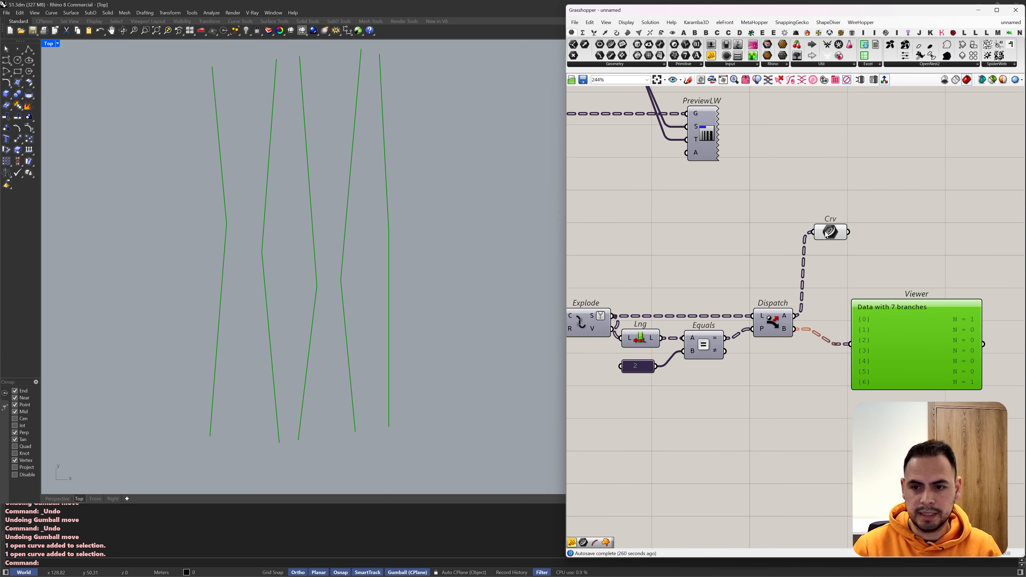
Step: Add an Extend Curve component and feed its curve input from the Crv component attached to Dispatch
left_click_drag(830, 233, 831, 256)
double_click(866, 212)
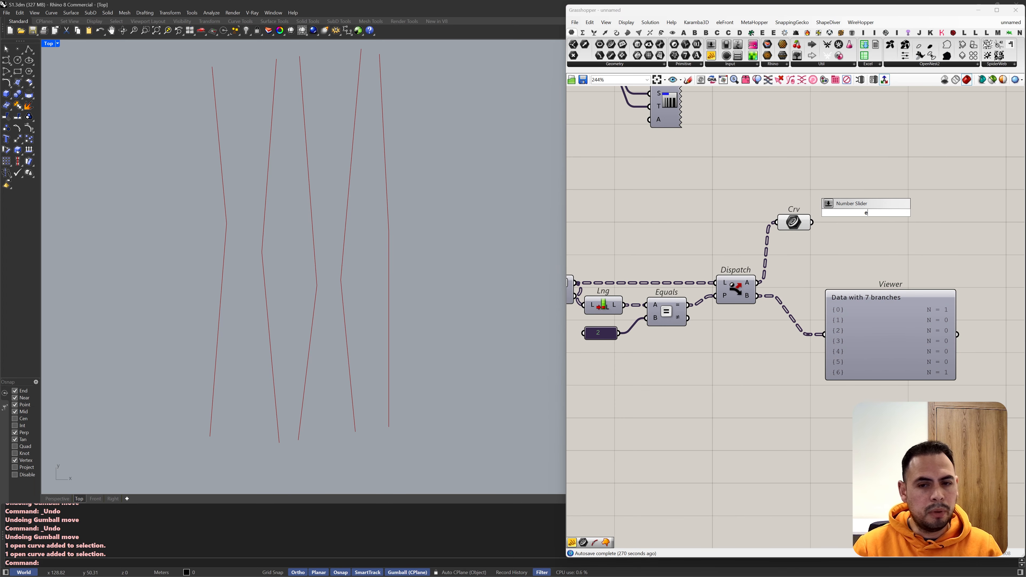
type("extend")
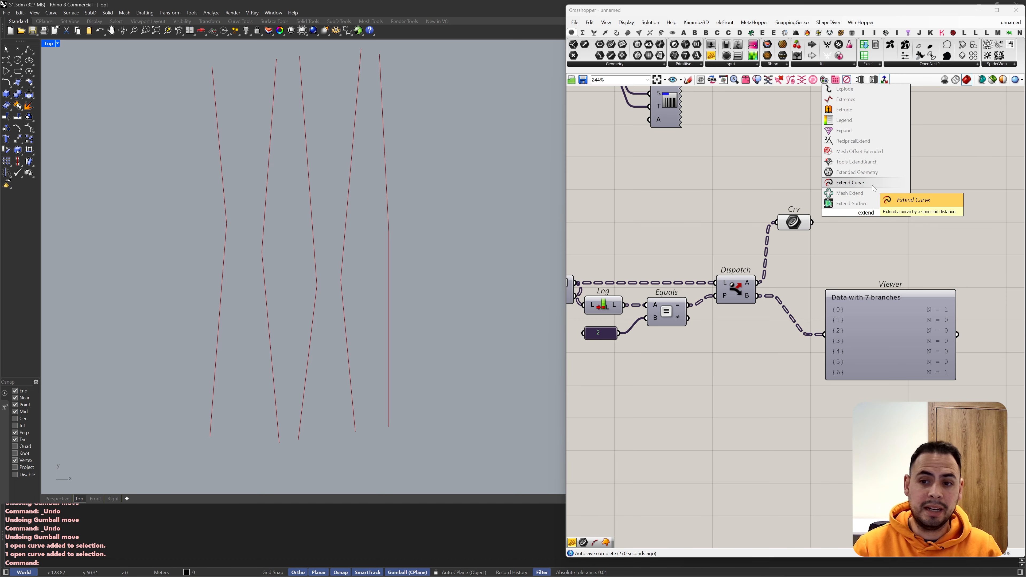
left_click(850, 183)
left_click_drag(811, 222, 896, 212)
left_click_drag(794, 222, 794, 193)
Step: Drive Extend Curve's L0 with a slider at 5.2 and its L1 with a 0 panel, and inspect the extended segments
scroll(881, 221, "up", 3)
left_click_drag(786, 234, 869, 218)
left_click_drag(786, 257, 869, 237)
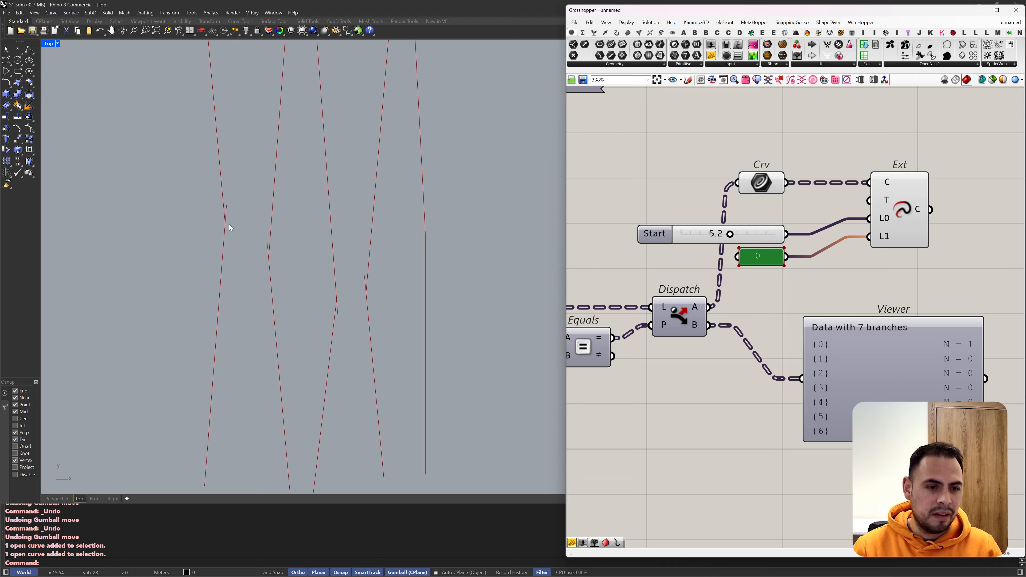
left_click_drag(235, 266, 203, 284)
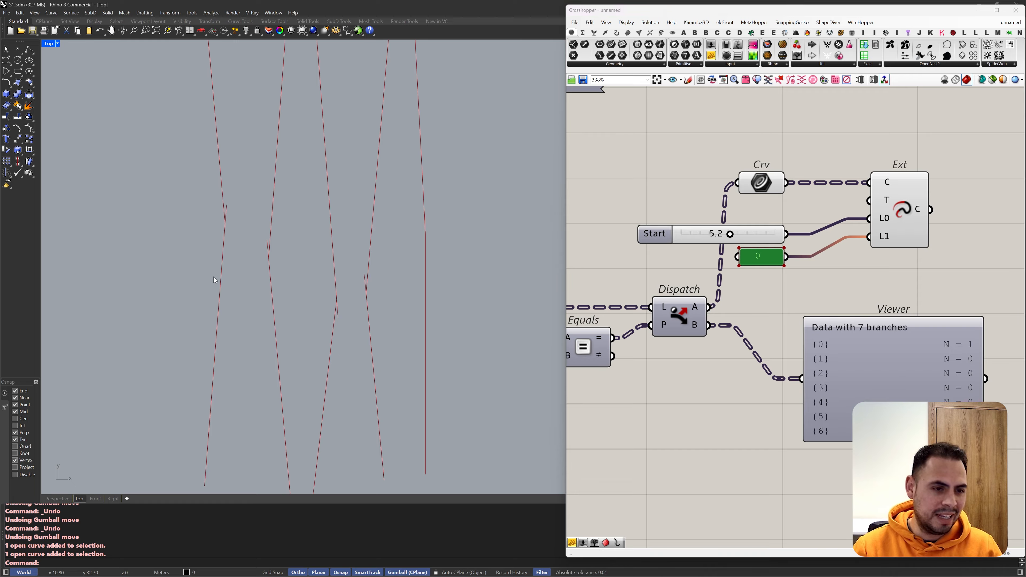
scroll(230, 259, "down", 2)
scroll(327, 288, "up", 5)
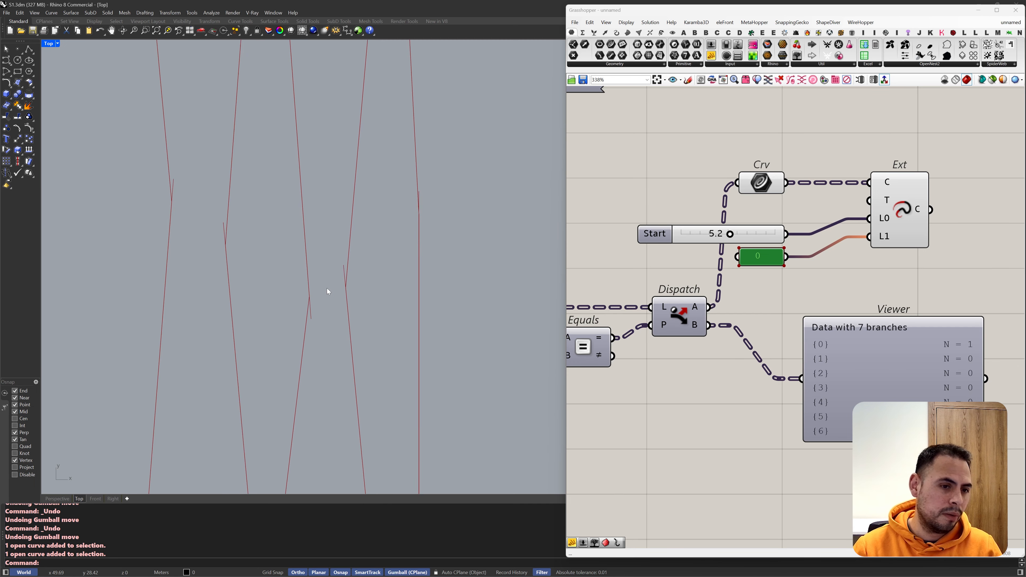
scroll(336, 282, "down", 10)
Step: Copy the Flip component that feeds Eval and move the copy over to the Explode and Dispatch components
right_click_drag(647, 259, 908, 283)
scroll(663, 218, "up", 2)
left_click(660, 211)
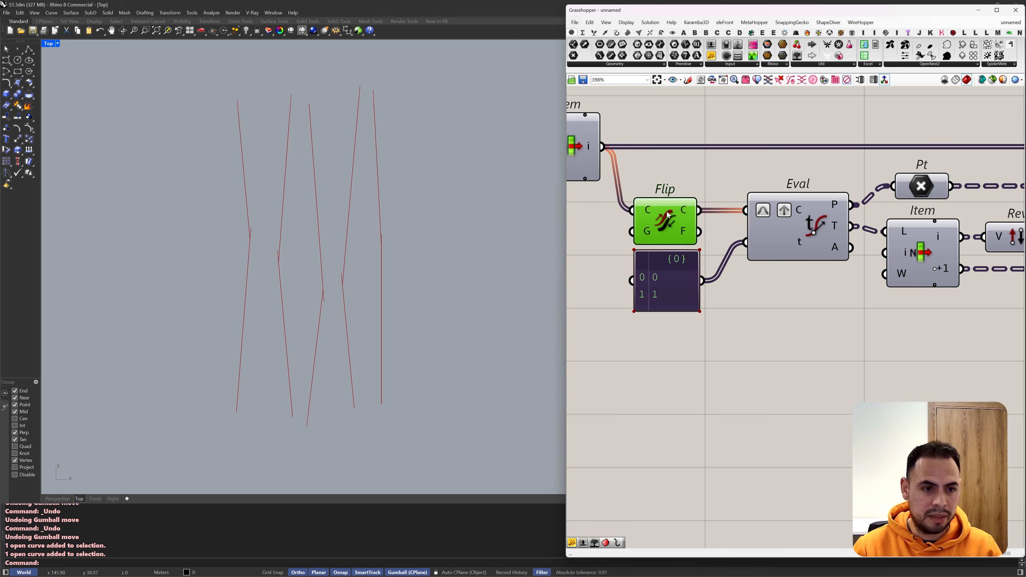
left_click_drag(660, 211, 671, 218, "alt")
scroll(672, 221, "down", 8)
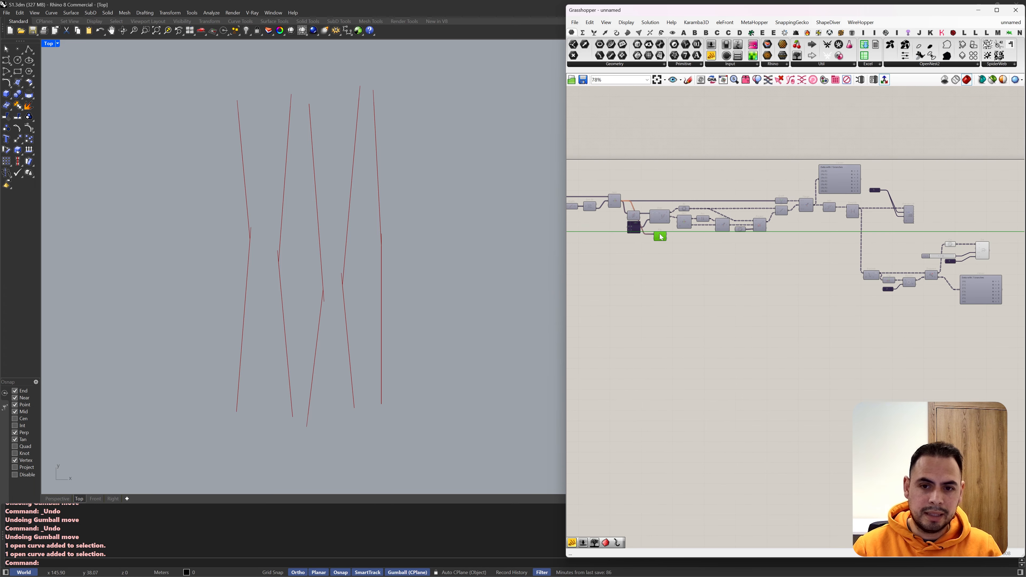
scroll(869, 270, "up", 5)
left_click_drag(715, 271, 632, 222)
right_click_drag(633, 222, 865, 239)
Step: Try inserting the copied Flip between Explode and Dispatch so the exploded segments pass through it
left_click_drag(766, 286, 686, 278)
left_click_drag(866, 243, 748, 284)
left_click_drag(691, 278, 730, 279)
left_click_drag(765, 278, 897, 279)
right_click_drag(929, 323, 739, 328)
Step: Add Negative and List Item components and connect the Crv segments to List Item's list input
scroll(739, 283, "up", 2)
left_click(791, 178)
scroll(263, 322, "up", 2)
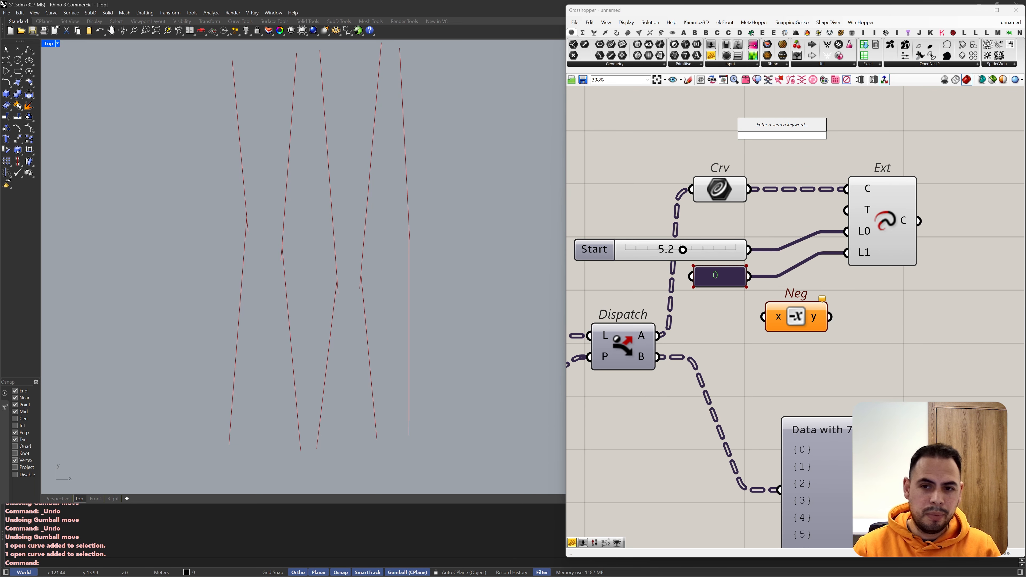
type("list")
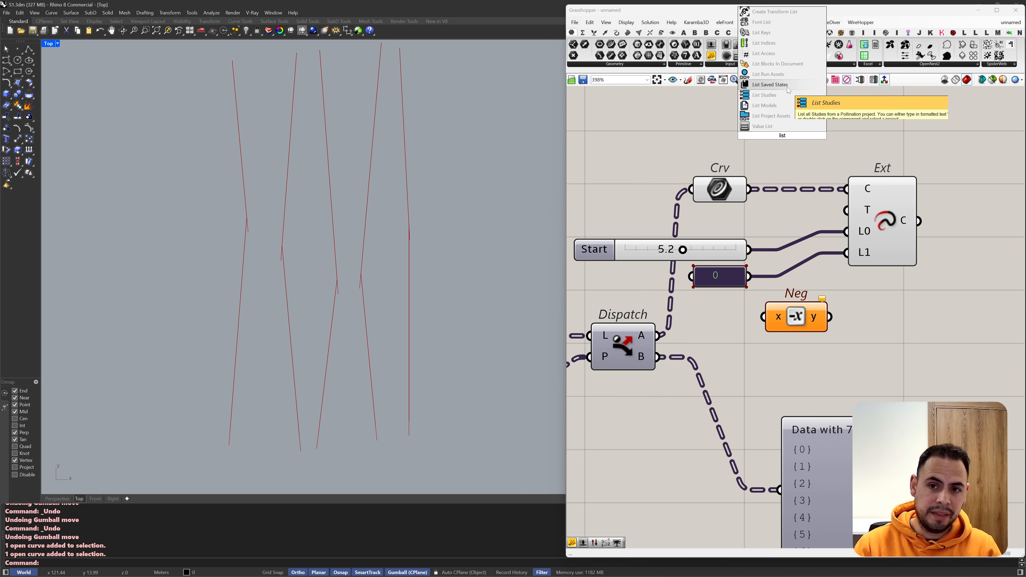
type(" item")
left_click(763, 126)
left_click_drag(749, 189, 743, 114)
left_click_drag(792, 167, 801, 146)
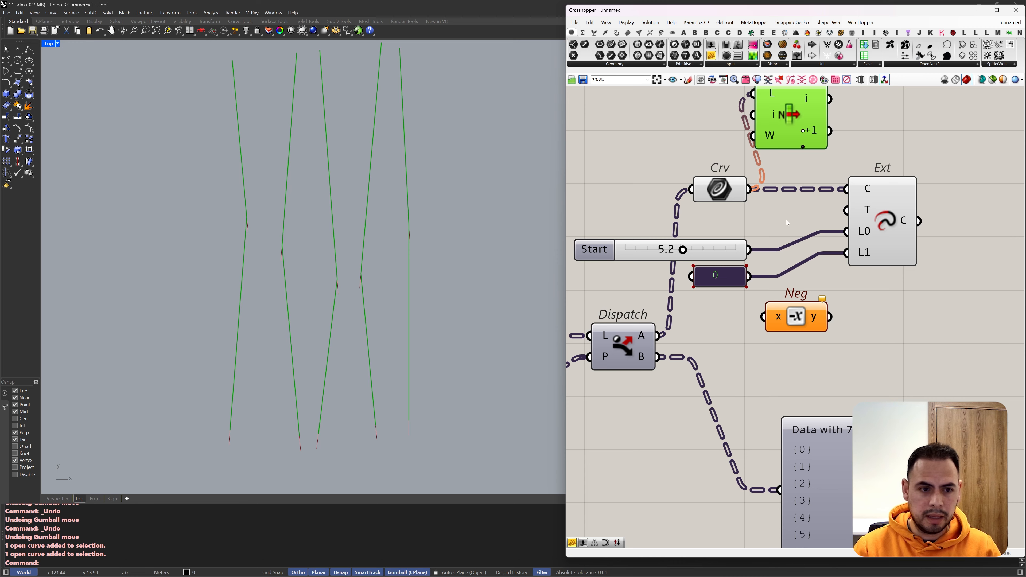
Step: Place List Item between Crv and Extend Curve, and connect its i output to Extend Curve's curve input
scroll(787, 222, "down", 3)
scroll(773, 199, "up", 2)
left_click_drag(856, 247, 889, 247)
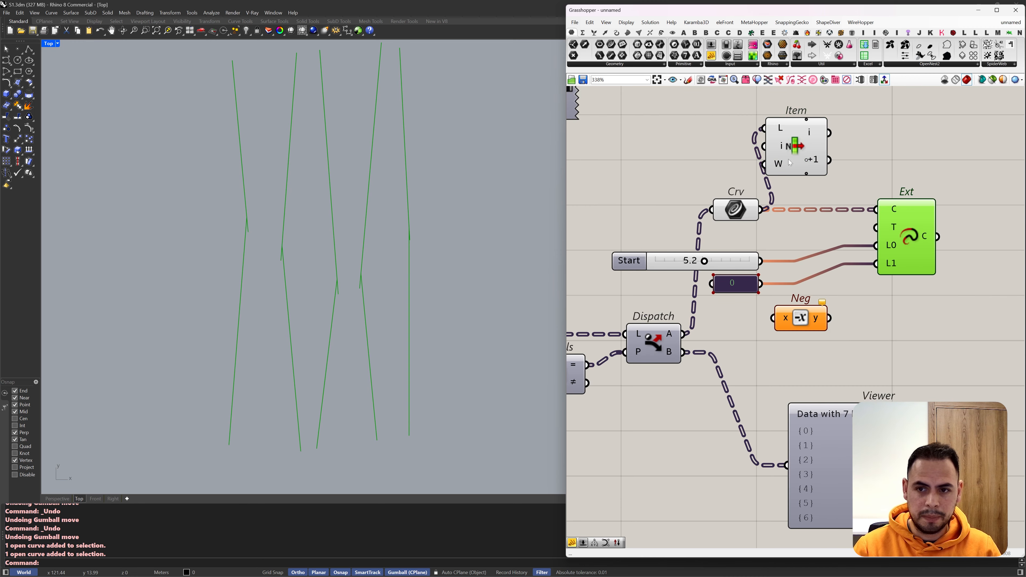
left_click_drag(806, 155, 816, 183)
scroll(816, 183, "up", 1)
right_click_drag(846, 168, 829, 163)
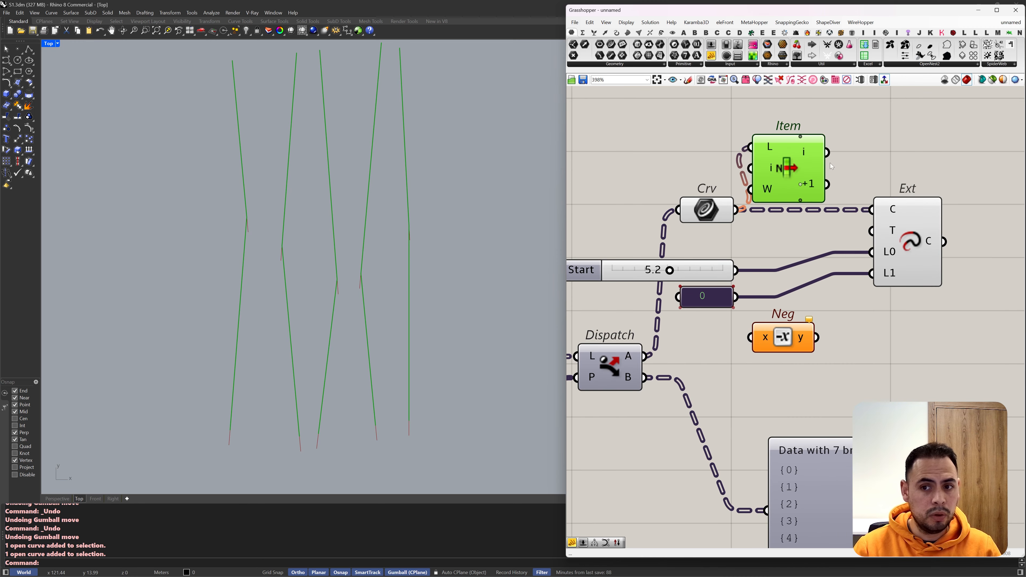
left_click_drag(827, 152, 872, 208)
left_click(914, 163)
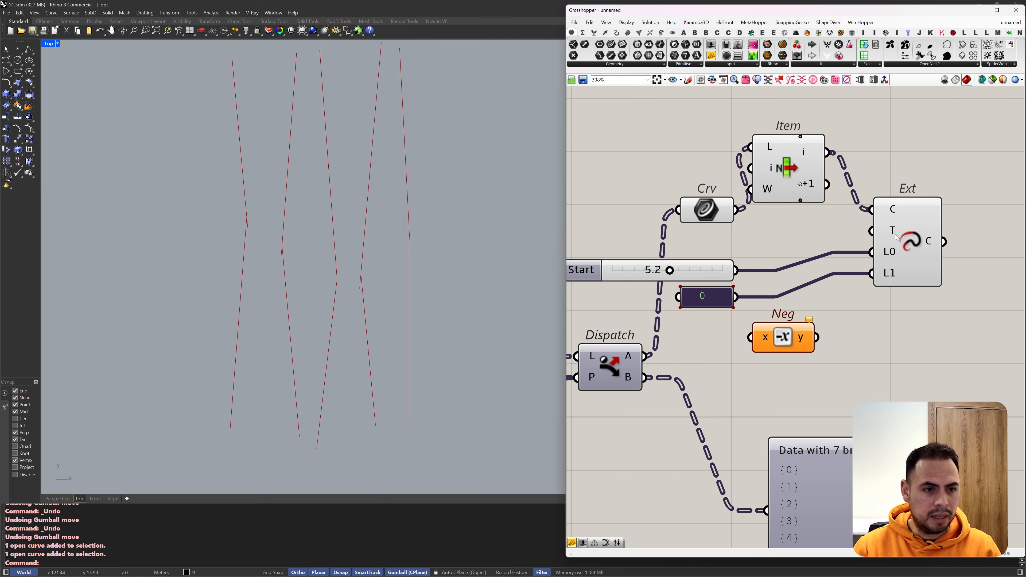
Step: Hide the preview of the Crv and List Item components
left_click_drag(810, 109, 726, 224)
middle_click(724, 222)
left_click(750, 195)
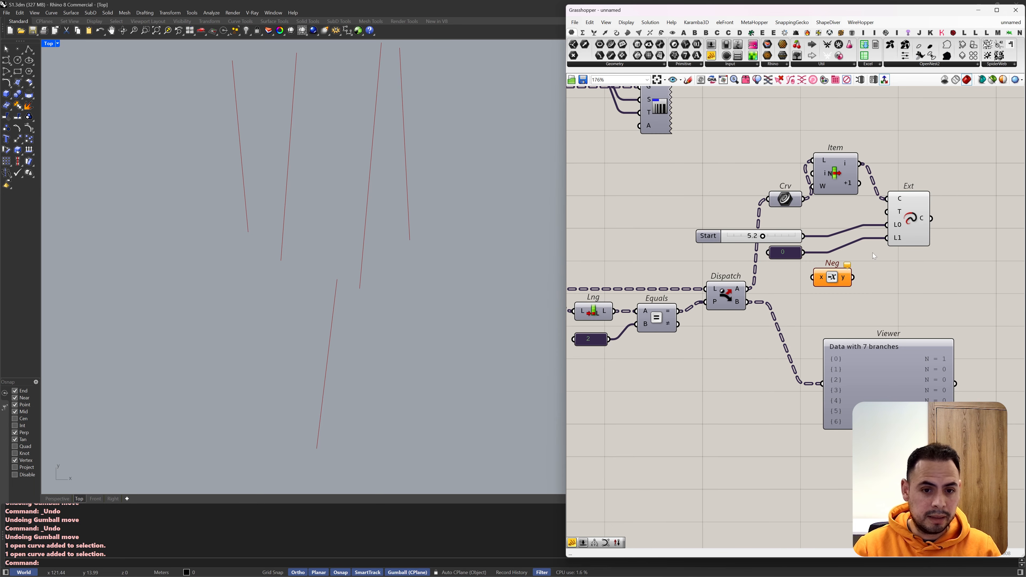
Step: Switch to the Rhino viewport and show the directions of the seven baked curves with the Dir command
left_click(978, 10)
left_click(956, 125)
left_click_drag(469, 279, 177, 323)
left_click(6, 173)
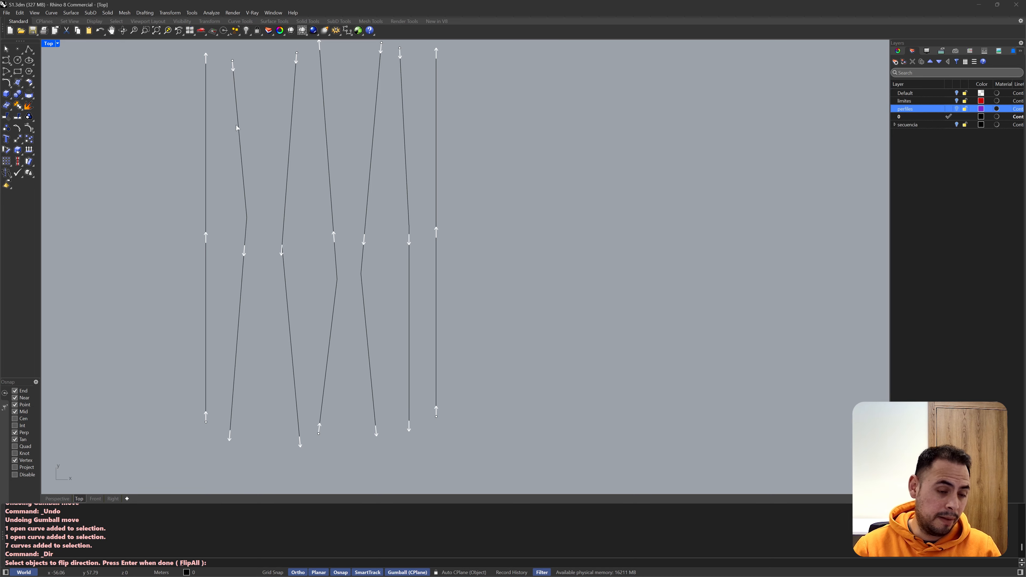
Step: Return to Grasshopper and insert a copy of Flip after Simplify, feeding both PreviewLW and Explode
left_click(358, 30)
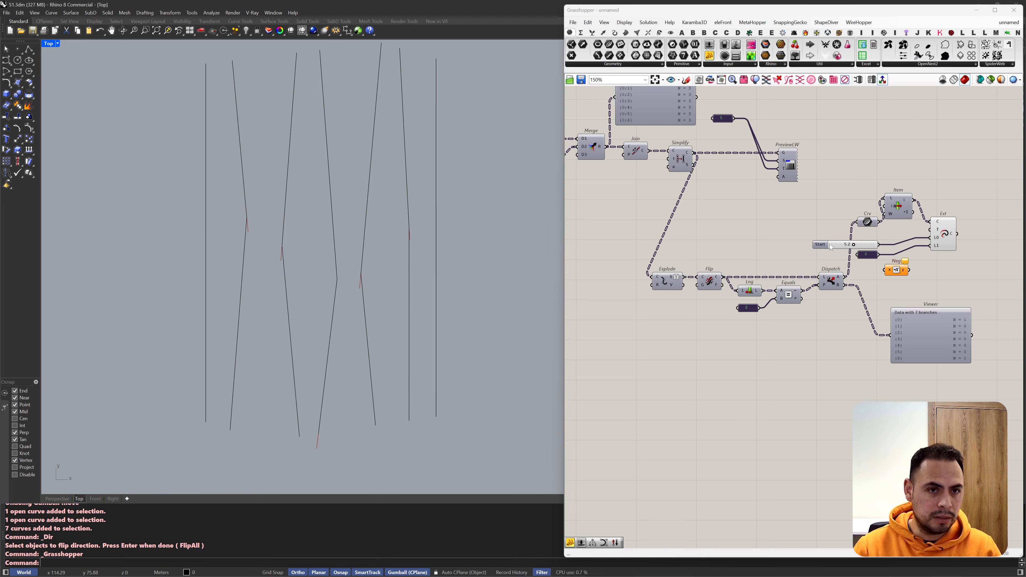
right_click_drag(661, 214, 771, 215)
scroll(623, 209, "up", 6)
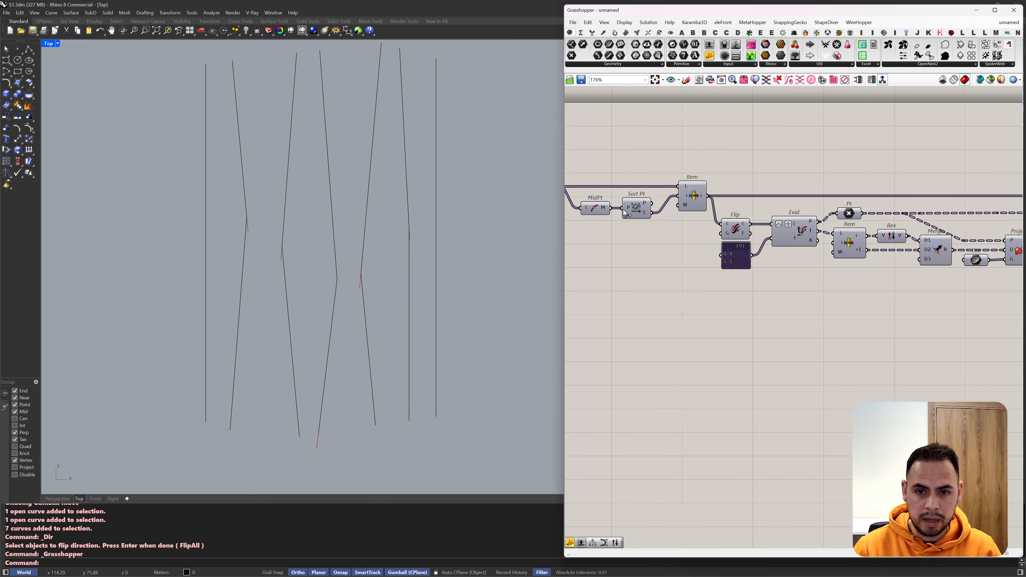
scroll(624, 210, "down", 7)
scroll(677, 220, "up", 4)
right_click_drag(909, 283, 707, 247)
scroll(828, 243, "up", 3)
left_click_drag(822, 310, 835, 170, "alt")
left_click_drag(800, 124, 821, 135, "ctrl+shift")
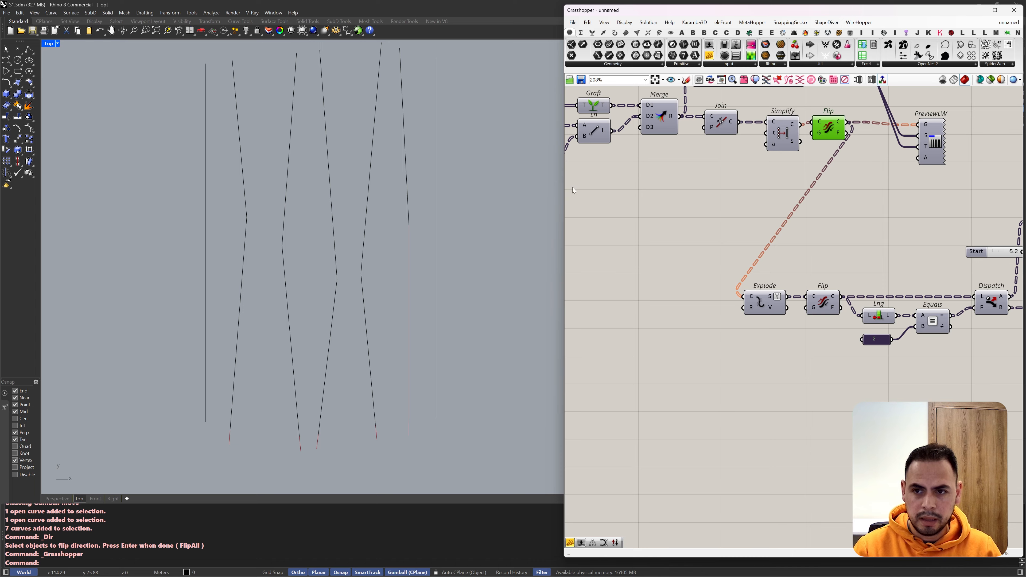
Step: Replace the seven baked curves with a fresh bake of the new Flip's output and show their directions
left_click_drag(578, 183, 521, 195)
left_click_drag(447, 197, 67, 193)
key("Delete")
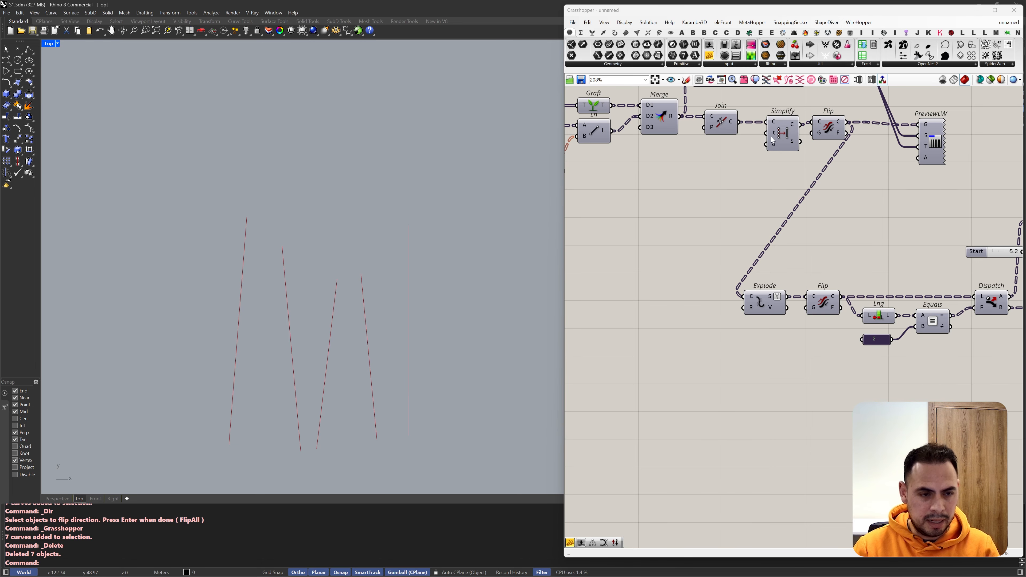
left_click(823, 134)
left_click_drag(457, 196, 118, 202)
Step: Delete the Flip between Explode and Dispatch and move Explode into its place
left_click(823, 303)
key("Delete")
left_click_drag(762, 303, 824, 303)
scroll(812, 274, "down", 2)
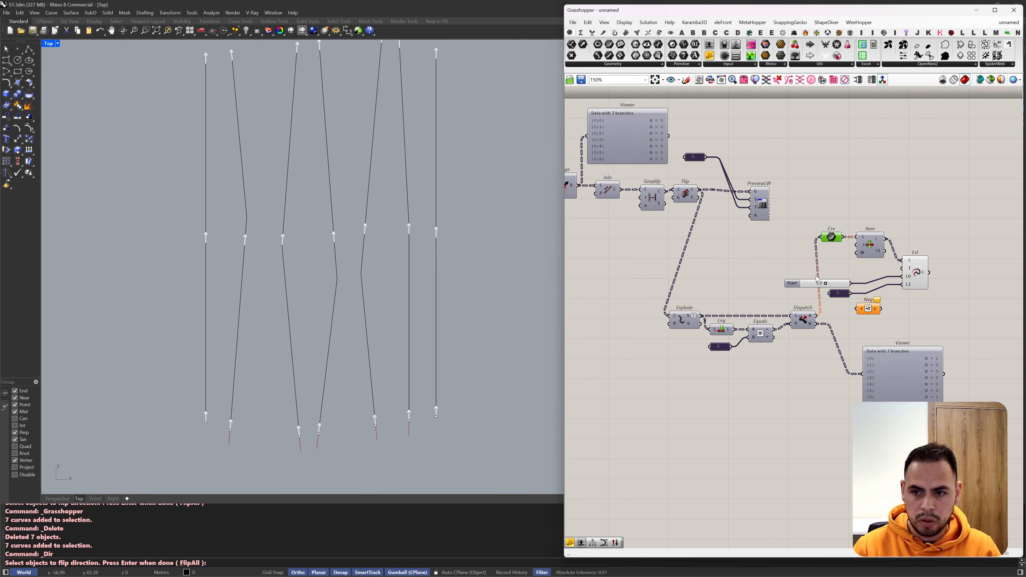
Step: End the direction display and delete the seven baked curves from the viewport
left_click(463, 195)
key("Escape")
left_click_drag(463, 195, 118, 235)
key("Delete")
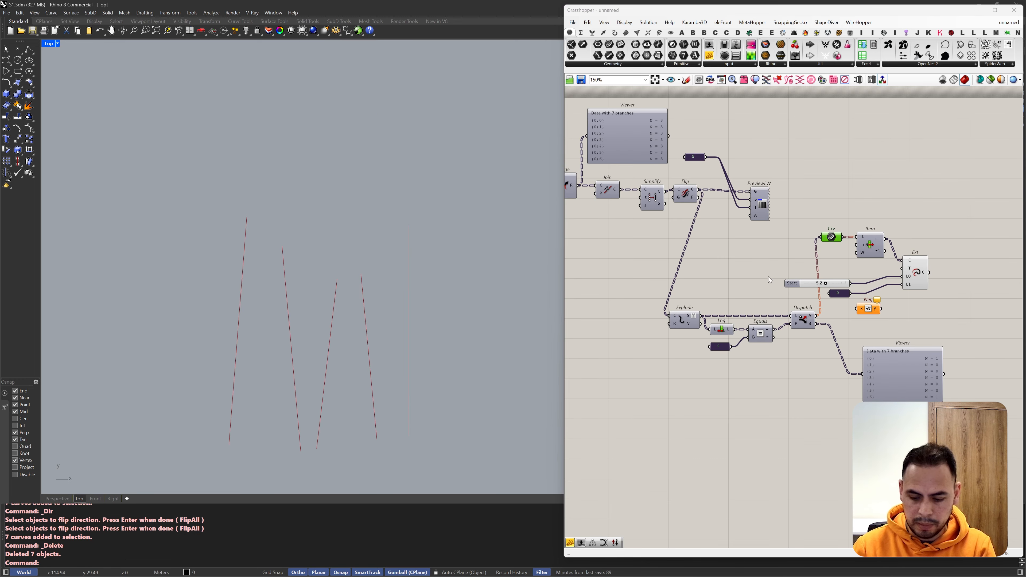
Step: Set the Start slider driving Extend Curve to 0.1
left_click(906, 284)
scroll(905, 285, "up", 2)
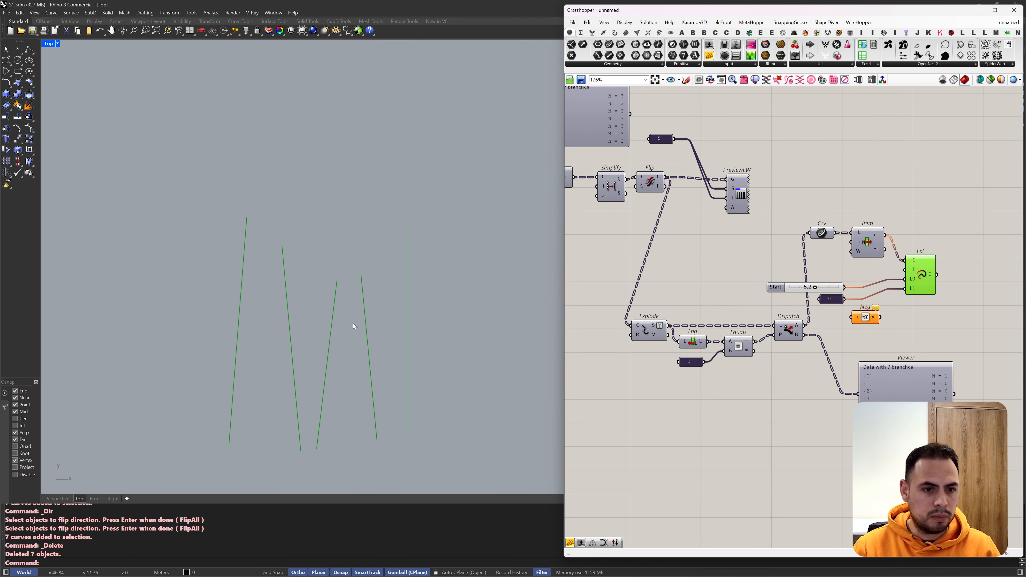
scroll(823, 295, "up", 2)
left_click_drag(764, 292, 729, 292)
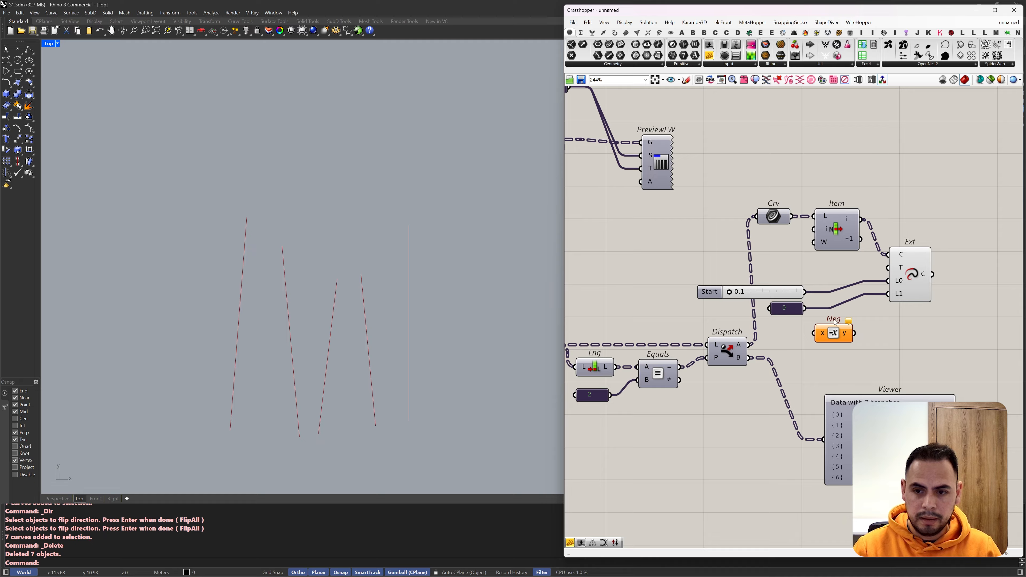
Step: Route the length slider through Negative into Extend Curve's L1, connect the 0 panel to L0, and set the slider to 7.8
left_click_drag(821, 334, 804, 292)
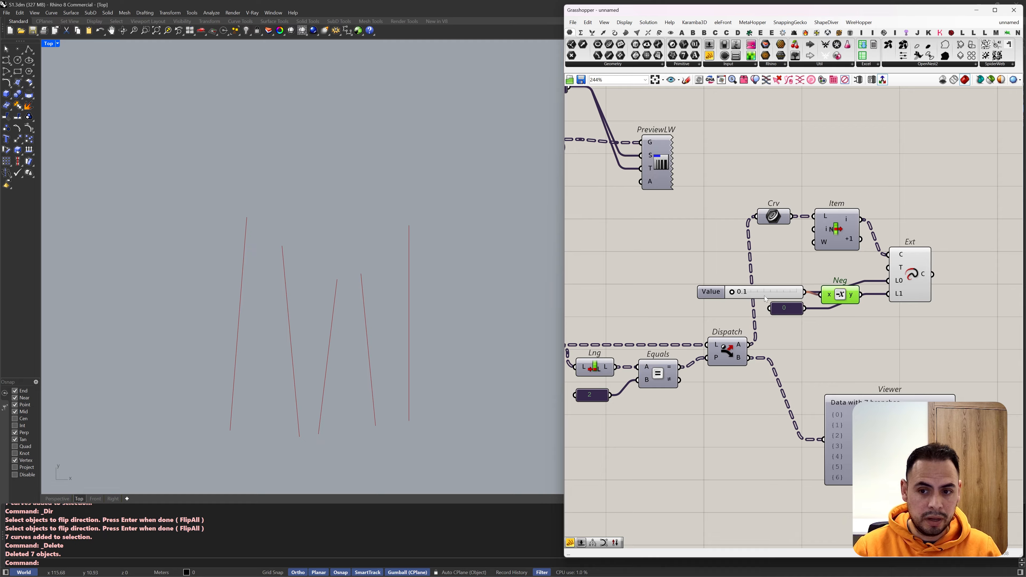
left_click_drag(738, 292, 760, 292)
left_click_drag(861, 294, 888, 294)
left_click_drag(785, 308, 842, 268)
left_click(910, 265)
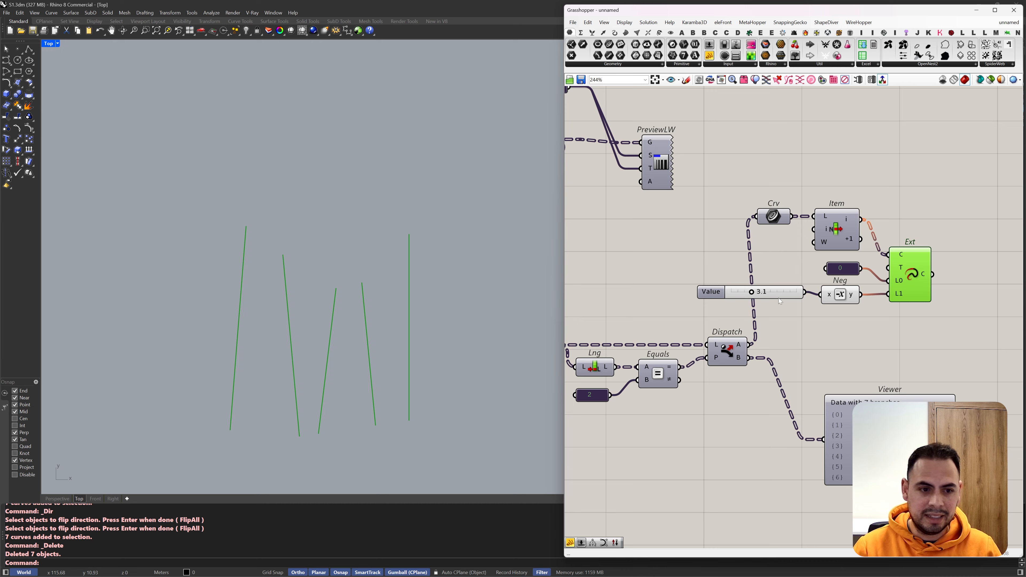
left_click_drag(751, 292, 781, 294)
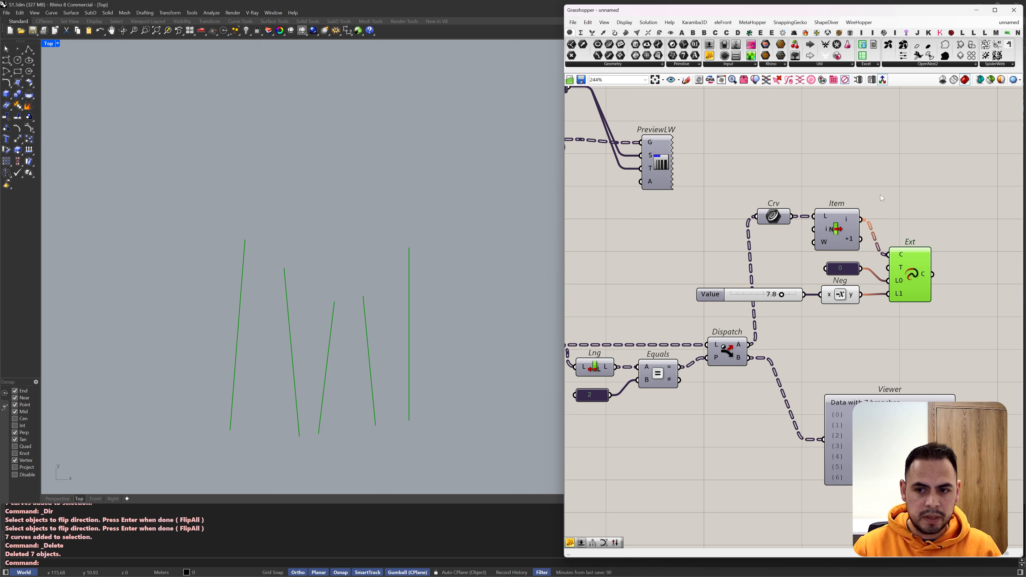
Step: Duplicate Extend Curve below the original with the same lengths and connect List Item's +1 output to its curve input
left_click(918, 278)
left_click_drag(917, 278, 860, 239, "alt")
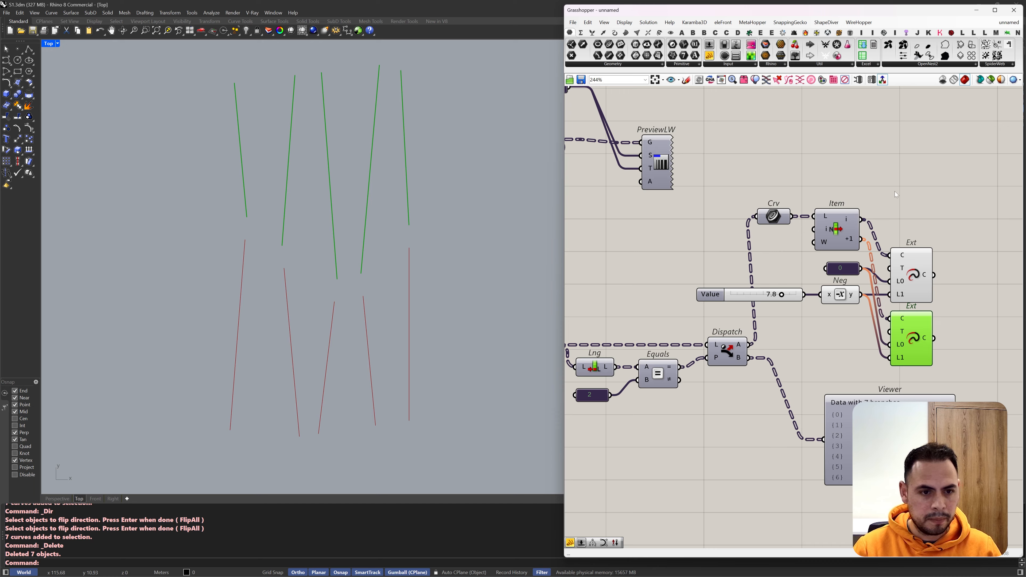
left_click(895, 192)
Step: Bake the segments from the List Item component into Rhino
left_click(837, 229)
middle_click(838, 229)
left_click(853, 244)
left_click(930, 175)
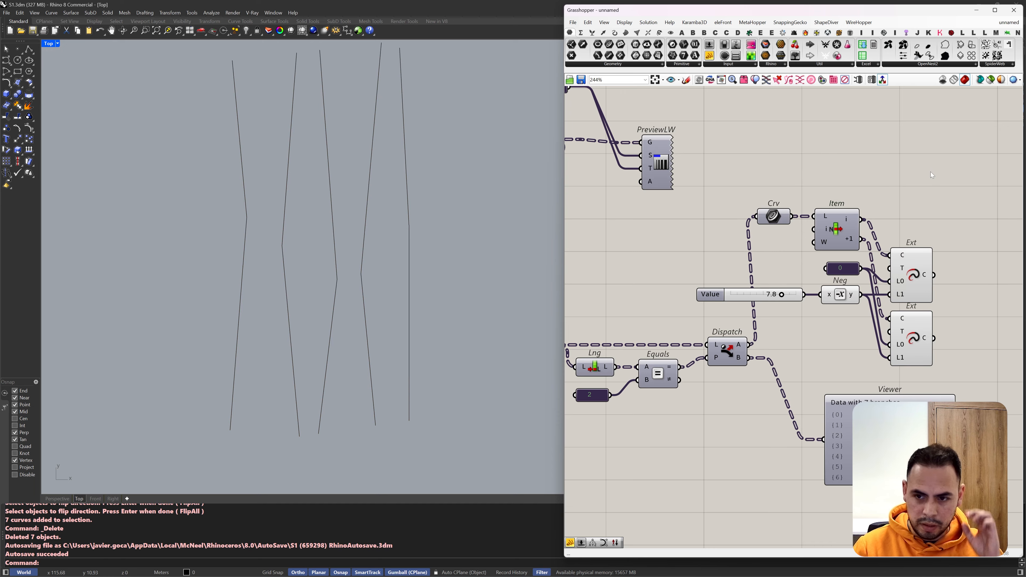
Step: Compare the output of both Extend Curve components with the baked segments around the kinks
left_click(917, 279)
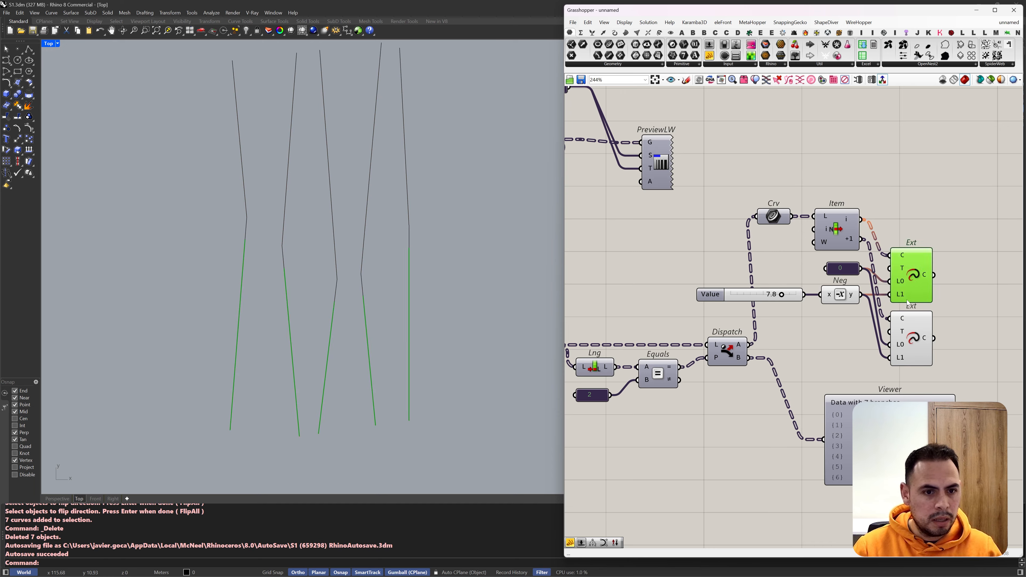
scroll(429, 315, "up", 2)
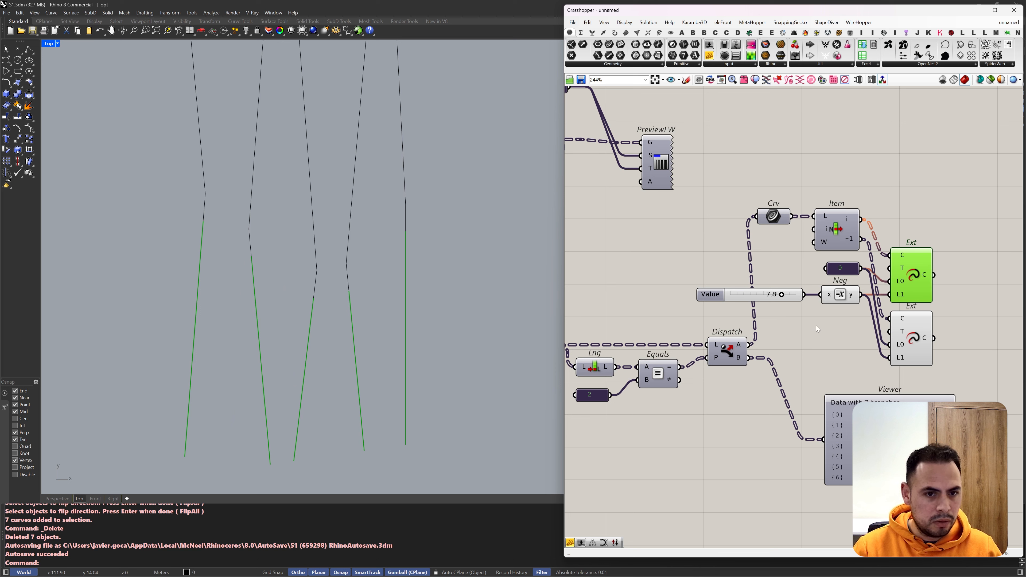
left_click(912, 326, "shift")
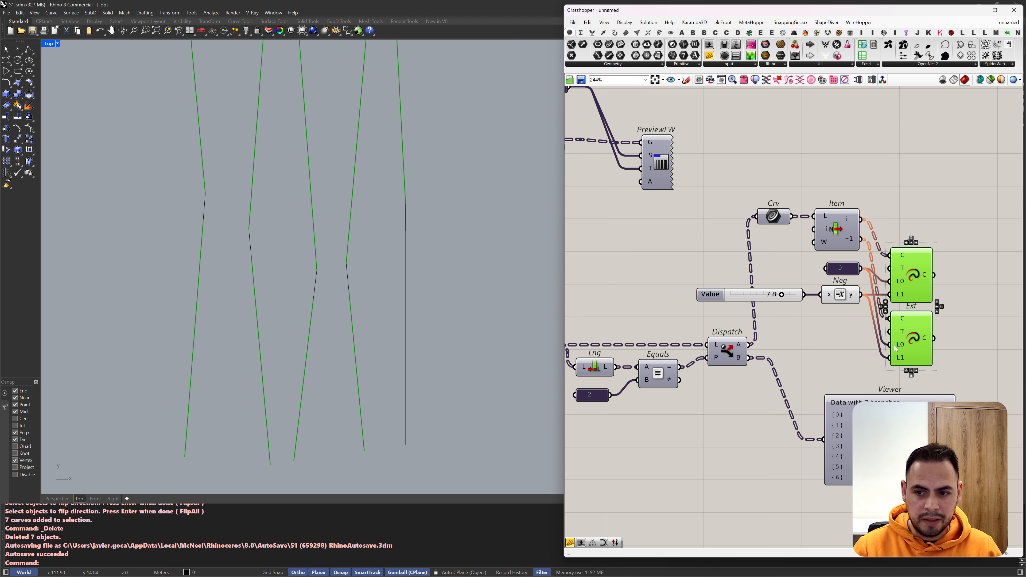
mouse_move(894, 346)
left_mouse_down()
mouse_move(859, 300)
mouse_move(890, 357)
left_mouse_up()
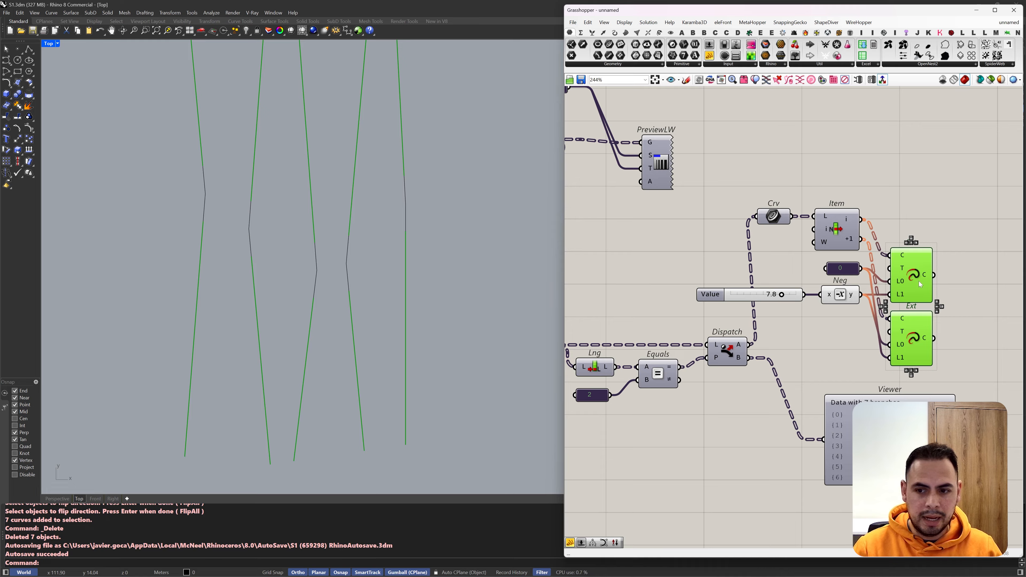
Step: Select the baked segments in the Rhino viewport with a crossing window through their middle
left_click_drag(477, 222, 112, 232)
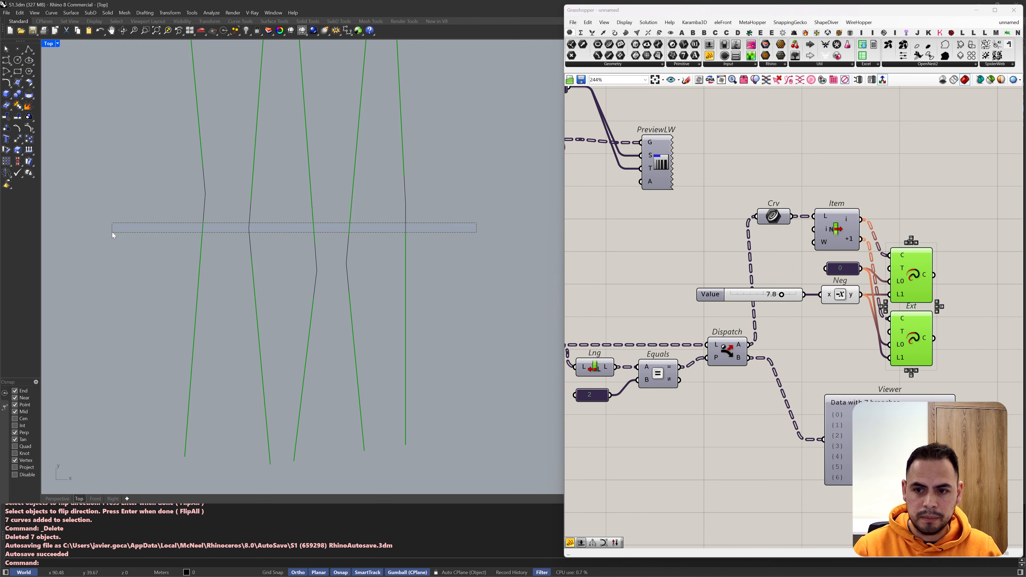
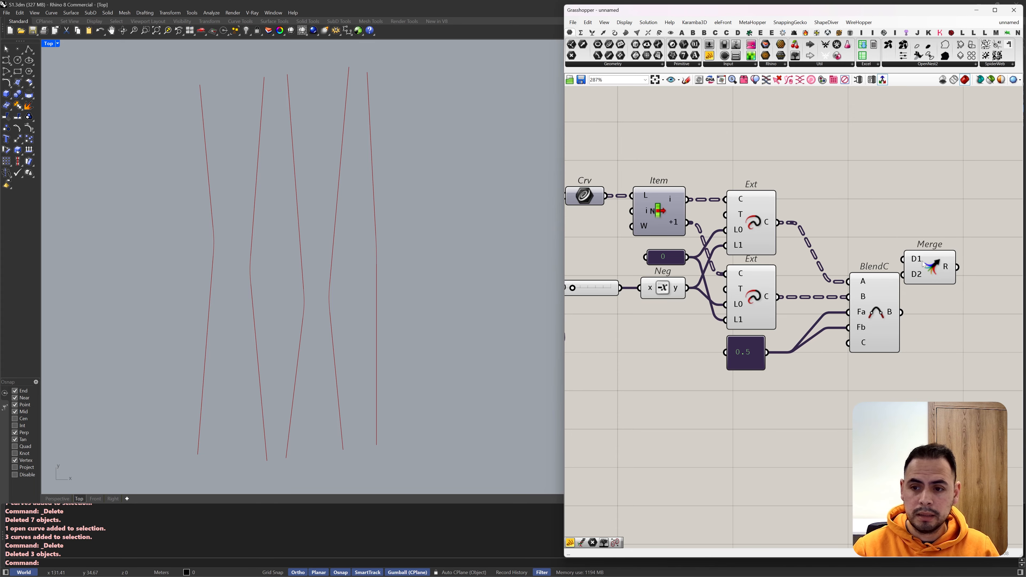
Step: Connect both Extend Curve outputs and the Blend Curve output to Merge's D1, D2 and D3 inputs
scroll(747, 239, "down", 2)
left_click(787, 236)
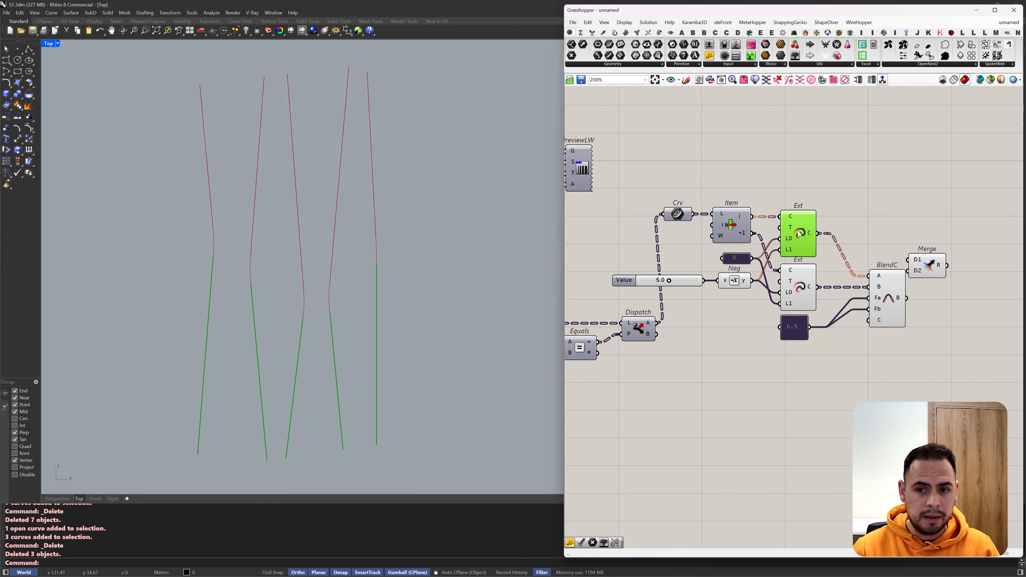
left_click_drag(817, 233, 816, 287)
left_click_drag(906, 298, 922, 256)
left_click_drag(888, 284, 880, 293)
right_click_drag(982, 291, 774, 310)
Step: Add a Join Curves component and connect Merge's result to its curve input
double_click(806, 266)
type("join curve")
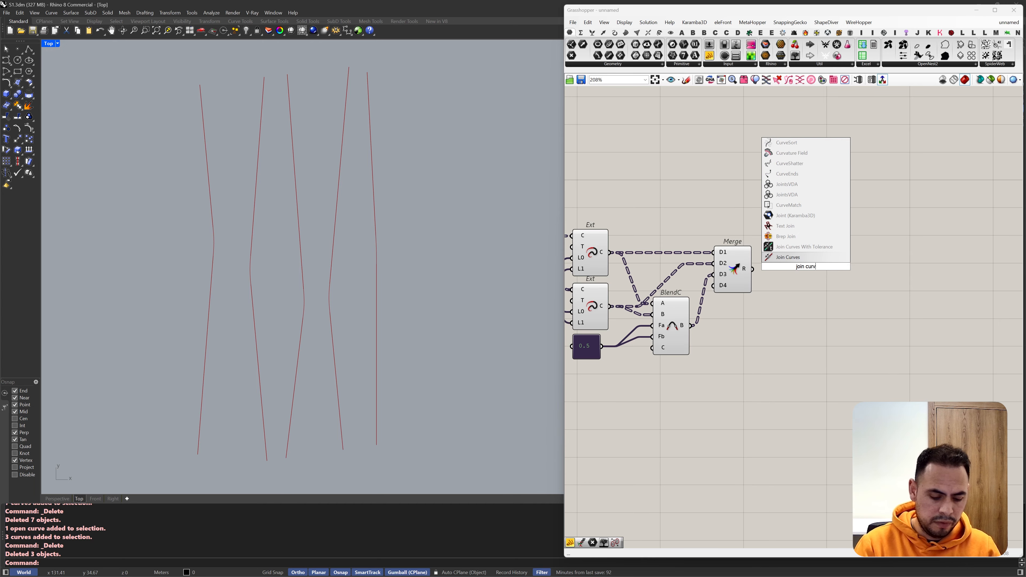
left_click(781, 251)
left_click_drag(752, 269, 798, 272)
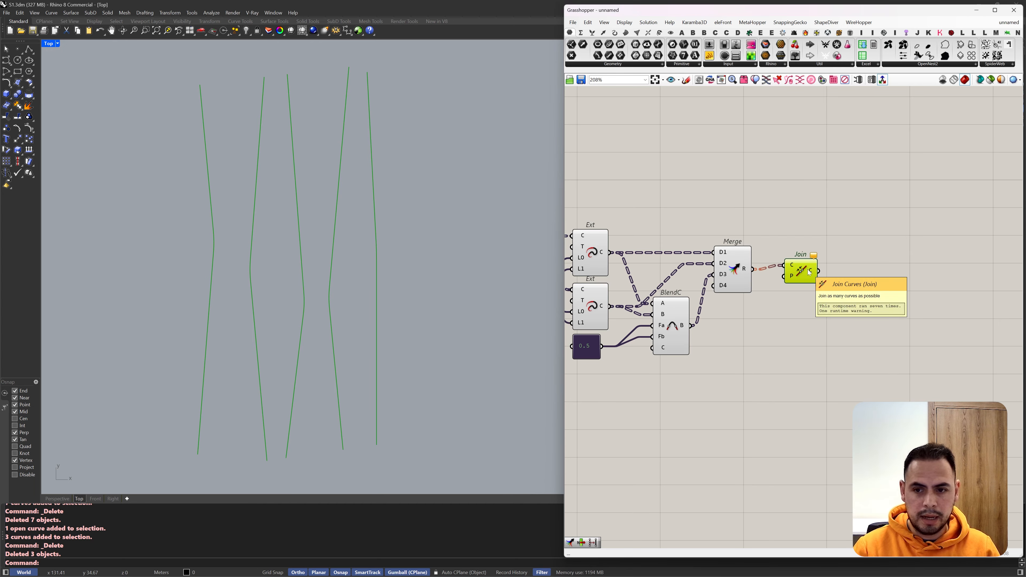
Step: Add a Param Viewer and connect the Join component's output to it
mouse_move(813, 274)
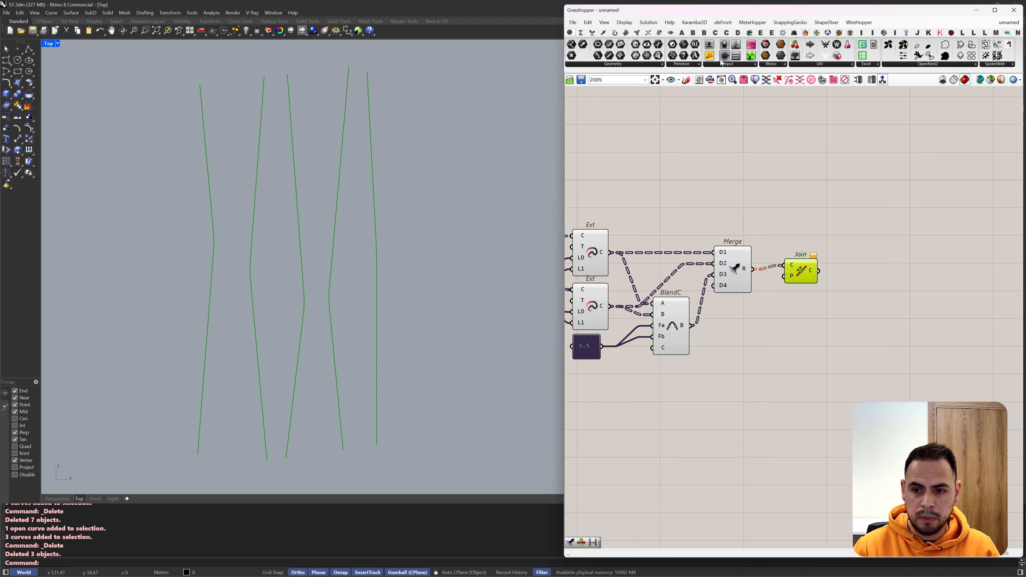
left_click(899, 298)
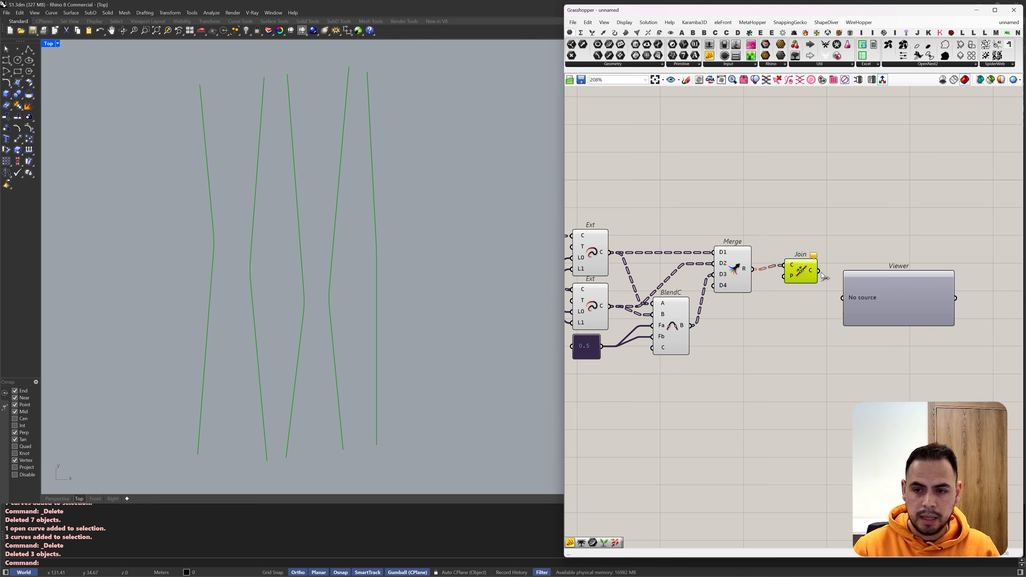
left_click_drag(819, 271, 843, 298)
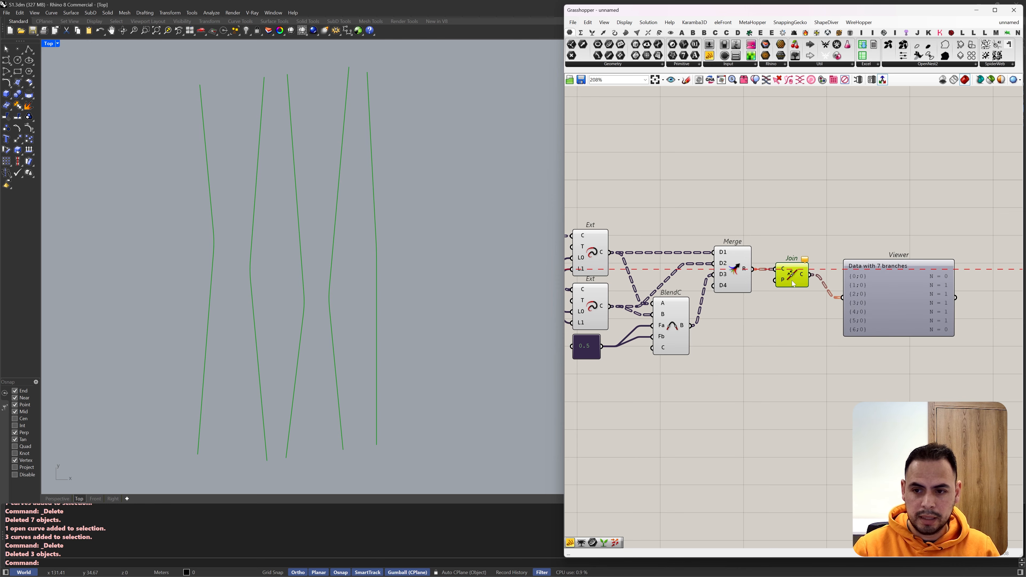
scroll(938, 282, "up", 2)
scroll(974, 267, "down", 2)
Step: Connect Dispatch's B output to Merge's D4 input and place Merge below Blend Curve
right_click_drag(751, 319, 923, 259)
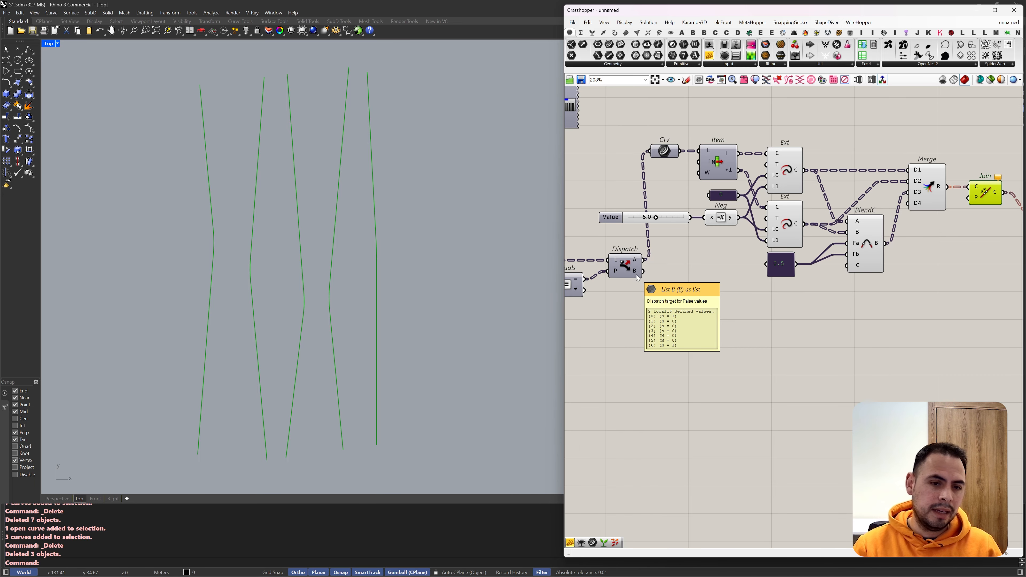
left_click_drag(908, 203, 643, 271)
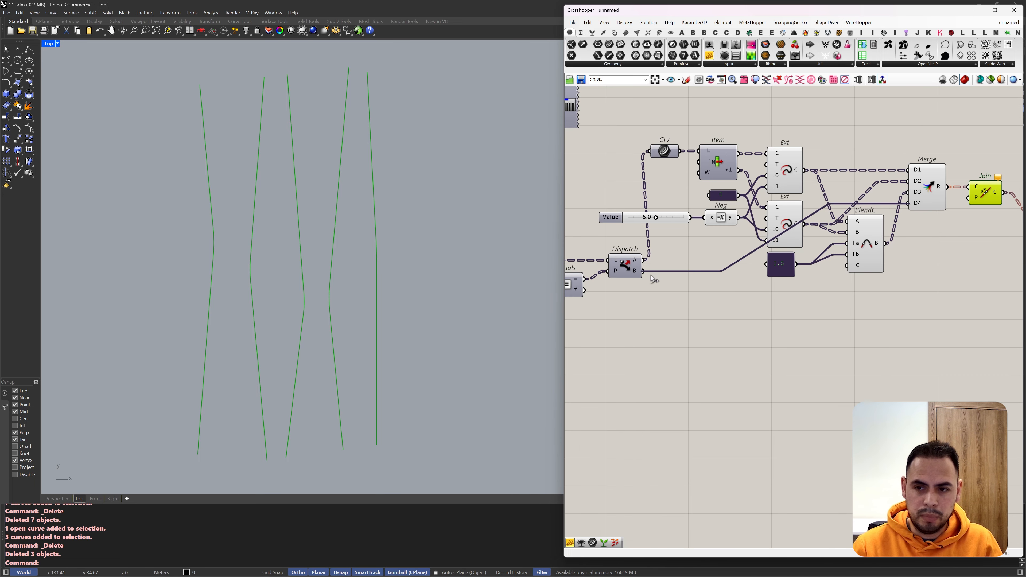
left_click_drag(927, 180, 927, 254)
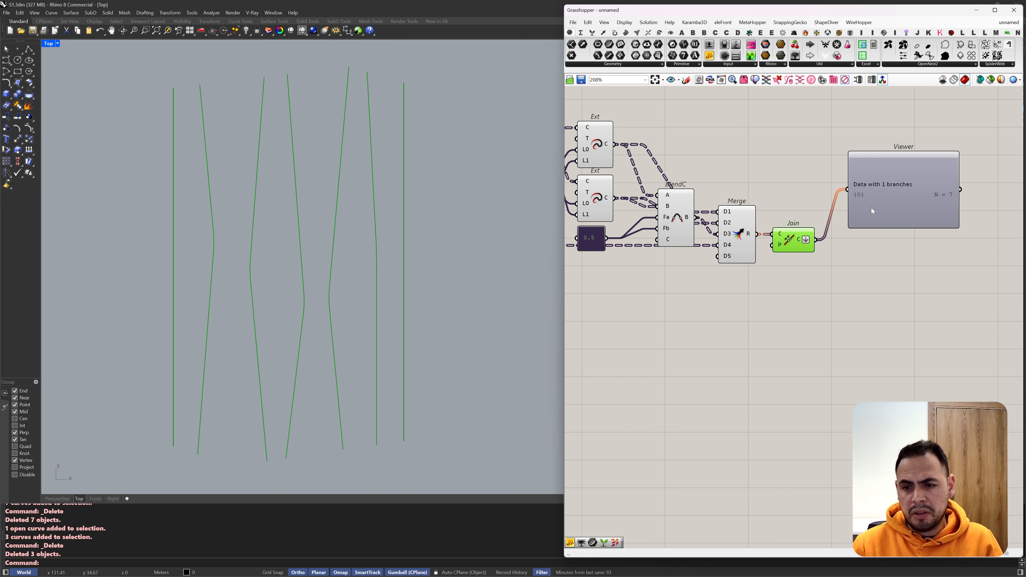
Step: Reposition the Param Viewer and turn off the preview of the components preceding Join
left_click_drag(872, 211, 899, 255)
left_click_drag(761, 279, 586, 109)
key("ctrl+q")
Step: Internalise the panel value 5 in the line-weight preview component's inputs and delete the panel
scroll(662, 162, "down", 2)
scroll(654, 123, "down", 3)
right_click_drag(646, 124, 772, 161)
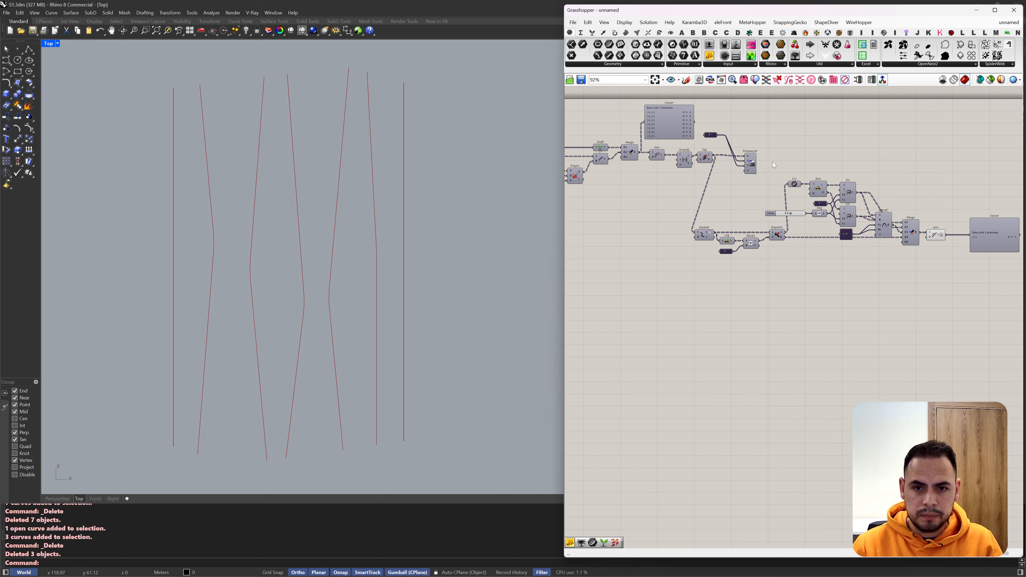
scroll(747, 159, "up", 2)
scroll(758, 171, "up", 4)
right_click(759, 174)
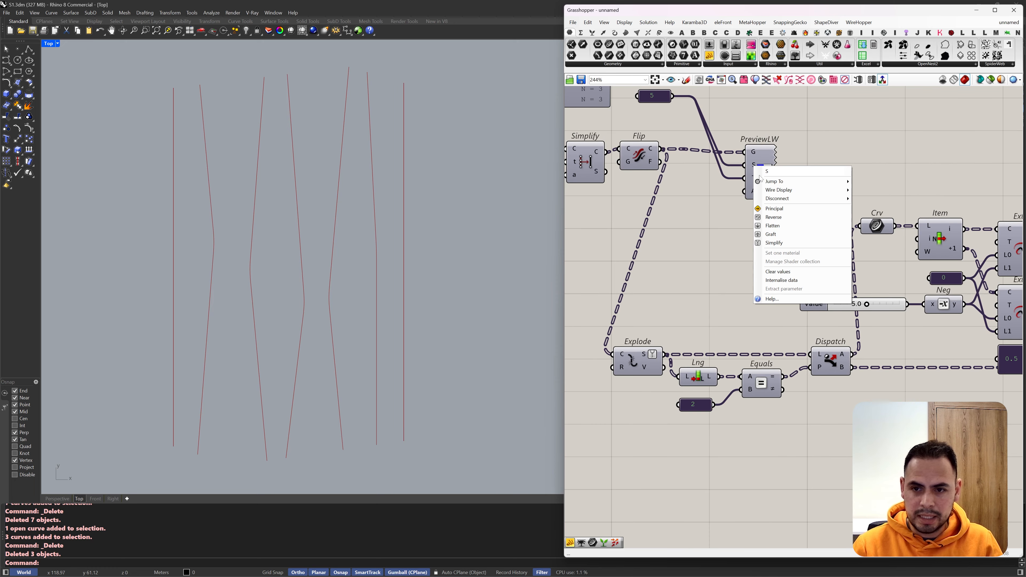
left_click(790, 285)
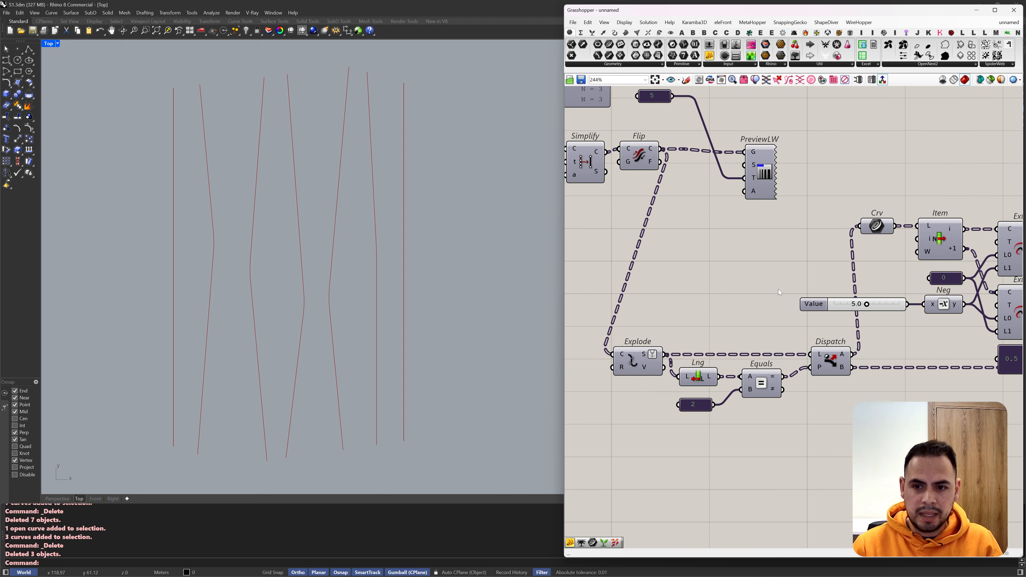
left_click(652, 96)
key("Delete")
Step: Move the line-weight preview component next to Join and connect Join's output to its G input
left_click_drag(765, 173, 913, 188)
scroll(767, 169, "down", 4)
scroll(760, 190, "down", 3)
scroll(873, 199, "up", 4)
scroll(882, 216, "up", 2)
left_click_drag(870, 260, 911, 147)
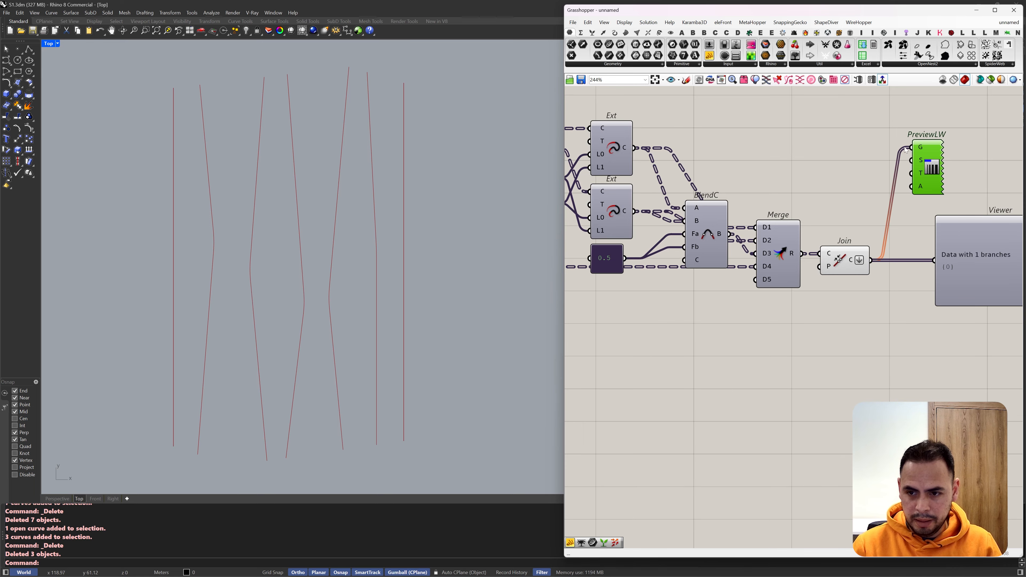
Step: Turn off the Join component's own preview and inspect the weighted curves in the perspective view
middle_click(869, 251)
left_click(865, 251)
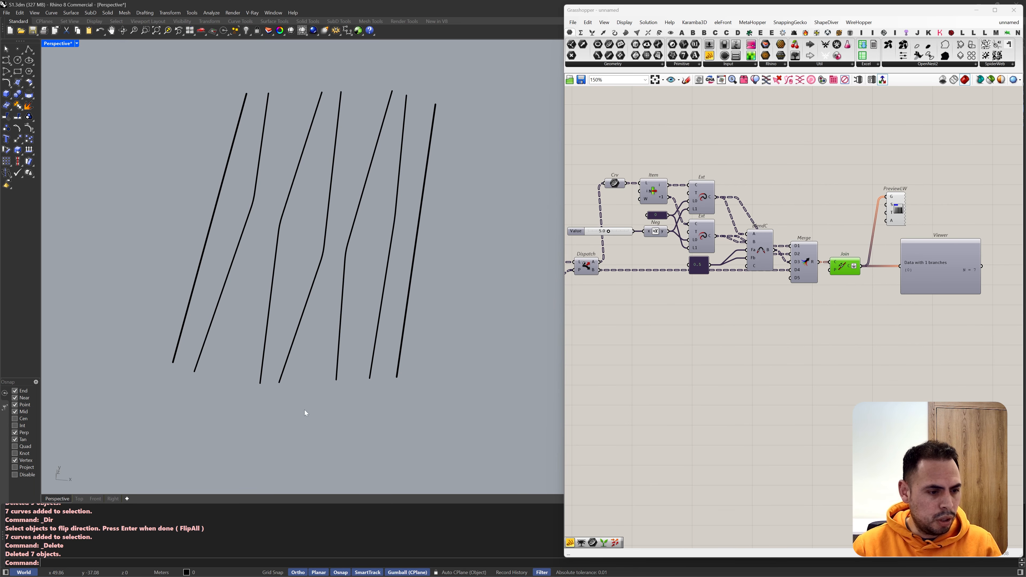
right_click_drag(305, 409, 297, 381)
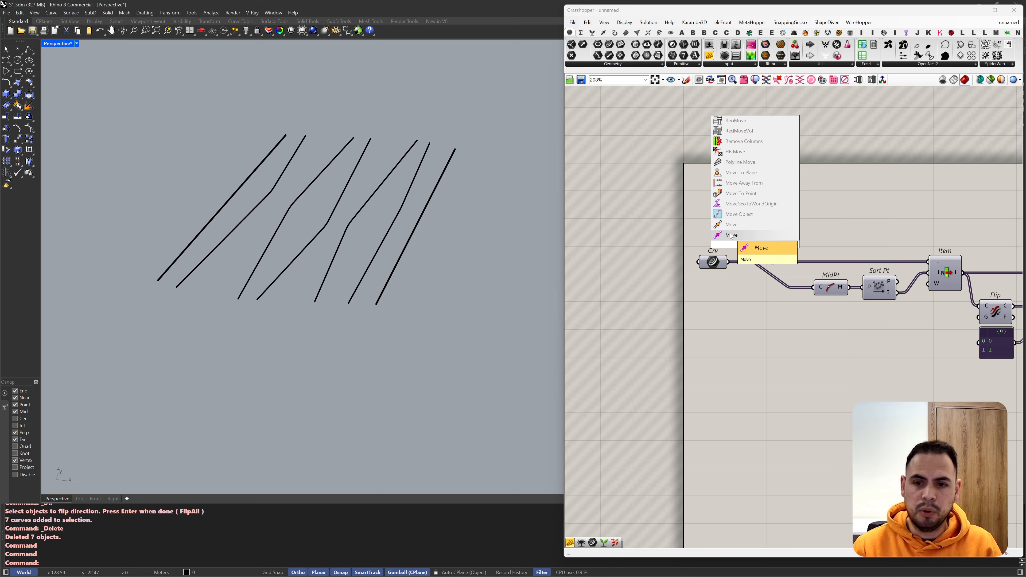
Step: Add a Move component fed by the initial Crv parameter, with a Unit Z vector as its translation
left_click(753, 247)
left_click_drag(764, 246, 715, 264)
left_click(731, 303)
double_click(732, 302)
type("z")
key("Return")
left_click_drag(750, 301, 758, 273)
Step: Add a number slider set to 8.5 below the Unit Z component
double_click(733, 324)
type("8.5")
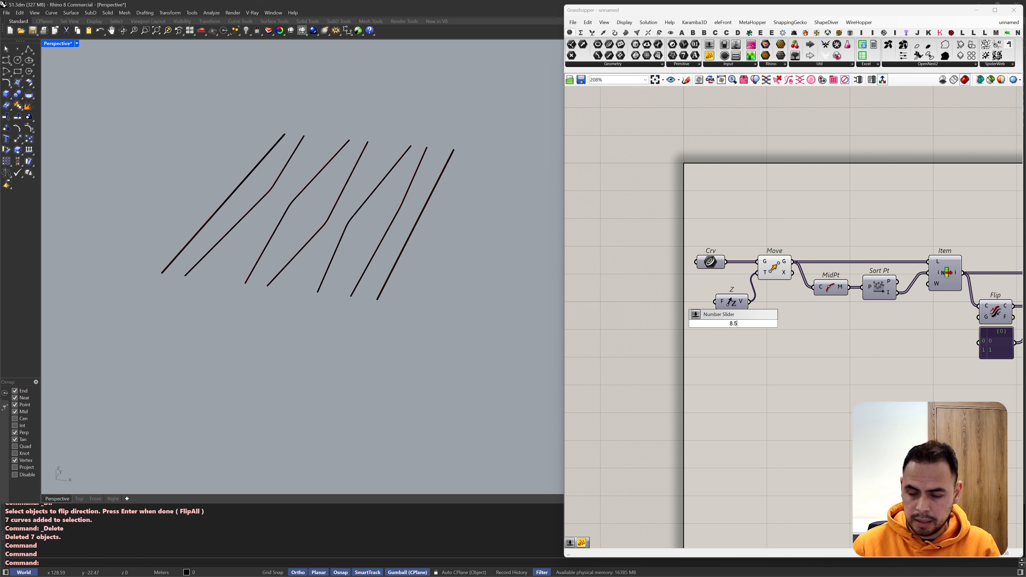
key("Return")
Step: Spread the Move, Unit Z and Crv components apart and connect the 8.5 slider to Unit Z's factor
scroll(632, 278, "down", 10)
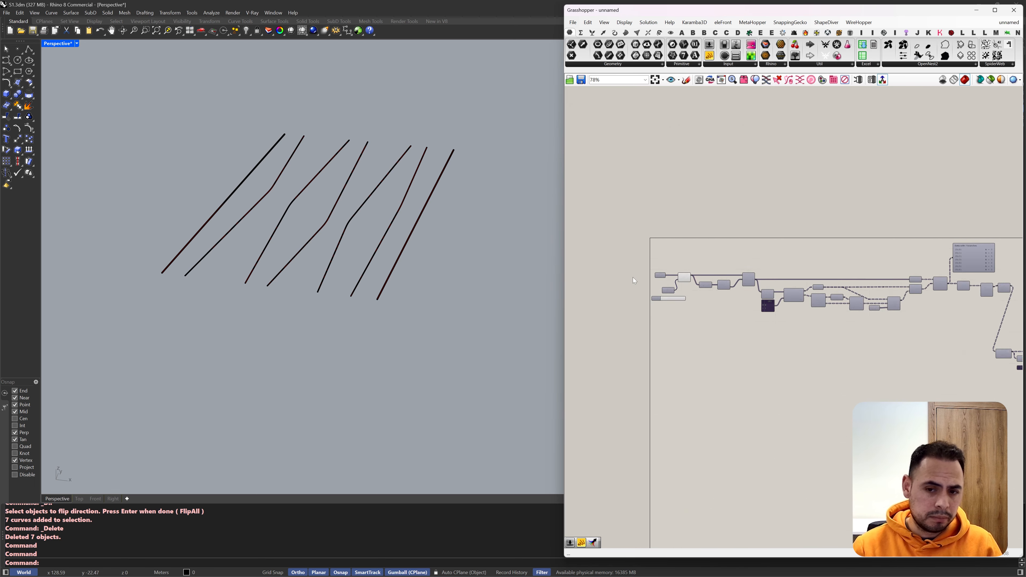
left_click_drag(955, 334, 680, 252)
scroll(716, 244, "up", 3)
scroll(655, 344, "up", 5)
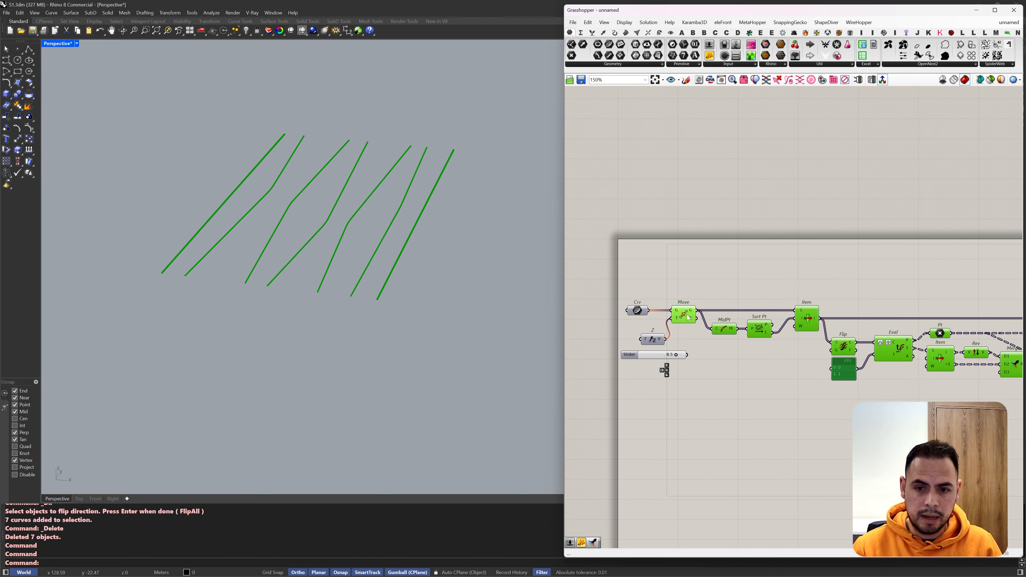
left_click_drag(655, 344, 712, 341)
left_click_drag(648, 357, 707, 339)
scroll(673, 334, "up", 2)
left_click_drag(642, 343, 647, 340)
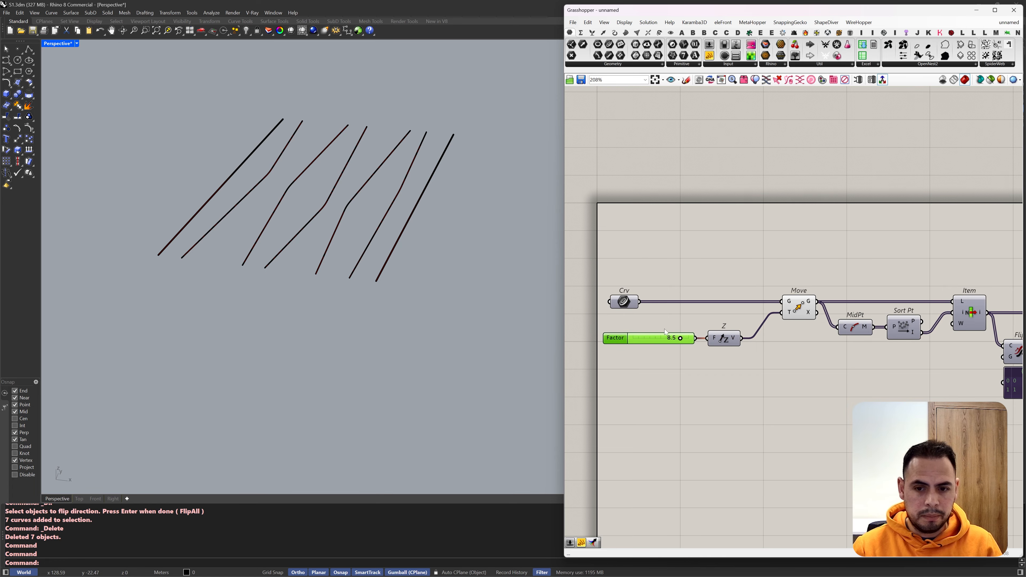
left_click_drag(625, 304, 658, 303)
Step: Add a second number slider set to 12.5 and connect it to Unit Z's factor input
scroll(657, 306, "down", 4)
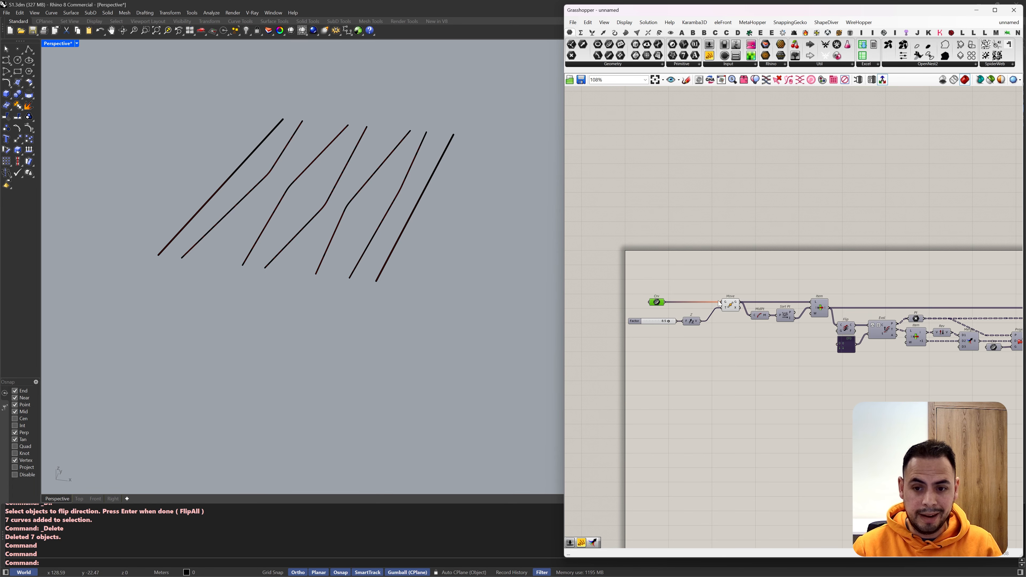
scroll(646, 328, "up", 4)
double_click(647, 342)
type("12.5")
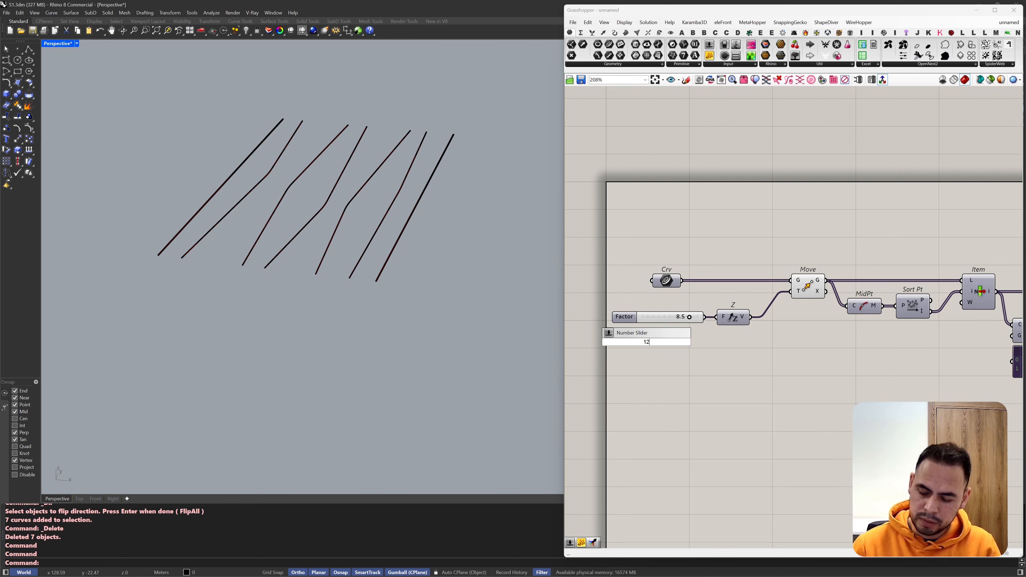
key("Return")
scroll(648, 340, "up", 3)
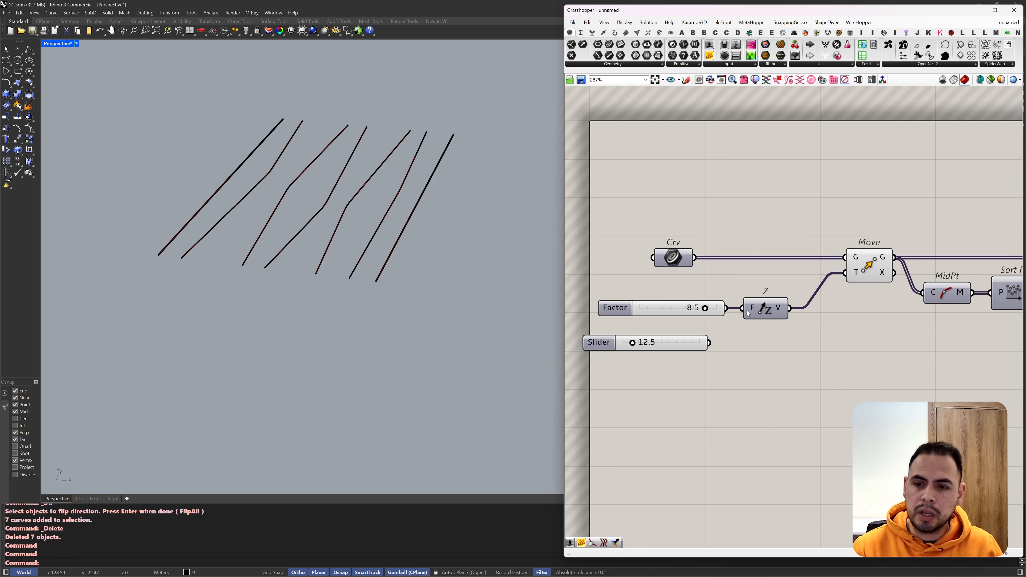
left_click_drag(741, 308, 706, 339)
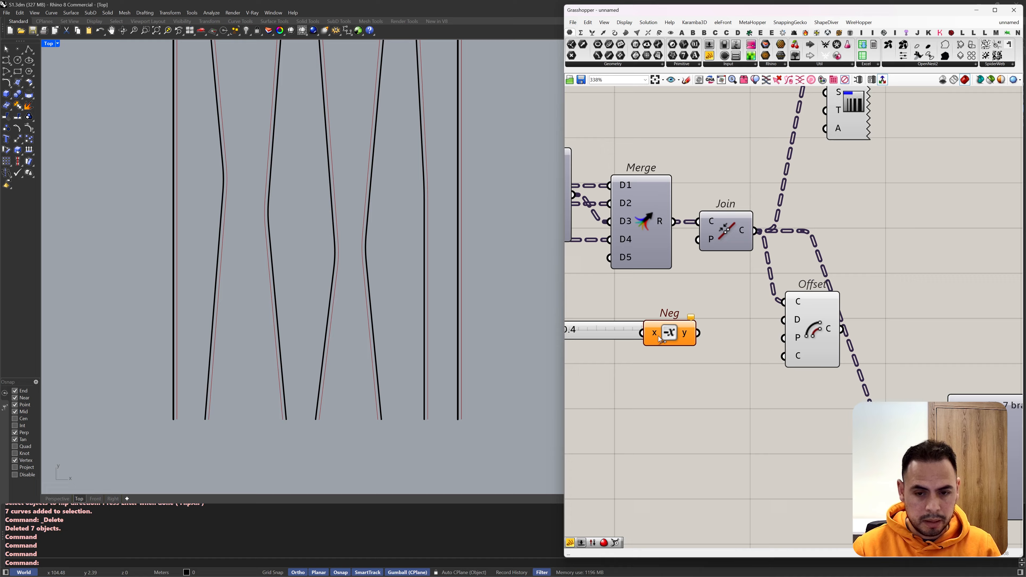
Step: Lower the Negative component beside the offset distance slider and add a Merge component above it
left_click(677, 343)
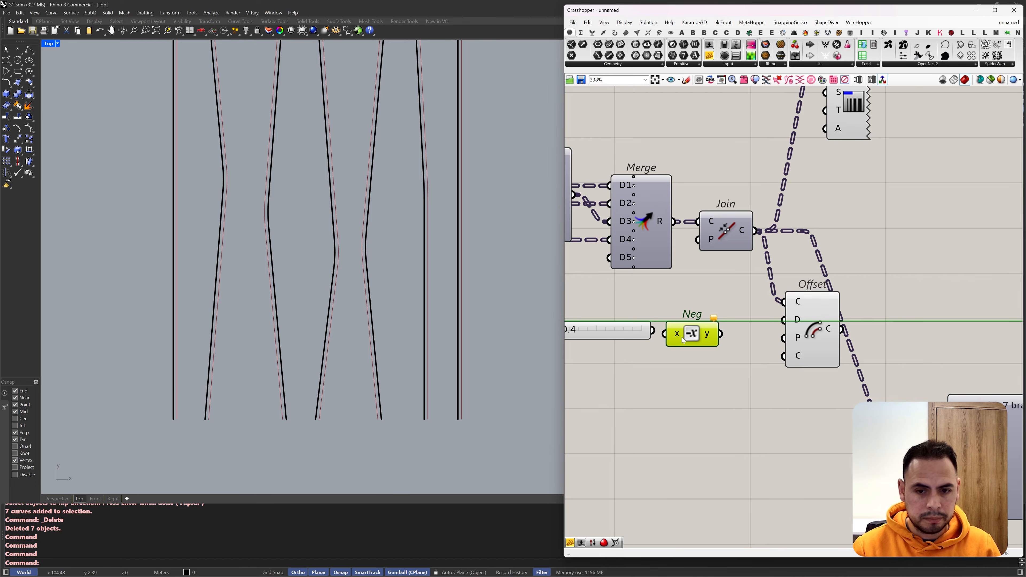
left_click_drag(677, 344, 677, 358)
double_click(703, 307)
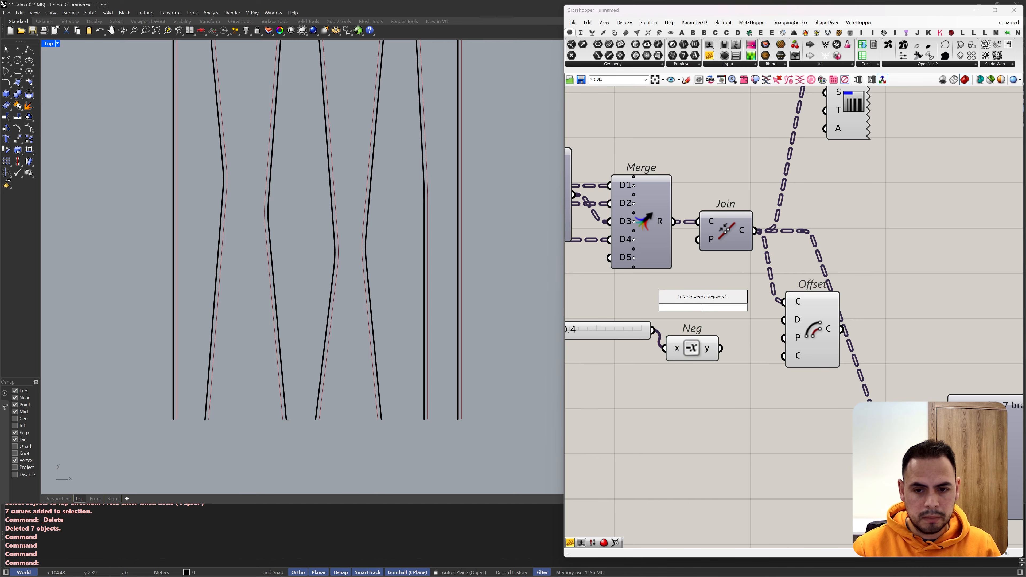
type("merge")
left_click(699, 299)
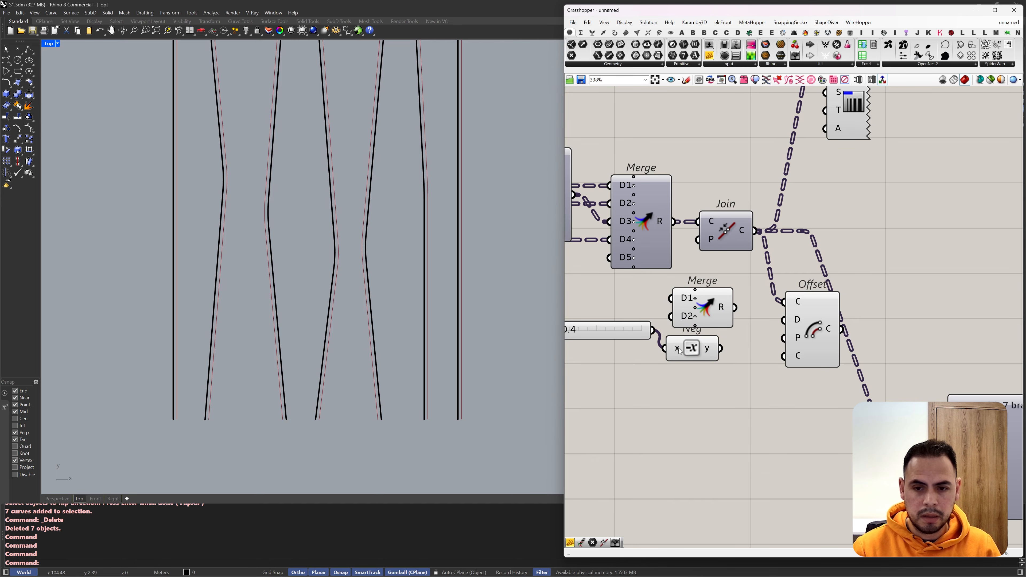
Step: Connect Negative's output to the new Merge's D1 and the distance slider to its D2
scroll(688, 340, "down", 4)
scroll(651, 329, "up", 3)
left_click_drag(643, 342, 626, 349)
left_click_drag(716, 355, 697, 347)
left_click_drag(727, 320, 768, 370)
left_click_drag(721, 347, 738, 362)
left_click_drag(666, 346, 738, 377)
Step: Wire the merged distances through Offset into the line-weight preview, and set the distance slider to 0.8
left_click_drag(793, 369, 794, 330)
left_click_drag(843, 339, 828, 122)
left_click_drag(583, 347, 586, 346)
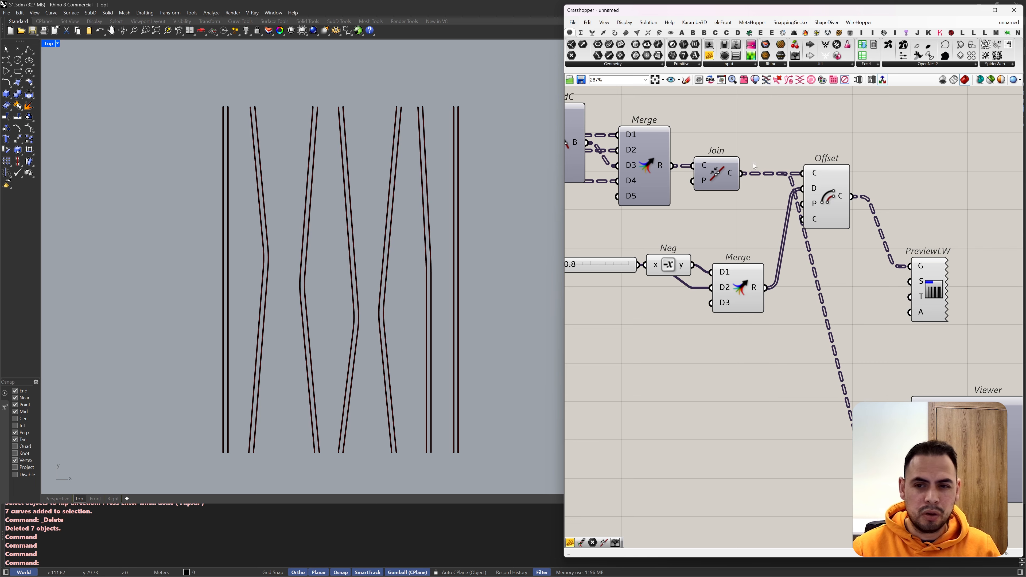
Step: Examine the Merge, Join and Offset components and the offset curves they produce
scroll(776, 177, "down", 1)
right_click_drag(692, 173, 722, 179)
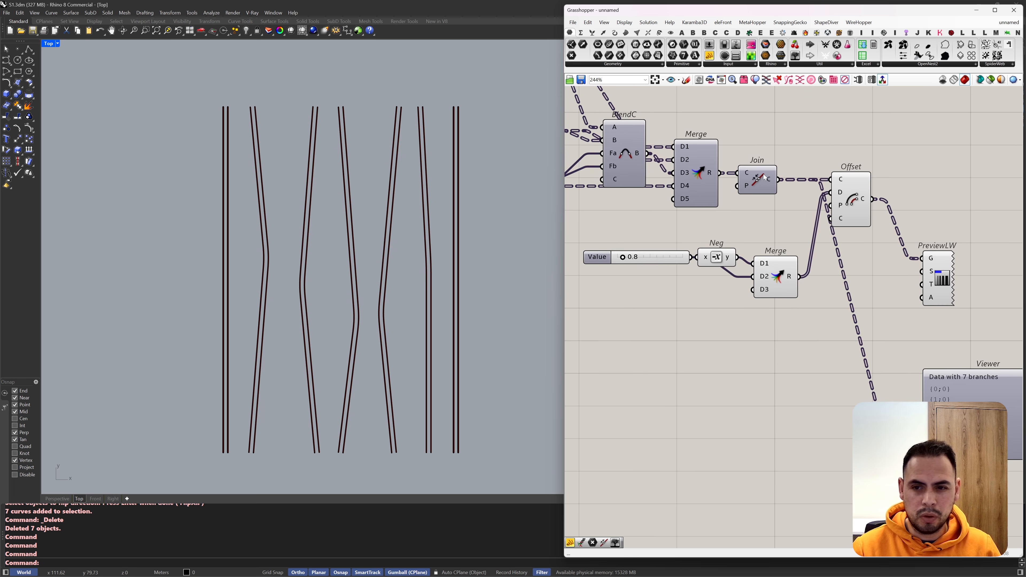
left_click_drag(785, 150, 700, 183)
right_click_drag(759, 127, 799, 150)
scroll(799, 150, "down", 1)
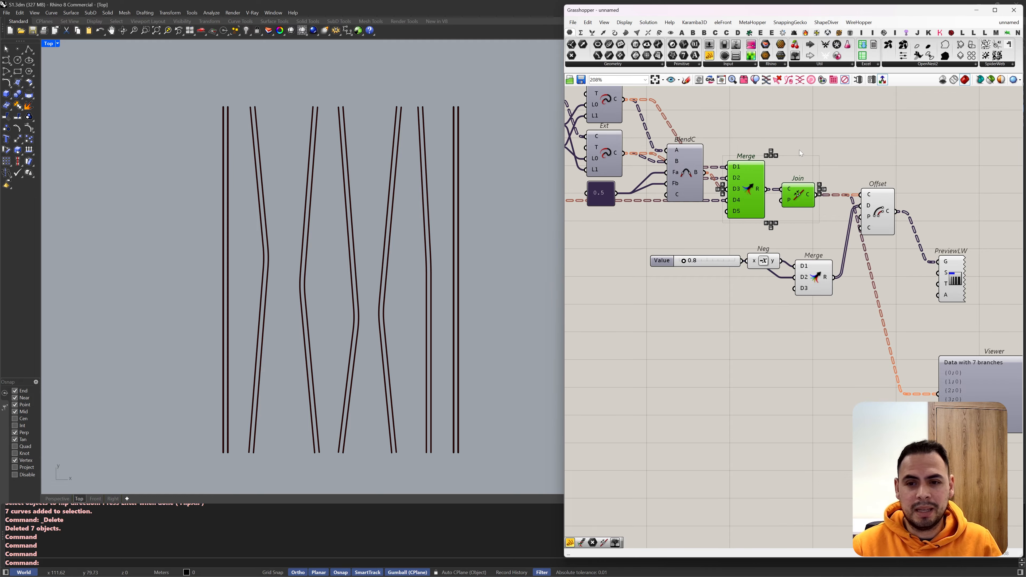
left_click(799, 149)
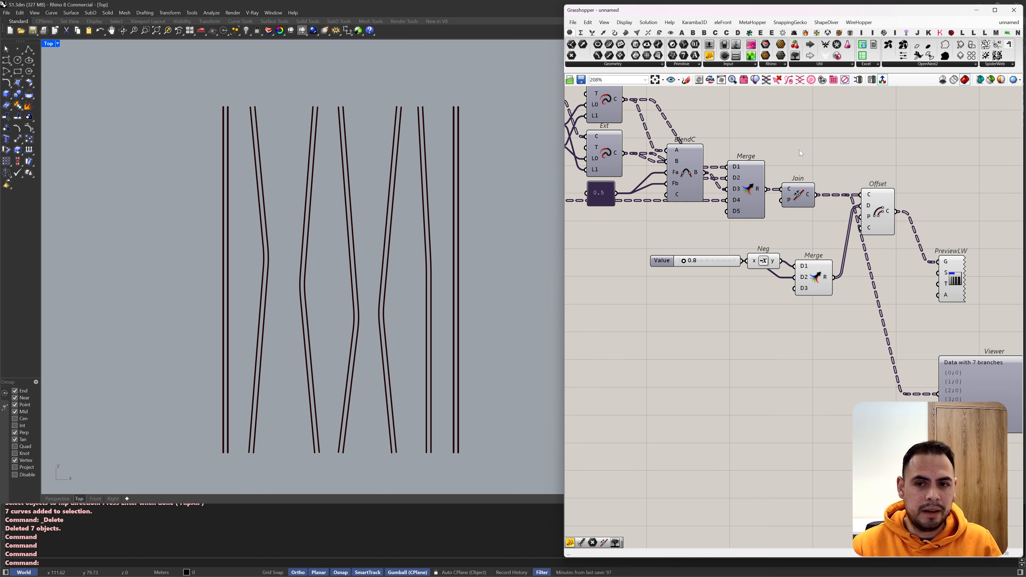
left_click(873, 203)
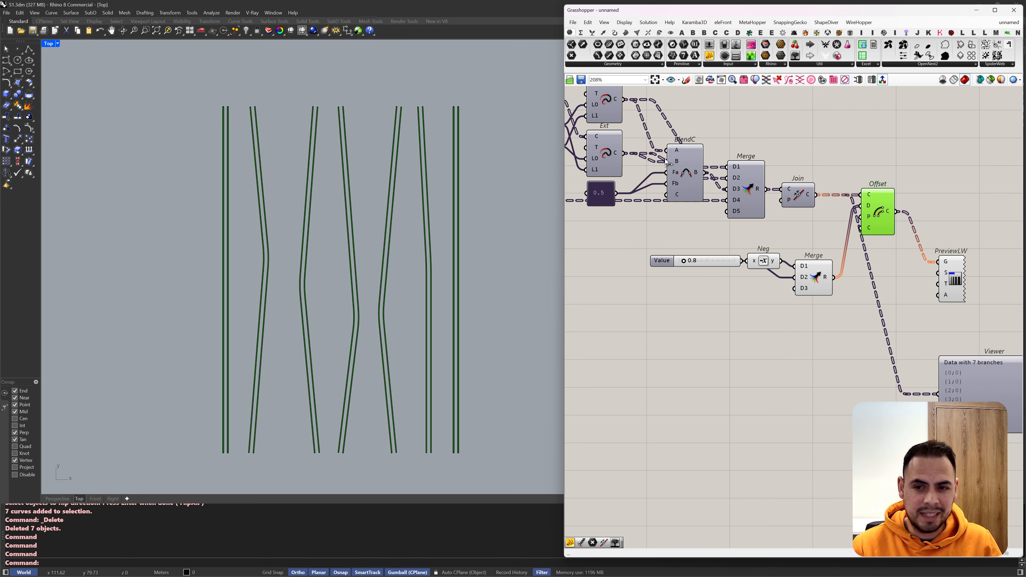
Step: Disconnect Dispatch's B output from the Merge that feeds Join
right_click_drag(664, 158, 674, 181)
left_click_drag(751, 204, 752, 202)
scroll(768, 227, "up", 5)
Step: Insert a Clean Tree component between the curve Merge and Join, set to remove empty branches
double_click(690, 222)
type("clean")
key("Return")
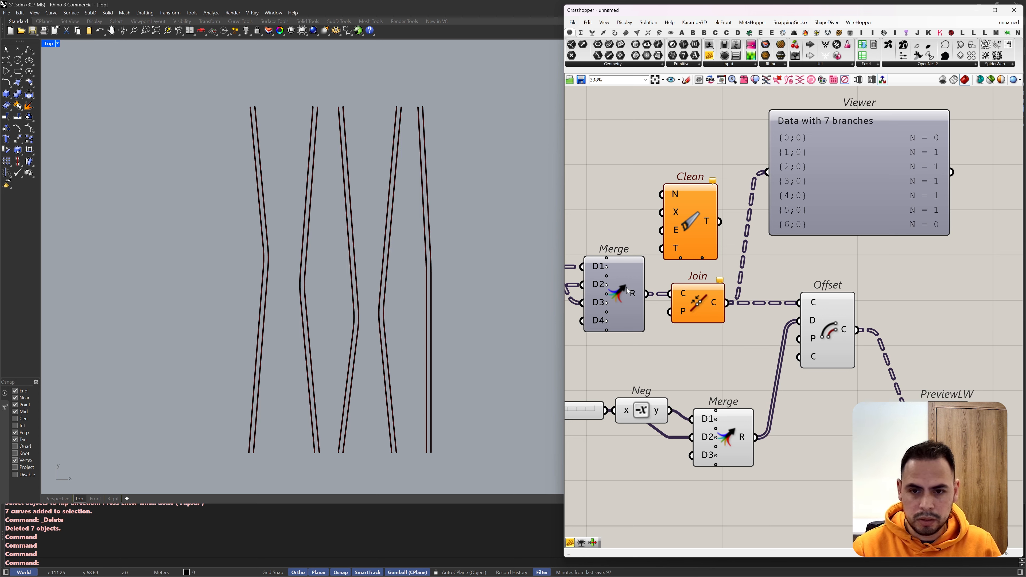
left_click_drag(647, 294, 661, 249)
right_click(674, 231)
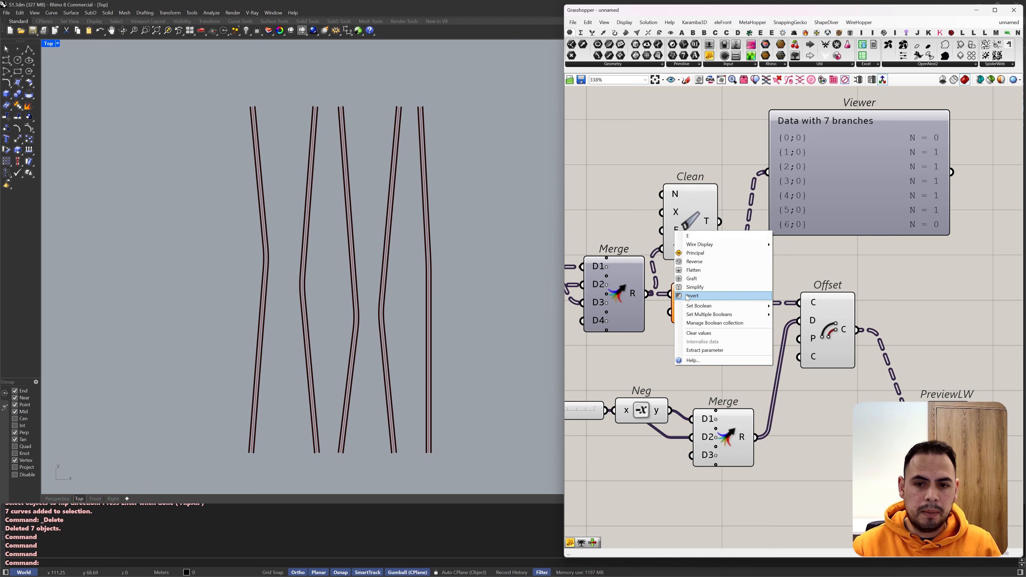
left_click(691, 296)
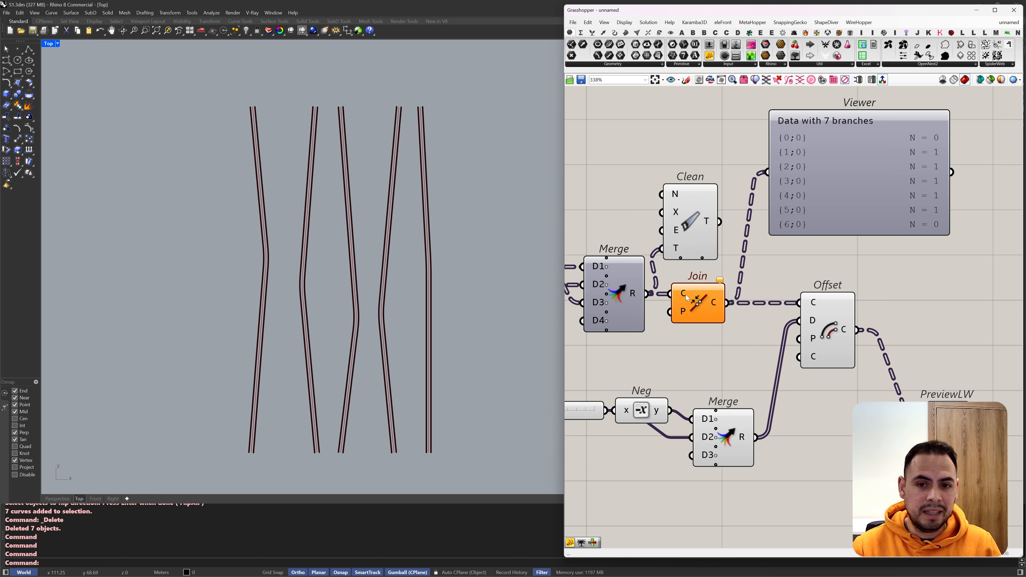
left_click_drag(922, 354, 794, 295)
left_click_drag(696, 242, 763, 294)
scroll(652, 317, "down", 3)
Step: Add a Merge component after Offset and connect Offset's output to its first input
double_click(909, 339)
type("merge")
key("Return")
left_click_drag(835, 324, 905, 332)
Step: Connect Dispatch's B output to the second input of the Merge component that follows Offset
scroll(926, 328, "down", 5)
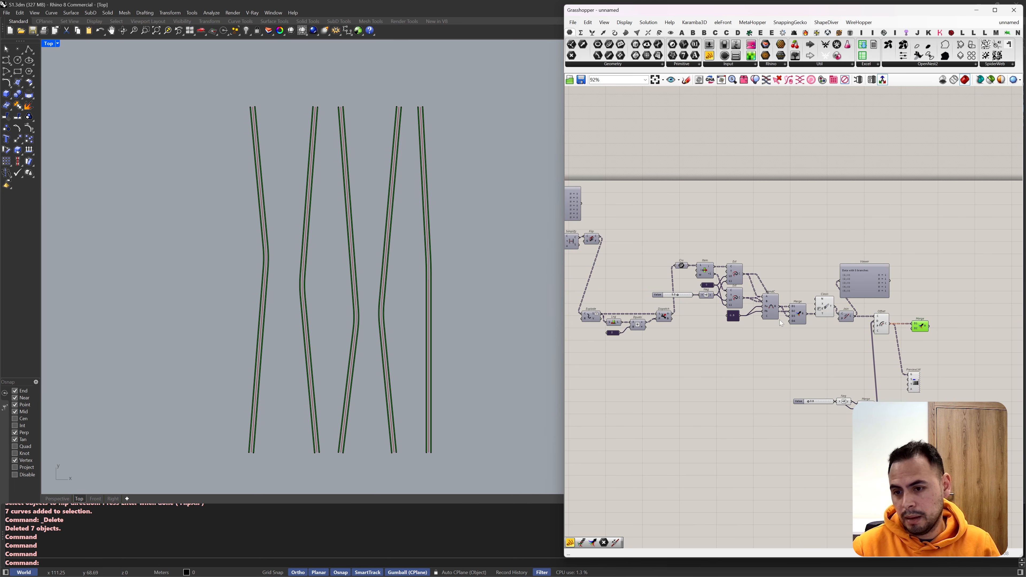
scroll(705, 319, "up", 3)
scroll(674, 323, "up", 5)
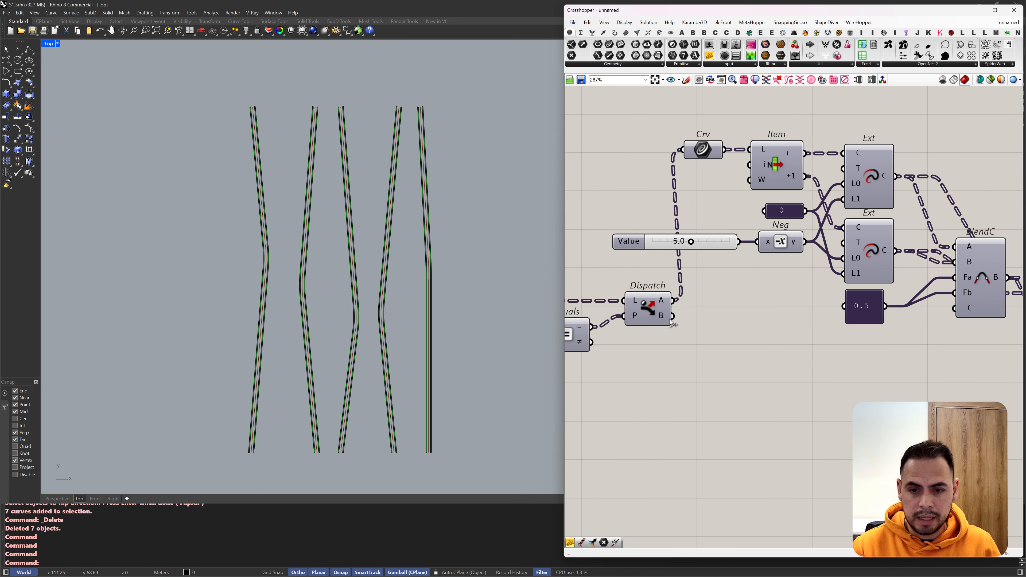
scroll(650, 319, "down", 8)
left_click_drag(659, 317, 856, 323)
Step: Place the Viewer beside the final Merge, connect it to Merge's output and inspect the data tree
left_click_drag(816, 279, 902, 305)
scroll(882, 333, "up", 7)
left_click_drag(843, 299, 871, 289)
scroll(642, 244, "down", 3)
scroll(724, 276, "up", 2)
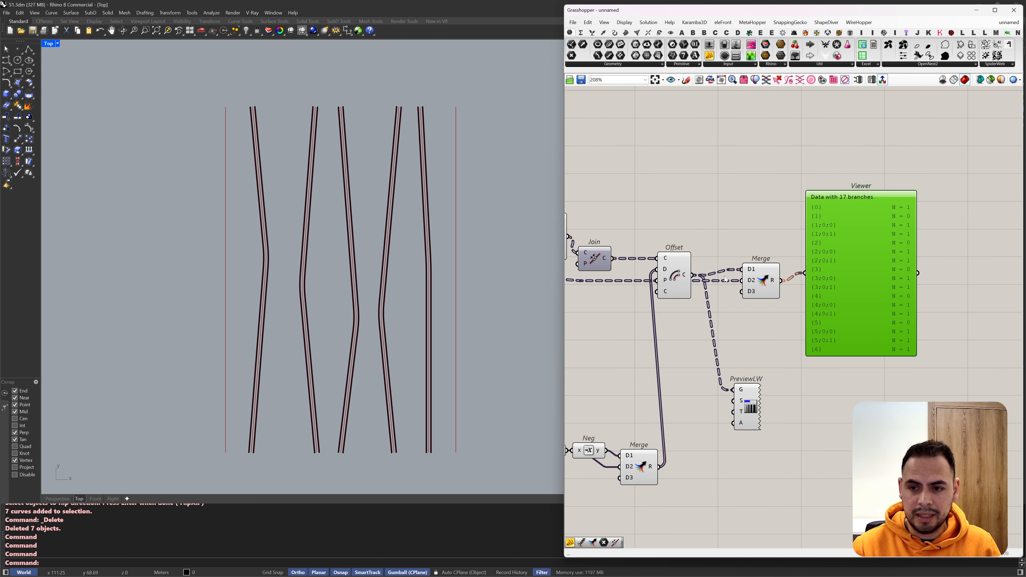
left_click_drag(763, 285, 766, 291)
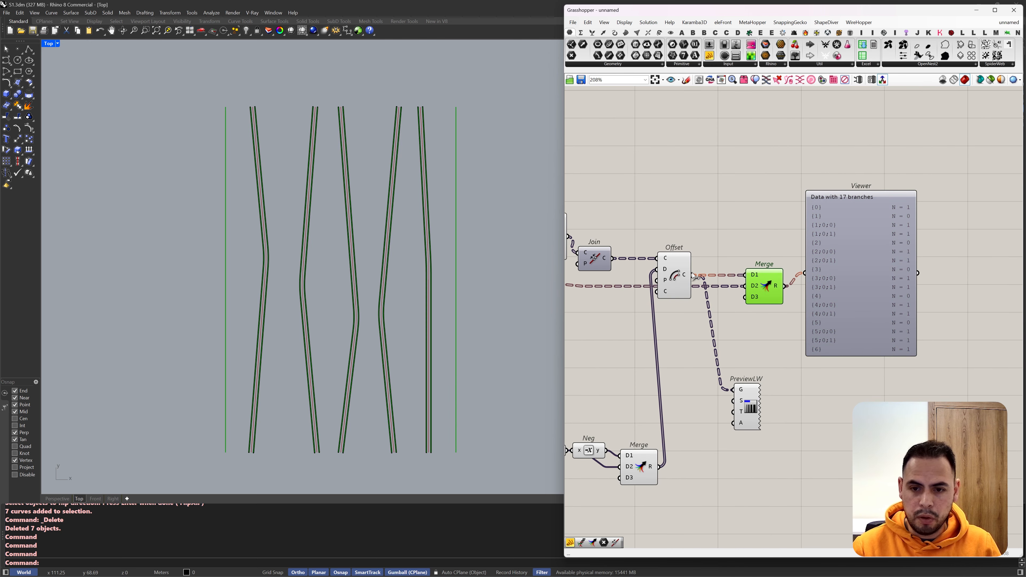
Step: Connect the Viewer to Offset's output instead and bring both components into view
left_click_drag(692, 275, 745, 200)
scroll(745, 201, "up", 3)
right_click_drag(707, 218, 787, 196)
Step: Add a Trim Tree component above Offset
double_click(727, 178)
type("trim")
key("Return")
left_click_drag(740, 281, 699, 281)
scroll(796, 208, "up", 3)
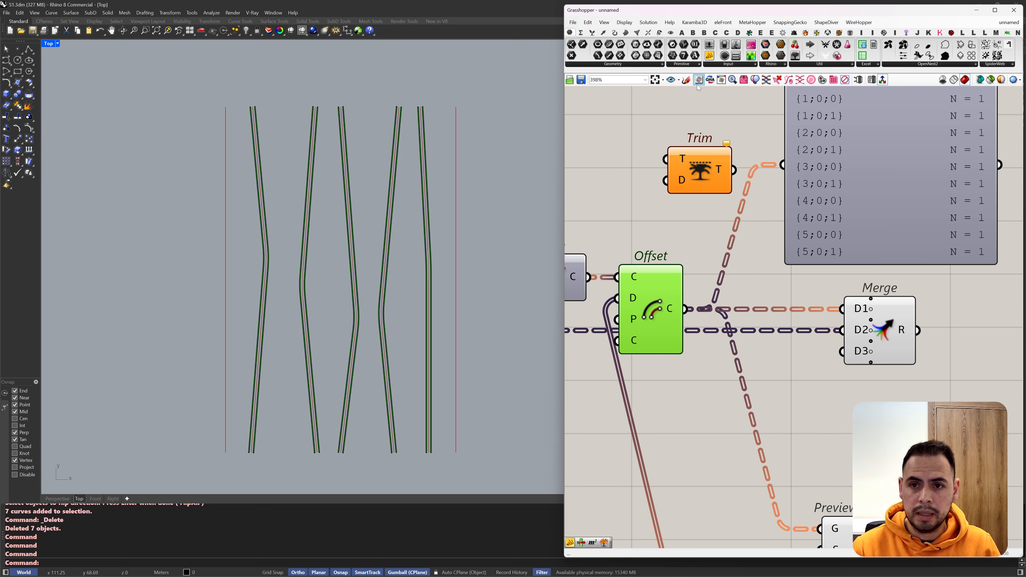
Step: Wire Trim Tree between Offset's output and the final Merge's first input, and connect the Viewer to Trim's output
left_click(686, 80)
left_click(738, 94)
left_click_drag(699, 188, 742, 313)
left_click_drag(684, 309, 776, 295, "ctrl+shift")
left_click_drag(684, 309, 708, 283)
left_click_drag(888, 356, 934, 355)
Step: Check the curves of the blend and offset components, and feed the final Merge's output into PreviewLW
scroll(1006, 303, "down", 5)
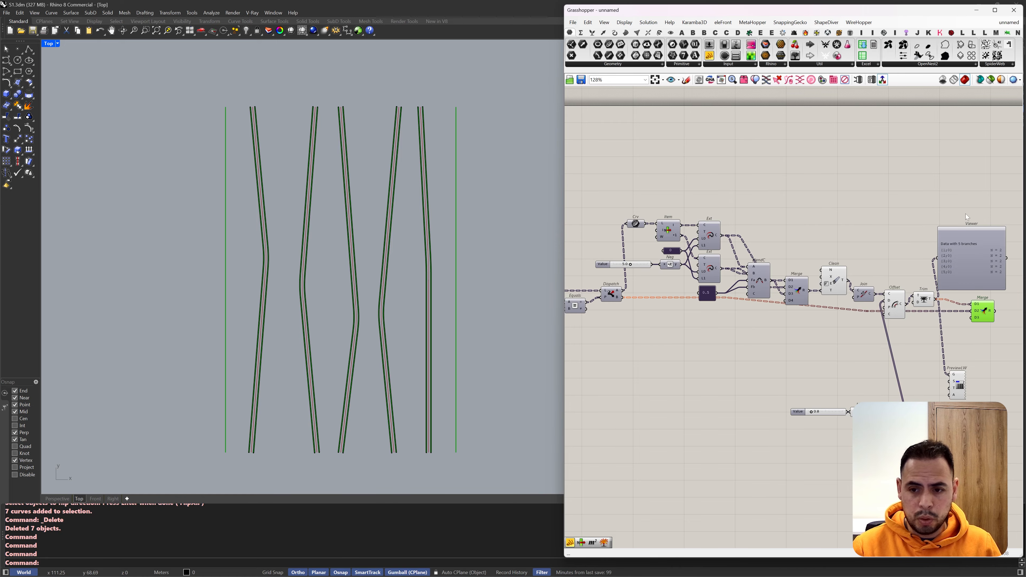
left_click_drag(955, 218, 642, 326)
scroll(835, 297, "down", 2)
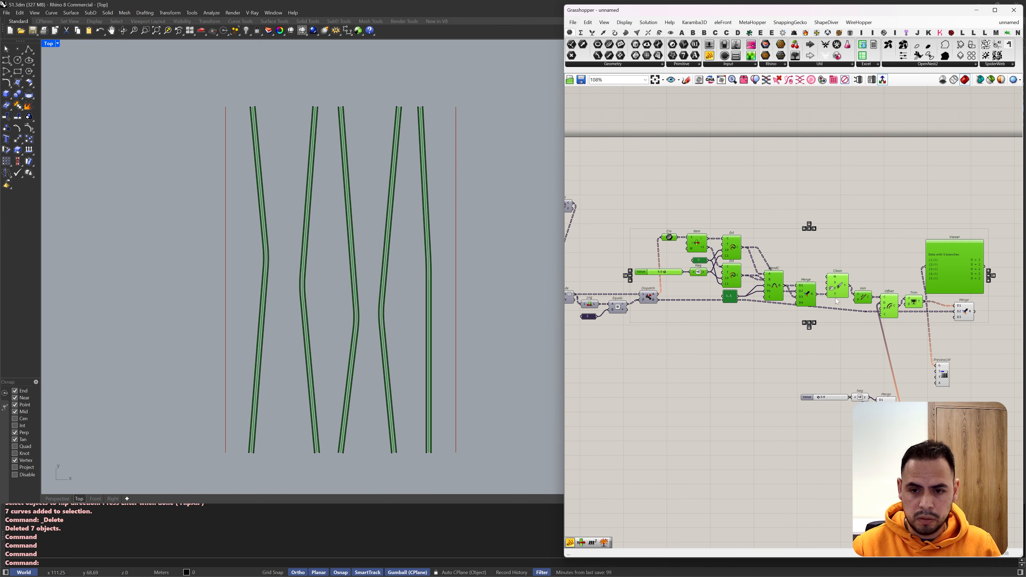
scroll(868, 299, "up", 3)
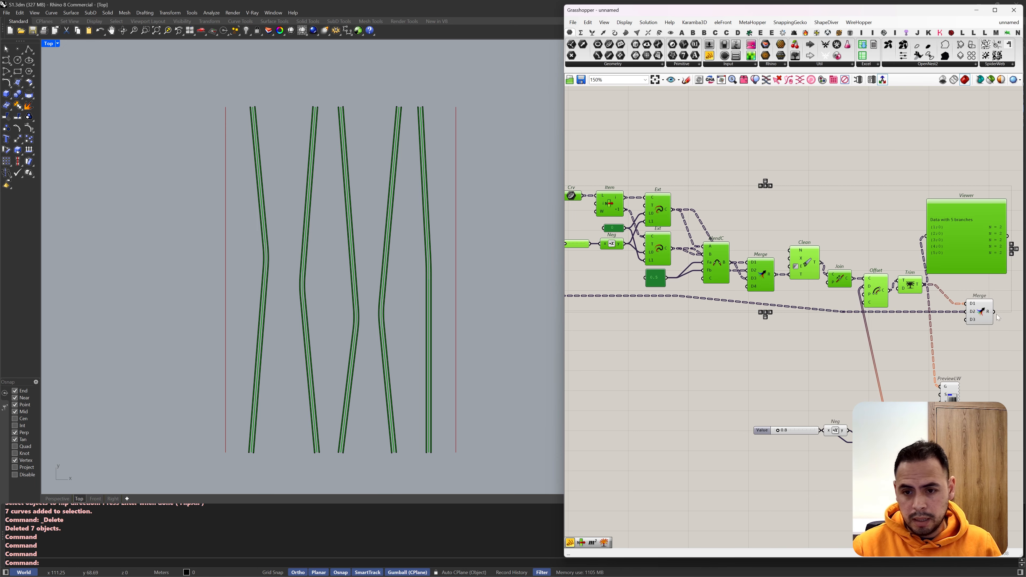
left_click(979, 310)
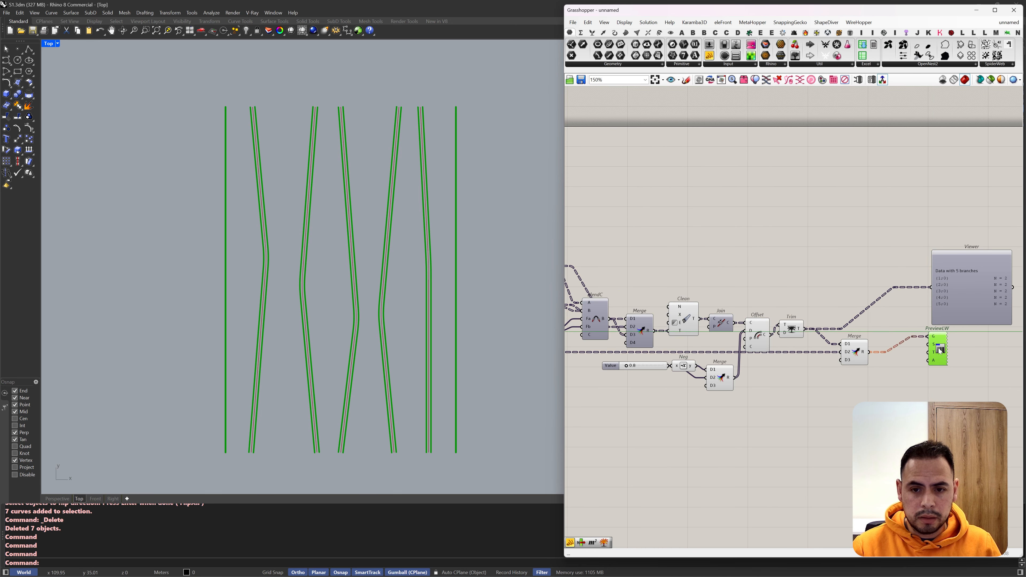
left_click_drag(940, 350, 910, 358)
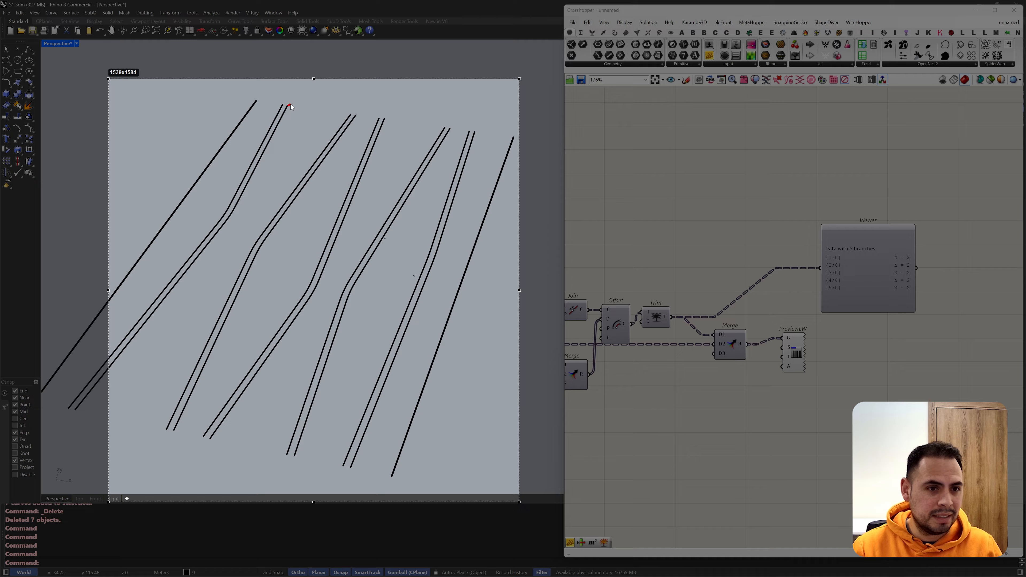
Step: Annotate a screen capture with red arcs bridging neighbouring curve pairs at their ends and along their length
mouse_move(288, 106)
left_mouse_down()
mouse_move(321, 94)
mouse_move(352, 115)
left_mouse_up()
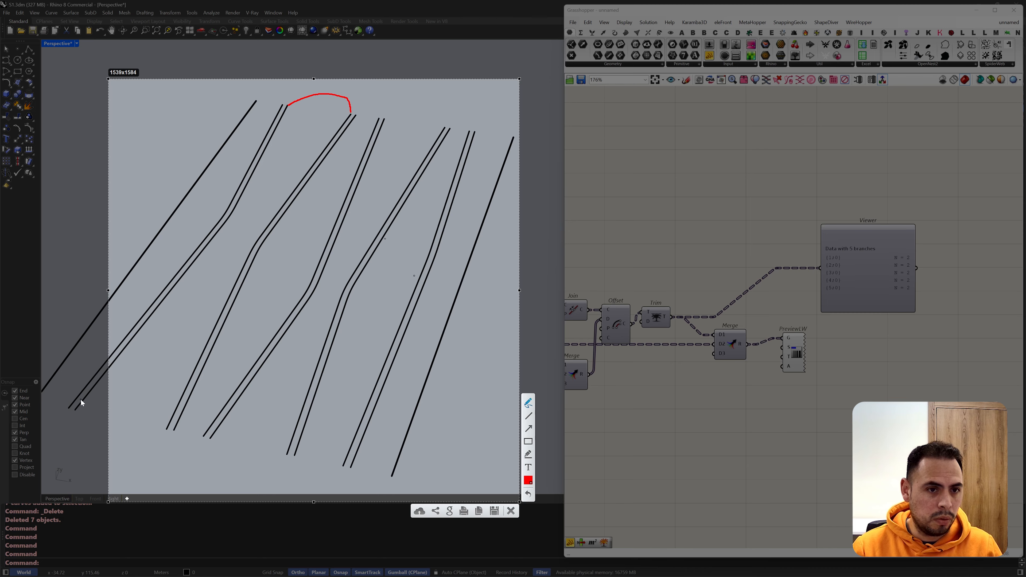
mouse_move(384, 119)
left_mouse_down()
mouse_move(430, 103)
mouse_move(445, 122)
left_mouse_up()
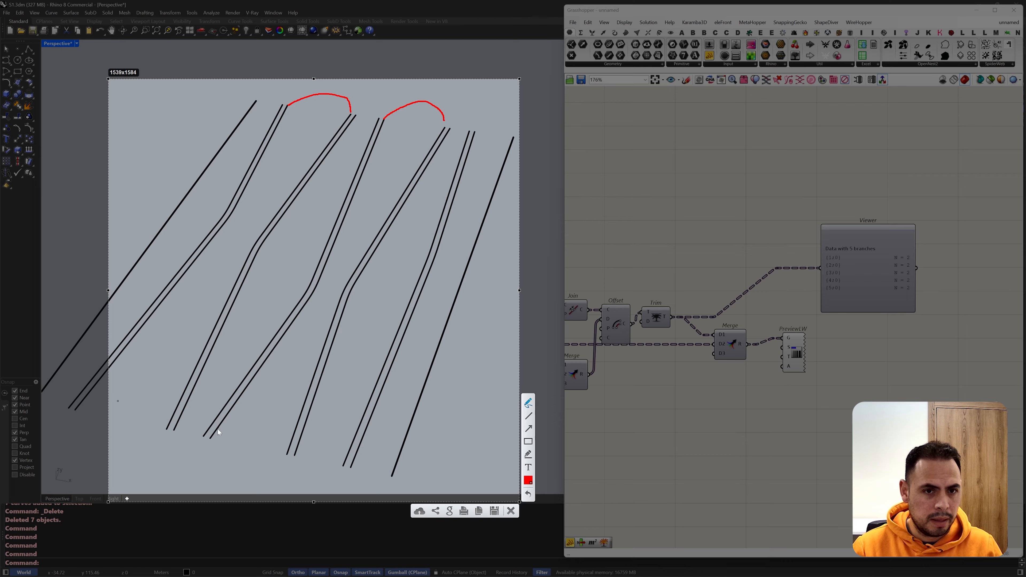
mouse_move(211, 438)
left_mouse_down()
mouse_move(209, 483)
mouse_move(259, 480)
mouse_move(287, 452)
left_mouse_up()
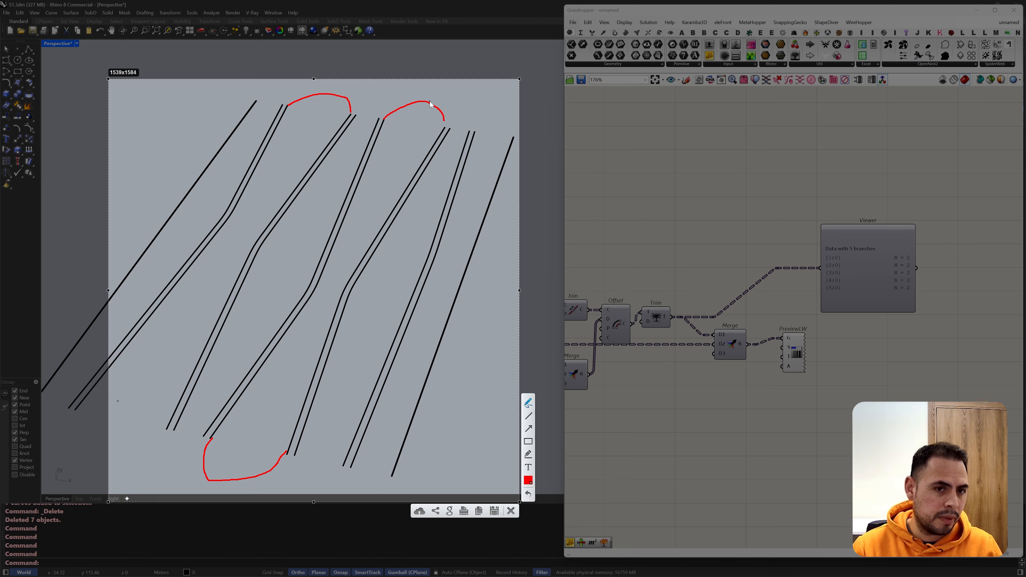
left_click_drag(385, 120, 445, 130)
left_click_drag(213, 437, 285, 453)
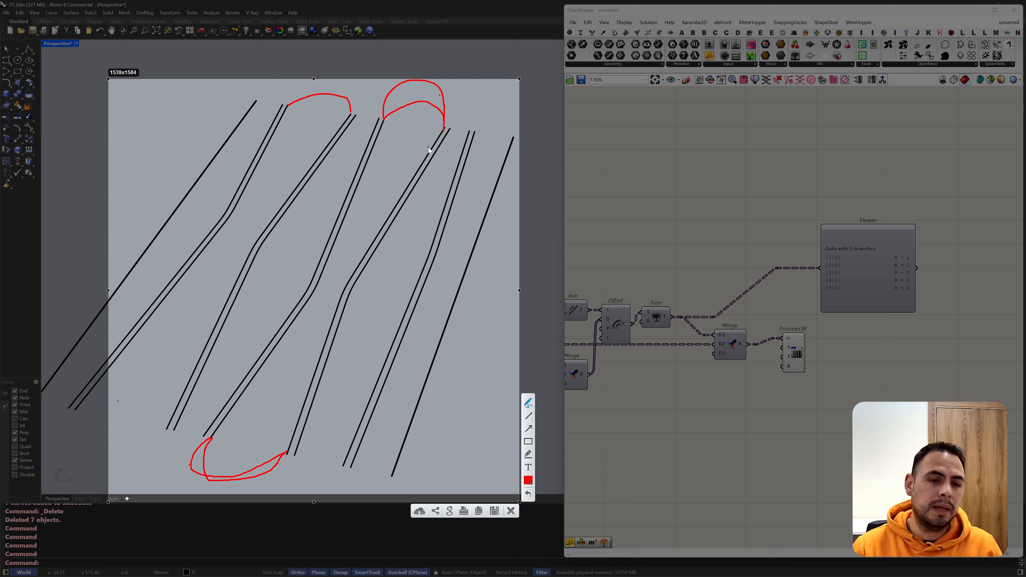
mouse_move(374, 148)
left_mouse_down()
mouse_move(390, 135)
mouse_move(426, 177)
left_mouse_up()
left_click_drag(344, 219, 389, 217)
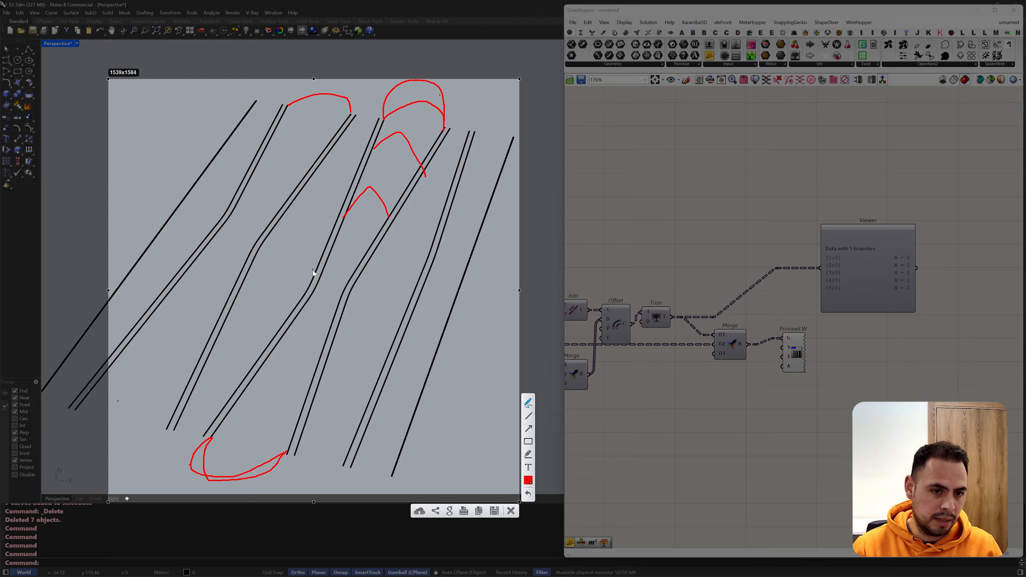
mouse_move(315, 288)
left_mouse_down()
mouse_move(325, 274)
mouse_move(340, 295)
left_mouse_up()
mouse_move(290, 328)
left_mouse_down()
mouse_move(311, 323)
mouse_move(316, 348)
left_mouse_up()
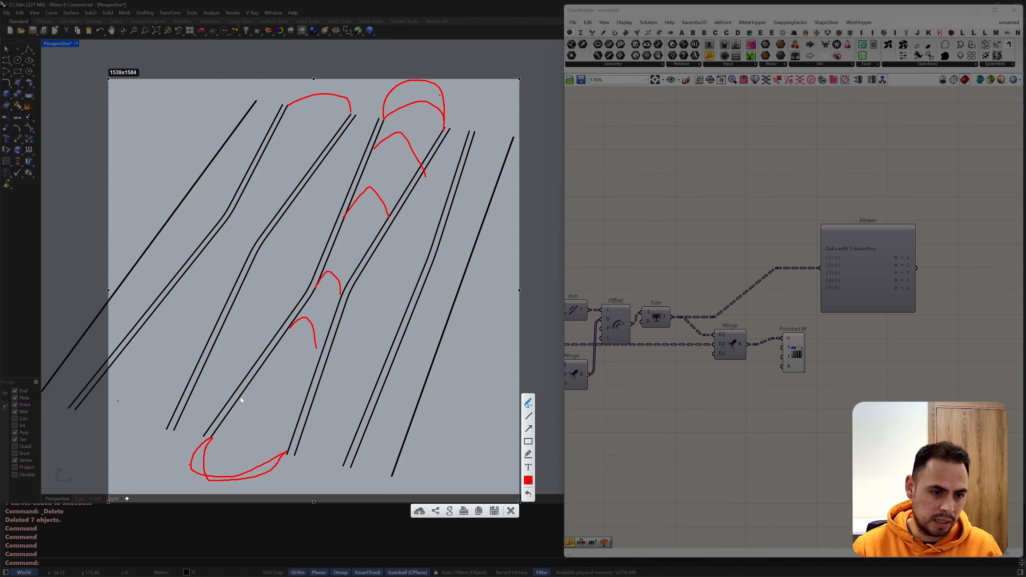
mouse_move(257, 374)
left_mouse_down()
mouse_move(256, 409)
mouse_move(300, 411)
left_mouse_up()
Step: Connect the Viewer to the final Merge's output and flatten that output
left_click_drag(747, 344, 818, 271)
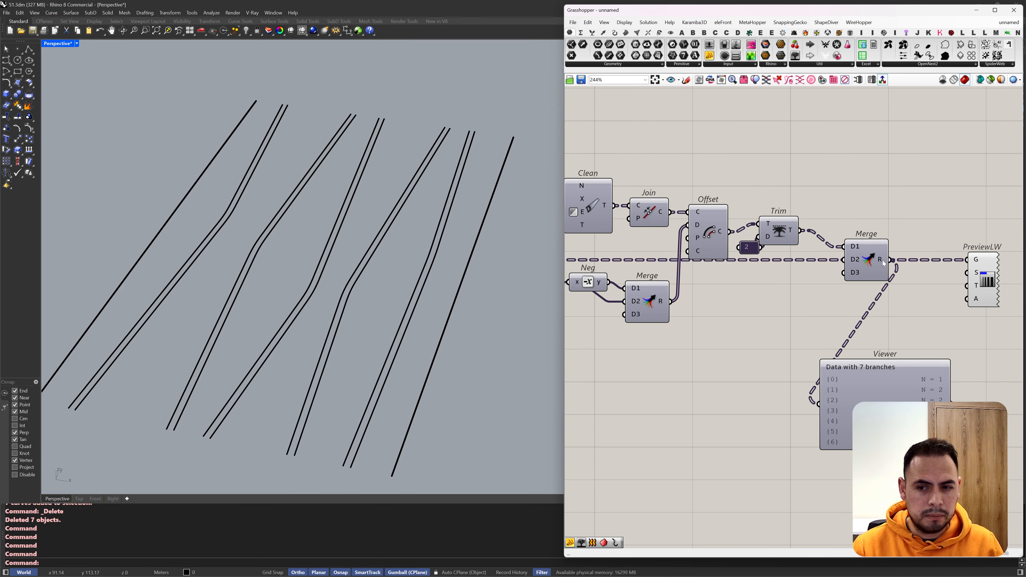
right_click(884, 263)
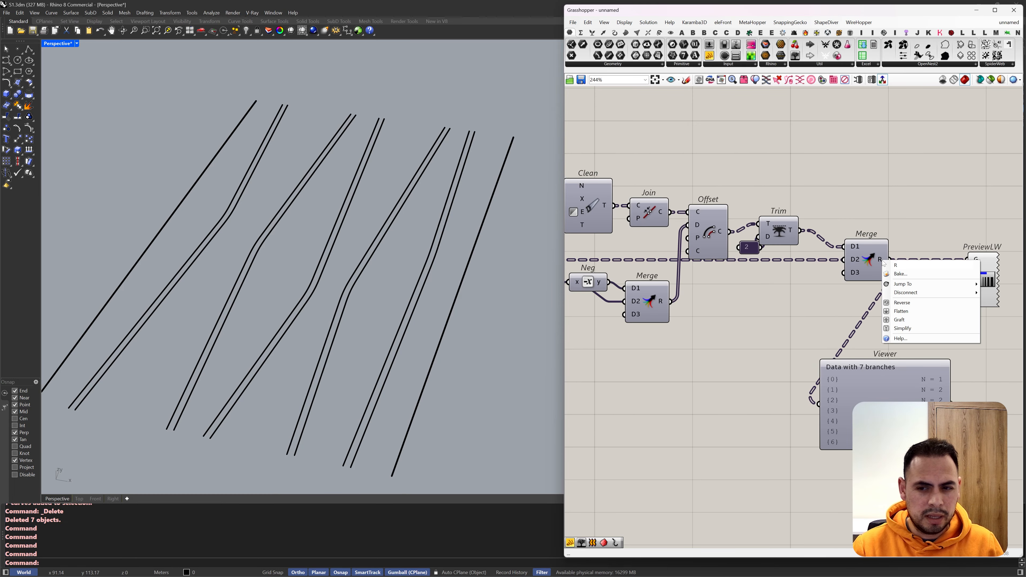
left_click(891, 312)
right_click_drag(893, 314, 785, 297)
left_click_drag(815, 381, 885, 403)
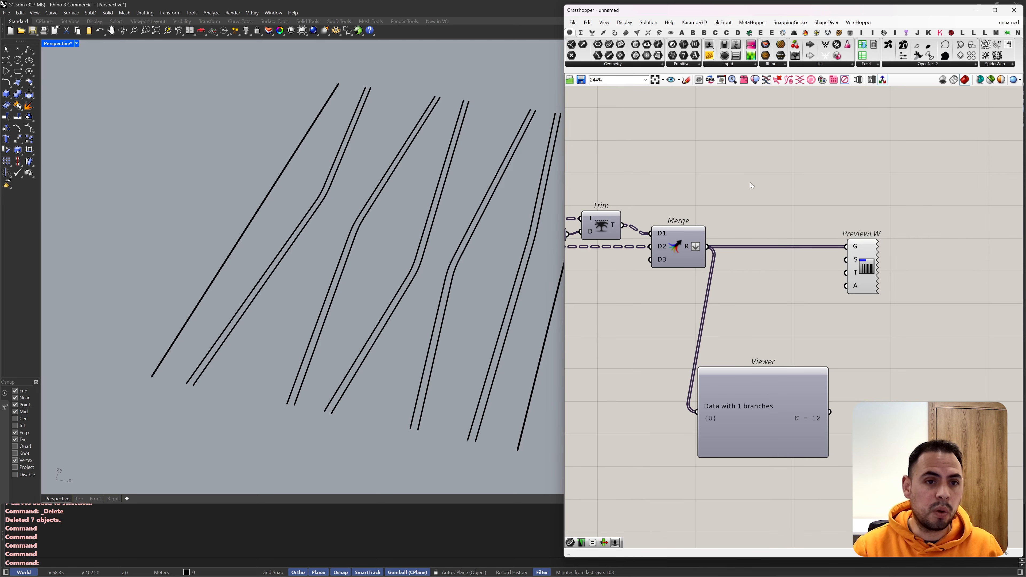
Step: Add a Partition List component fed by the final Merge, with a panel value of 2 as its size
double_click(754, 193)
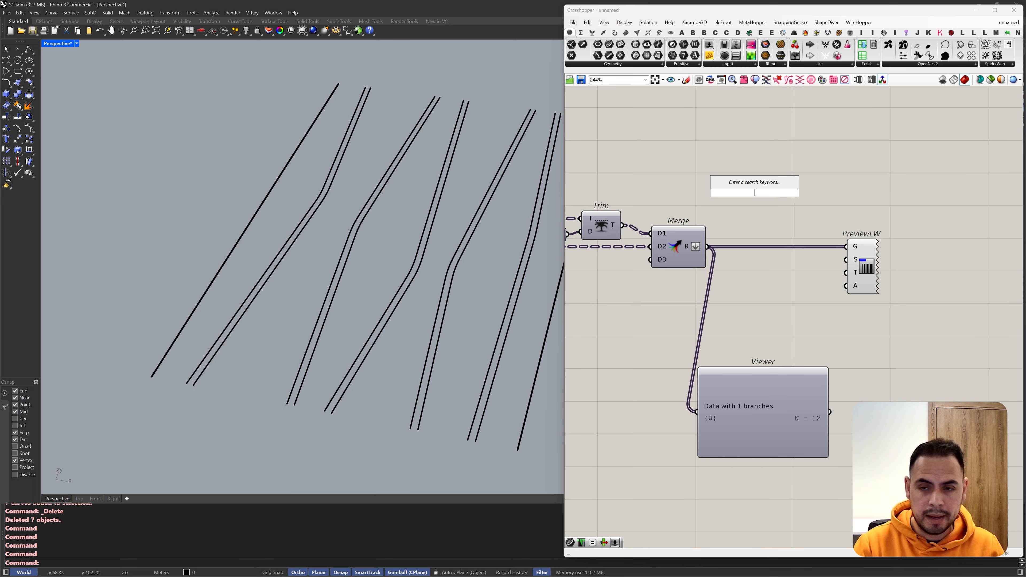
type("part")
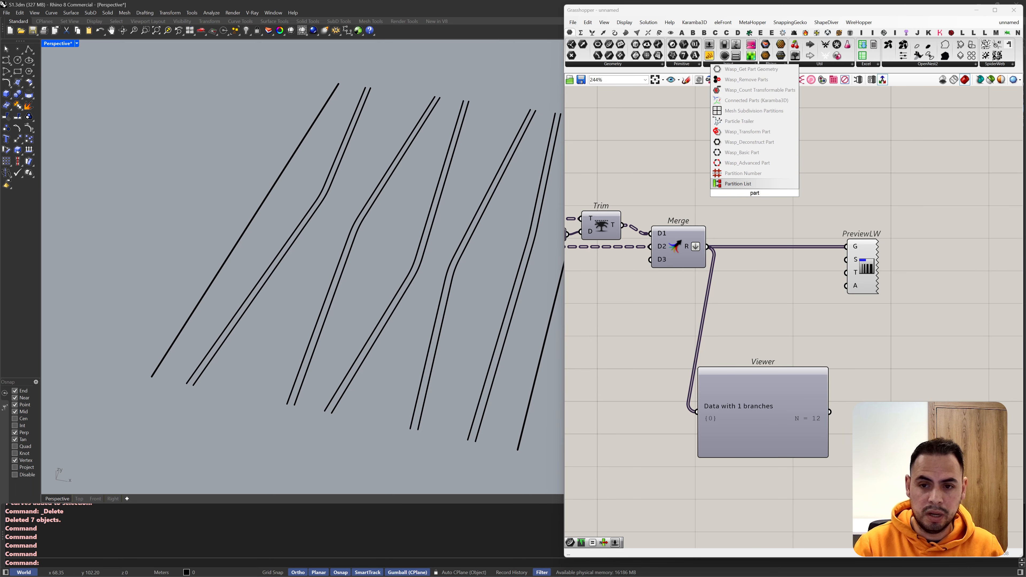
left_click(739, 183)
left_click_drag(734, 186, 712, 247)
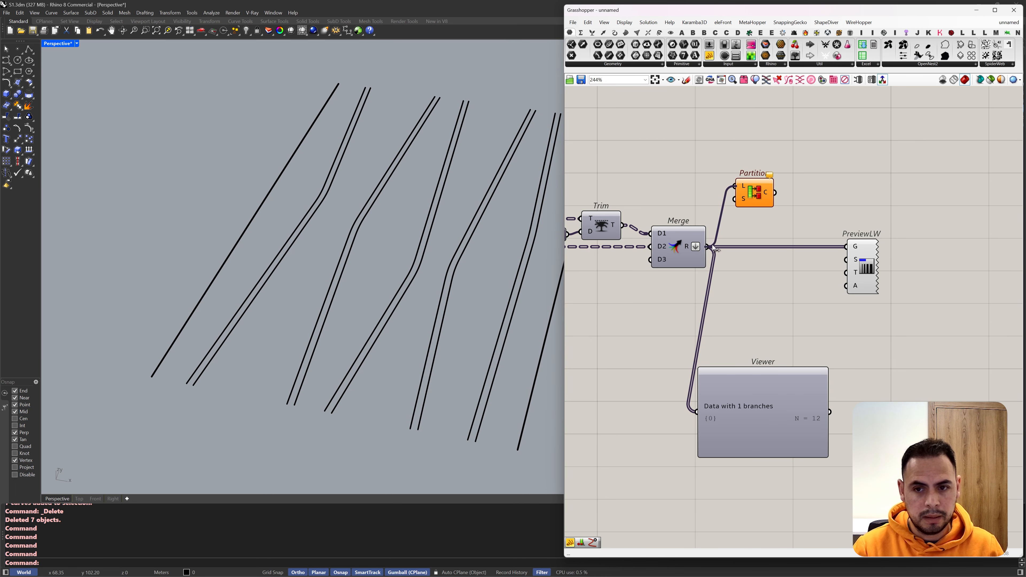
double_click(698, 194)
type("2")
key("Return")
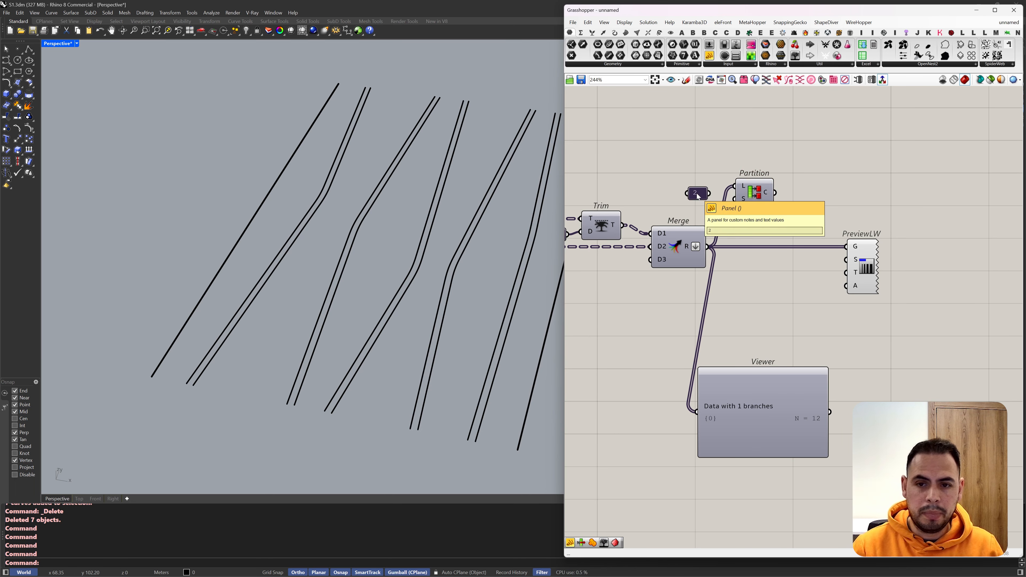
left_click_drag(709, 193, 734, 199)
Step: Connect Partition List's output to the Viewer and to PreviewLW, and rearrange the components
left_click_drag(775, 193, 695, 411)
left_click_drag(775, 192, 846, 246)
left_click_drag(771, 264, 771, 239)
left_click_drag(770, 238, 771, 196)
Step: Connect Partition List to End Points, and feed its start and end points through separate List Item components into Twn2Pts components
left_click_drag(714, 286, 786, 260)
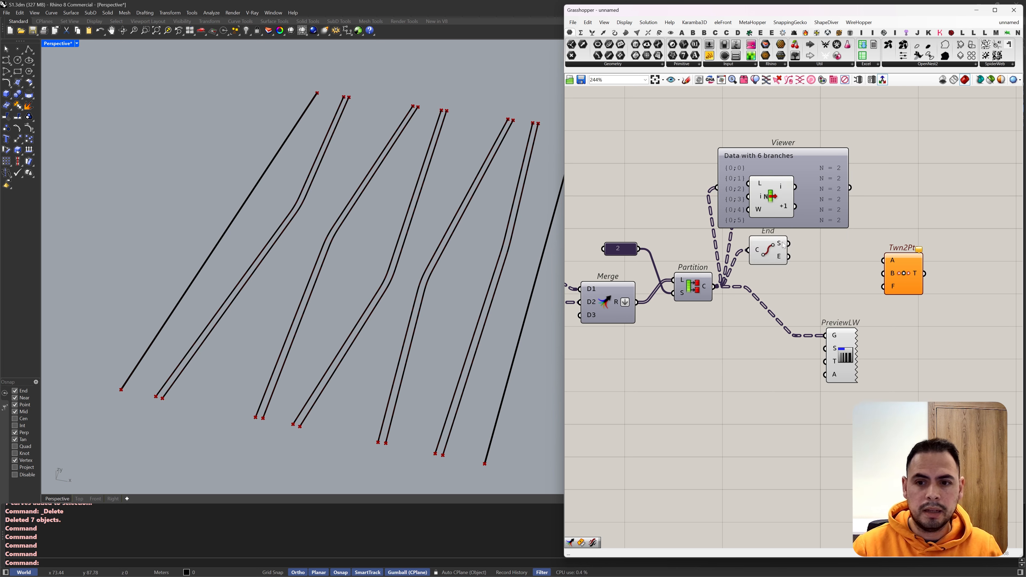
left_click_drag(789, 244, 889, 273)
left_click_drag(904, 279, 907, 259)
left_click_drag(936, 287, 844, 243)
left_click_drag(840, 251, 843, 299, "alt")
left_click_drag(820, 286, 785, 256)
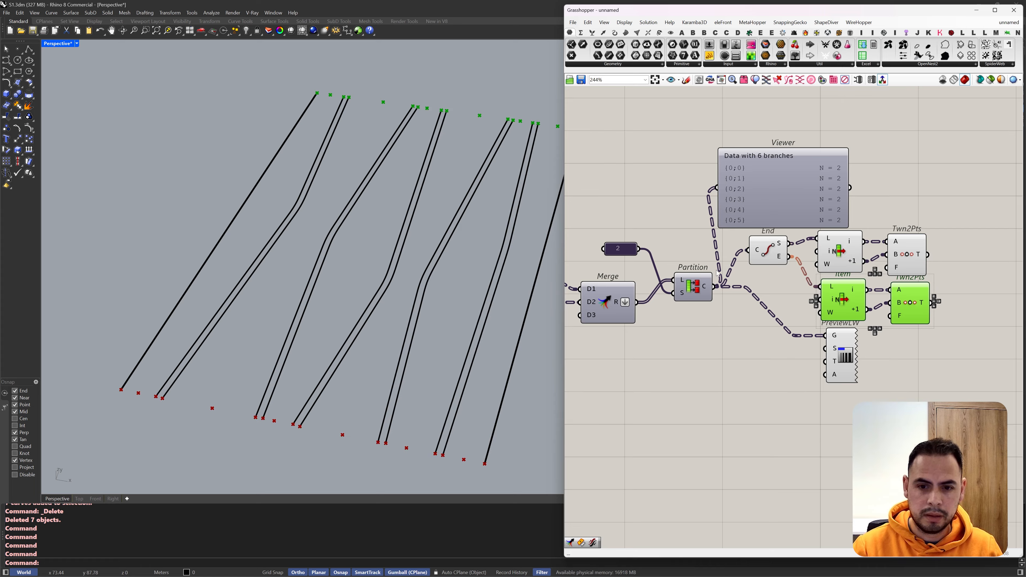
Step: Turn off the preview of End Points and tidy the neighbouring components
left_click_drag(840, 352, 818, 270)
left_click(771, 251, "shift")
middle_click(772, 250)
left_click(792, 224)
left_click_drag(910, 292, 907, 301)
Step: Add a Line component between the two Twn2Pts outputs and check the resulting centre lines in the perspective view
right_click_drag(969, 283, 884, 284)
double_click(932, 288)
type("line")
left_click(914, 275)
left_click_drag(845, 262, 852, 312)
left_click_drag(938, 284, 906, 278)
right_click_drag(152, 390, 184, 412)
scroll(184, 413, "down", 2)
scroll(301, 127, "up", 2)
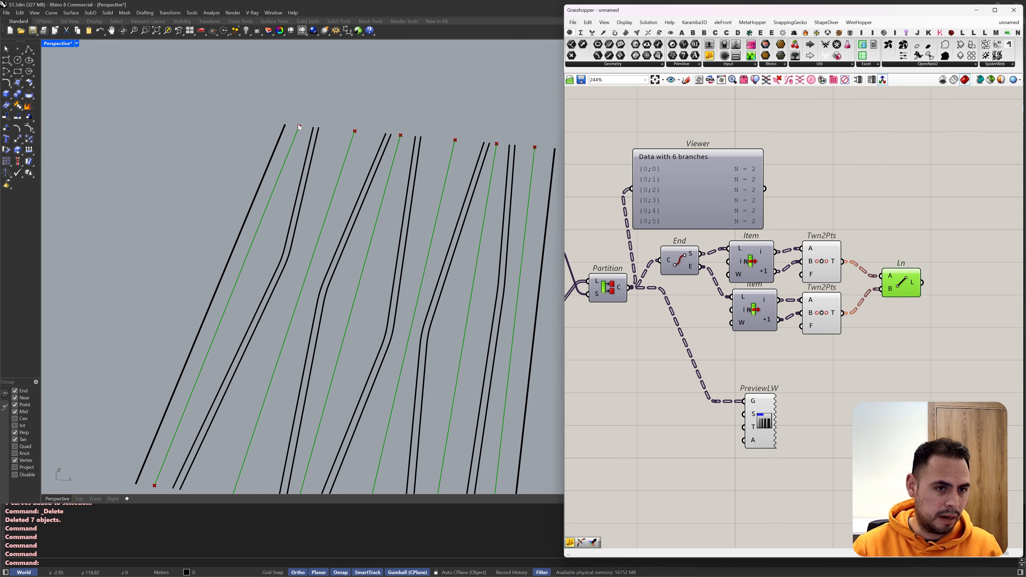
scroll(307, 112, "down", 2)
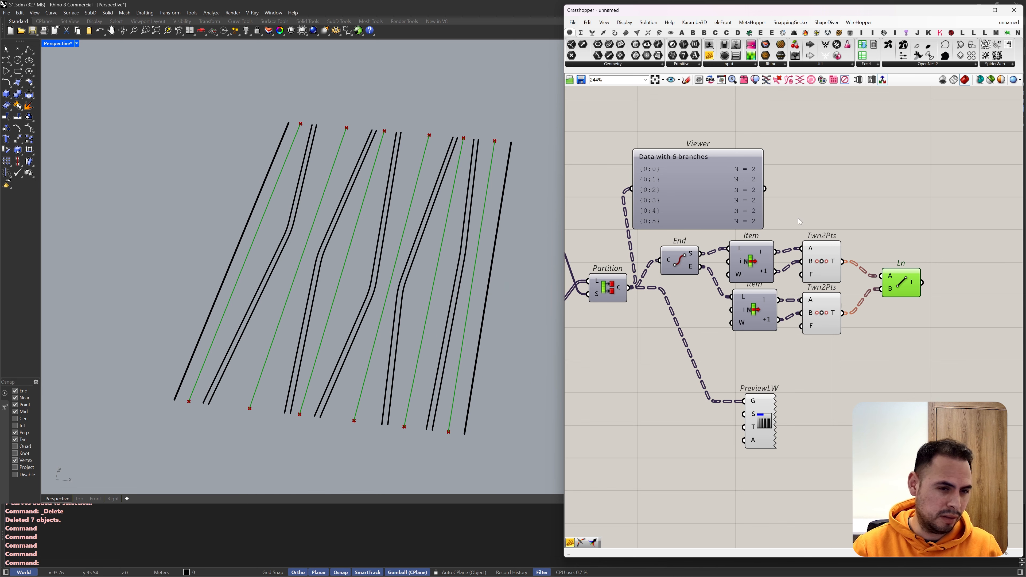
Step: Duplicate the earlier Eval, panel, Pt, Item, Rev and Merge components and connect the Line output to the copied Eval's curve input
scroll(884, 227, "down", 6)
right_click_drag(715, 199, 886, 224)
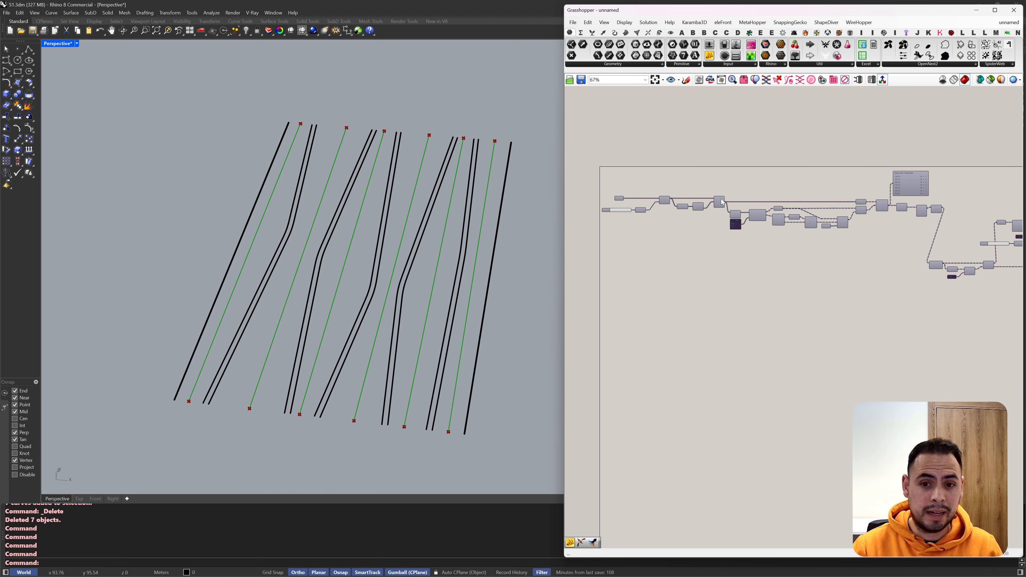
scroll(818, 205, "up", 3)
scroll(819, 208, "up", 1)
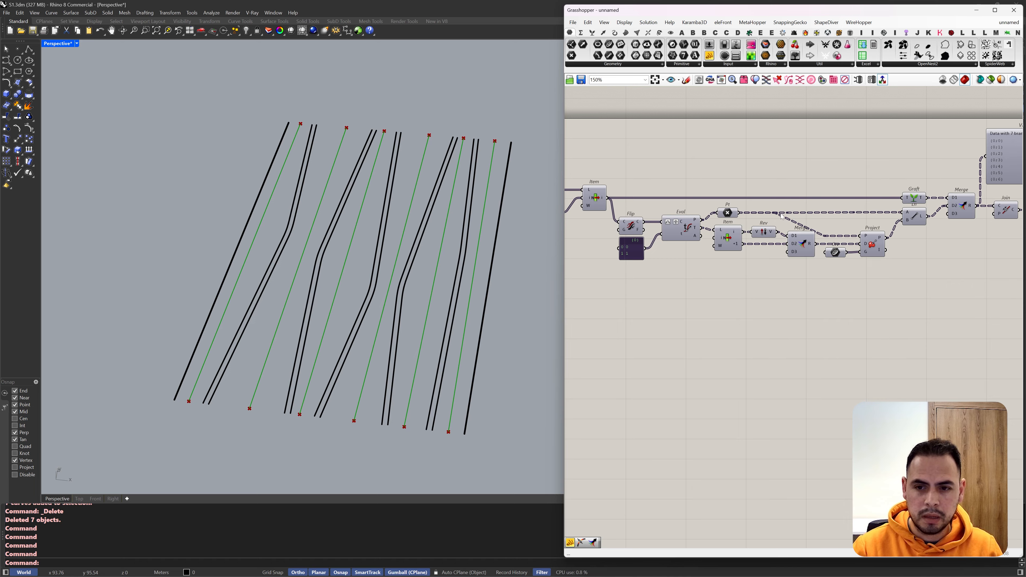
left_click_drag(819, 279, 630, 206)
key("ctrl+c")
key("ctrl+v")
scroll(767, 226, "up", 2)
left_click_drag(674, 199, 705, 221)
Step: Add a Move component after the copied components for the evaluated points
double_click(944, 207)
type("move")
left_click(937, 189)
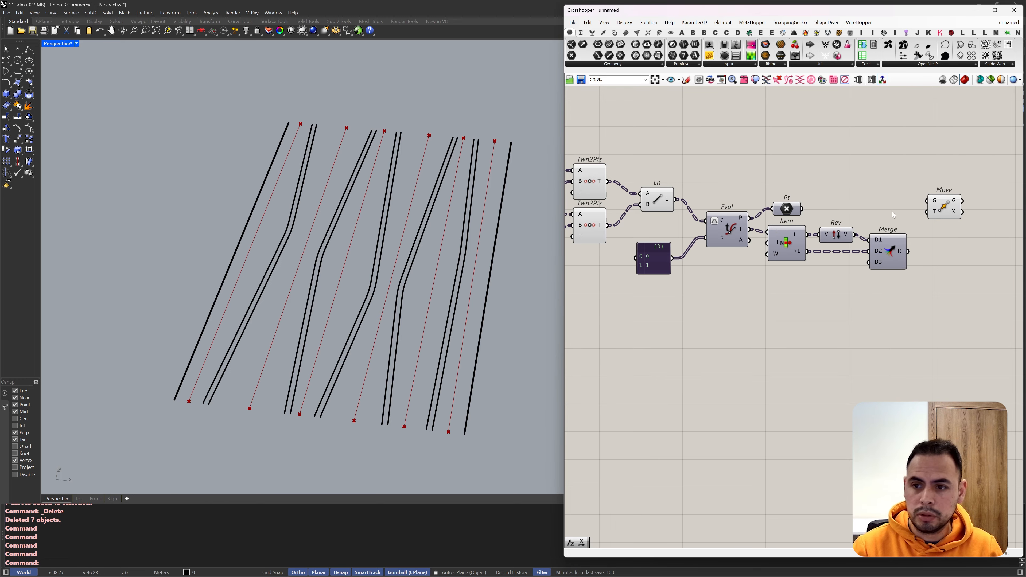
Step: Add an Amplitude component and connect the copied Merge's output to its vector input
double_click(962, 242)
type("amplitu")
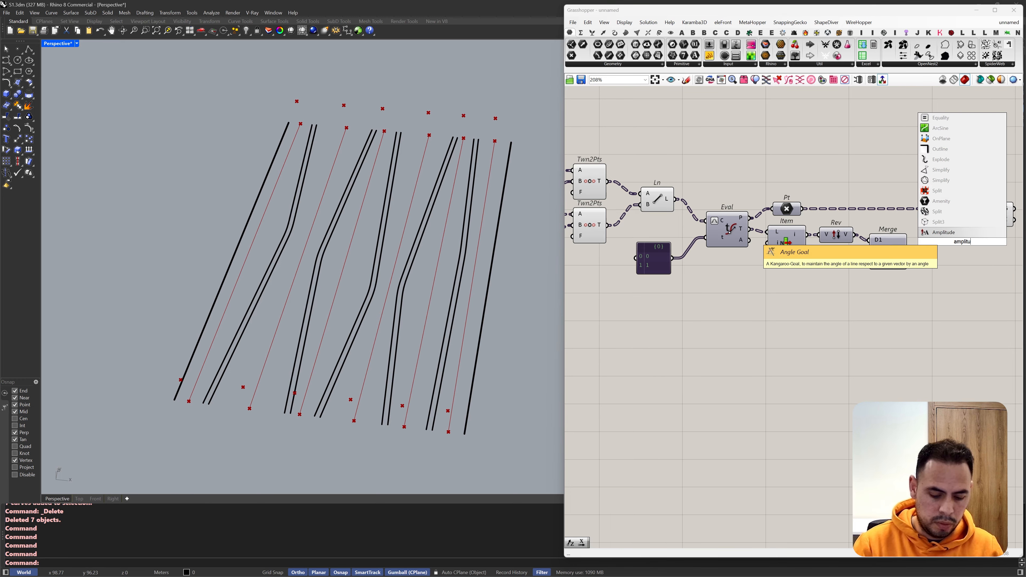
key("Return")
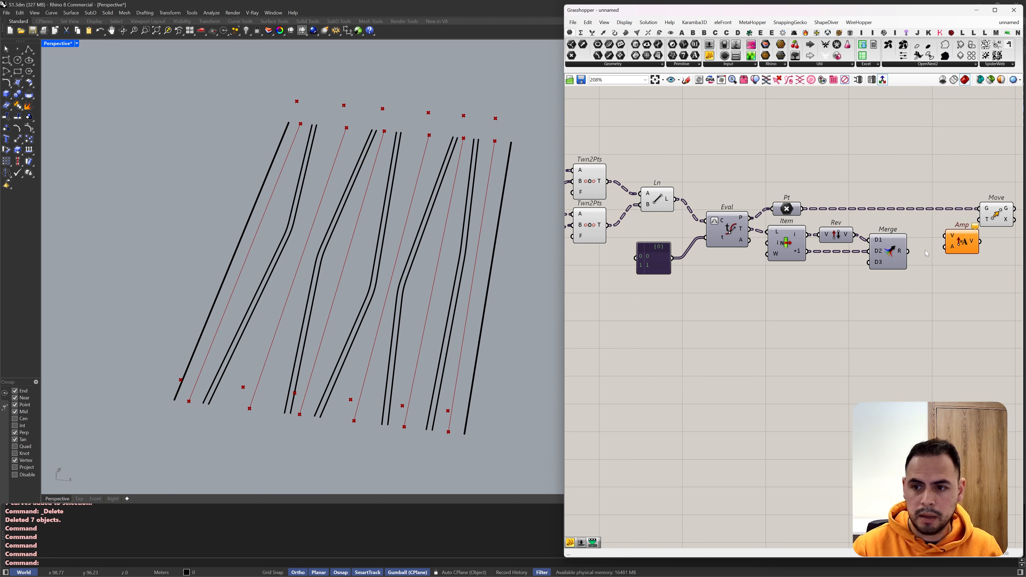
left_click_drag(908, 252, 945, 236)
left_click_drag(962, 242, 954, 258)
Step: Add an amplitude slider set to 5.0, and feed the Amplitude component's output into Move's motion input
double_click(908, 297)
type("5.5")
key("Return")
left_click_drag(961, 297, 978, 221)
left_click_drag(929, 297, 829, 328)
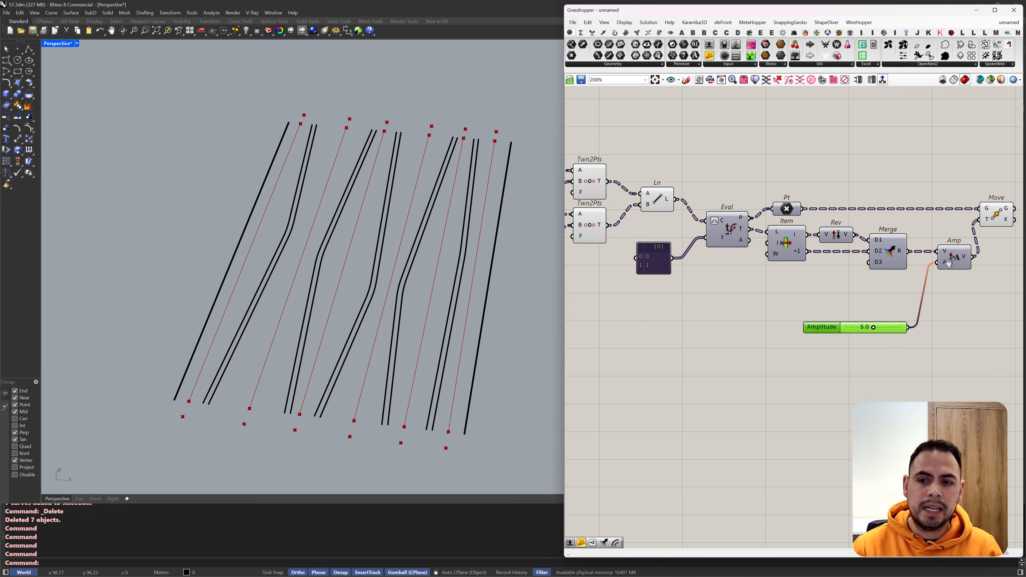
Step: Tidy the slider's placement, hide the preview of Move and enable the preview of the Pt component
right_click_drag(951, 263, 892, 264)
left_click(893, 265)
left_click_drag(815, 324, 776, 354)
left_click(728, 210)
middle_click(936, 216)
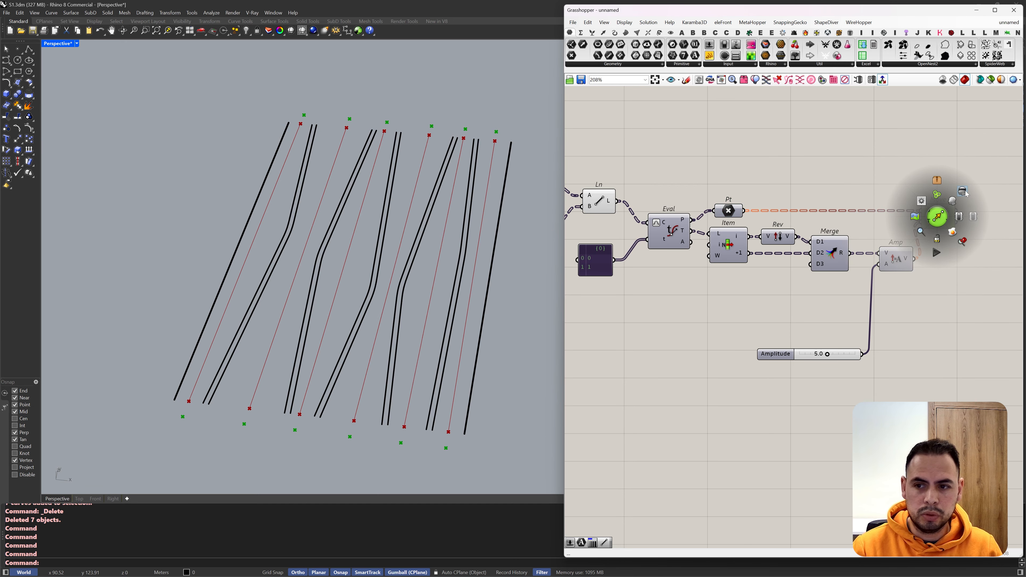
left_click(963, 192)
middle_click(728, 208)
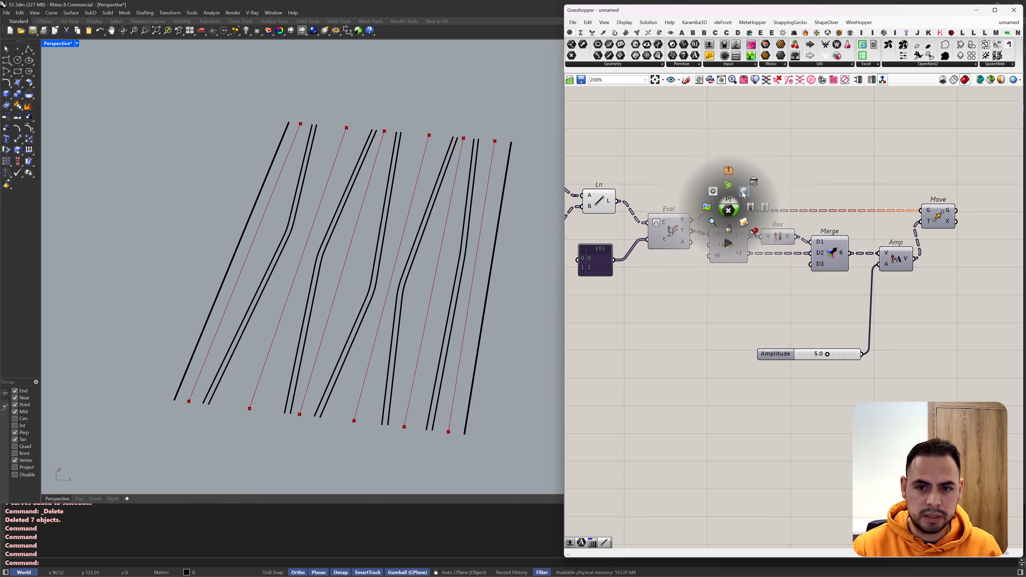
left_click(744, 192)
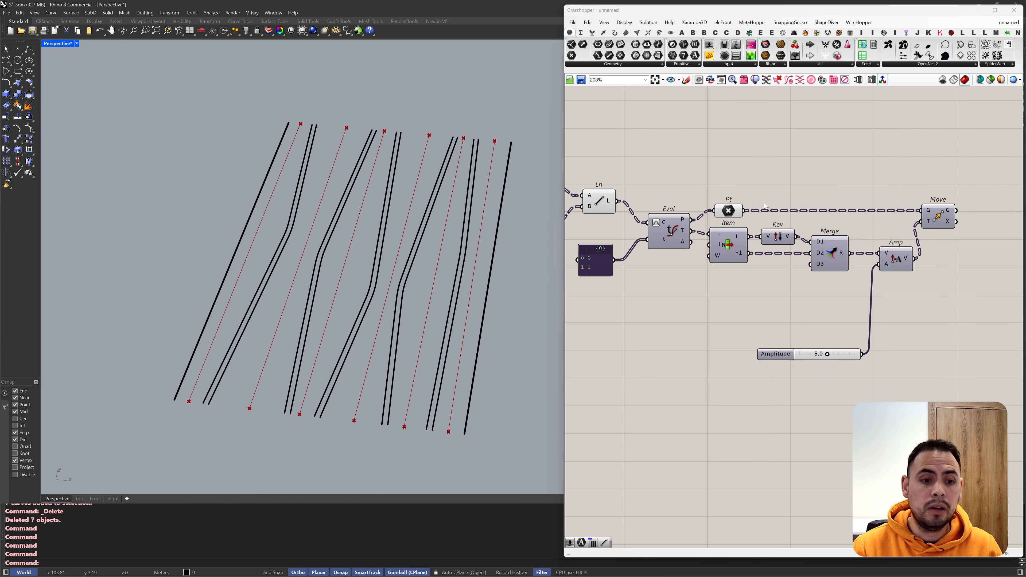
Step: Add a Param Viewer above the Pt component, connect Pt's output and inspect the points' data tree
left_click(795, 56)
left_click(778, 140)
left_click_drag(744, 211, 722, 140)
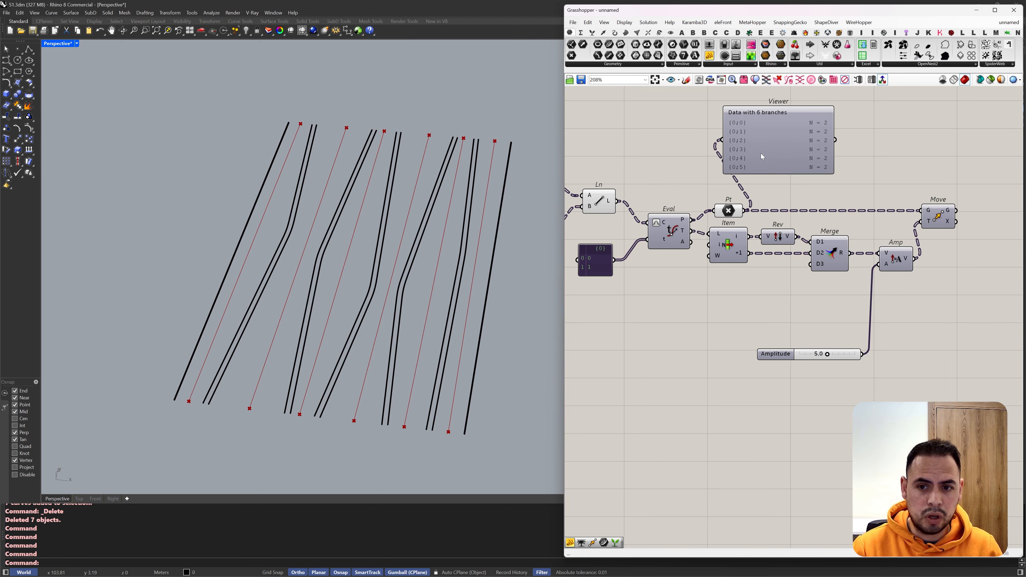
left_click_drag(759, 171, 765, 175)
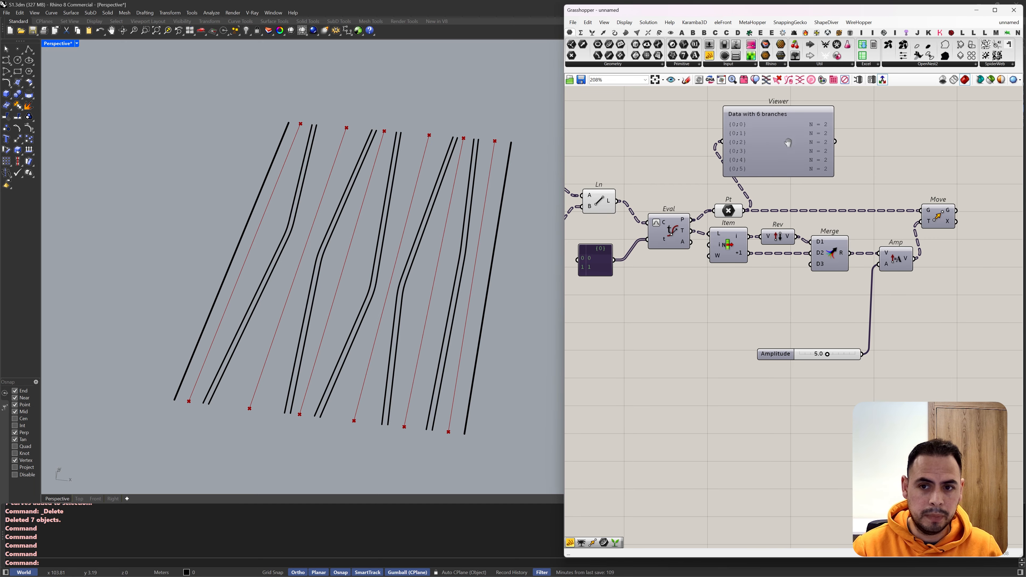
right_click_drag(788, 142, 750, 175)
scroll(750, 176, "up", 1)
left_click_drag(750, 176, 793, 172)
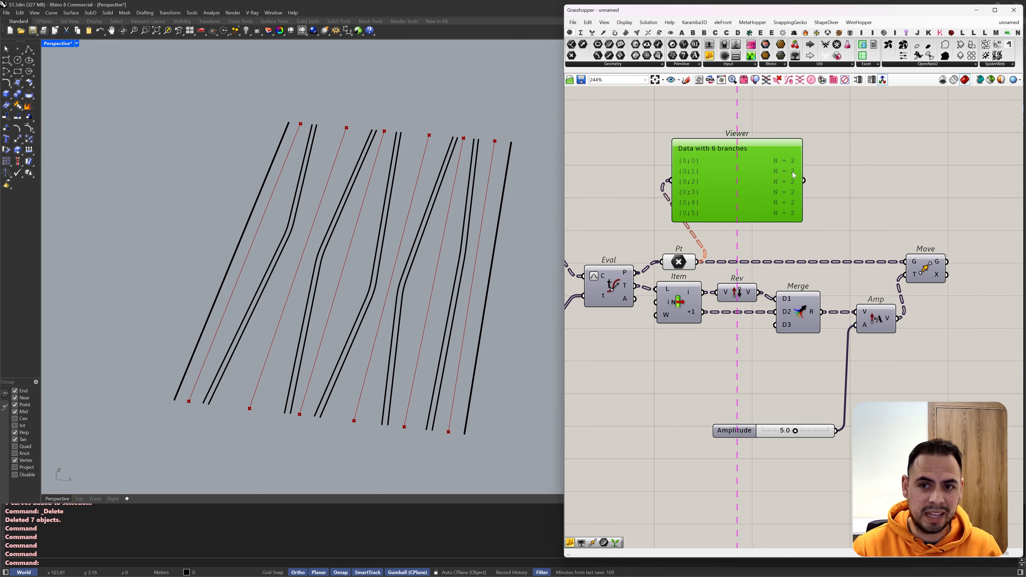
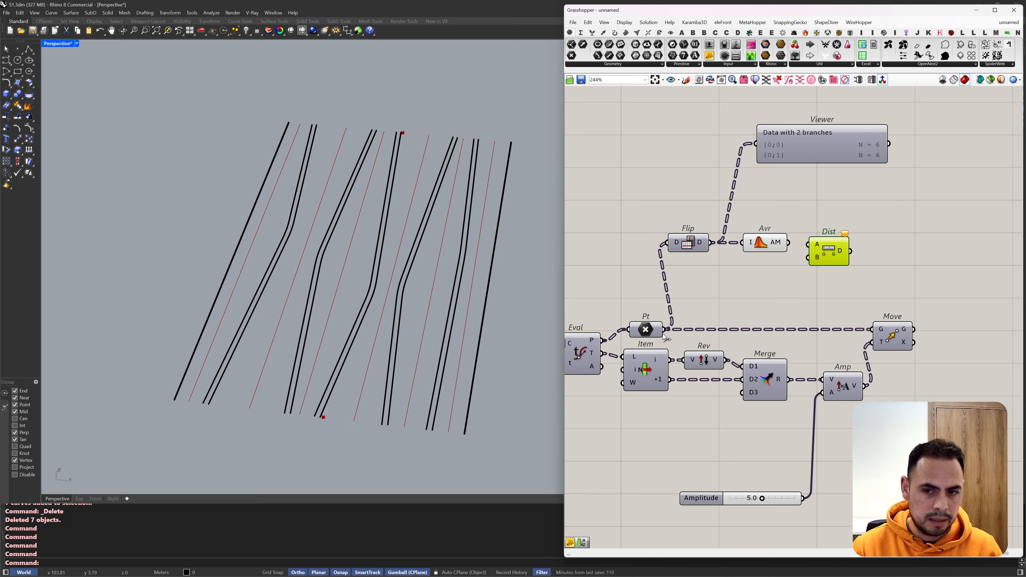
Step: Connect the average output to the Distance component's A input and Flip's output to B, and tidy the component placement
left_click(775, 249)
left_click_drag(788, 243, 852, 250)
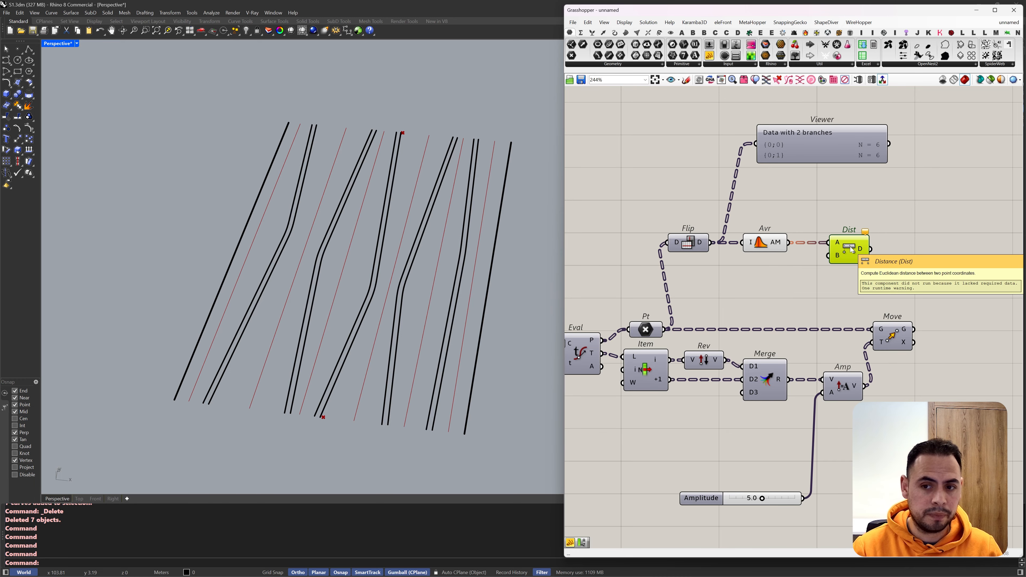
scroll(851, 250, "down", 2)
left_click_drag(750, 228, 850, 239)
left_click_drag(730, 228, 730, 251)
left_click_drag(868, 234, 774, 227)
left_click(737, 251)
middle_click(737, 251)
left_click(764, 254)
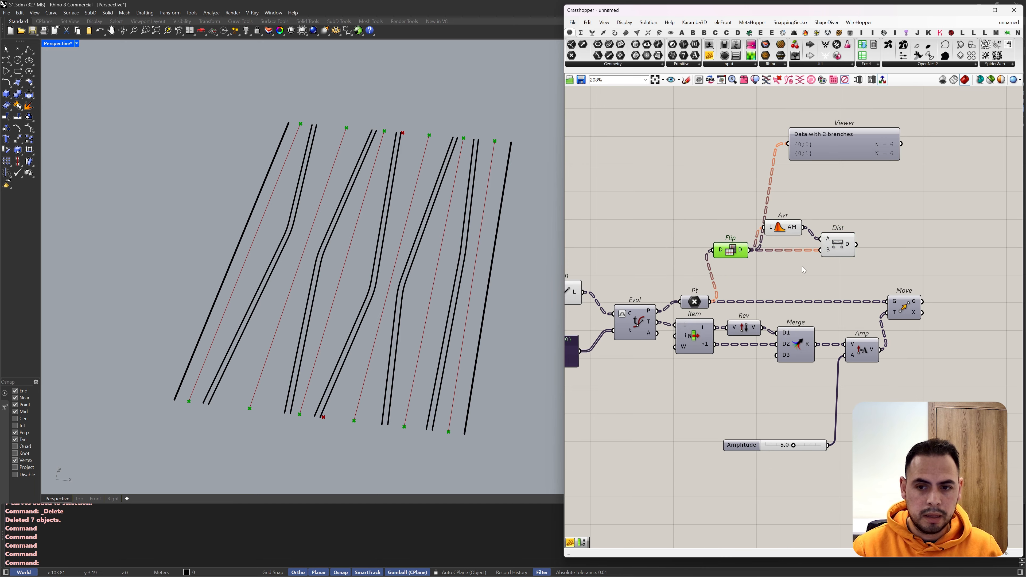
Step: Examine the average points' positions relative to the centre lines' end points in the viewport
left_click(804, 270)
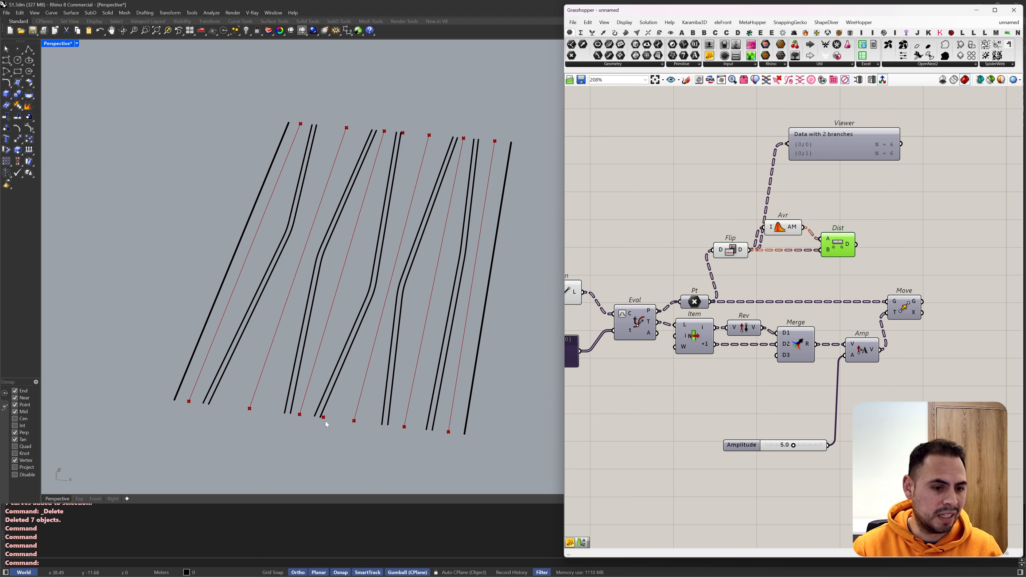
scroll(306, 422, "up", 2)
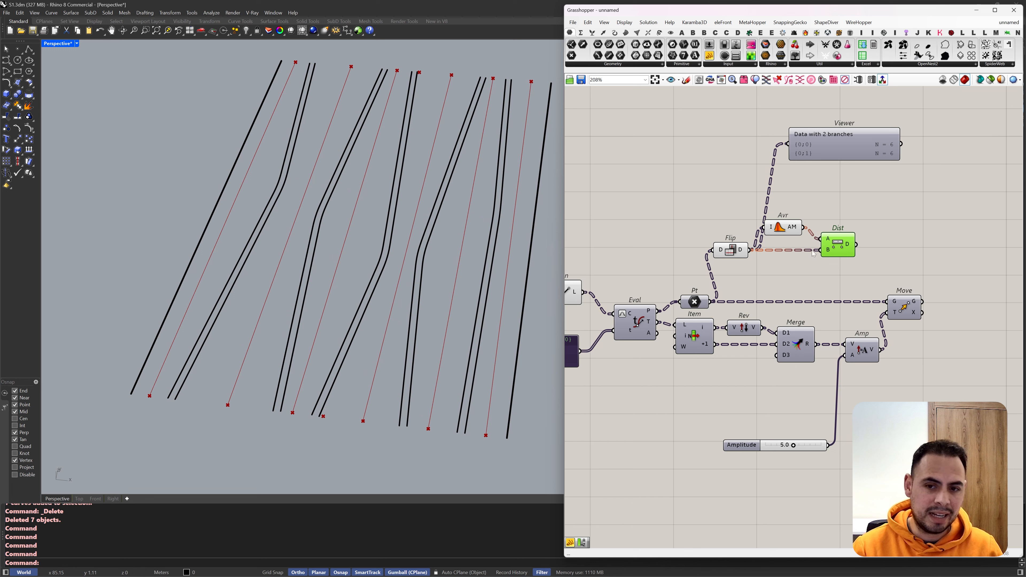
left_click(791, 229)
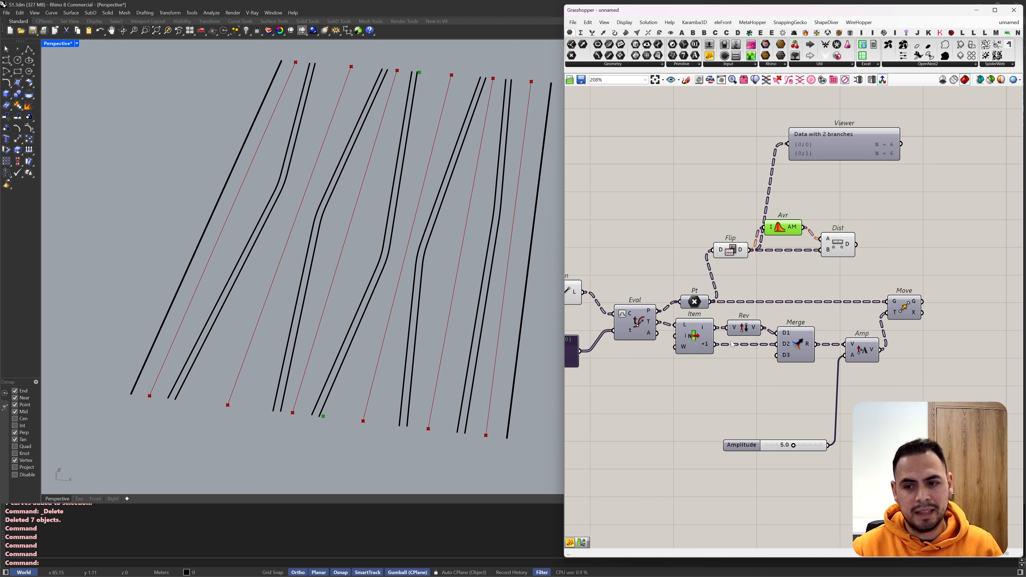
scroll(403, 337, "down", 2)
scroll(372, 368, "up", 2)
scroll(351, 372, "down", 2)
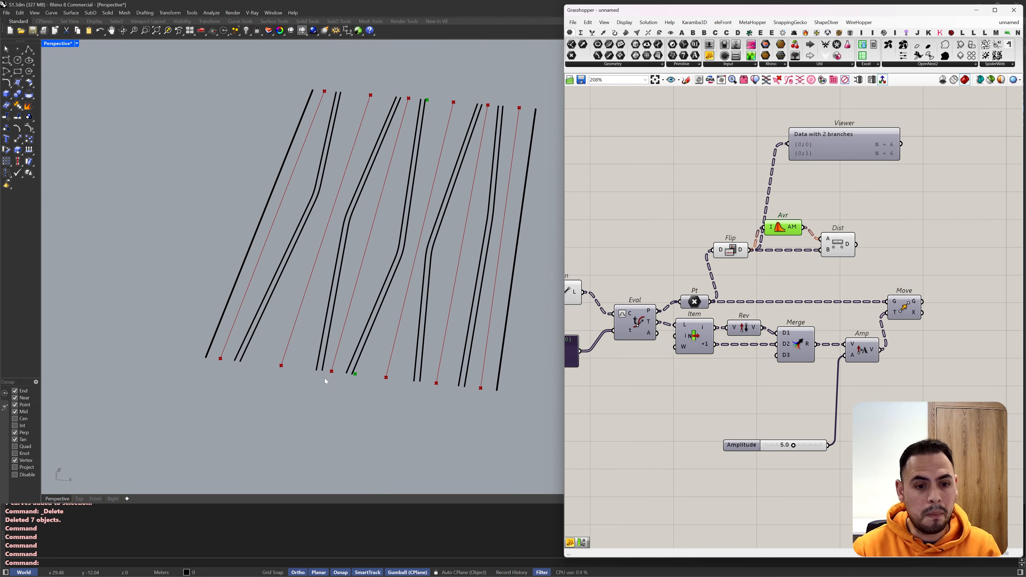
Step: Sketch red arrows of varying length from the lower end points on a screen capture and discard the capture
key("Print")
mouse_move(175, 317)
left_mouse_down()
mouse_move(428, 402)
mouse_move(547, 469)
left_mouse_up()
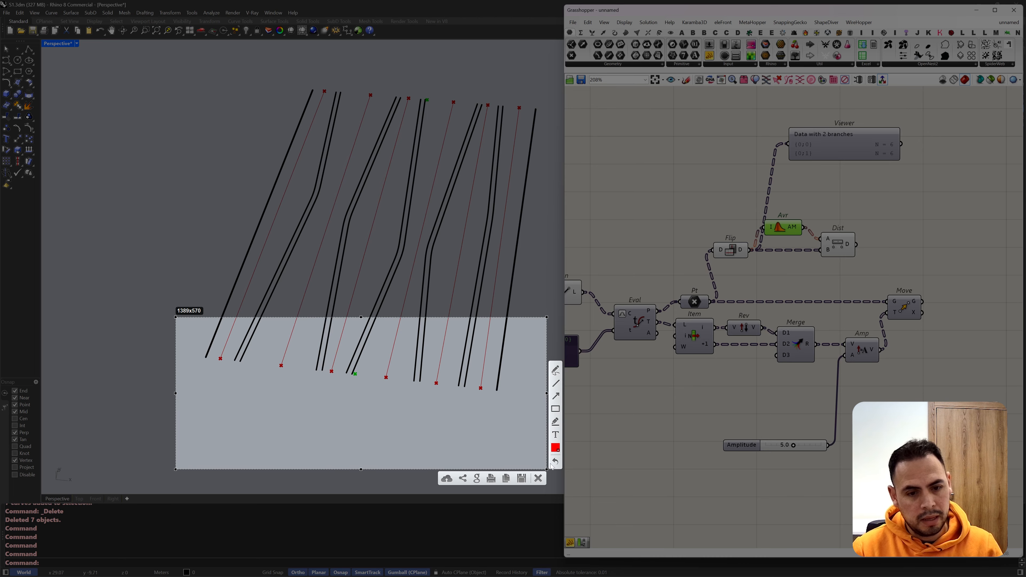
left_click_drag(328, 373, 318, 411)
left_click_drag(383, 381, 374, 413)
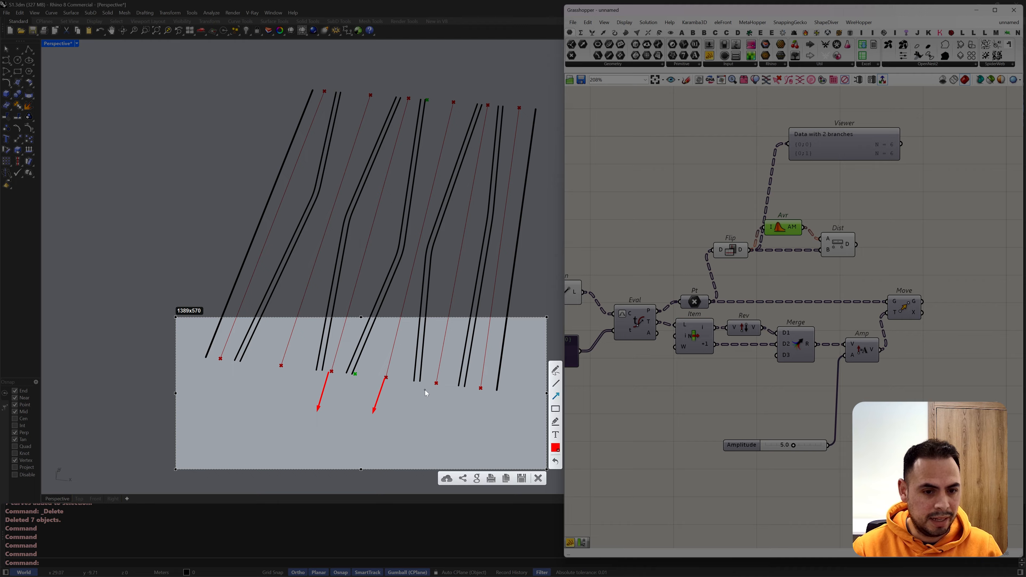
mouse_move(436, 385)
left_mouse_down()
mouse_move(433, 407)
mouse_move(479, 391)
left_mouse_up()
left_click_drag(281, 368, 276, 382)
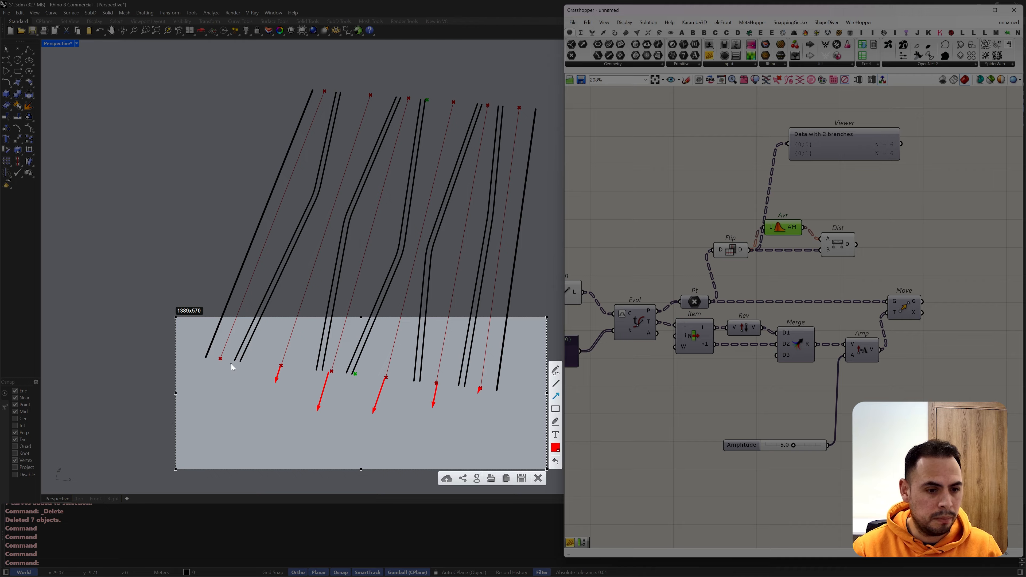
left_click_drag(221, 362, 218, 370)
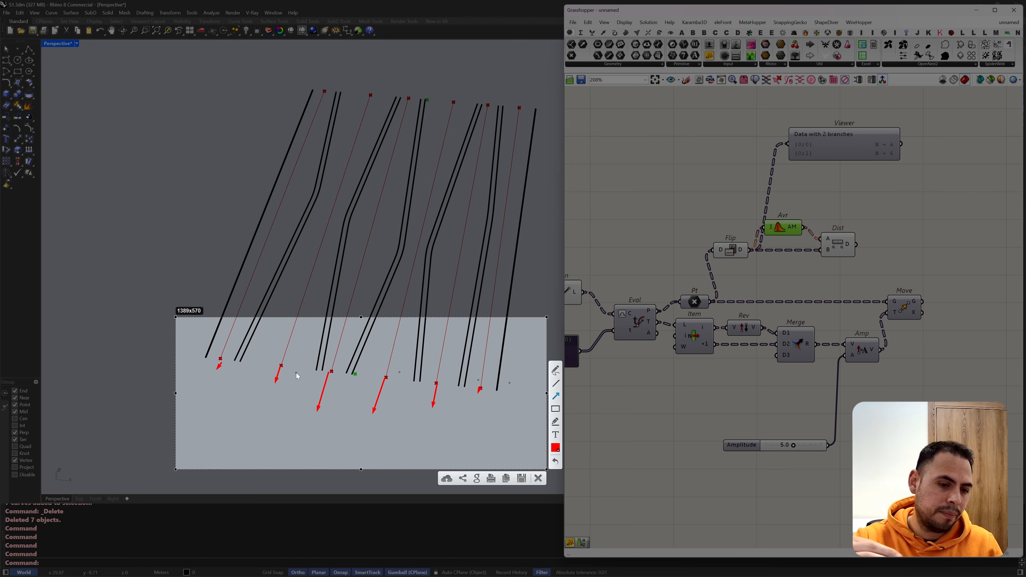
left_click(537, 479)
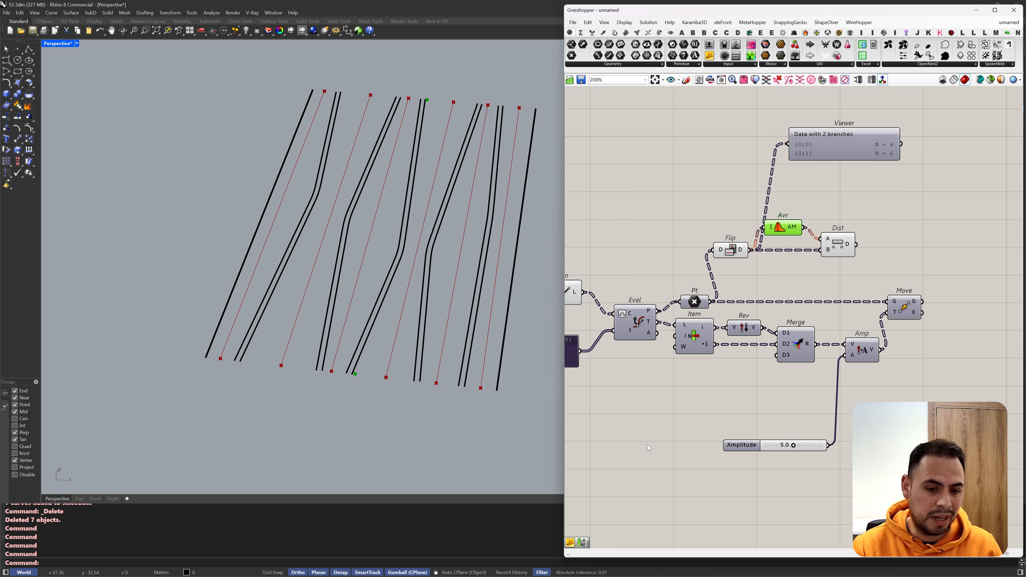
Step: Add a Remap Numbers component beside Distance and connect the distances to its value input
double_click(894, 265)
double_click(897, 219)
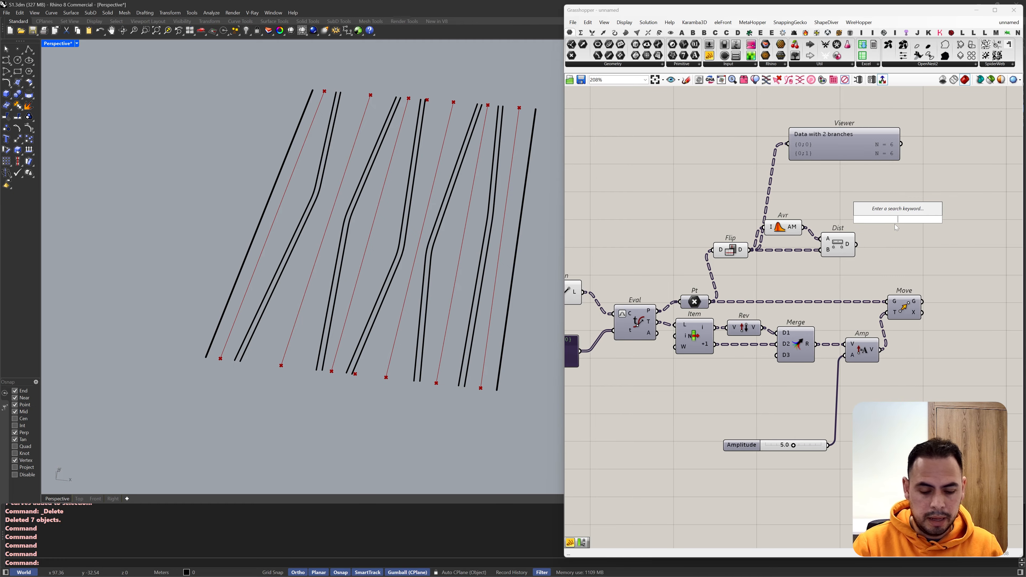
left_click(822, 244)
scroll(969, 279, "down", 1)
right_click_drag(1009, 286, 931, 271)
scroll(777, 233, "up", 2)
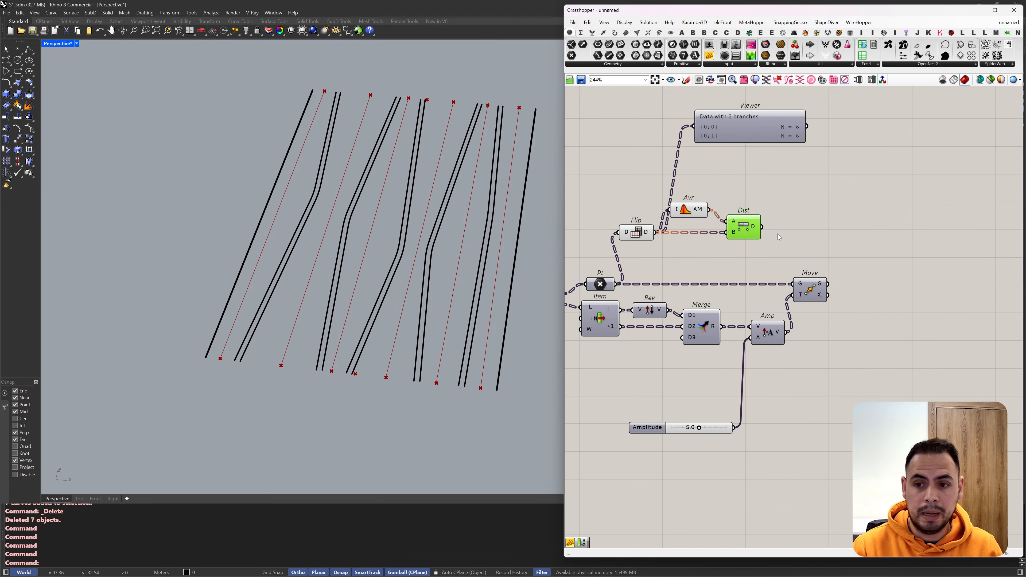
double_click(796, 232)
type("remap")
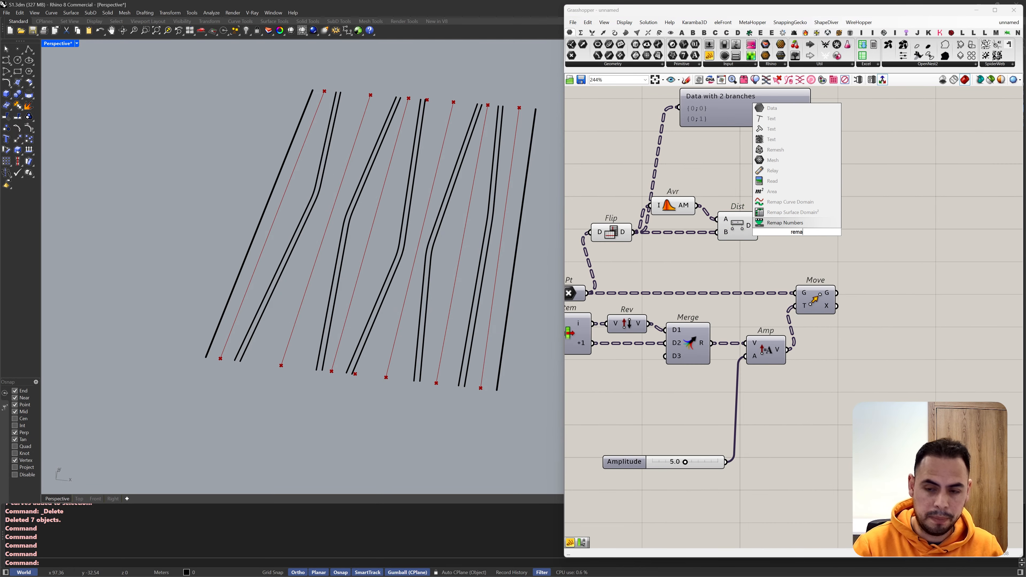
left_click(788, 223)
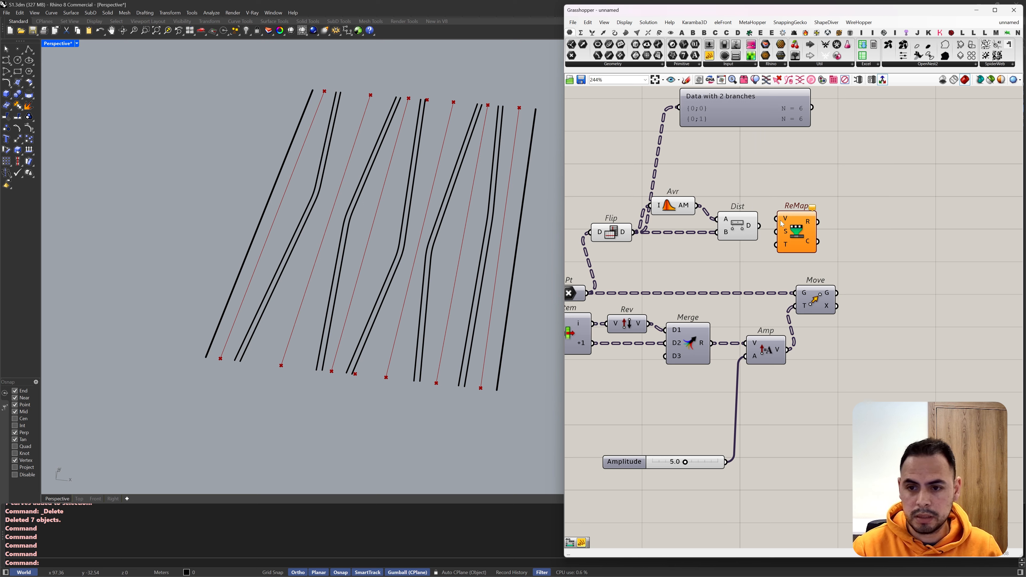
left_click_drag(782, 233, 896, 240)
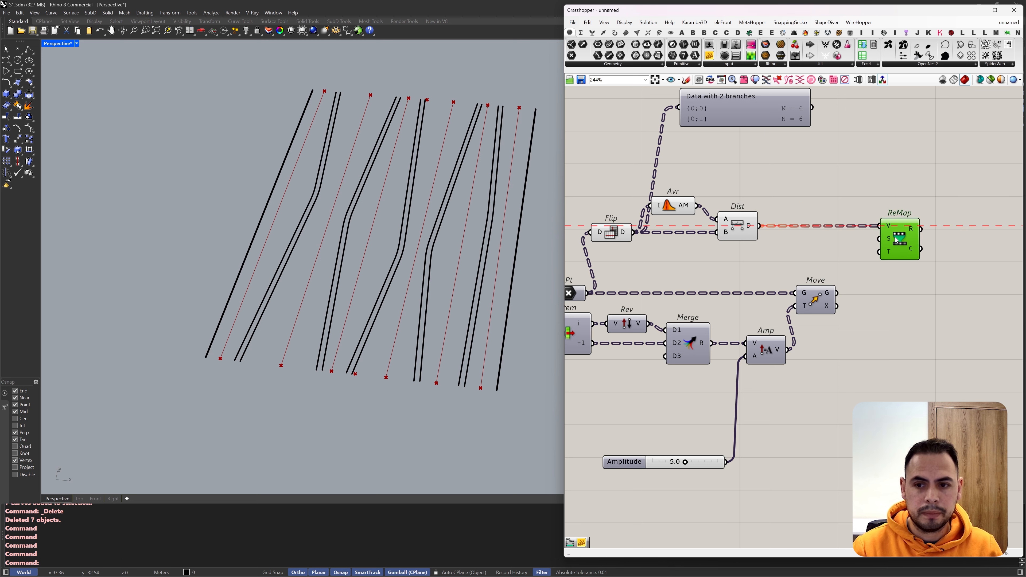
Step: Add a Bounds component between Distance and ReMap, feeding it the distances and connecting its output to ReMap's source input
double_click(792, 243)
type("bound")
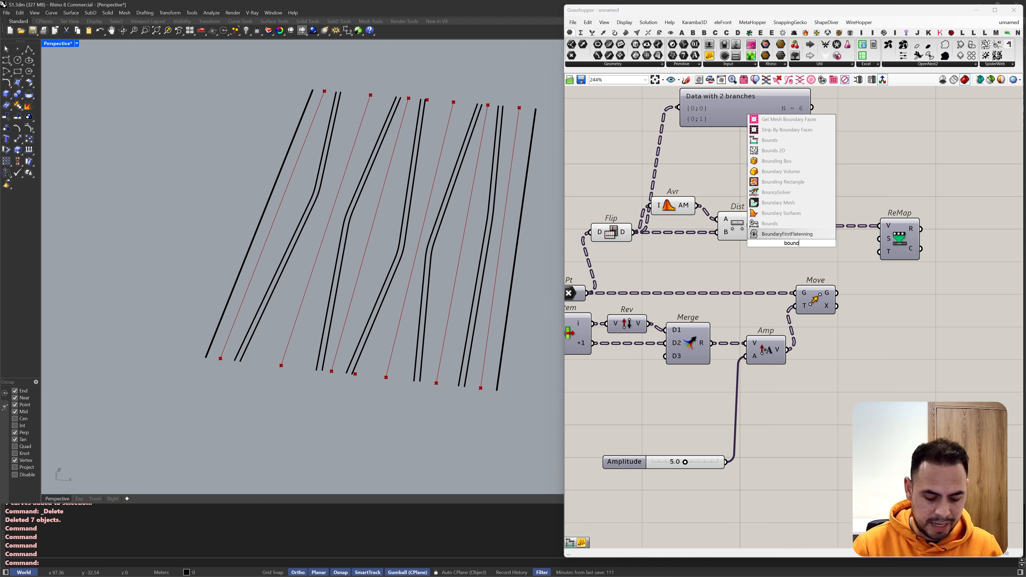
left_click(767, 223)
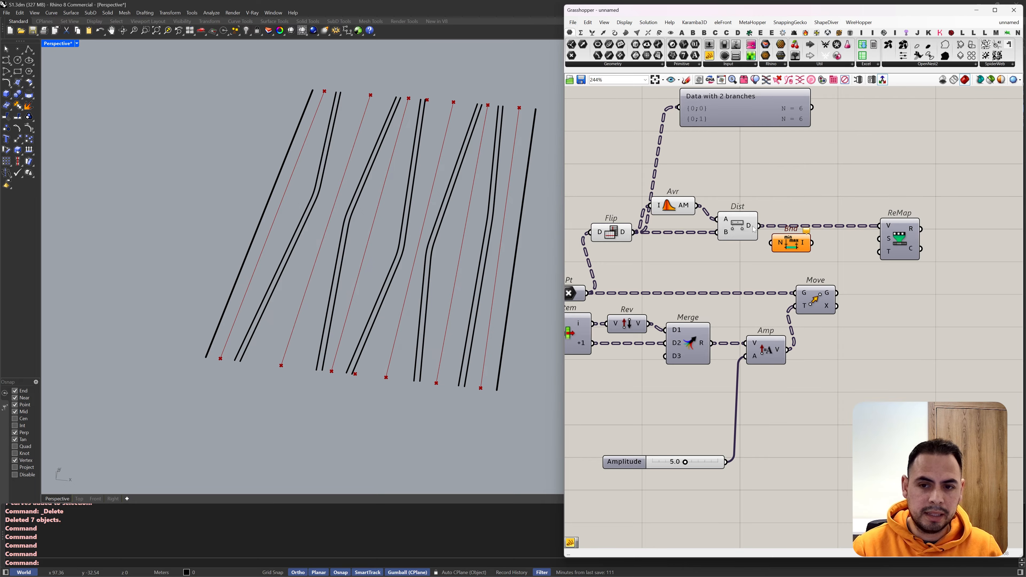
left_click_drag(754, 229, 863, 239)
scroll(808, 239, "down", 2)
scroll(835, 239, "up", 1)
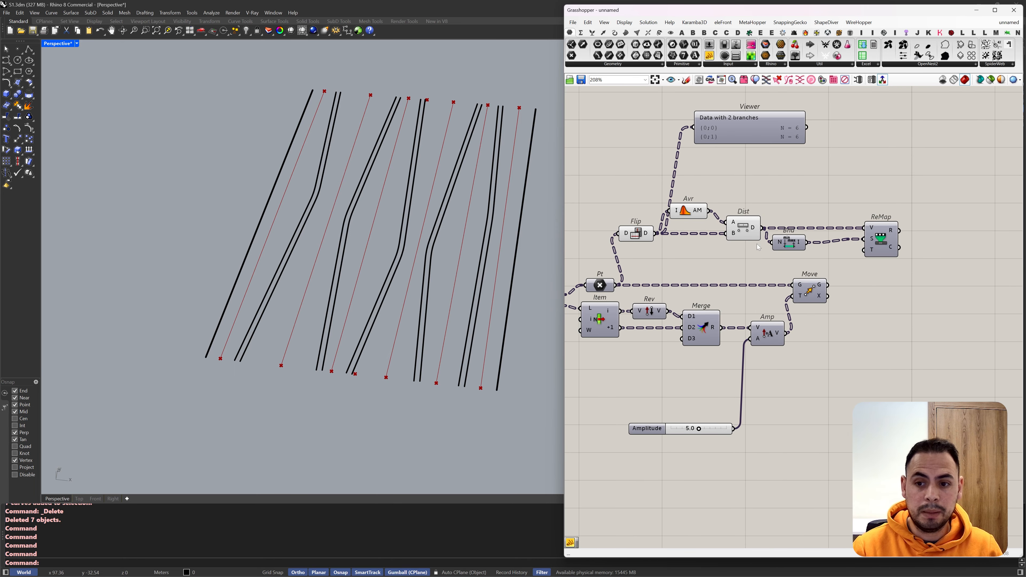
left_click_drag(791, 249, 793, 243)
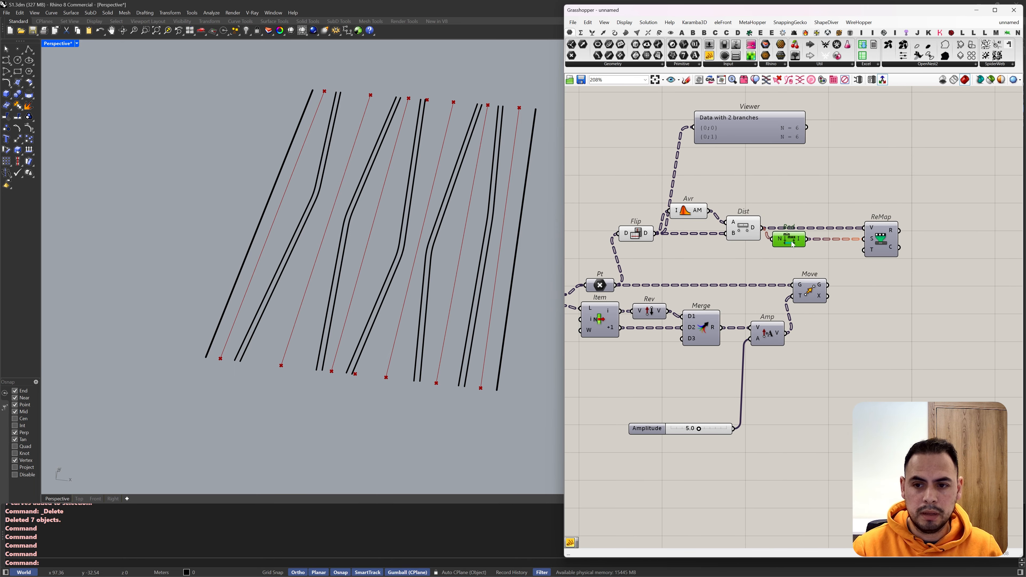
Step: Add a Construct Domain component between Bounds and ReMap
double_click(826, 259)
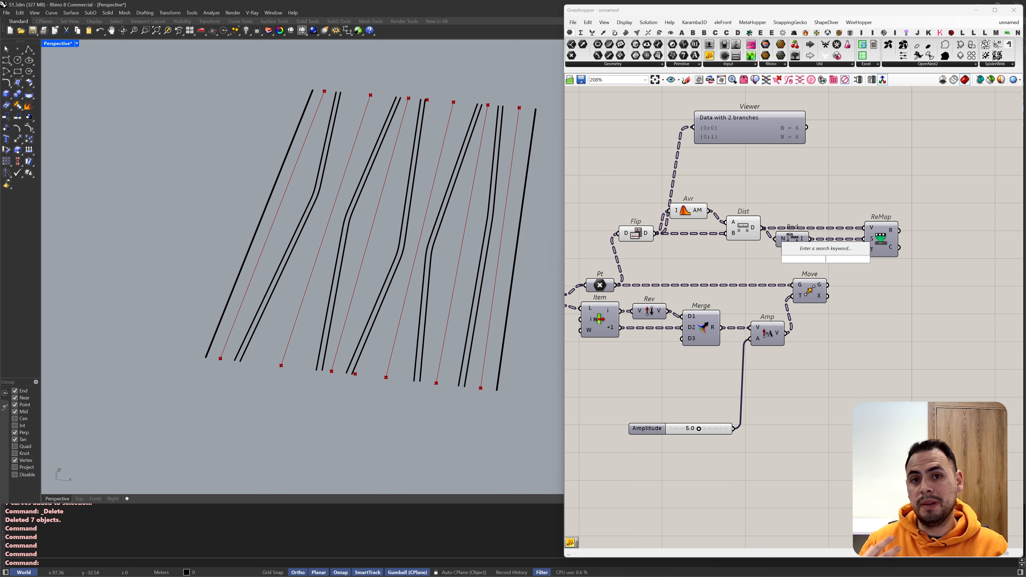
type("co")
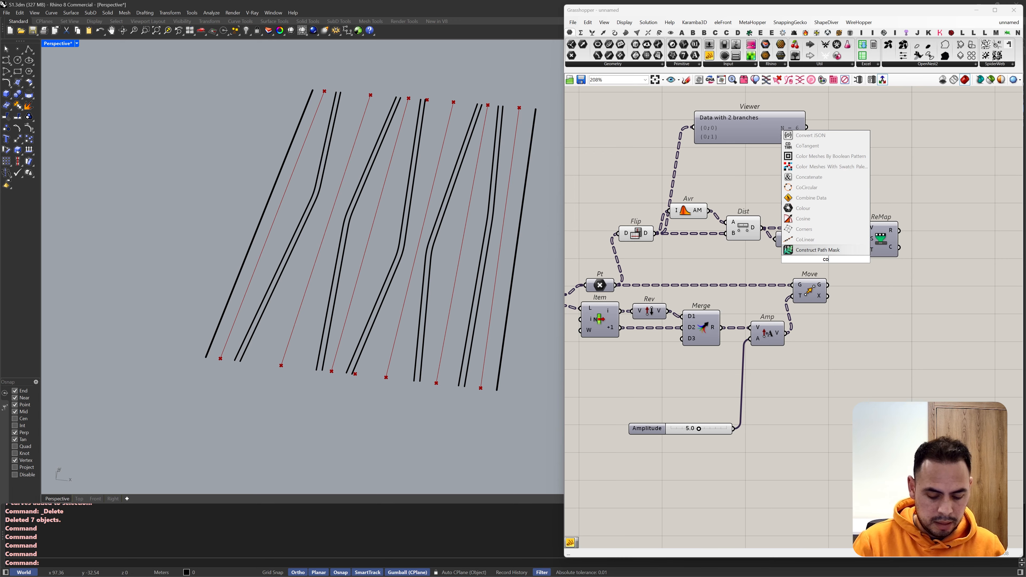
type("nstruct doma")
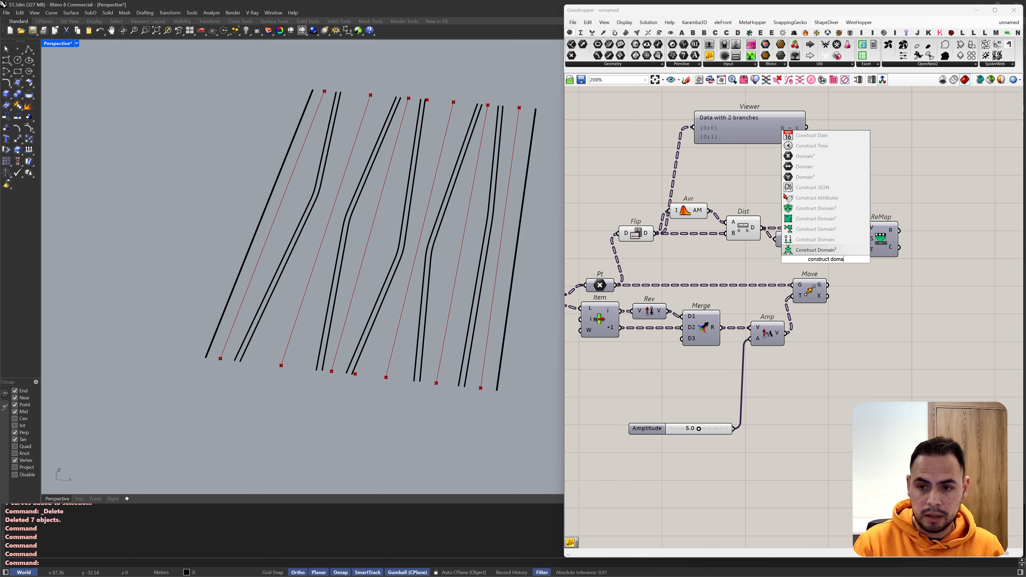
left_click(808, 239)
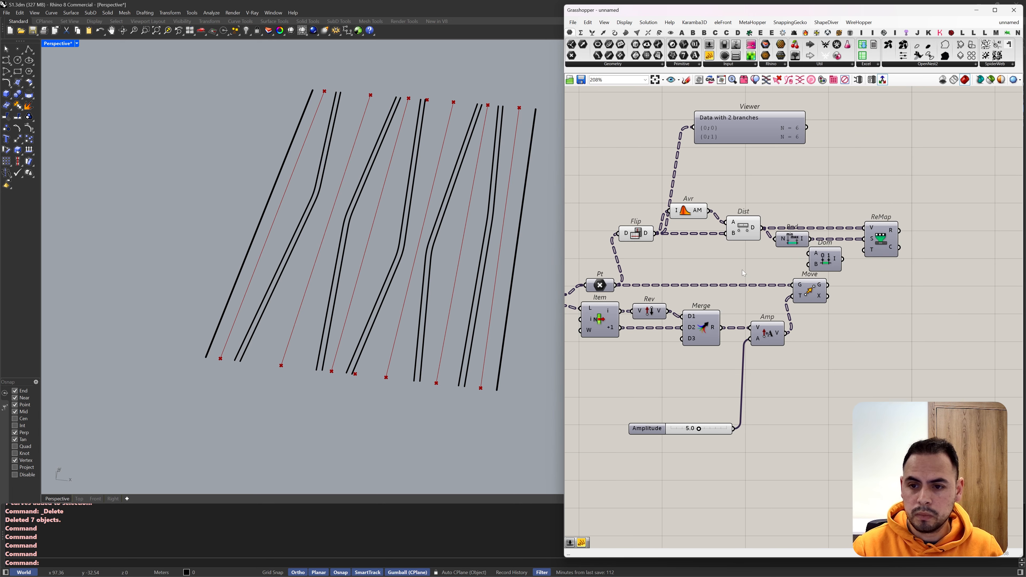
Step: Create two number sliders beside the Construct Domain component, set to 1.2 and 5.0
double_click(742, 269)
type("1.2")
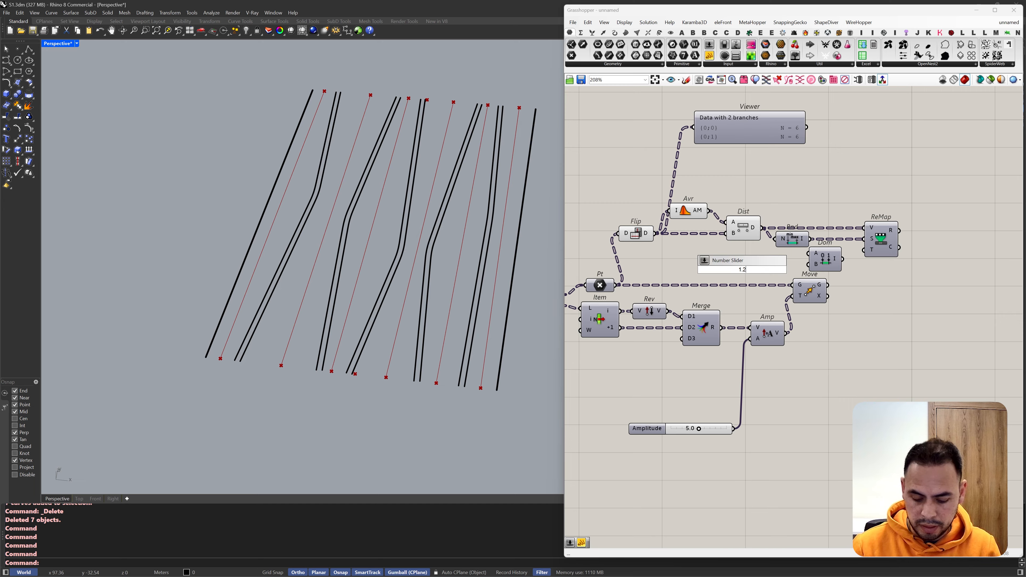
key("Return")
left_click_drag(765, 276, 762, 272)
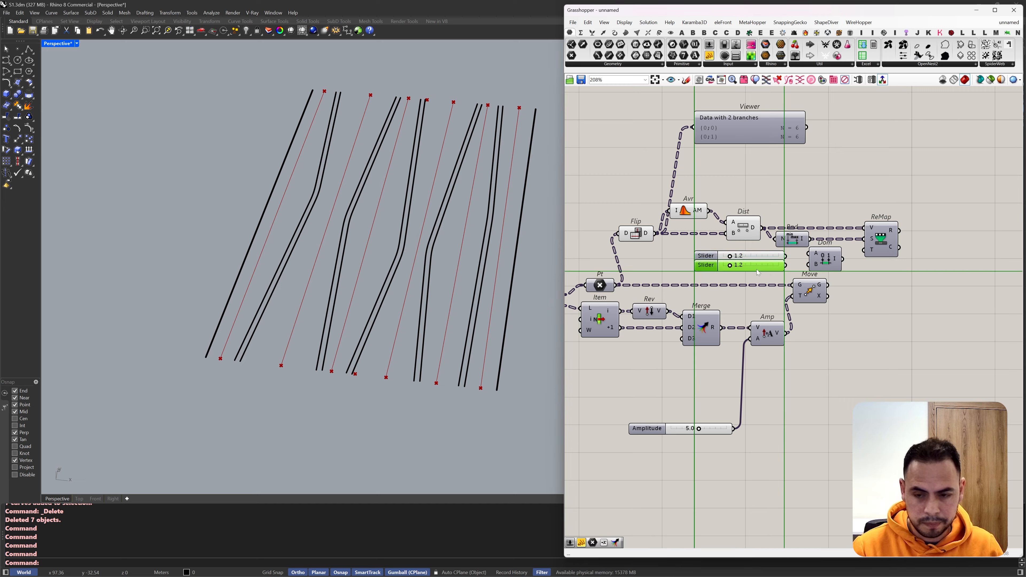
double_click(740, 266)
type("5")
key("Return")
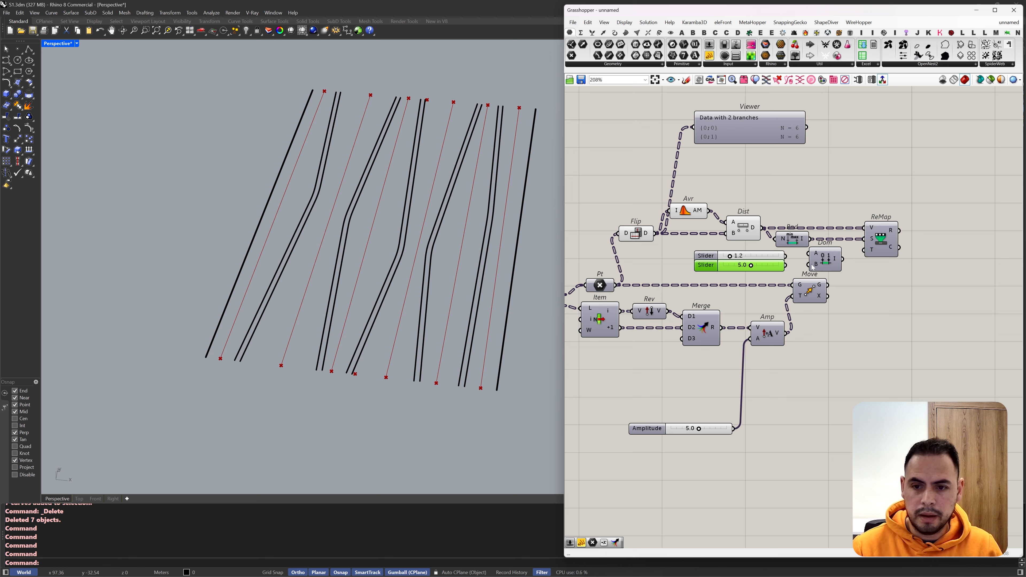
Step: Connect the 5.0 slider as domain start and the 1.2 slider as domain end, and feed the domain into ReMap's target input
left_click_drag(784, 265, 808, 253)
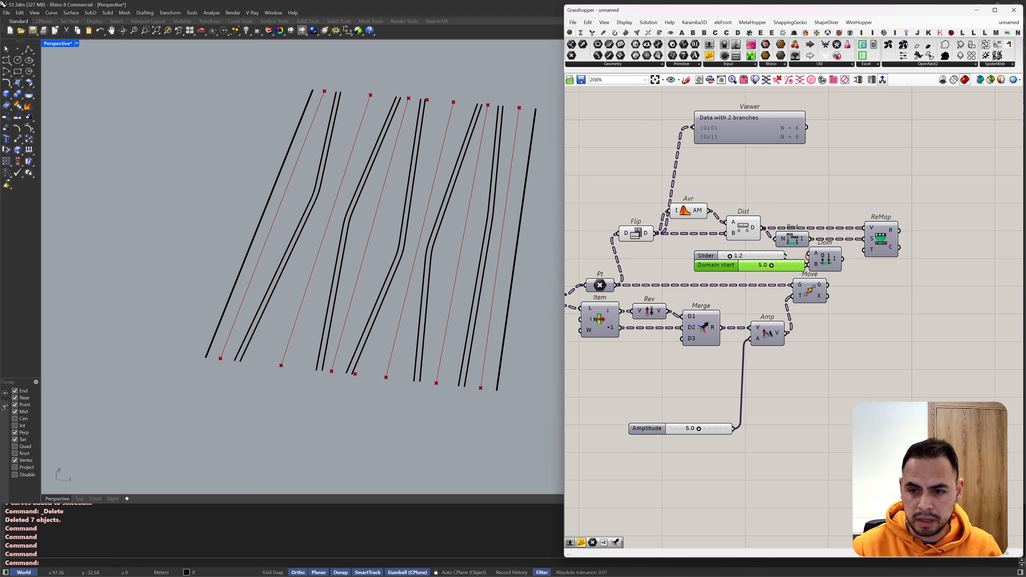
mouse_move(786, 257)
left_mouse_down()
mouse_move(809, 264)
mouse_move(778, 259)
mouse_move(788, 259)
mouse_move(779, 272)
left_mouse_up()
left_click_drag(863, 250, 848, 265)
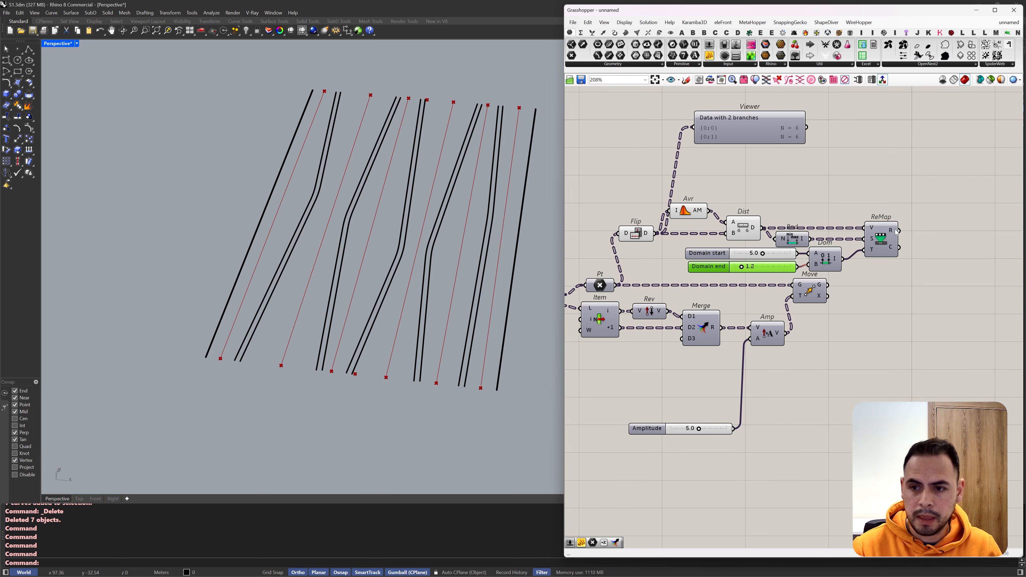
scroll(812, 246, "down", 3)
scroll(872, 251, "up", 3)
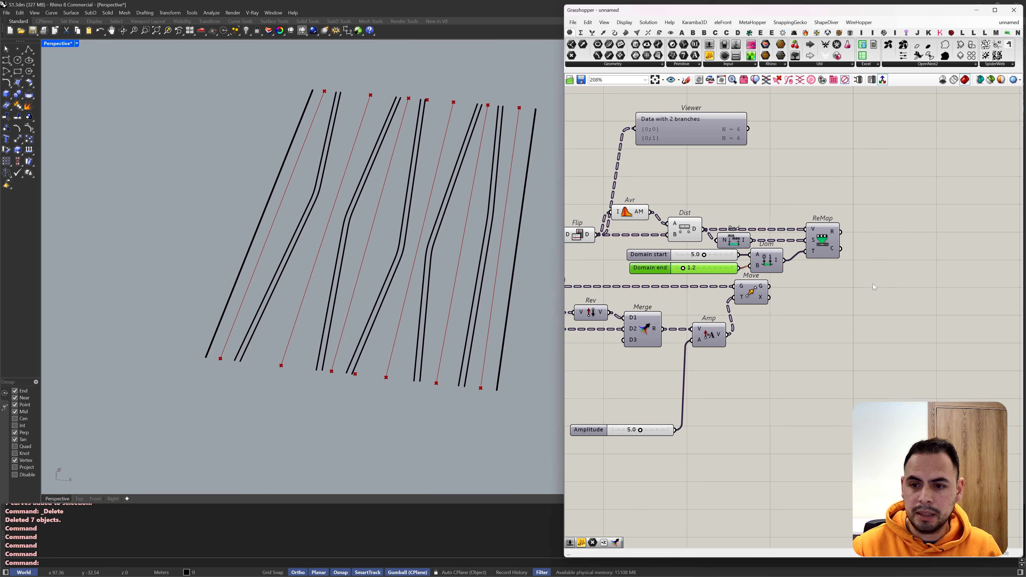
Step: Shift the Move component farther away from Amplitude to make room in the definition
scroll(873, 284, "down", 2)
scroll(837, 282, "up", 2)
scroll(716, 239, "down", 2)
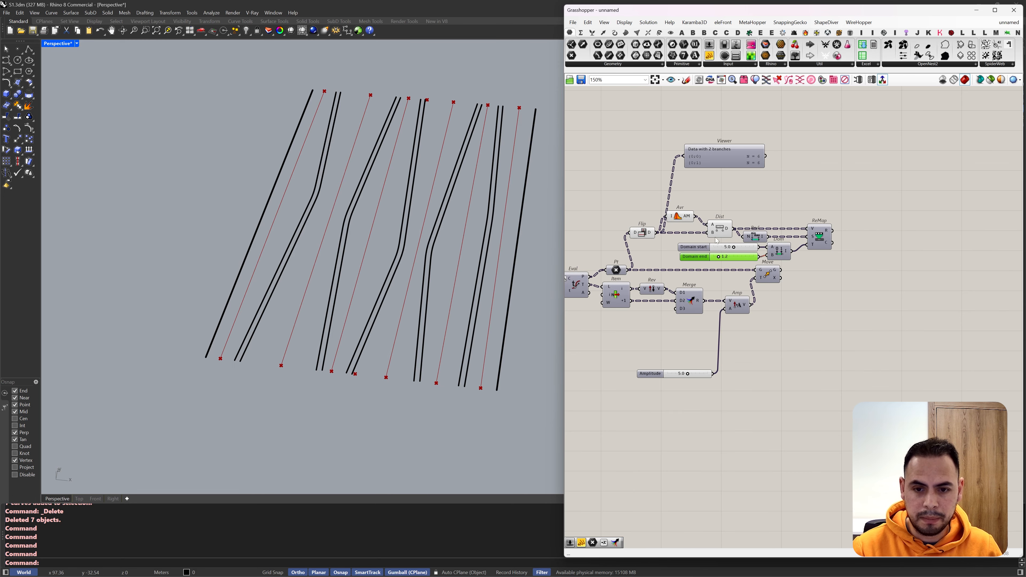
left_click(638, 235)
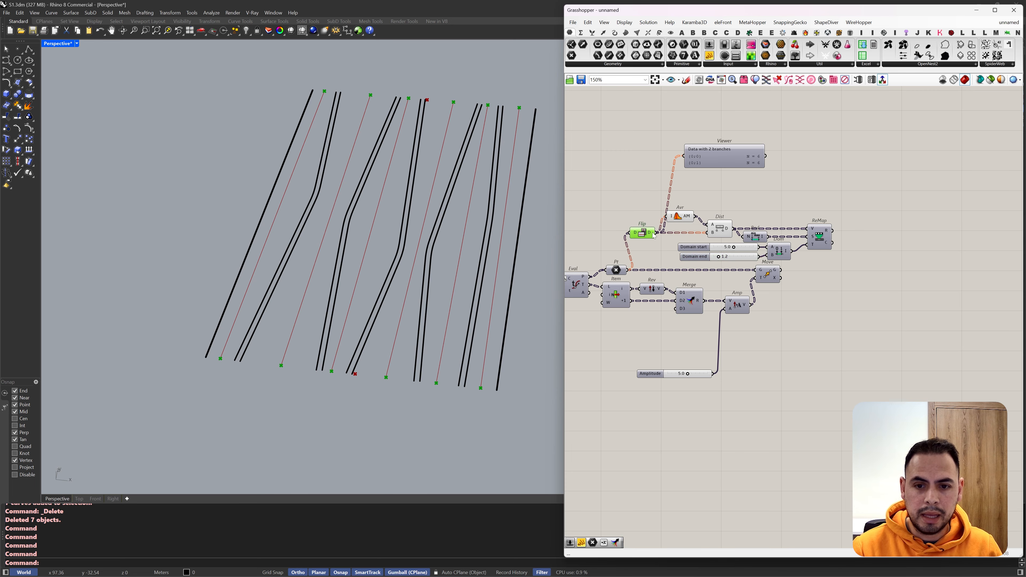
left_click_drag(774, 279, 845, 278)
right_click_drag(710, 339, 784, 322)
Step: Connect the Param Viewer to Pt's output and a copy of it to ReMap's result to compare both data trees
scroll(695, 258, "up", 1)
left_click(689, 251)
left_click_drag(705, 251, 700, 129)
scroll(700, 139, "down", 1)
right_click_drag(700, 139, 641, 145)
left_click_drag(641, 145, 900, 148, "alt")
scroll(881, 178, "up", 1)
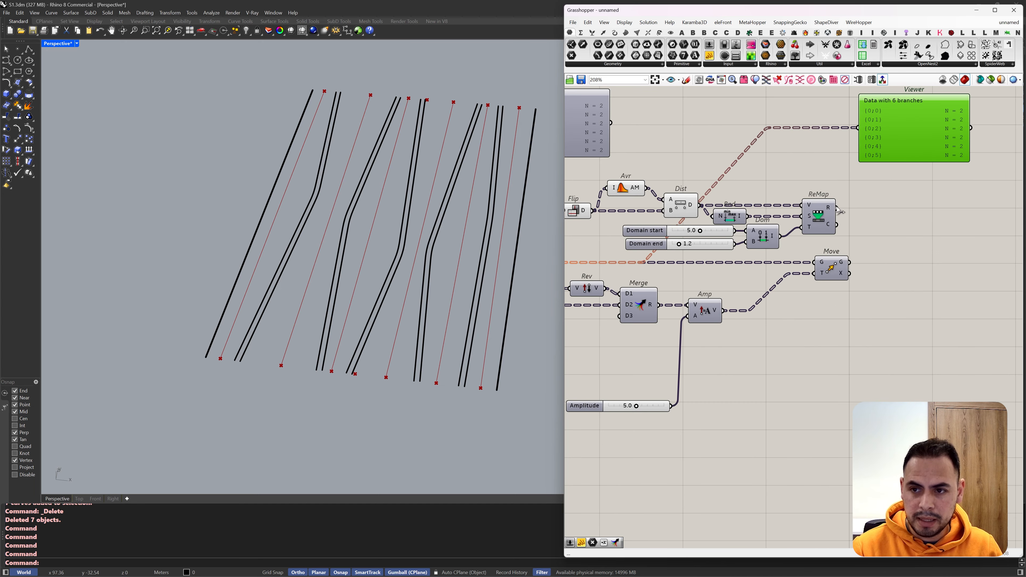
left_click_drag(838, 207, 857, 128)
scroll(869, 170, "down", 1)
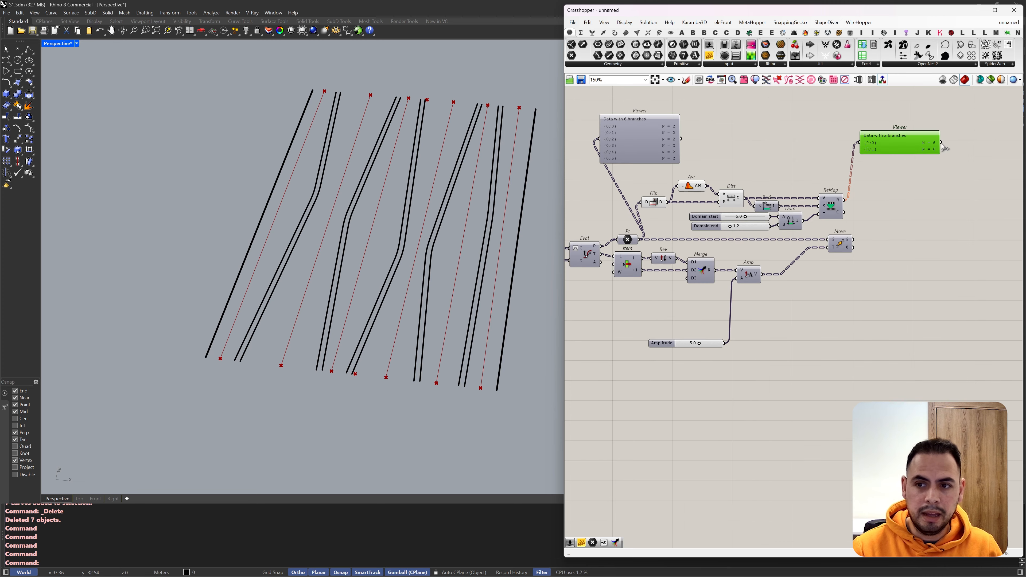
scroll(635, 154, "up", 2)
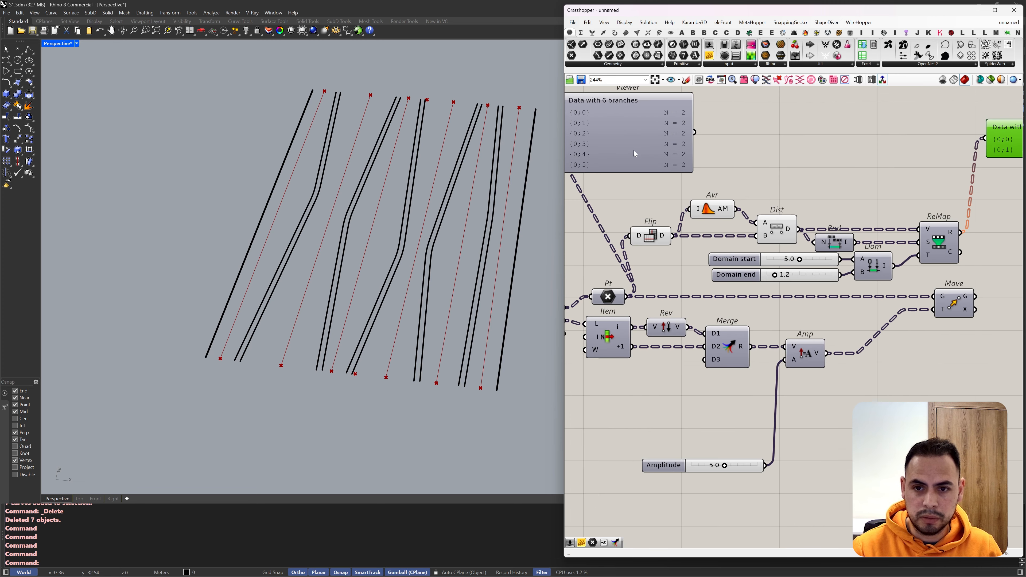
Step: Place the Param Viewer of ReMap's result beside the viewer of the Pt data to compare the two data trees
left_click_drag(1012, 143, 759, 125)
scroll(832, 128, "up", 2)
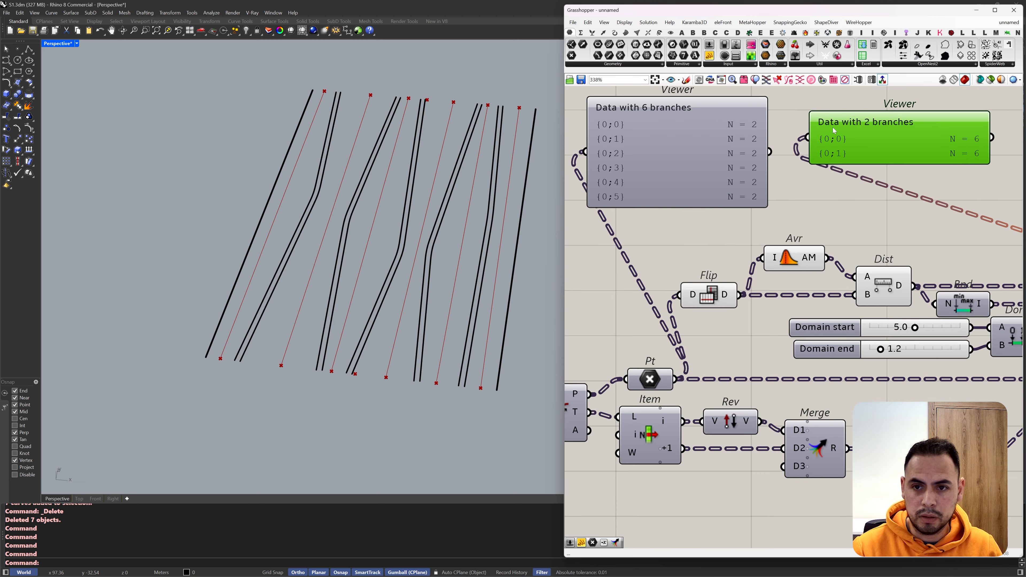
scroll(820, 174, "down", 2)
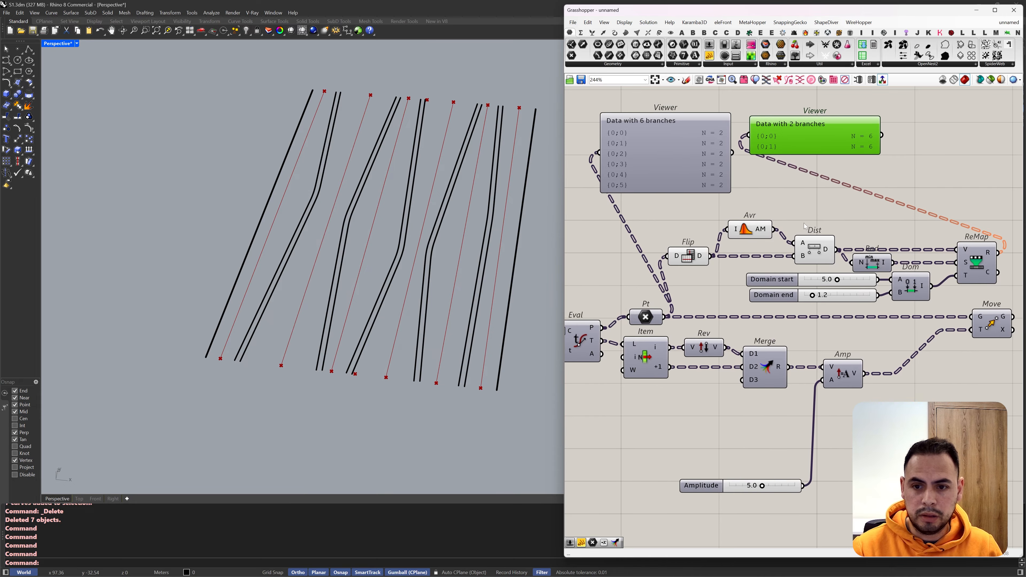
Step: Place a copy of the Flip component after ReMap, feed it ReMap's result, and connect the second Param Viewer to its output
left_click(697, 261)
key("ctrl+c")
key("ctrl+v")
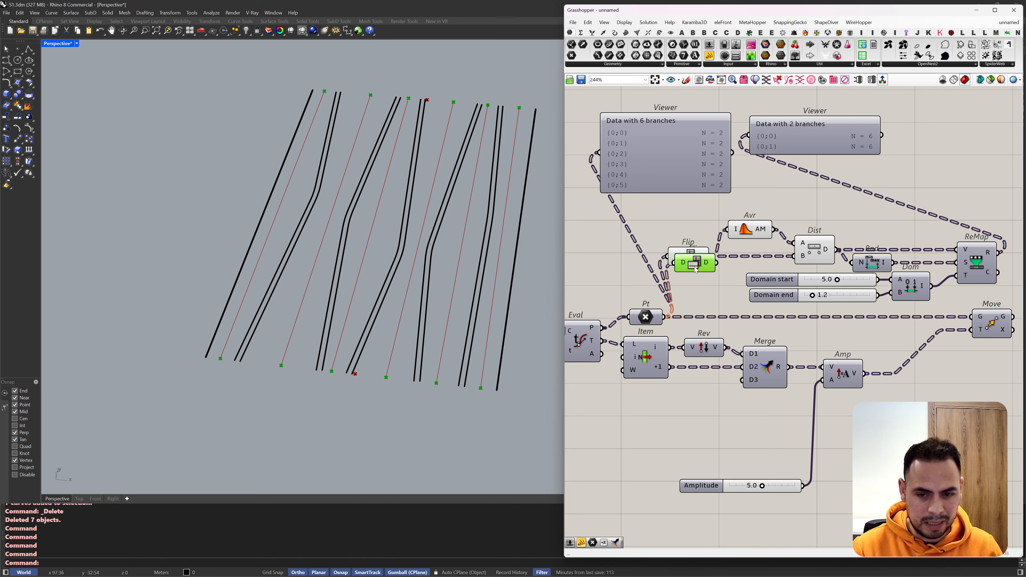
scroll(668, 243, "down", 2)
left_click_drag(694, 266, 697, 202)
scroll(804, 229, "up", 5)
scroll(834, 259, "down", 4)
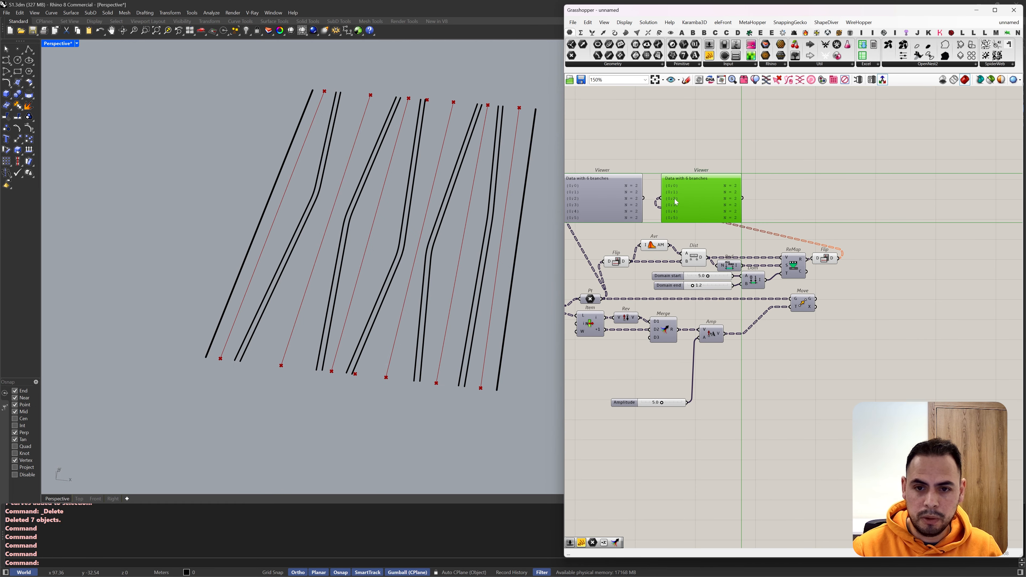
Step: Delete both Param Viewers from the definition
scroll(697, 201, "up", 3)
right_click_drag(697, 201, 808, 210)
left_click_drag(893, 127, 687, 229)
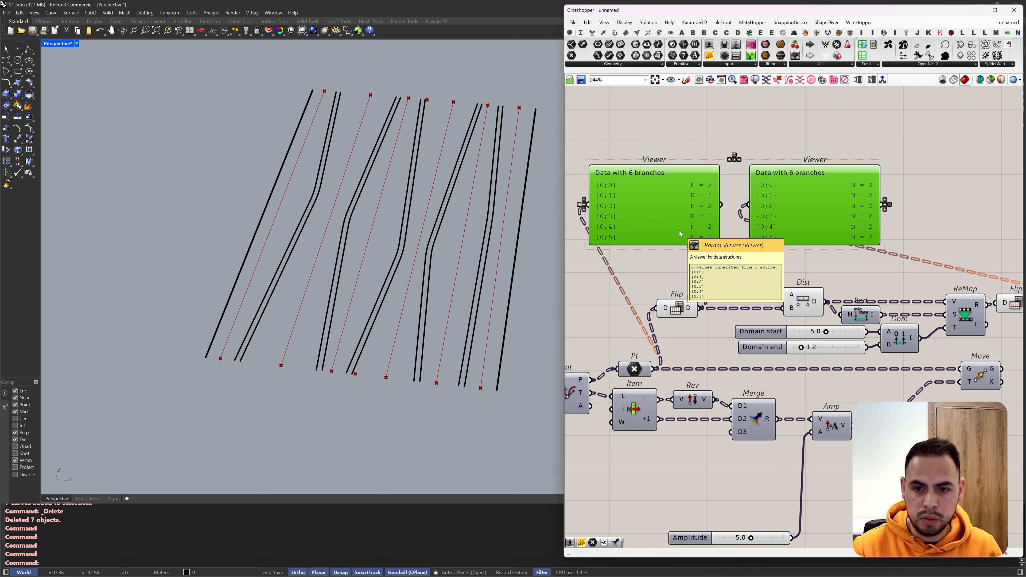
key("Delete")
Step: Relocate Amplitude beside Move, feed the flipped remapped values into its A input, and connect Pt to Move's geometry input
scroll(808, 298, "down", 2)
left_click_drag(852, 248, 886, 302)
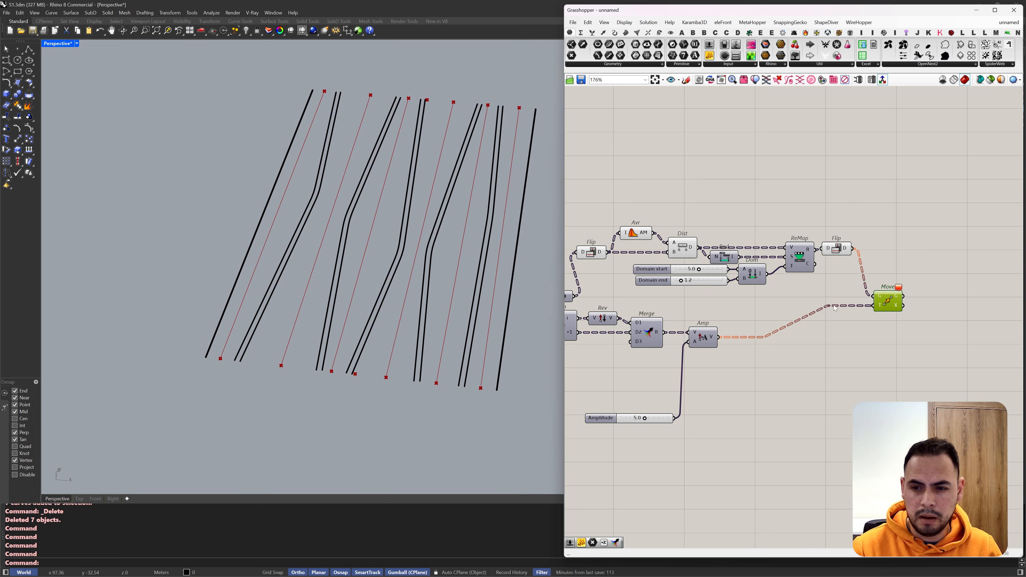
mouse_move(899, 291)
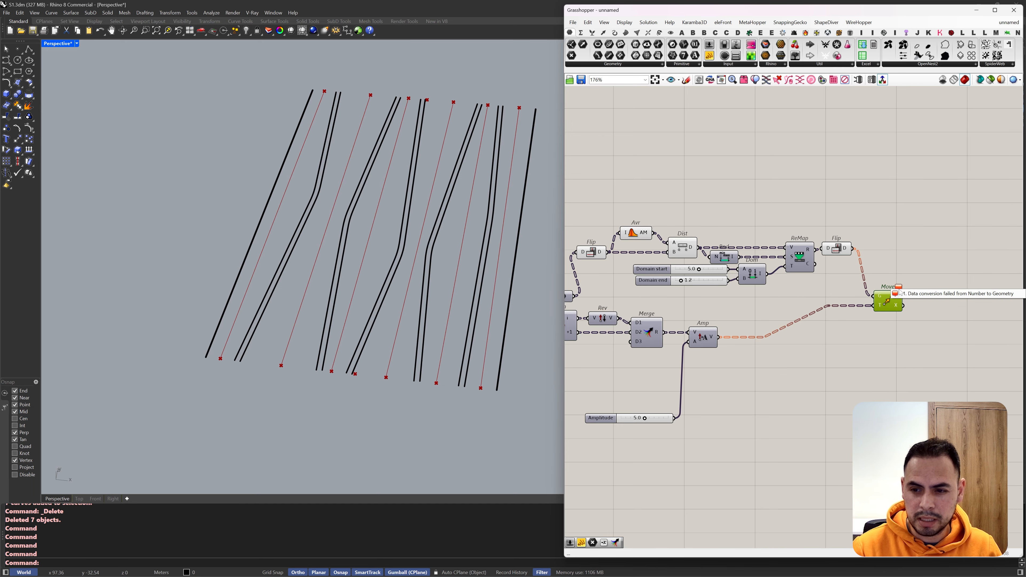
left_click_drag(879, 247, 878, 338)
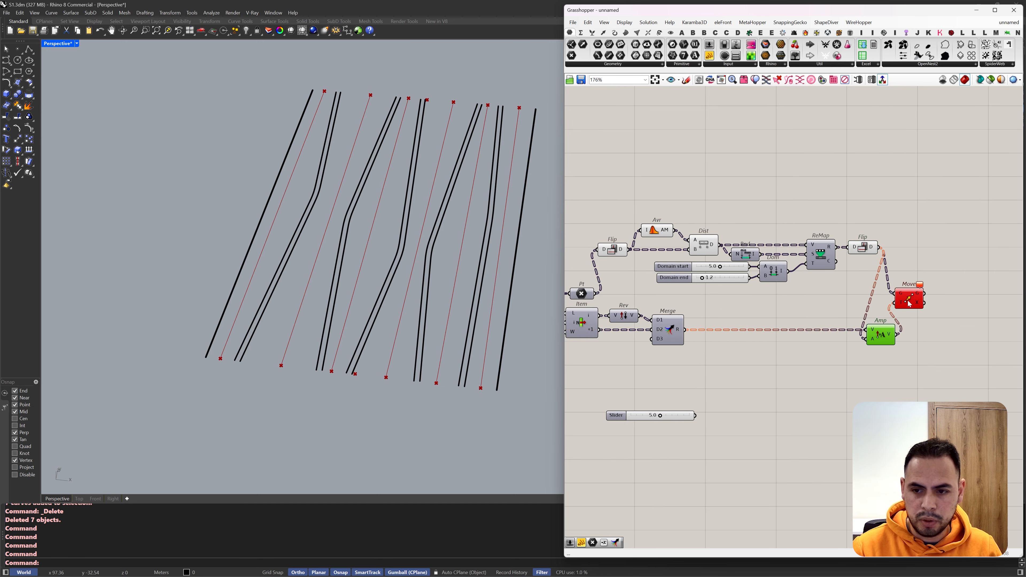
right_click_drag(627, 253, 686, 261)
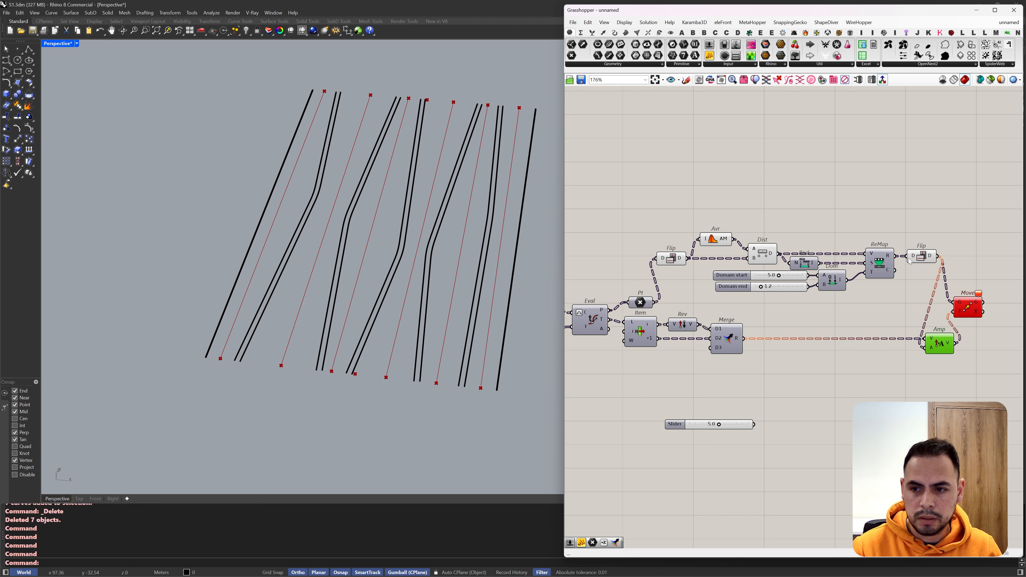
left_click_drag(654, 302, 954, 302)
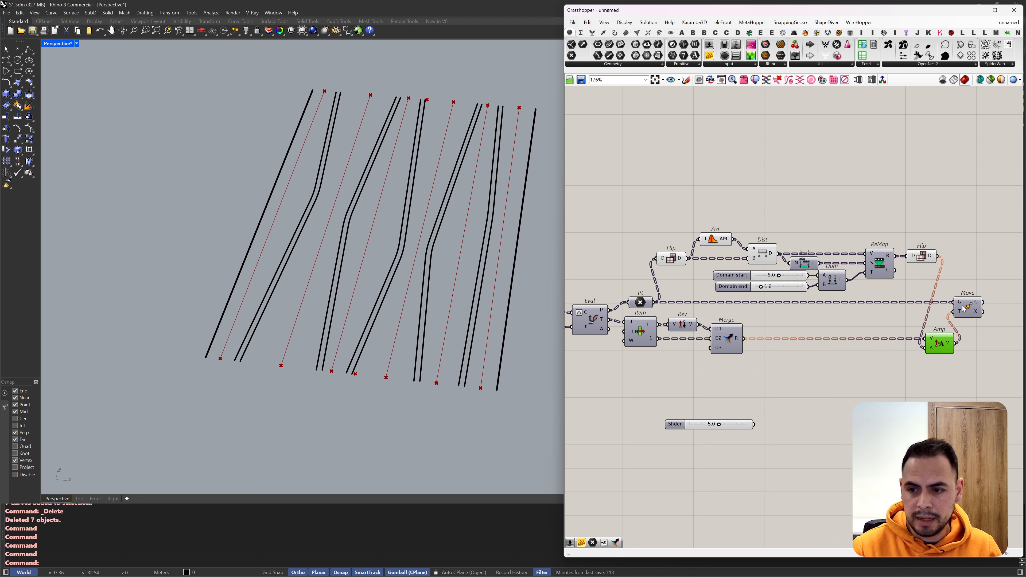
scroll(867, 239, "down", 2)
scroll(867, 239, "up", 1)
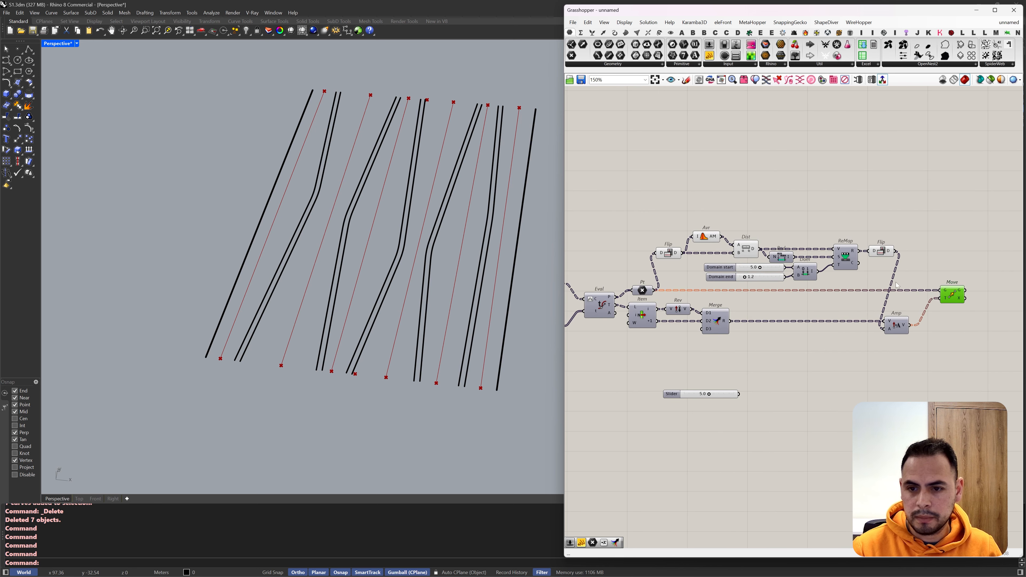
Step: Select the distance-remapping components and examine the moved end points in the Top view
left_click_drag(898, 220, 646, 284)
right_click_drag(434, 303, 436, 337)
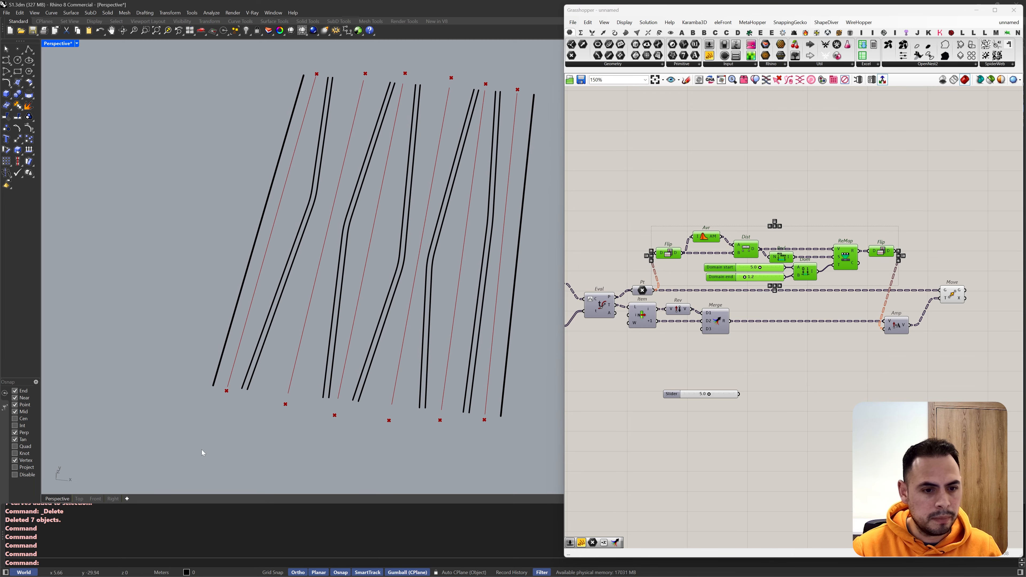
left_click(79, 499)
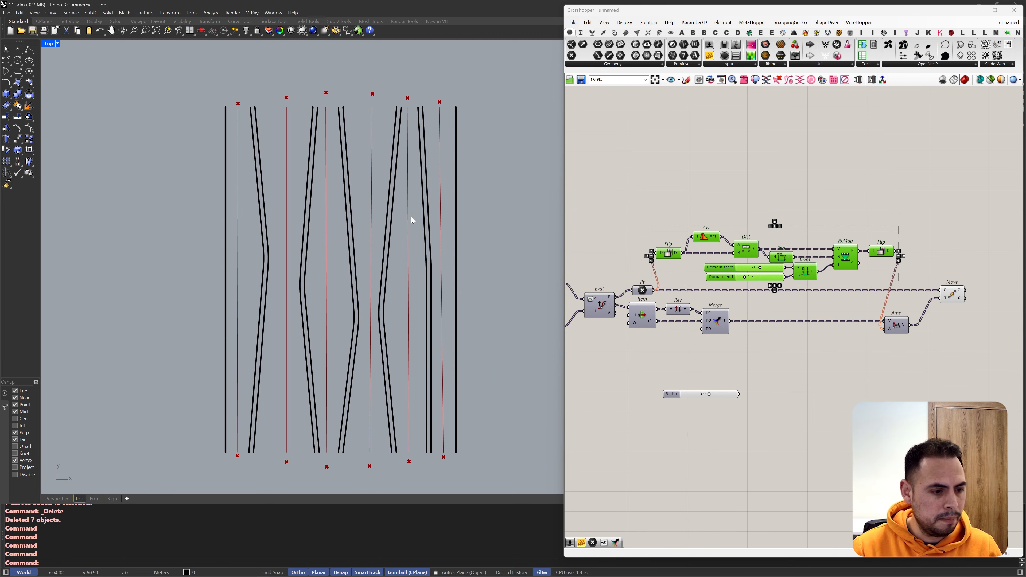
scroll(694, 182, "down", 2)
scroll(676, 296, "up", 4)
Step: Delete the unconnected 5.0 slider below the definition
right_click_drag(677, 295, 714, 277)
scroll(714, 277, "down", 2)
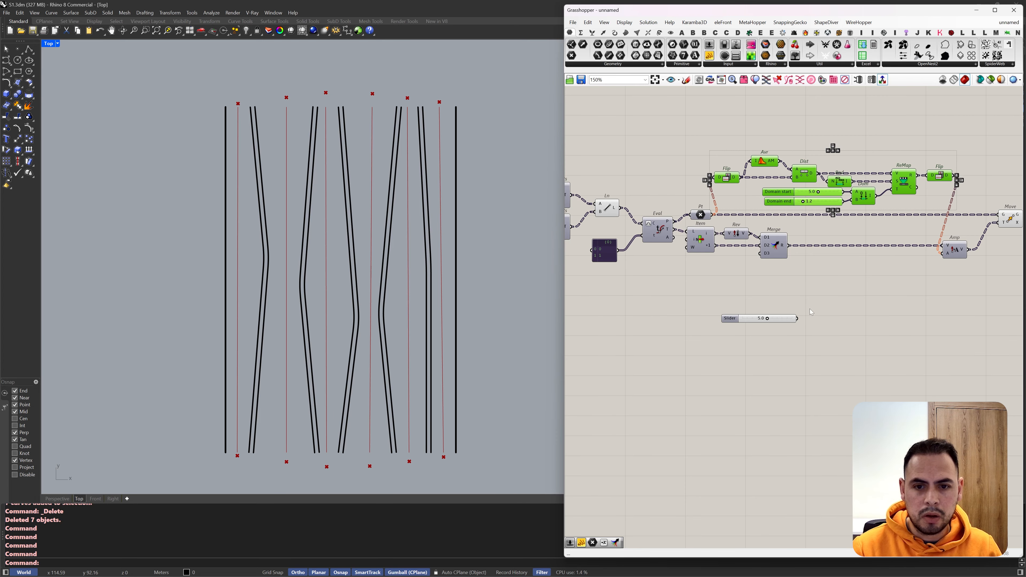
left_click_drag(809, 308, 744, 352)
Step: Set the Domain end slider to 0.8 and the Domain start slider to 6.4
scroll(808, 190, "up", 5)
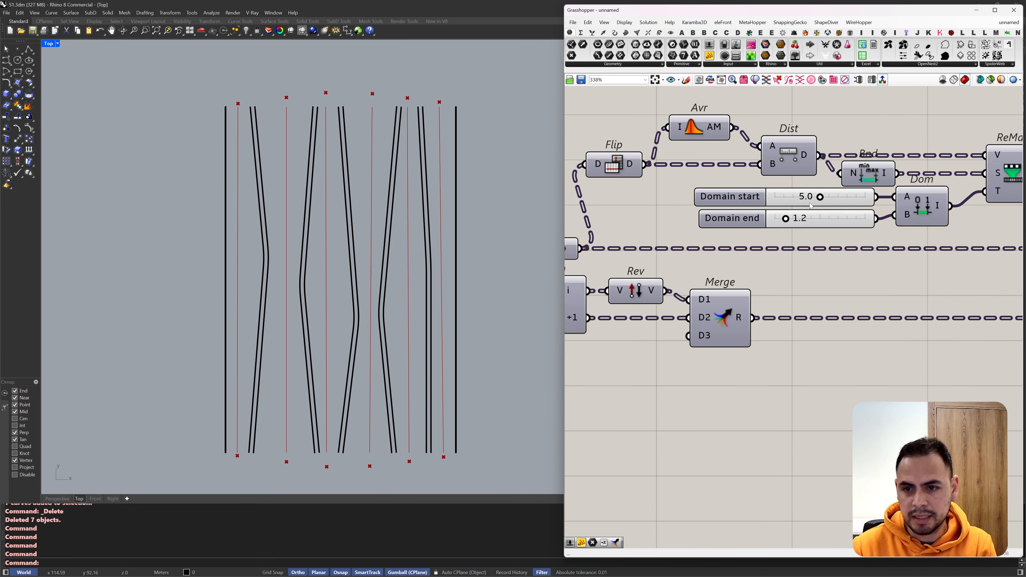
double_click(813, 221)
type("0.8")
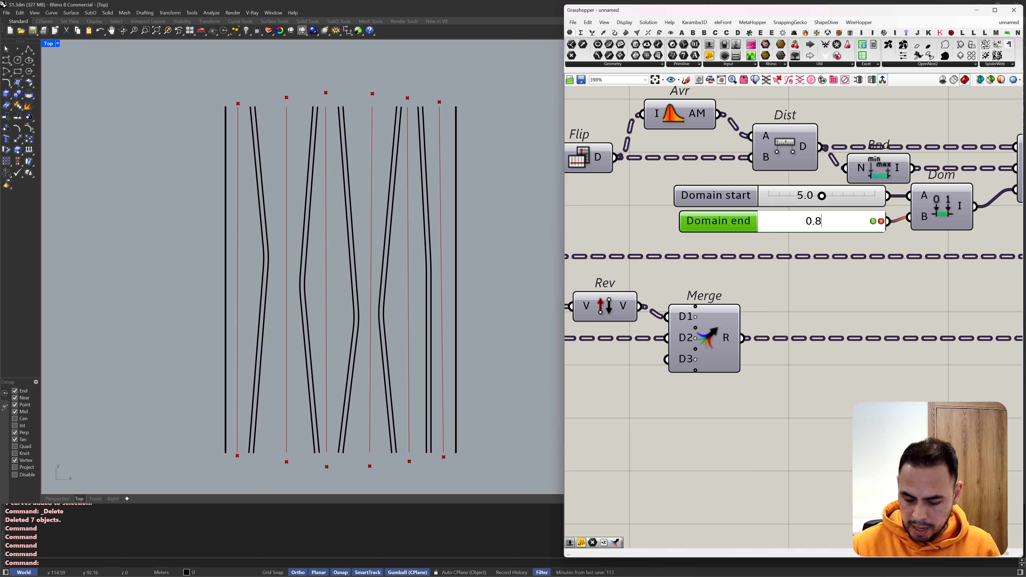
key("Return")
left_click_drag(821, 196, 836, 205)
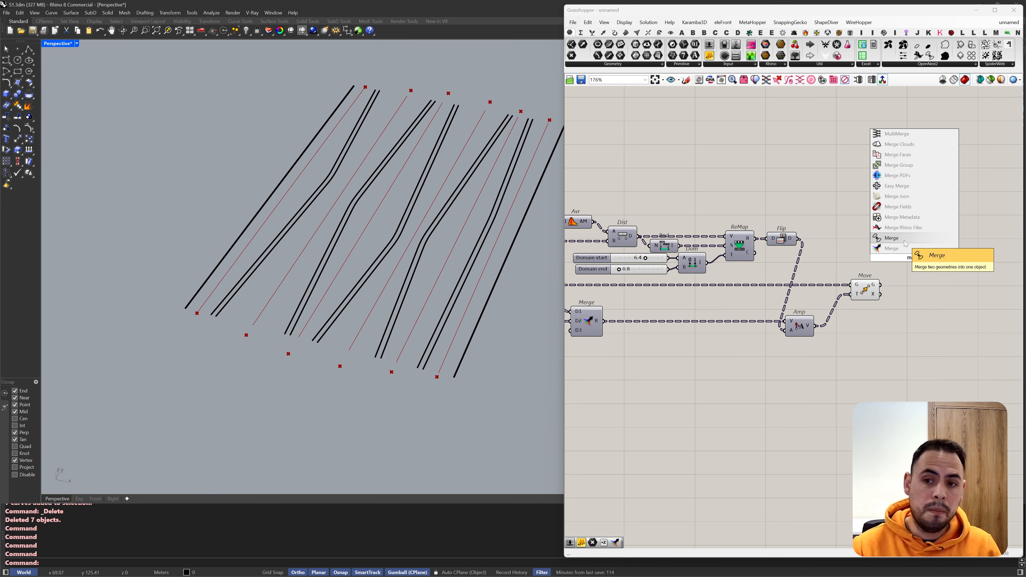
Step: Add a geometry Merge component near Move and insert a relay in the wire feeding Move's geometry input
left_click(905, 243)
scroll(947, 231, "down", 3)
scroll(682, 265, "up", 2)
right_click_drag(942, 275, 798, 250)
double_click(881, 258)
scroll(889, 261, "up", 4)
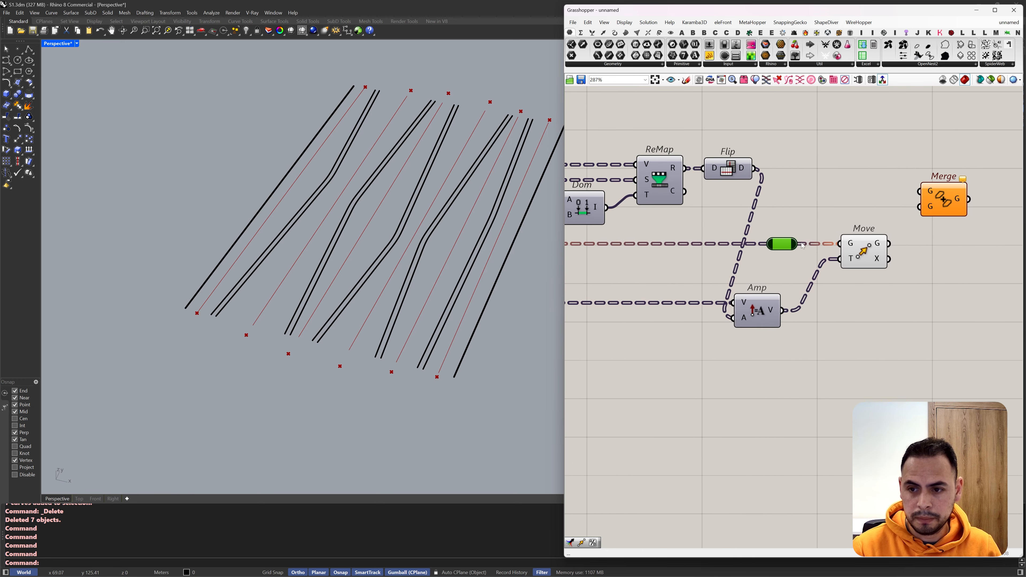
Step: Replace the geometry Merge with the Merge component for data streams, and shift the relay away from Move
left_click_drag(798, 245, 923, 190)
left_click(943, 199)
key("Delete")
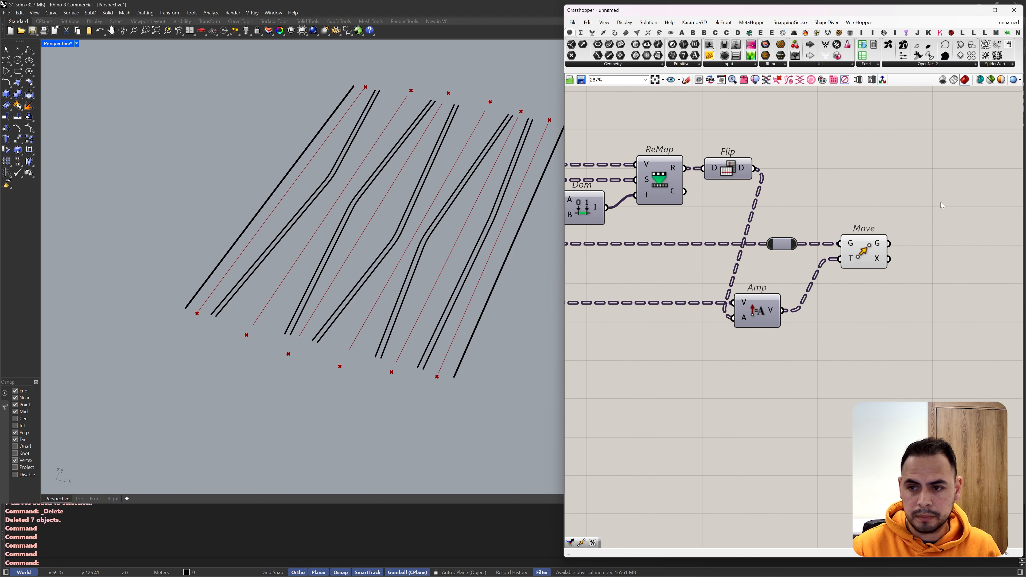
double_click(940, 199)
type("mer")
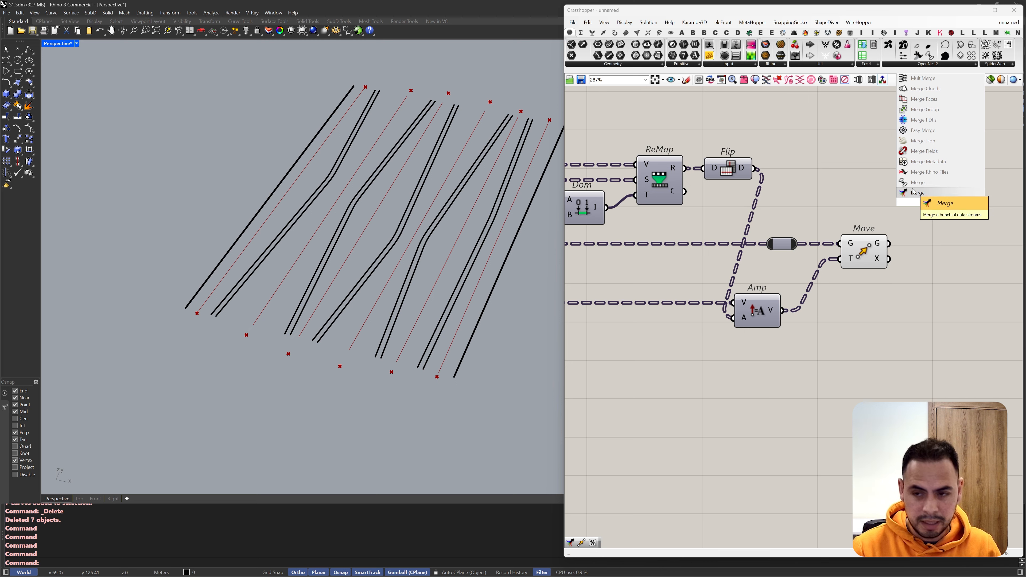
left_click(914, 191)
left_click_drag(793, 244, 781, 244)
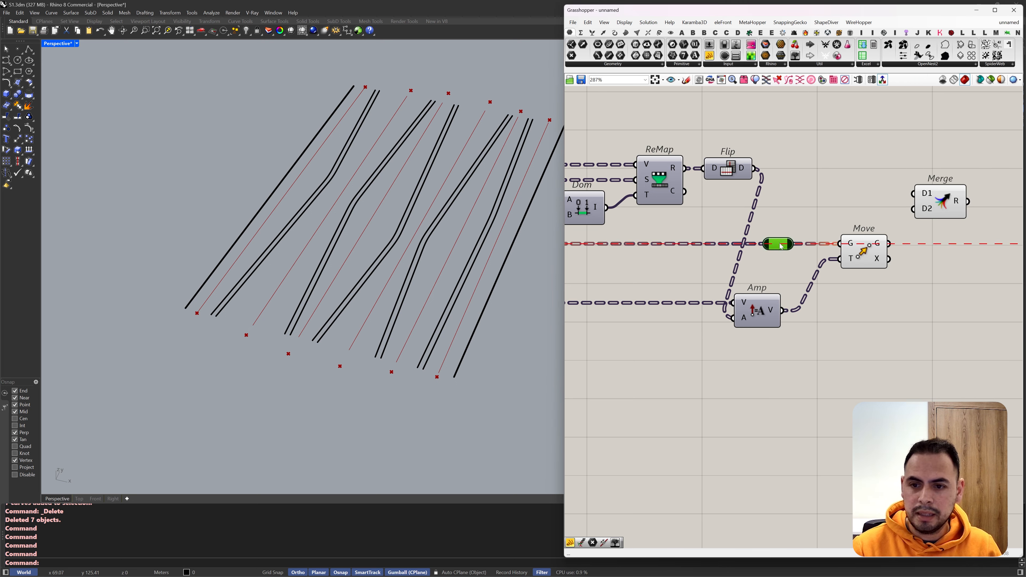
Step: Add a List Item component fed by the relay, expose its +1 output, and connect its i output to Merge's D1
double_click(795, 226)
type("list ite")
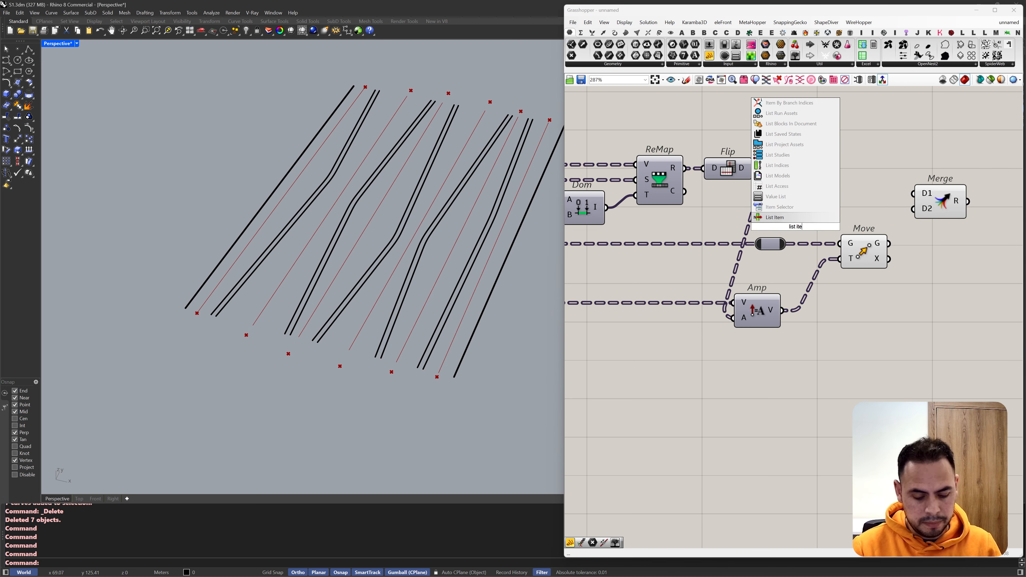
left_click(796, 221)
left_click_drag(796, 224, 833, 201)
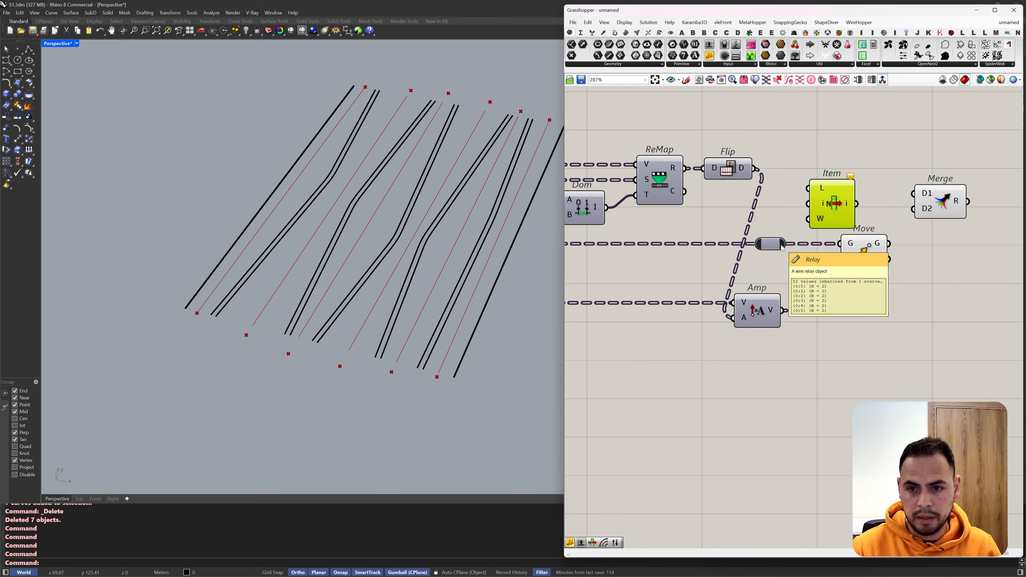
left_click_drag(785, 244, 882, 169)
scroll(836, 205, "up", 4)
scroll(777, 171, "down", 4)
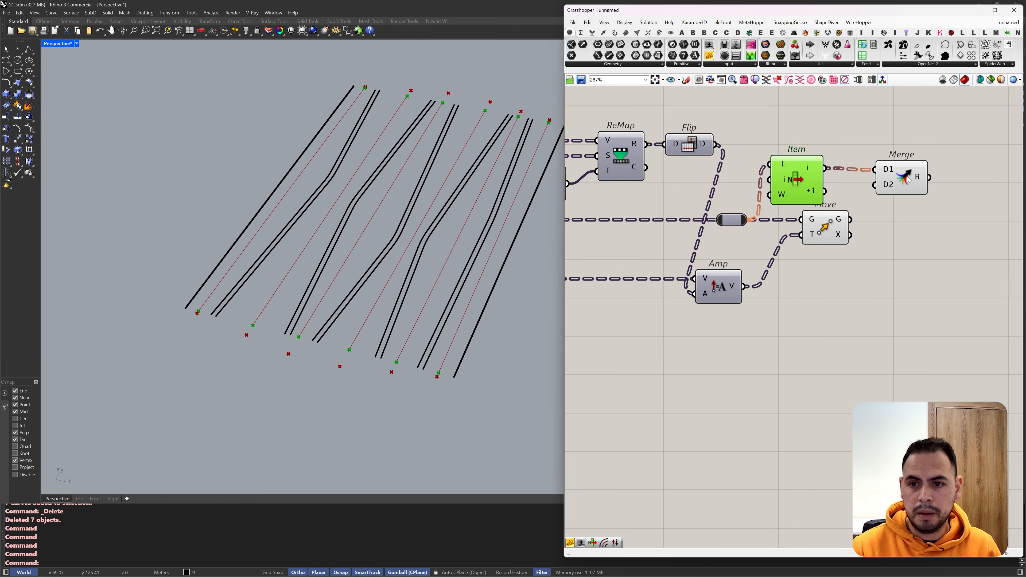
Step: Connect Move's geometry output to Merge's D2 and List Item's +1 output to D3
left_click(900, 177)
left_click(824, 234)
left_click_drag(850, 220, 877, 184)
left_click_drag(825, 191, 877, 190)
Step: Add an Interpolate curve component after Merge and feed Merge's result into its V input
right_click_drag(986, 206, 835, 209)
double_click(861, 190)
type("s")
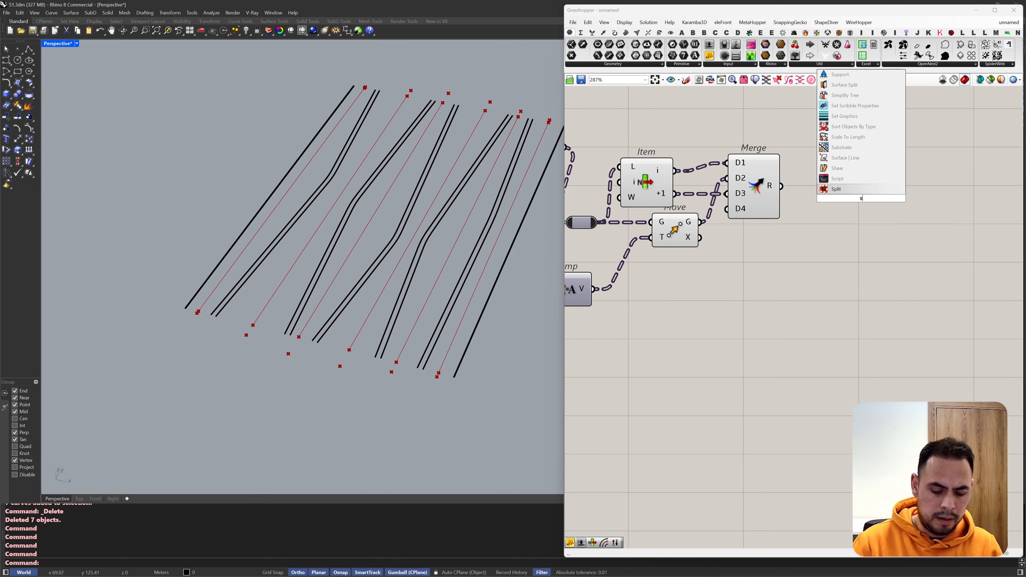
key("BackSpace")
type("inter")
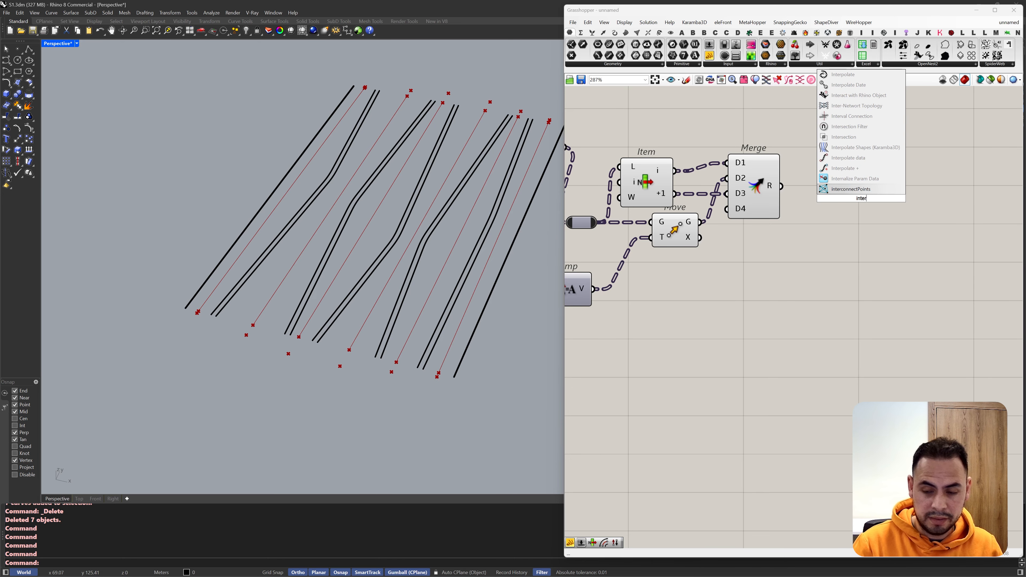
left_click(843, 75)
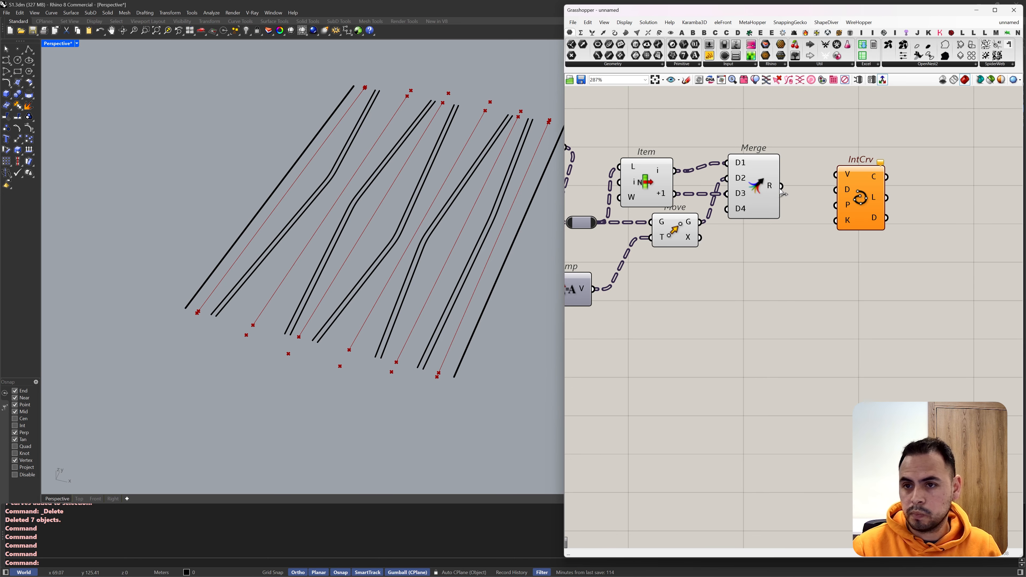
left_click_drag(781, 186, 840, 177)
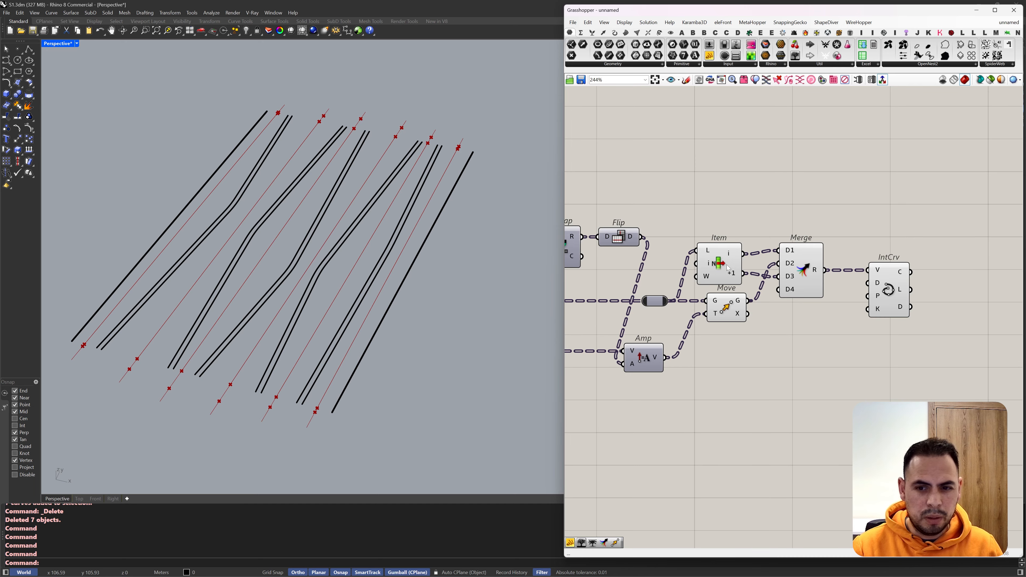
Step: Disconnect List Item's i and +1 outputs from Merge's D1 and D3 inputs
left_click(728, 268)
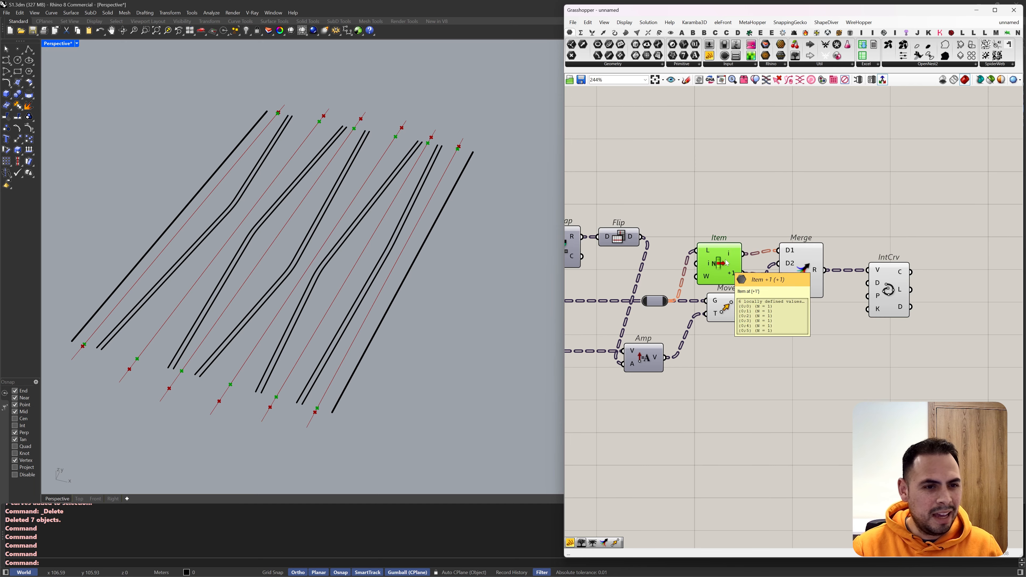
right_click_drag(718, 197, 795, 198)
right_click_drag(488, 169, 445, 132)
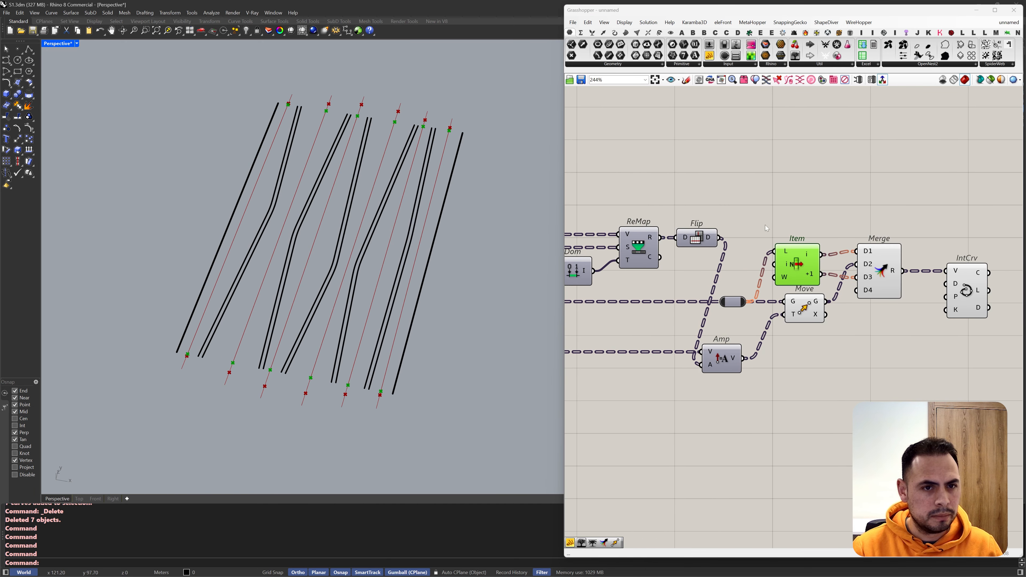
scroll(797, 271, "up", 1)
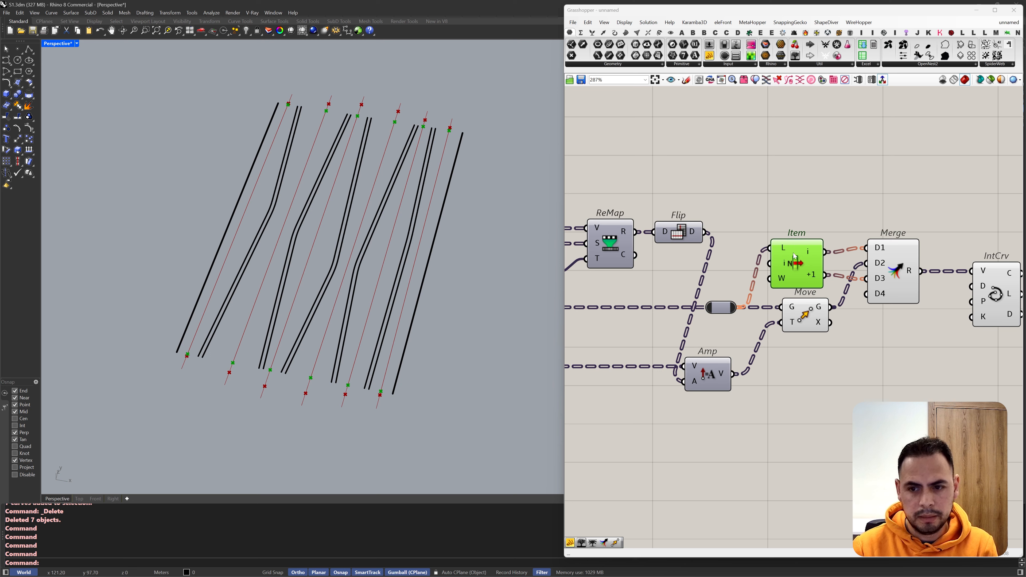
left_click_drag(824, 275, 866, 279, "ctrl")
left_click_drag(825, 251, 865, 248, "ctrl")
left_click(879, 210)
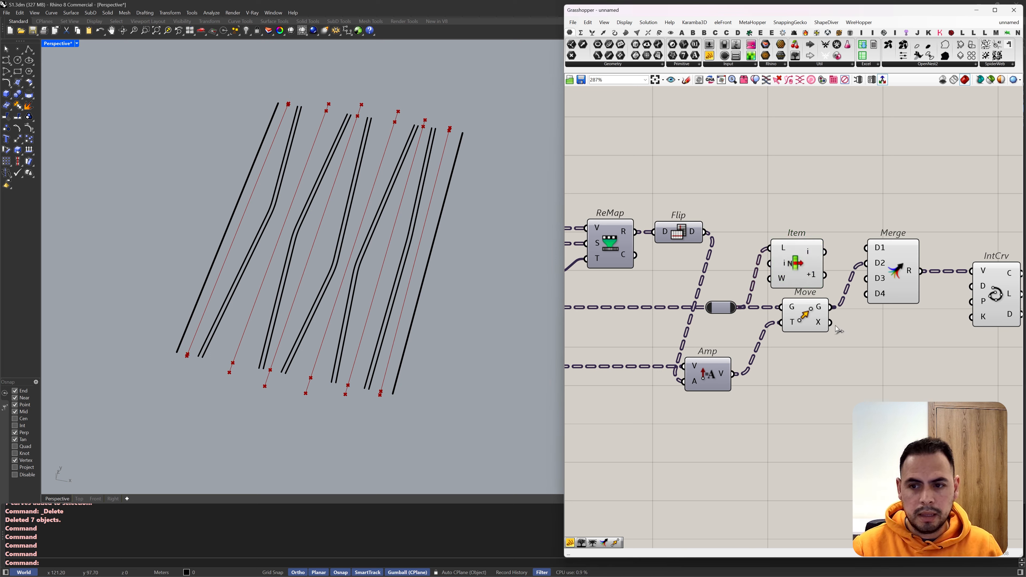
Step: Add a Param Viewer below Move and connect it to Move's geometry output to examine the data tree
left_click_drag(794, 56, 841, 373)
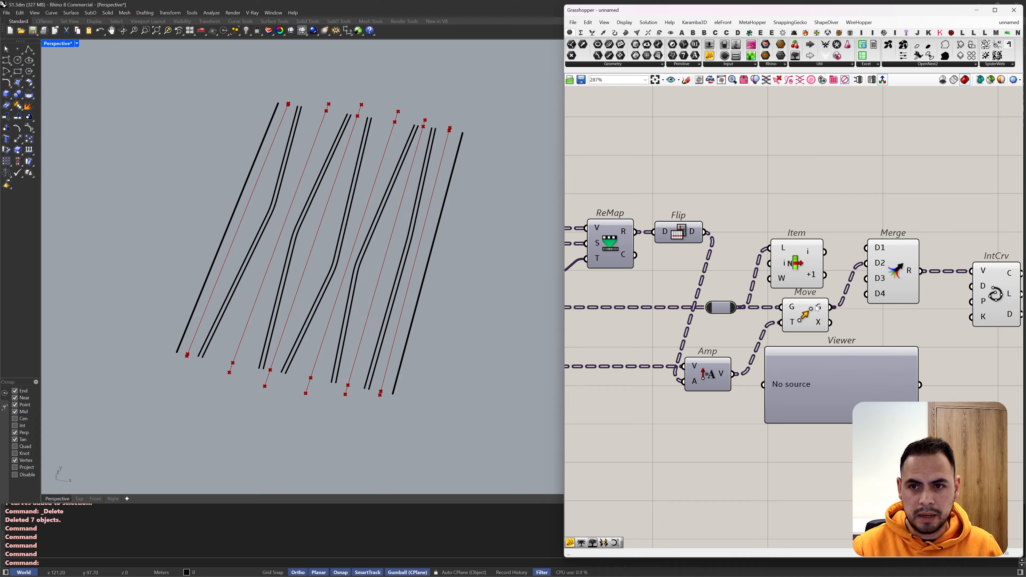
left_click_drag(830, 308, 765, 382)
right_click_drag(769, 379, 728, 302)
left_click(824, 369)
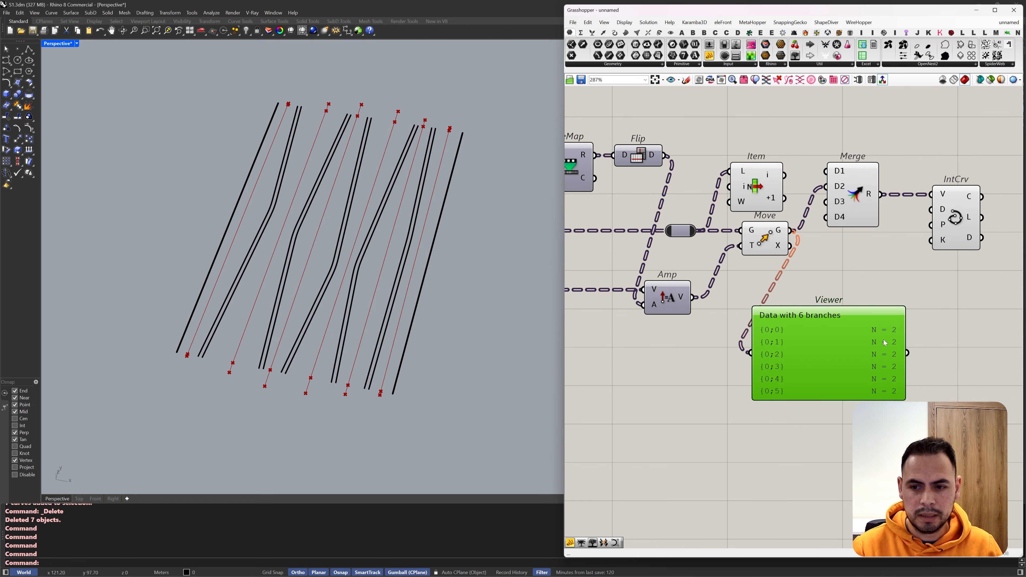
left_click_drag(833, 339, 863, 331)
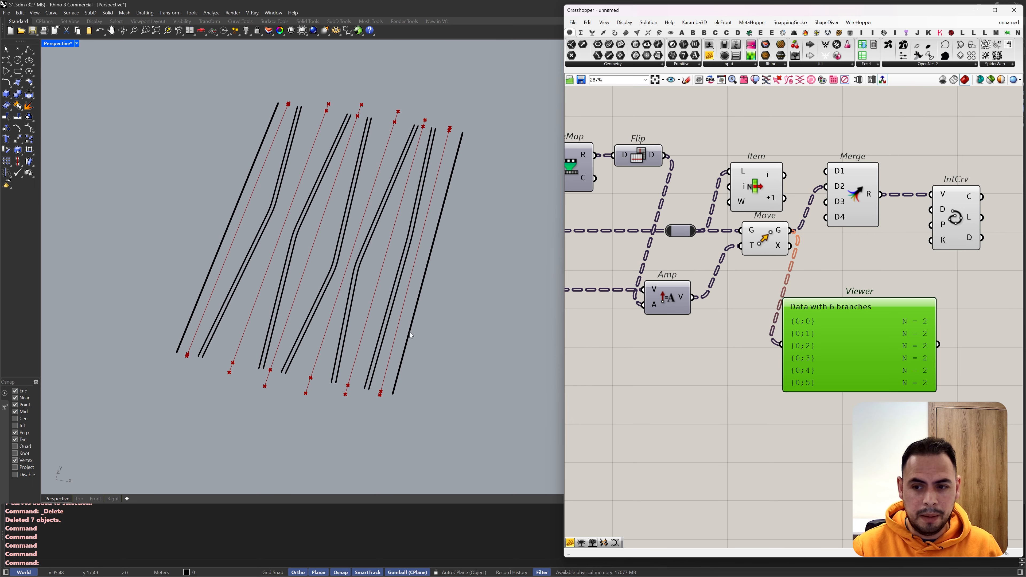
Step: Feed Move's geometry output into List Item's L input and remove List Item's +1 output
left_click(839, 265)
left_click(757, 186)
scroll(888, 263, "up", 2)
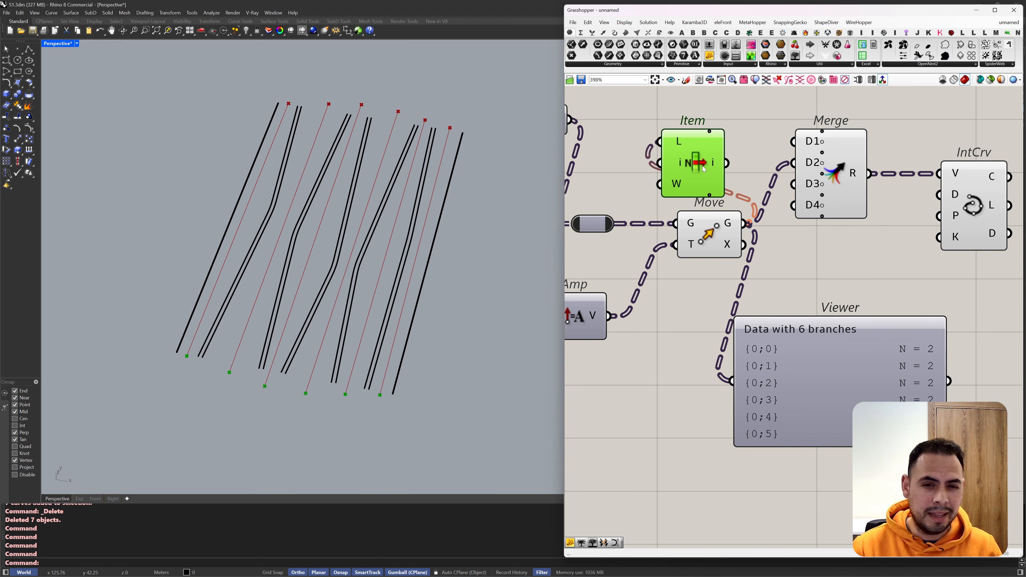
Step: Graft Merge's D2 input
right_click(812, 167)
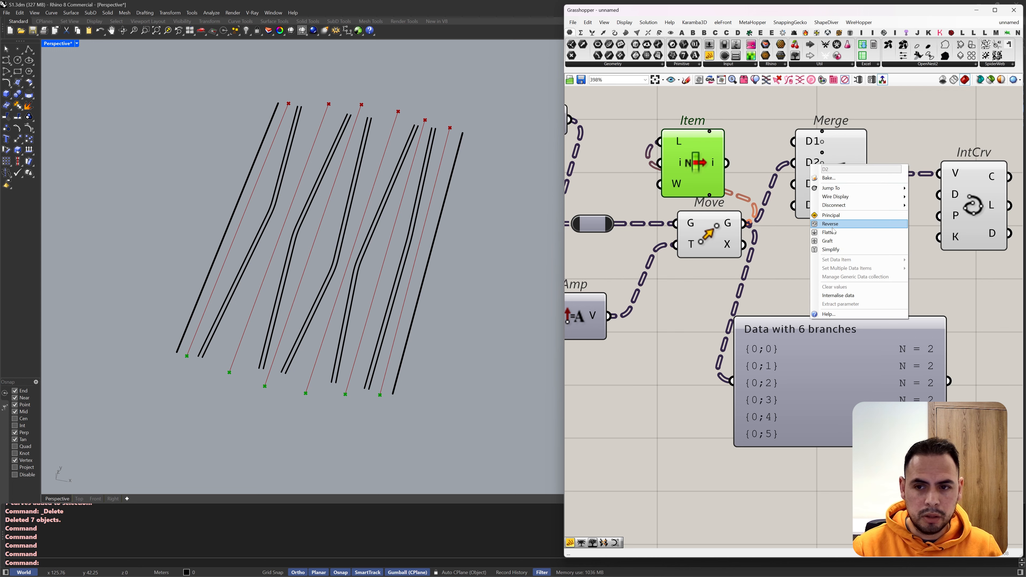
left_click(870, 240)
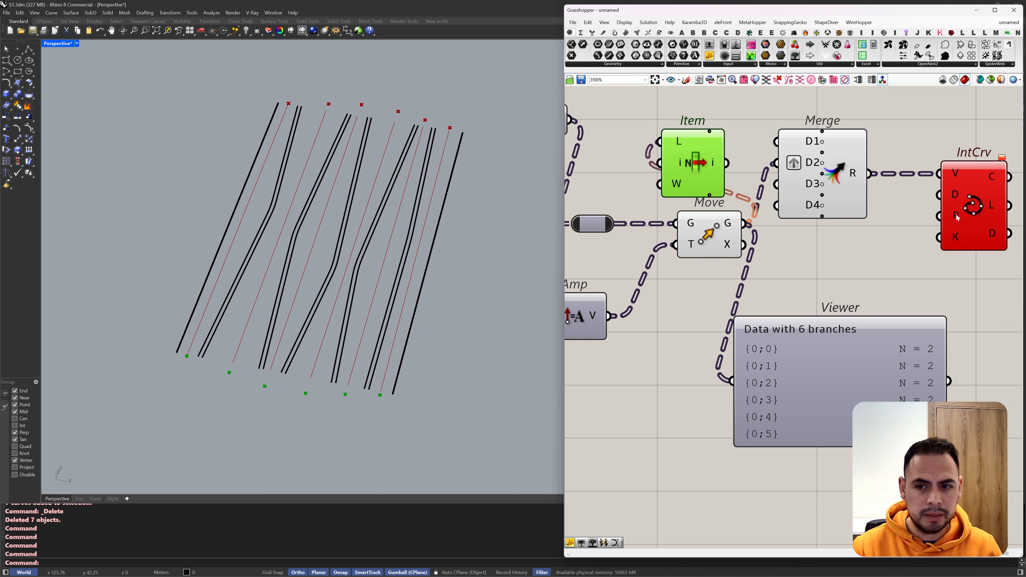
Step: Connect the i output of the List Item fed by the curves' start points to the final Merge's D1 input
scroll(965, 214, "down", 3)
scroll(747, 222, "up", 2)
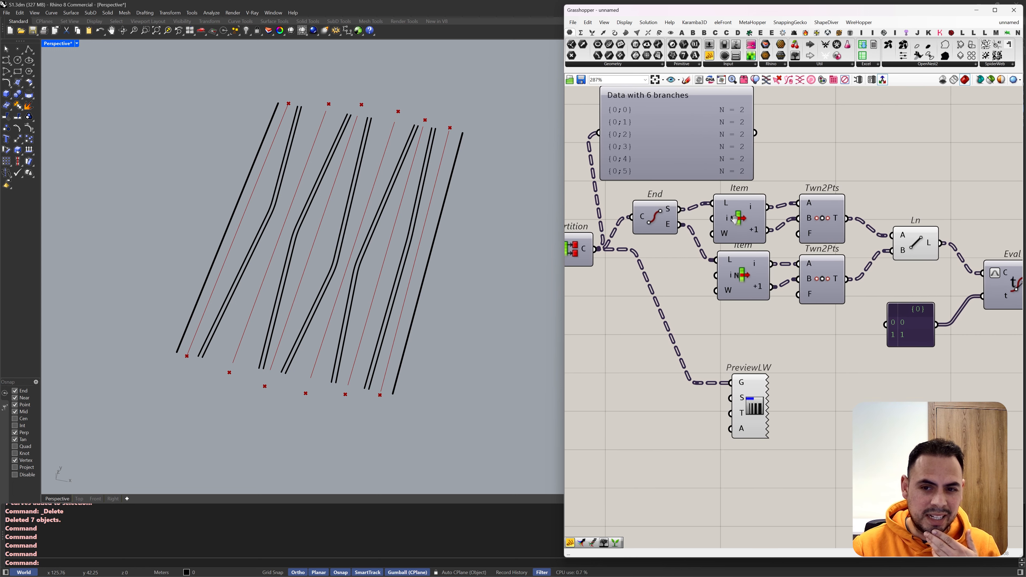
mouse_move(757, 271)
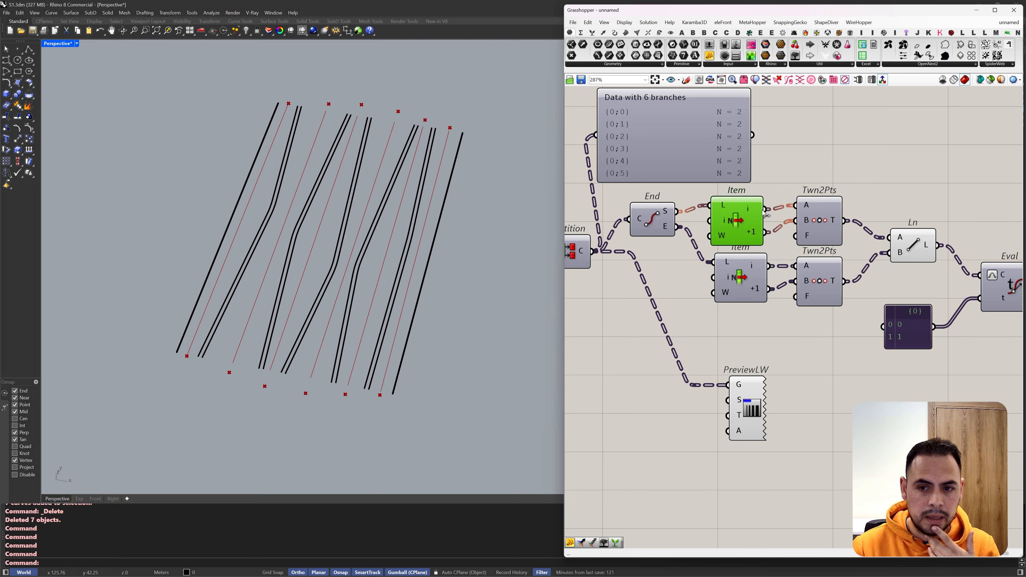
scroll(720, 203, "down", 3)
left_click_drag(764, 209, 909, 202)
scroll(726, 201, "down", 3)
scroll(727, 202, "down", 3)
scroll(910, 202, "up", 5)
left_click_drag(909, 202, 938, 192)
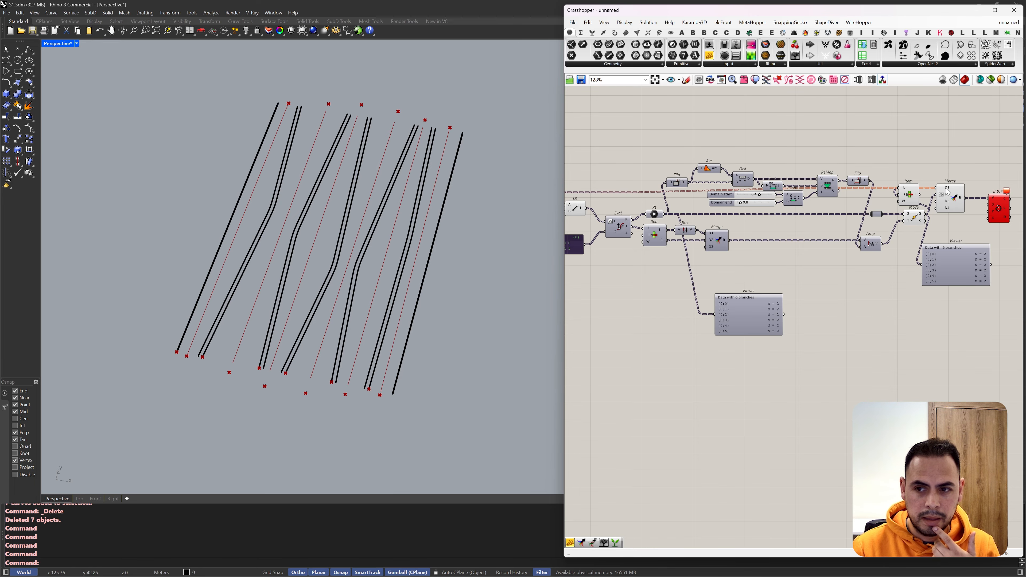
Step: Try grafting Merge's D1 input and turn the graft off again
right_click(940, 190)
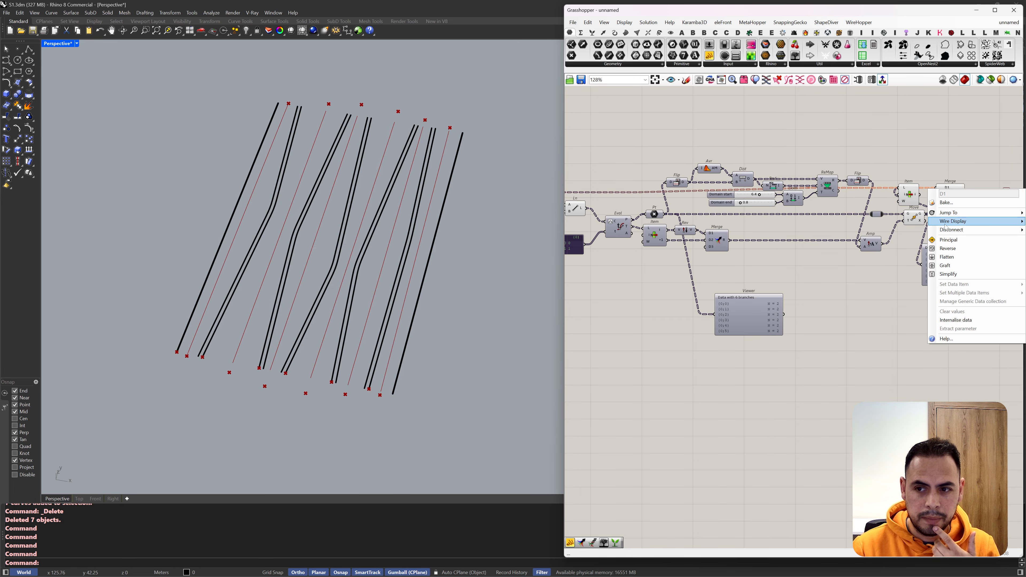
left_click(948, 265)
scroll(963, 193, "down", 2)
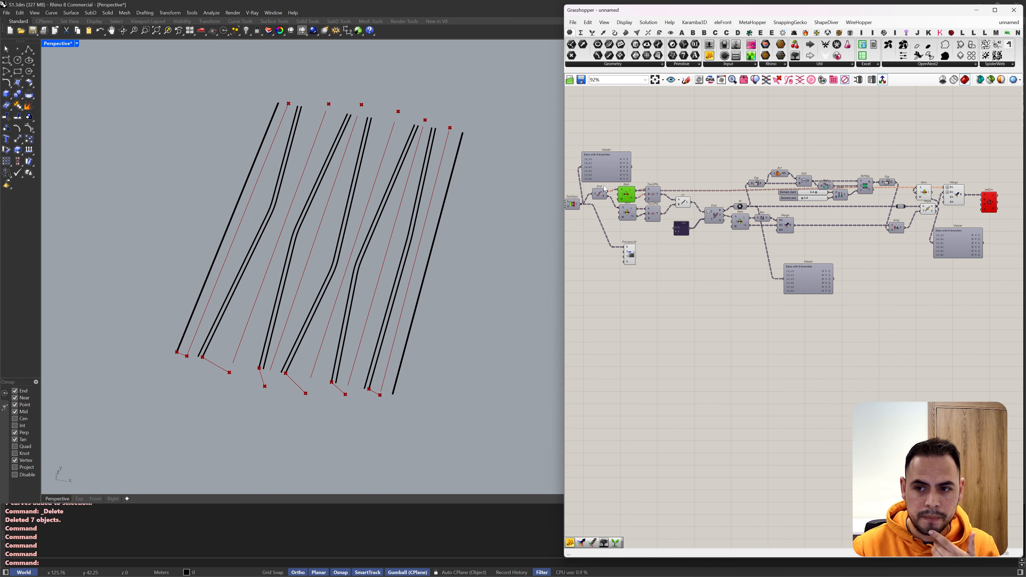
scroll(622, 192, "up", 2)
scroll(636, 197, "down", 1)
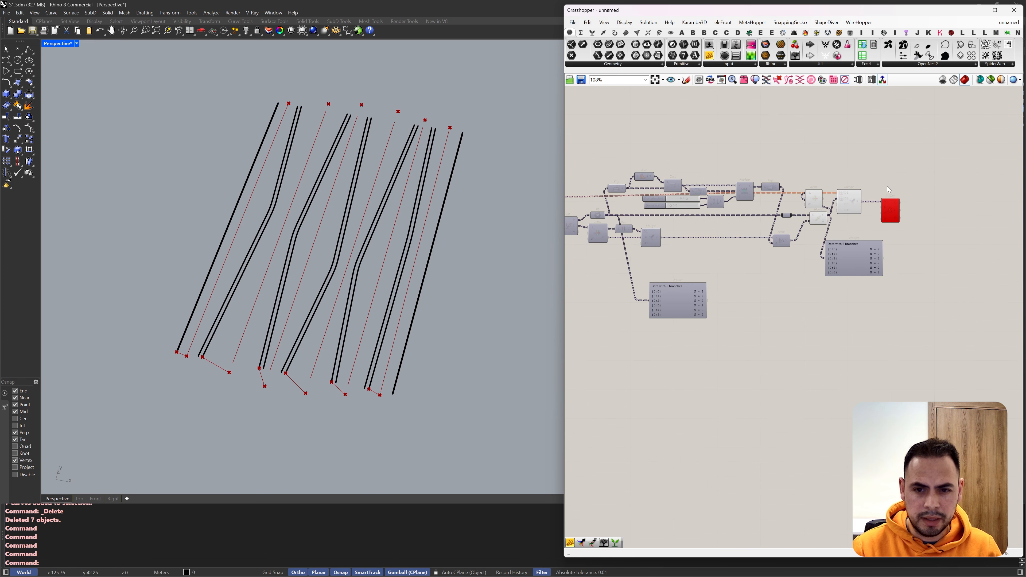
scroll(886, 186, "up", 1)
right_click(836, 194)
left_click(854, 271)
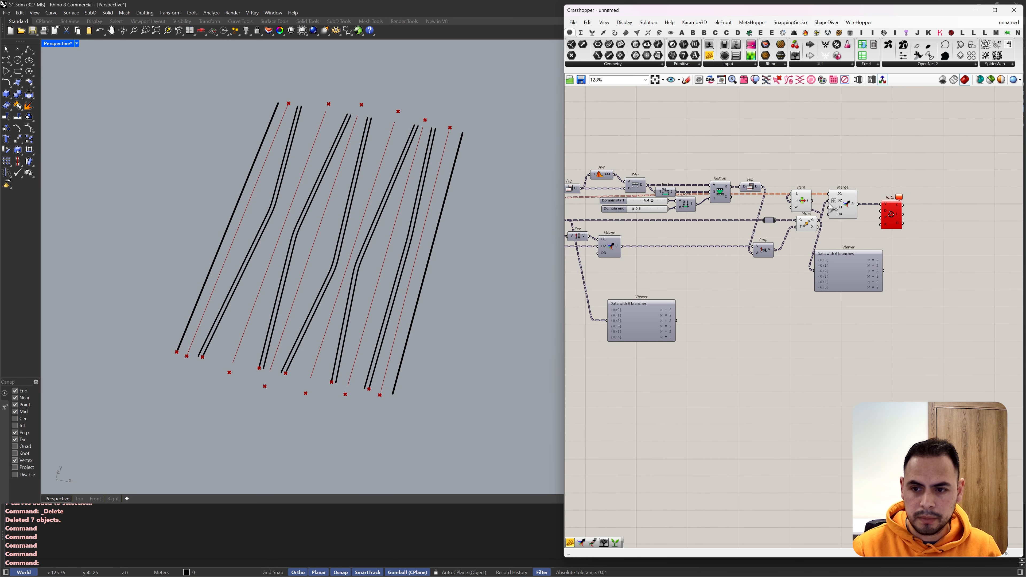
Step: Connect the i output of the List Item fed by the curves' end points to Merge's D3 input
scroll(828, 208, "down", 3)
left_click_drag(829, 209, 655, 211)
scroll(689, 220, "up", 4)
scroll(645, 211, "down", 4)
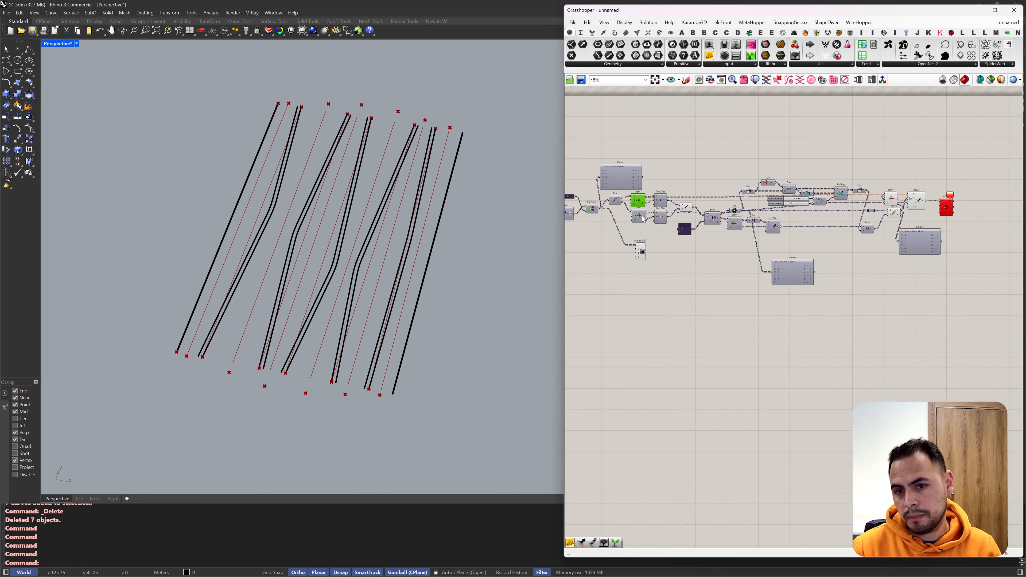
scroll(849, 214, "up", 5)
Step: Place List Item between Move and Merge and feed its i output into Merge's D2 input without grafting
left_click_drag(836, 205, 897, 255)
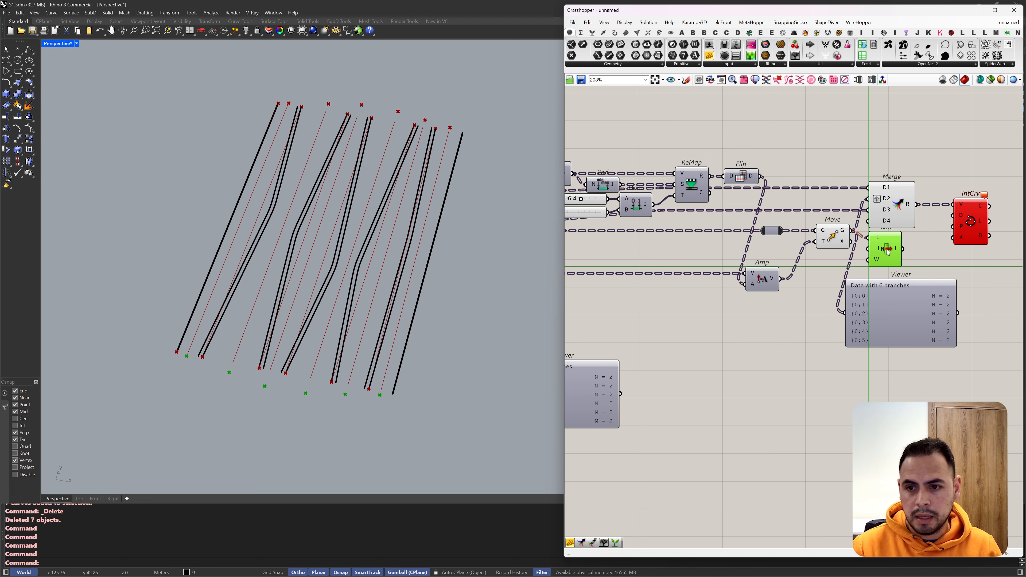
left_click_drag(965, 176, 934, 217)
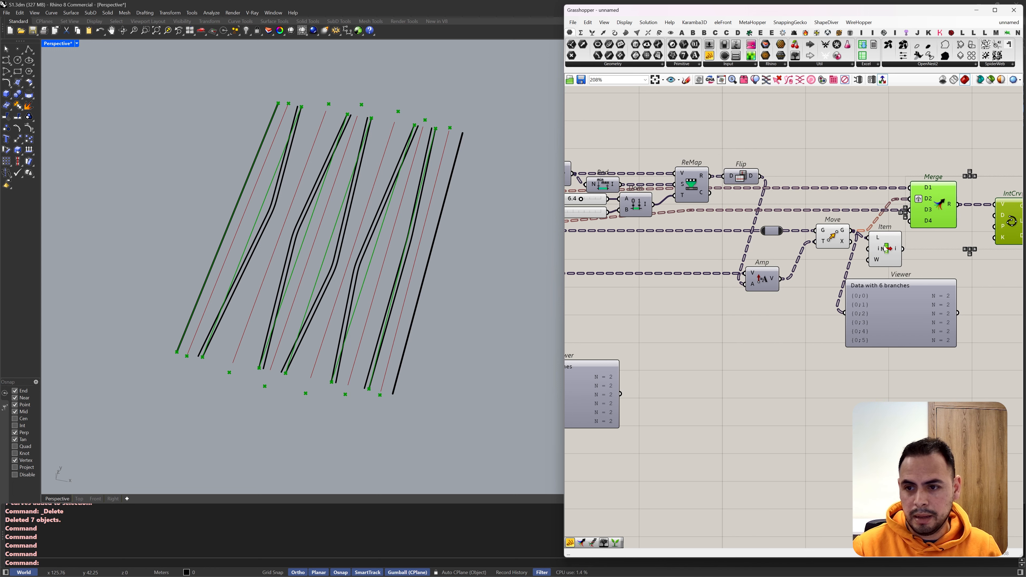
scroll(866, 262, "up", 3)
left_click(833, 226)
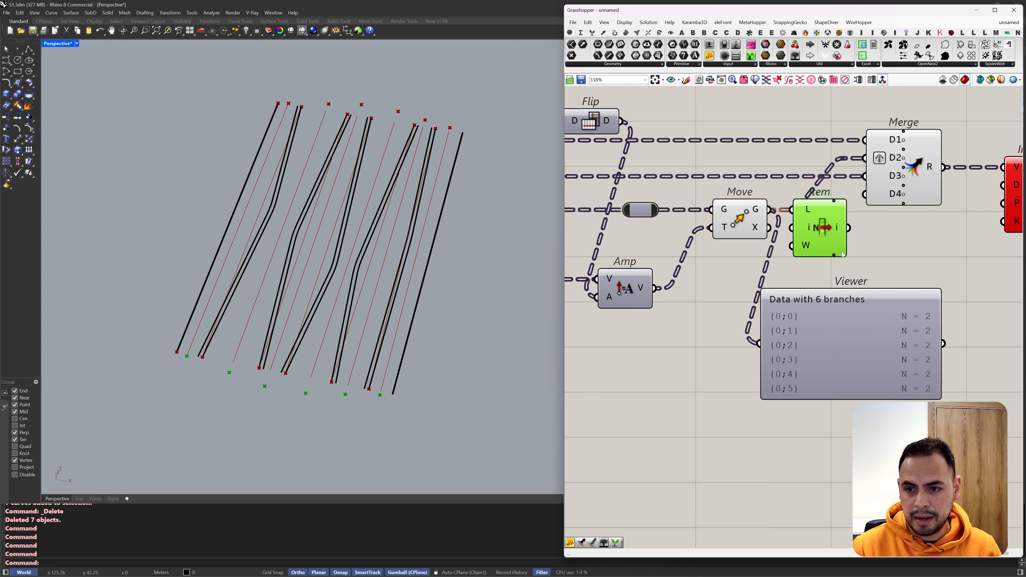
left_click(737, 223)
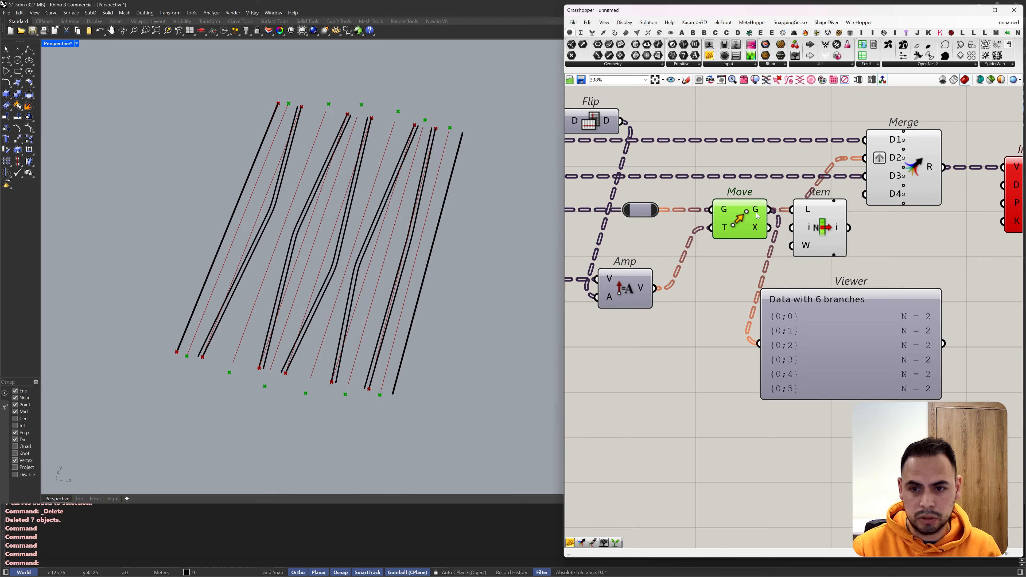
scroll(407, 121, "up", 2)
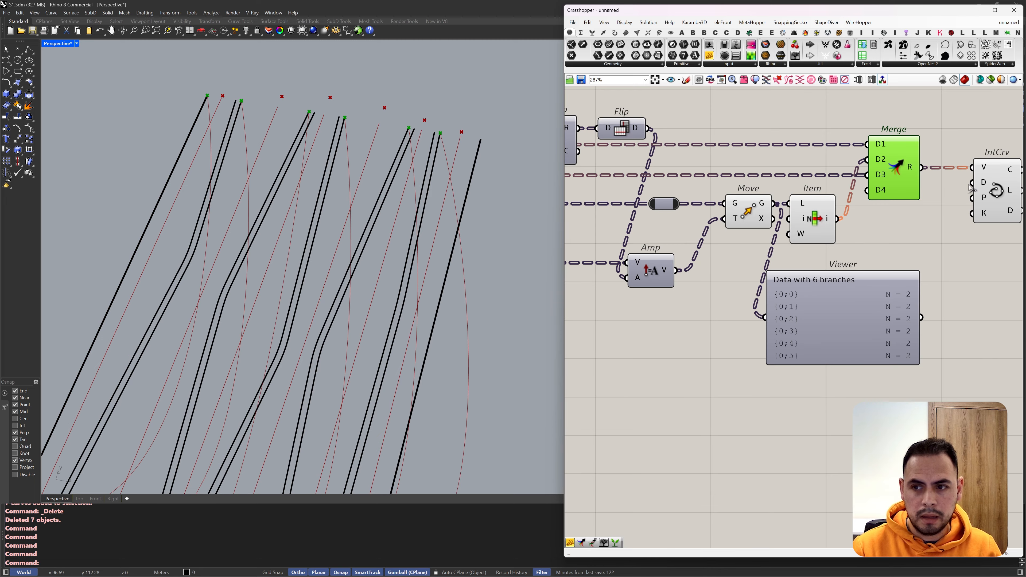
left_click(978, 192)
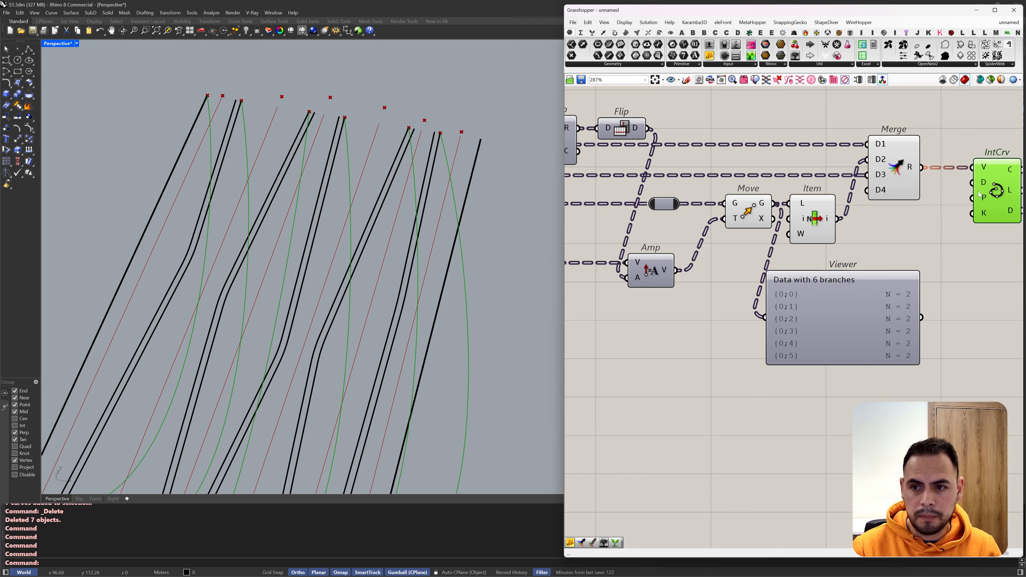
Step: Reconnect Merge's D3 input to the +1 output of the start-point List Item
scroll(883, 188, "down", 8)
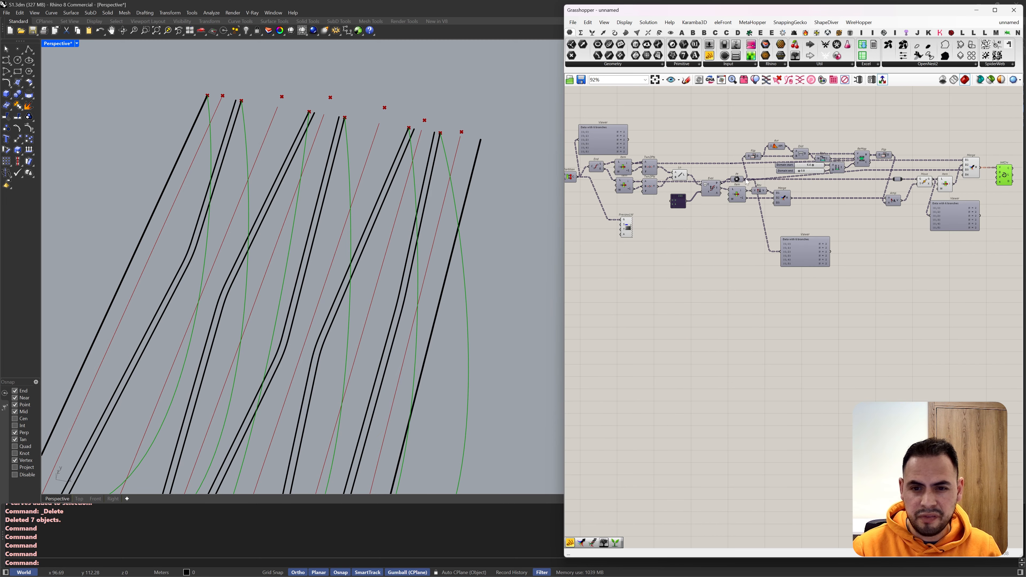
scroll(627, 187, "up", 2)
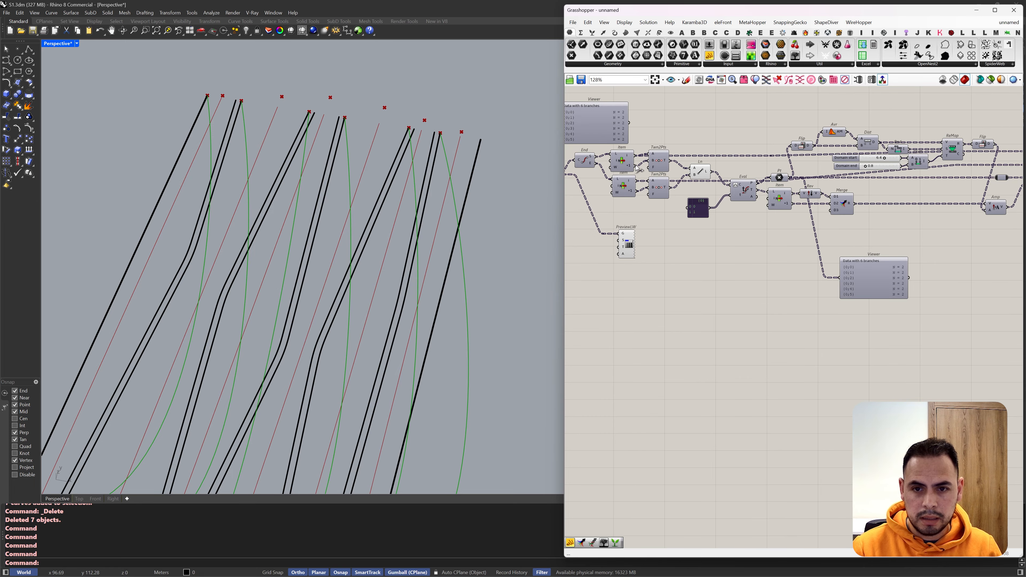
left_click_drag(635, 165, 879, 164)
scroll(638, 168, "down", 4)
scroll(869, 169, "up", 5)
scroll(194, 137, "down", 3)
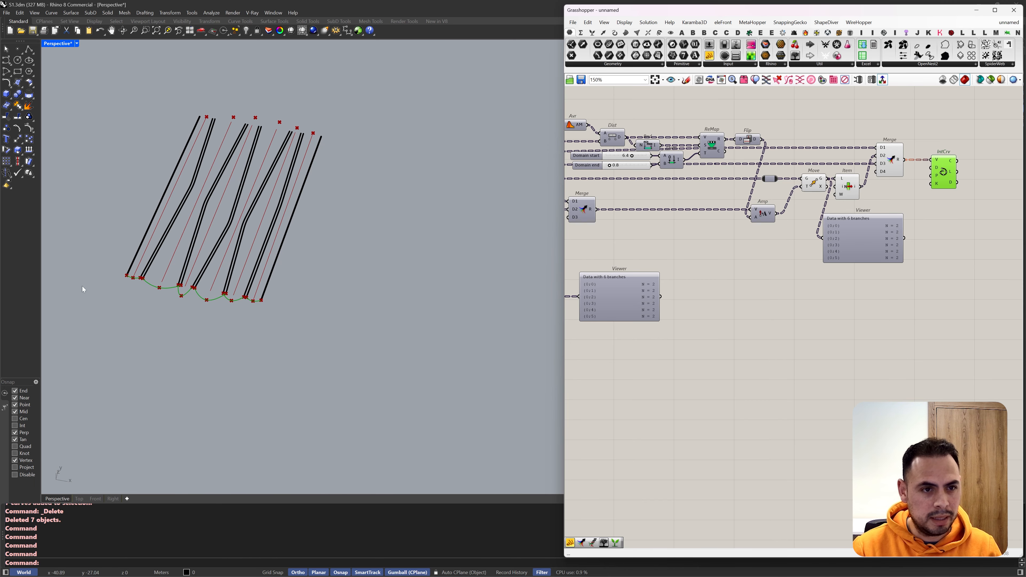
Step: Examine how the interpolated arcs bridge the lower ends of the curves in the viewport
scroll(117, 285, "up", 5)
scroll(226, 263, "up", 2)
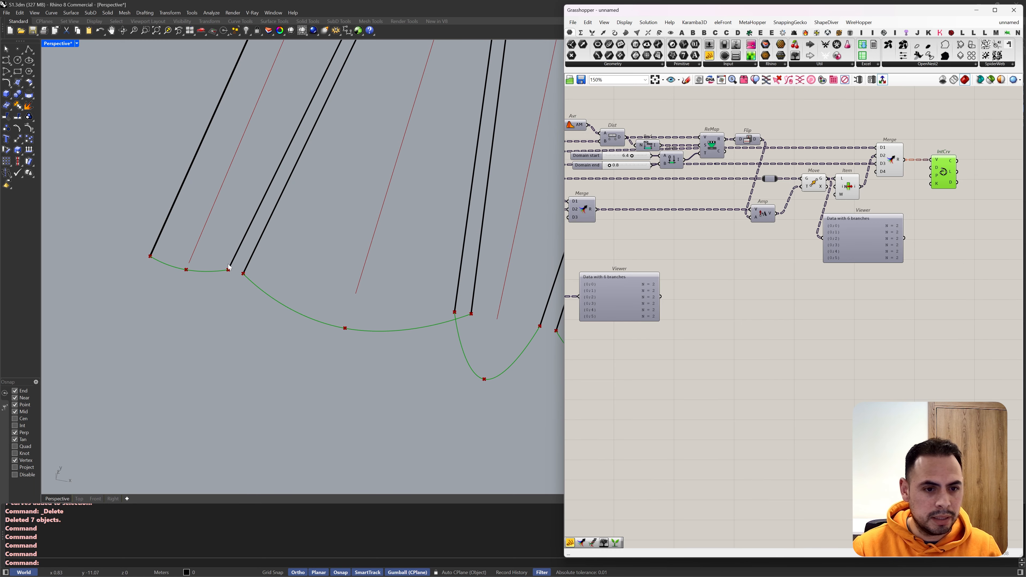
scroll(486, 316, "down", 3)
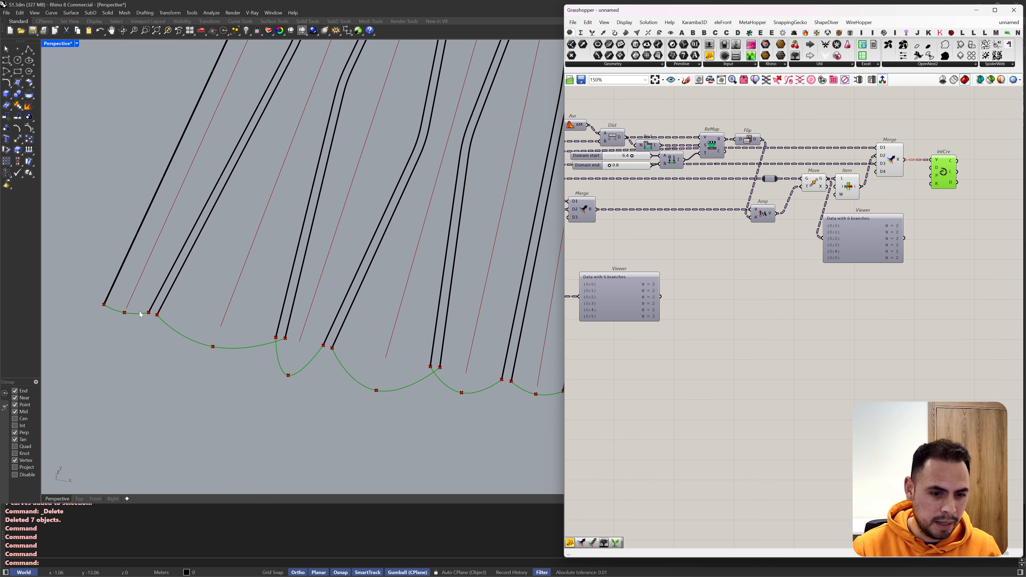
scroll(141, 315, "up", 3)
scroll(316, 350, "down", 2)
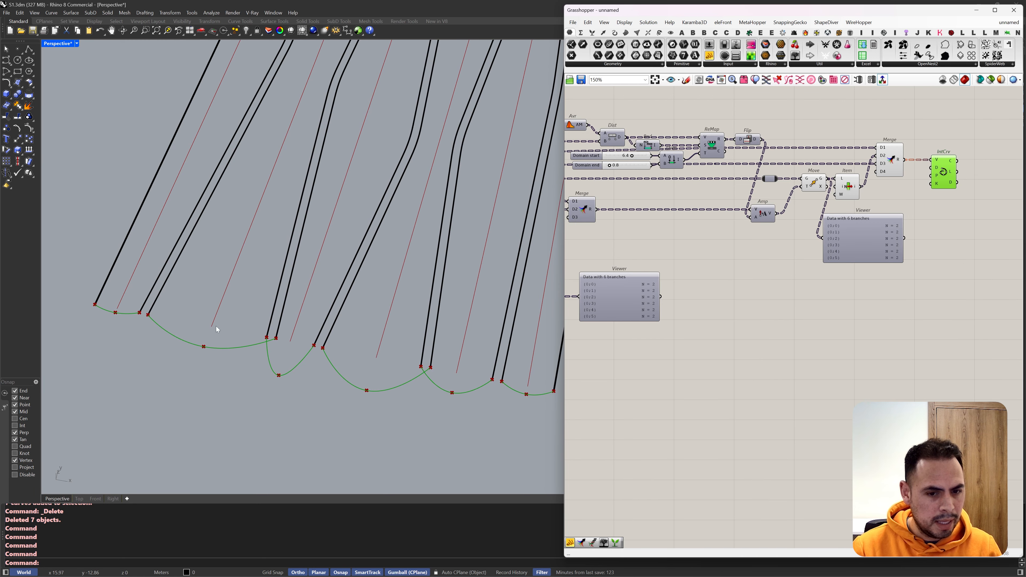
scroll(282, 339, "down", 1)
scroll(307, 343, "up", 3)
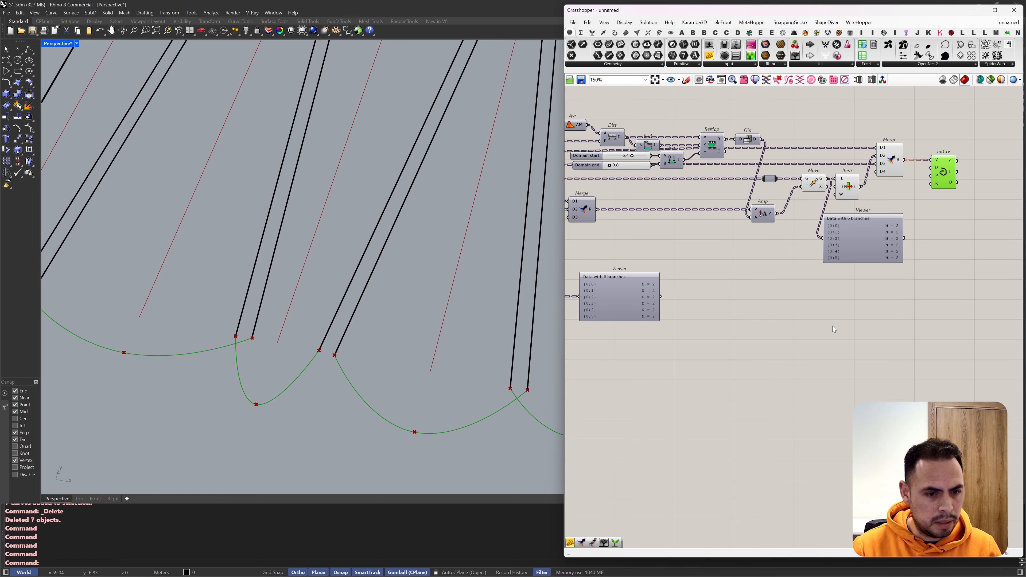
Step: Trace the definition back to Partition and the Merge, Trim and Offset components that feed it
scroll(827, 325, "down", 3)
scroll(791, 249, "up", 2)
right_click_drag(739, 230, 761, 233)
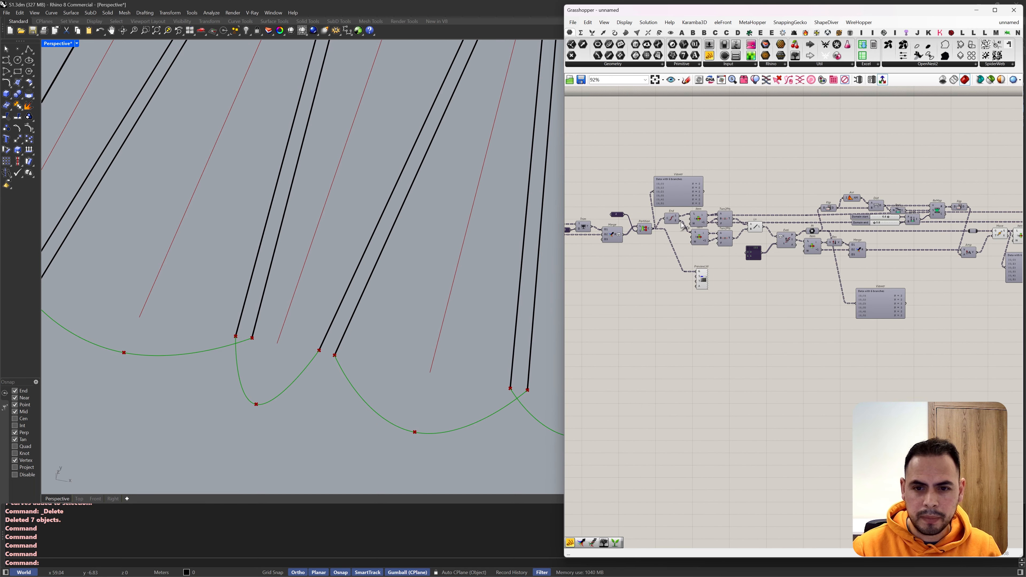
scroll(645, 233, "up", 2)
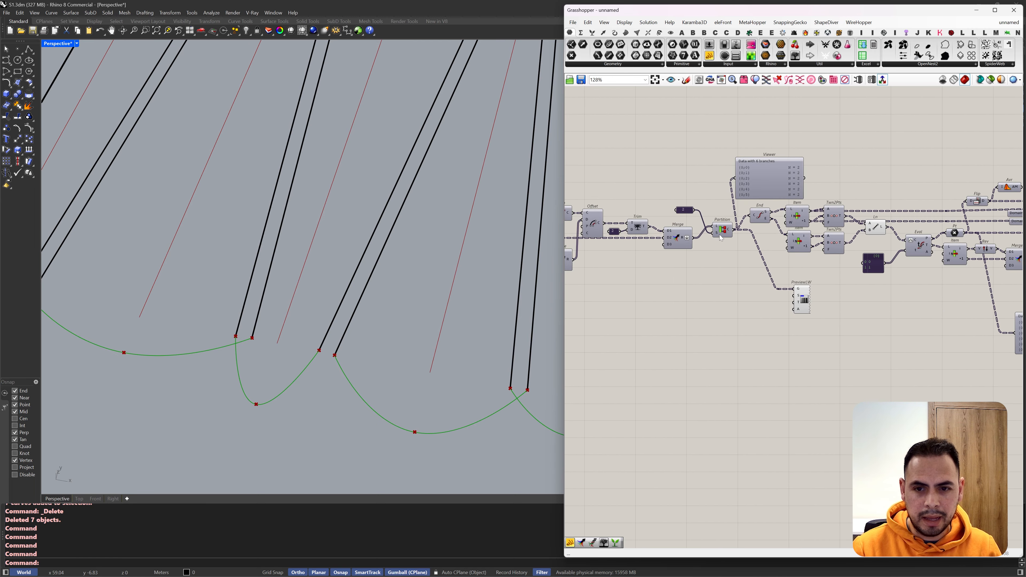
left_click(721, 238)
scroll(373, 281, "down", 2)
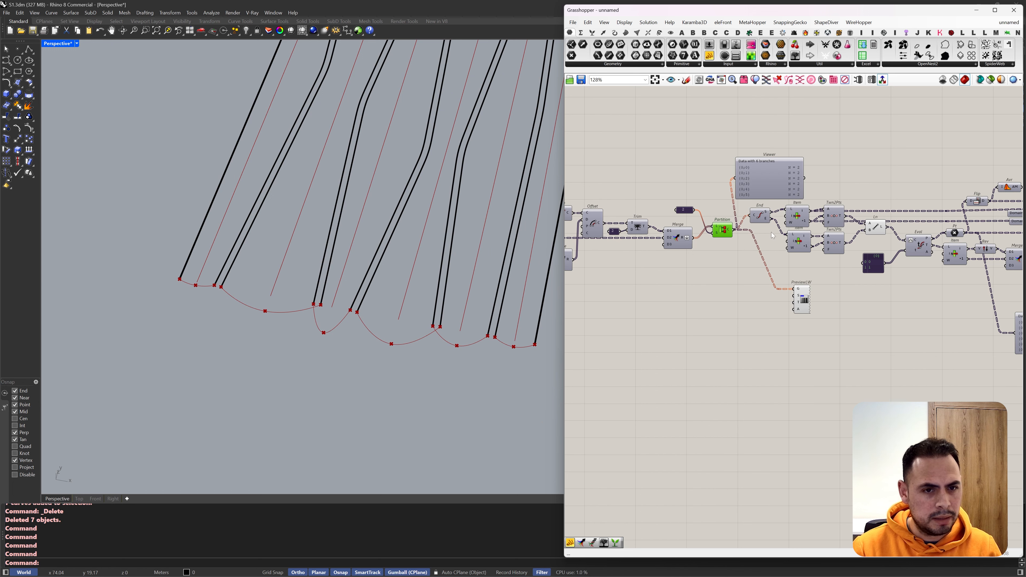
right_click_drag(678, 235, 774, 232)
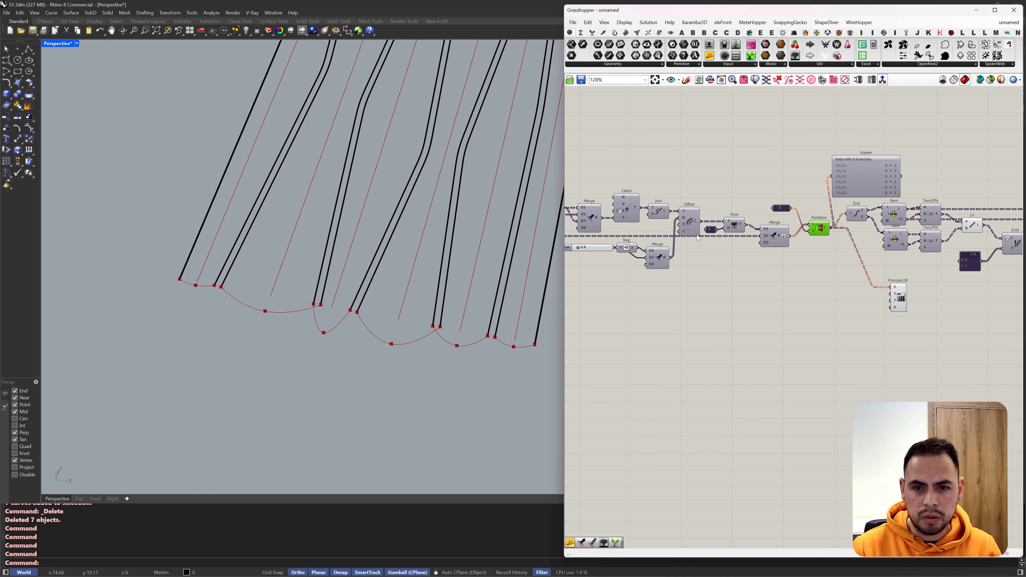
scroll(698, 238, "up", 3)
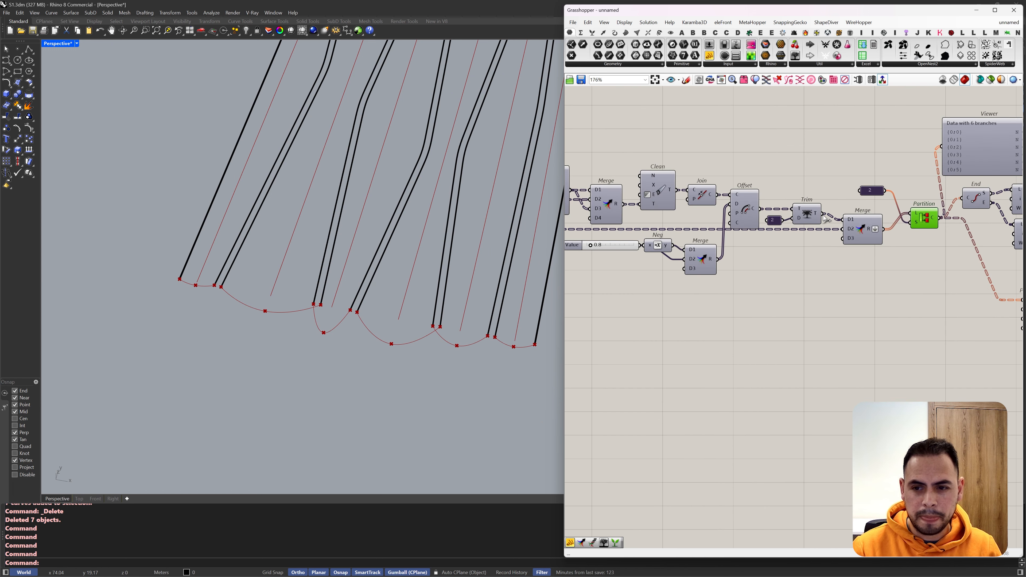
scroll(941, 226, "up", 1)
right_click_drag(941, 226, 749, 231)
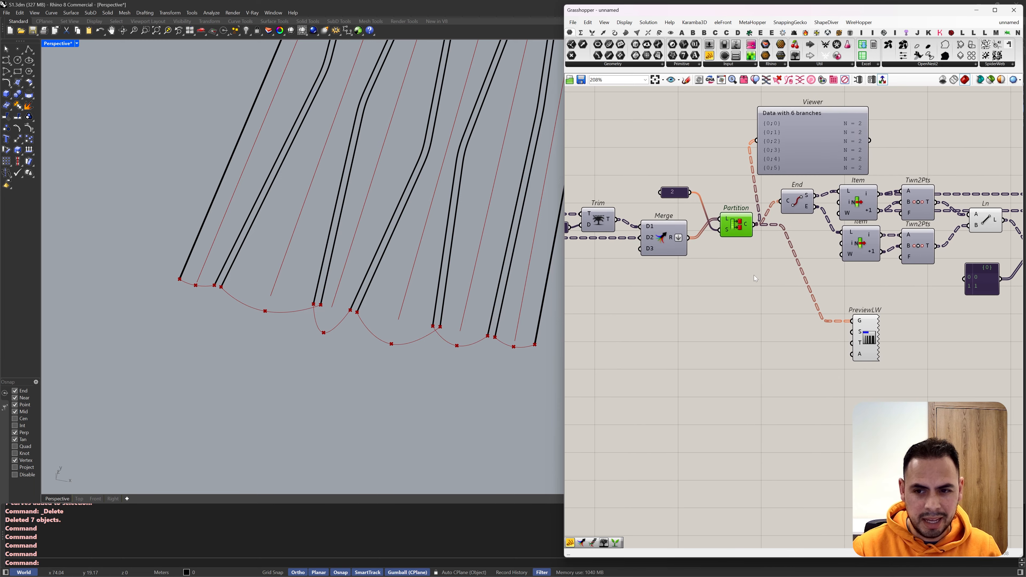
Step: Add a curve Midpoint component below Partition and feed Partition's output into its C input
double_click(755, 286)
type("mid")
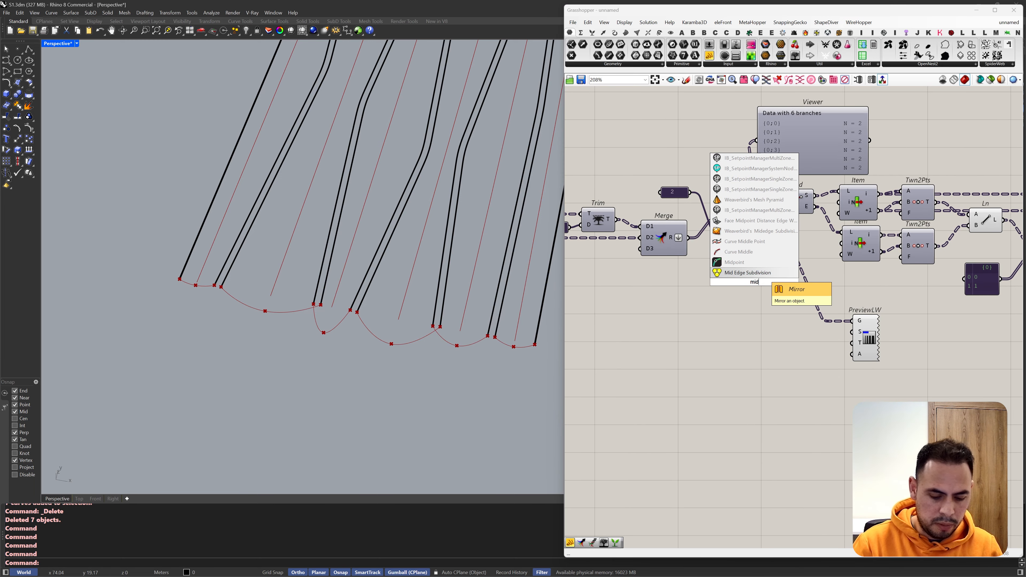
left_click(751, 262)
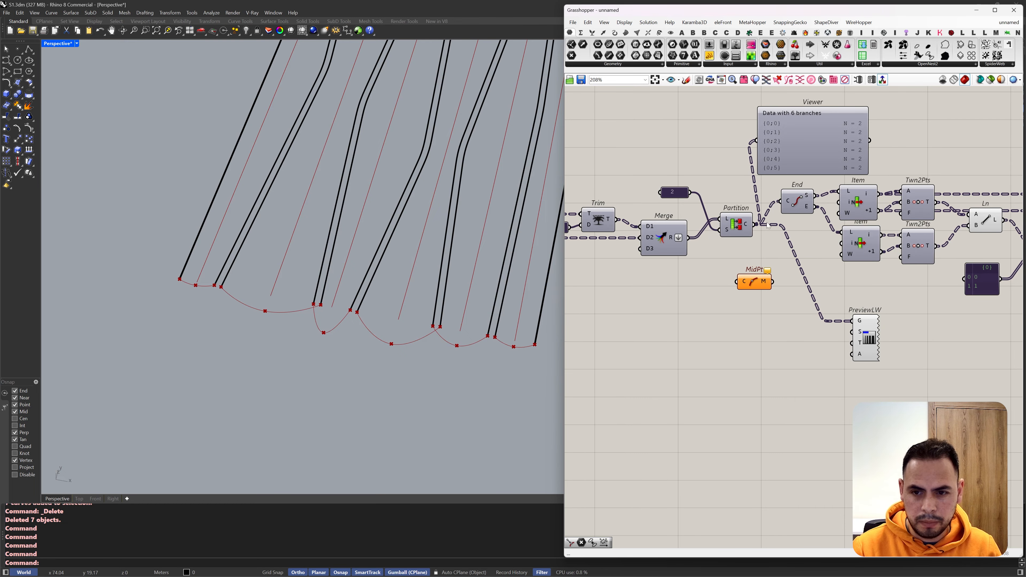
left_click_drag(738, 249, 731, 348)
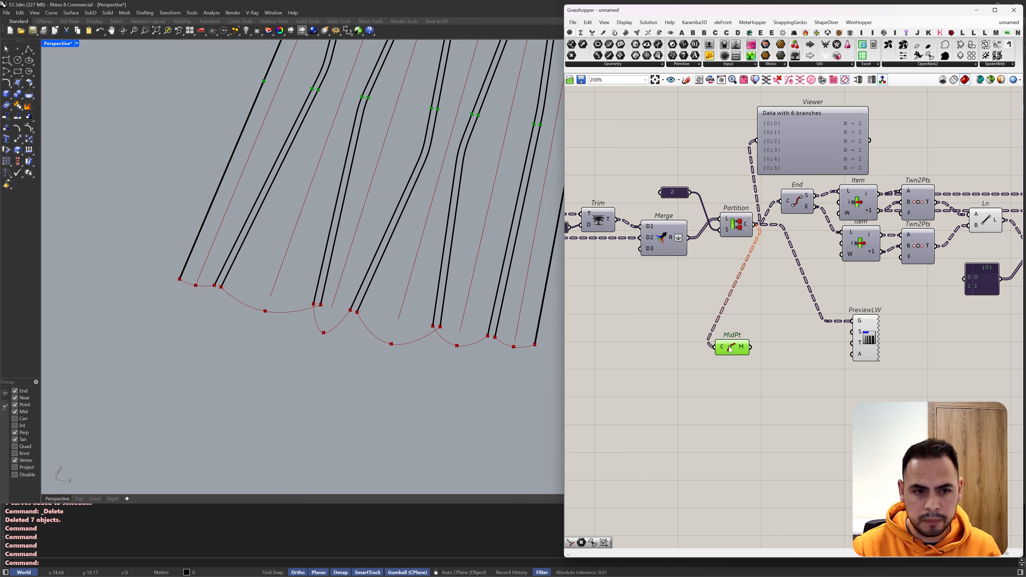
Step: Add a Point List component below MidPt and connect the midpoints to its P input
left_click(745, 381)
double_click(745, 381)
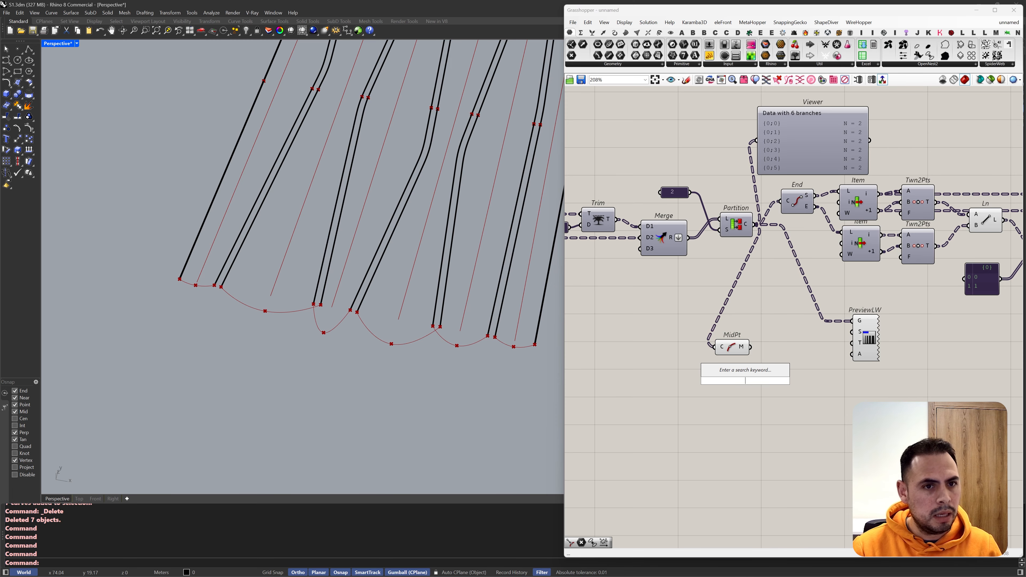
type("point list")
key("Return")
left_click_drag(751, 347, 777, 380)
Step: Add a slider set to 2, connect it to Point List's size input, and check the midpoint numbering
double_click(705, 381)
type("2")
key("Return")
left_click_drag(751, 381, 777, 390)
scroll(472, 208, "up", 5)
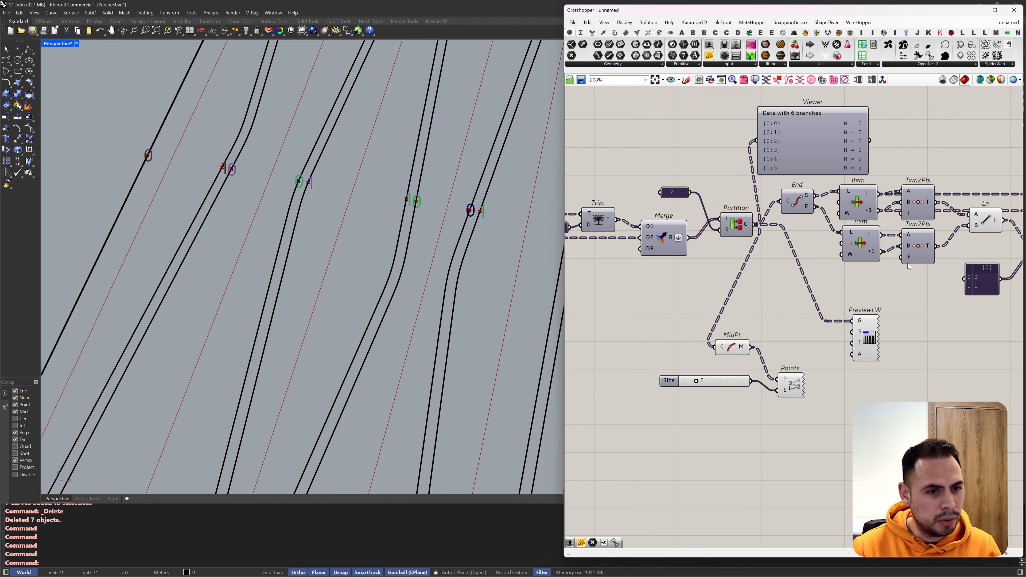
scroll(841, 244, "down", 2)
mouse_move(699, 246)
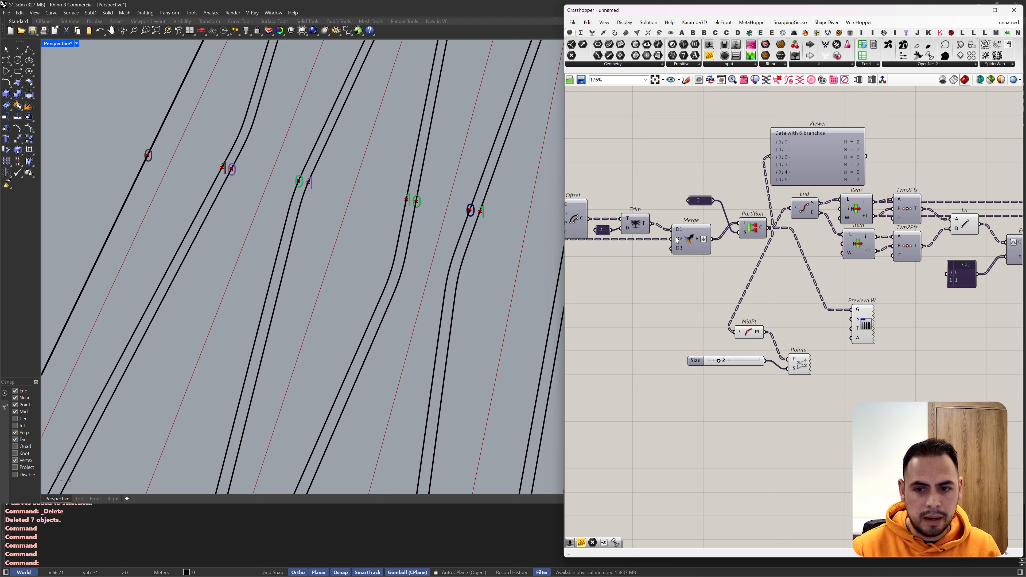
Step: Reconnect MidPt's C input to the Trim output instead of Partition and check the midpoint numbering along the curve pairs
right_click_drag(651, 229, 696, 230)
left_click_drag(696, 224, 781, 328)
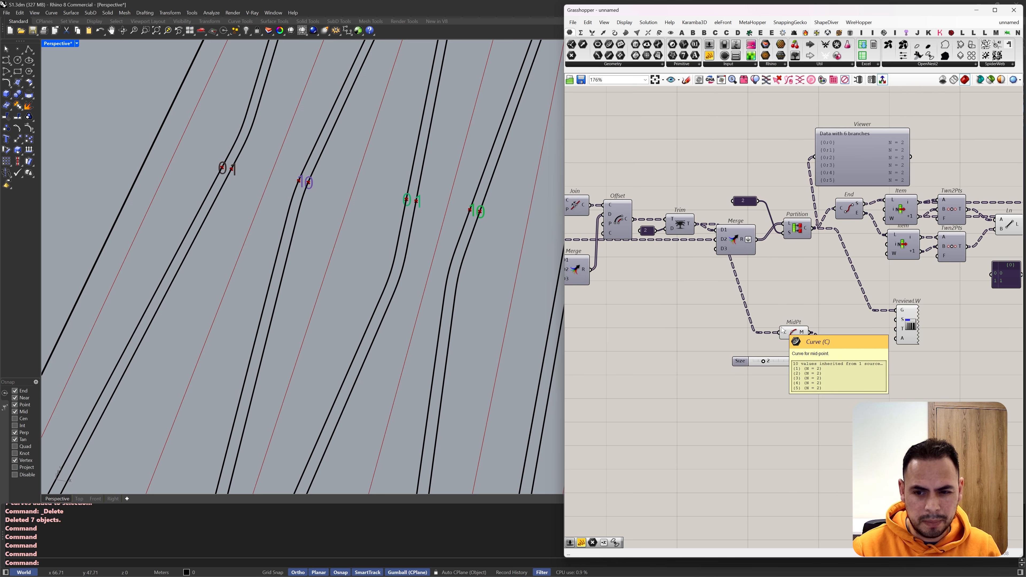
scroll(297, 205, "up", 3)
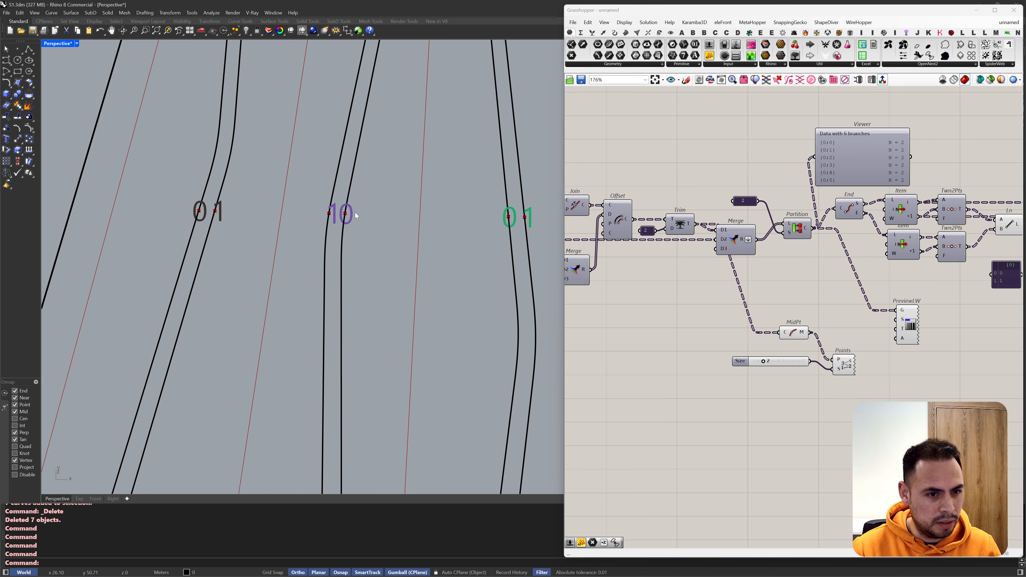
scroll(227, 174, "down", 5)
scroll(224, 181, "up", 6)
scroll(226, 200, "down", 10)
scroll(343, 182, "up", 4)
Step: Make room between Trim and Merge and place the MidPt component just above Trim
right_click_drag(727, 307, 812, 275)
left_click_drag(883, 296, 723, 243)
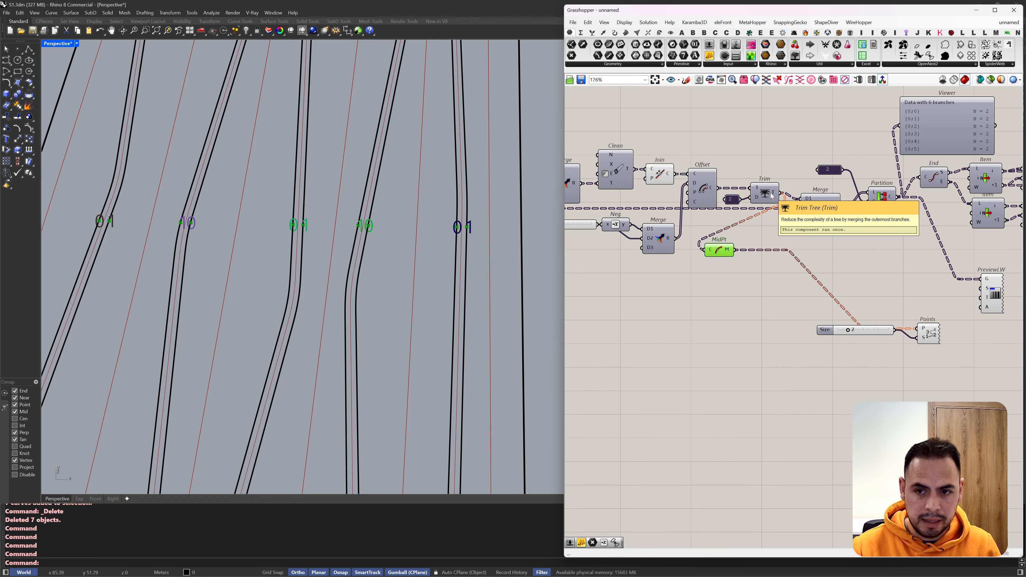
scroll(771, 196, "down", 1)
left_click_drag(783, 198, 923, 204, "alt")
left_click_drag(726, 245, 799, 170)
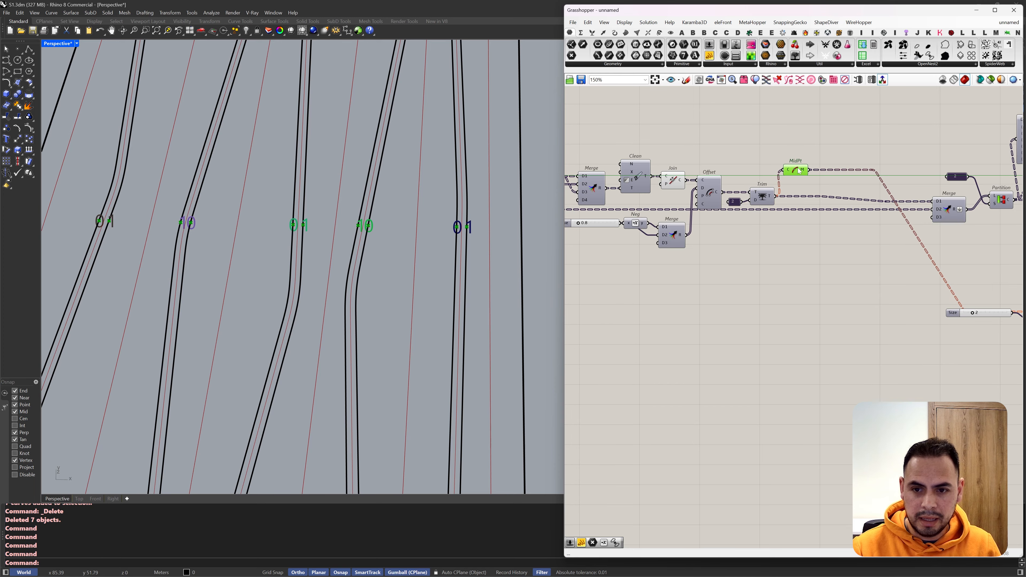
Step: Sort the midpoints with Sort Points and use the sorted indices in a List Item to reorder Trim's curves into Merge's D1
scroll(835, 149, "up", 2)
double_click(838, 150)
type("sort")
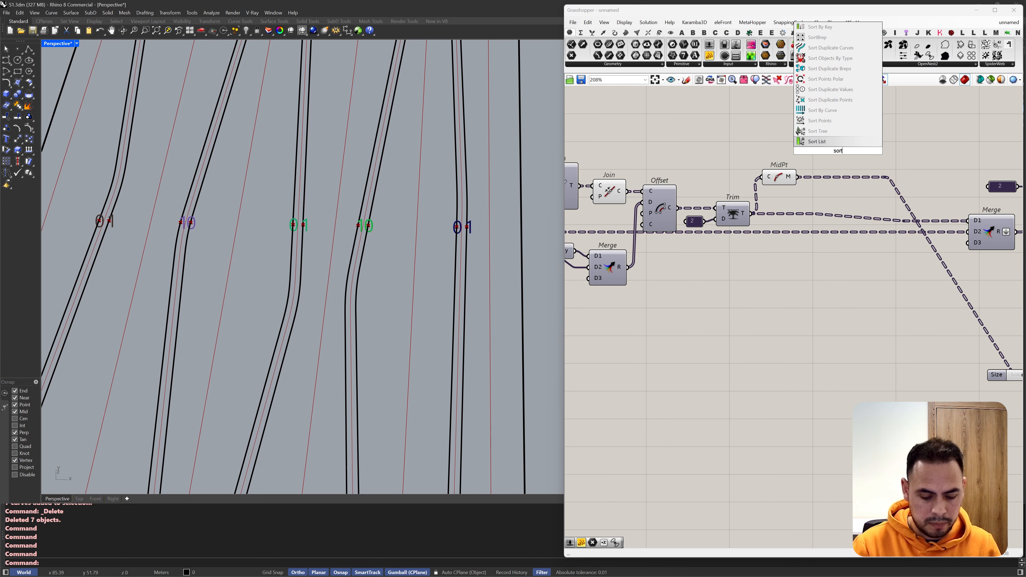
left_click(832, 120)
mouse_move(819, 141)
left_mouse_down()
mouse_move(793, 180)
mouse_move(821, 151)
left_mouse_up()
left_click_drag(878, 222, 877, 232)
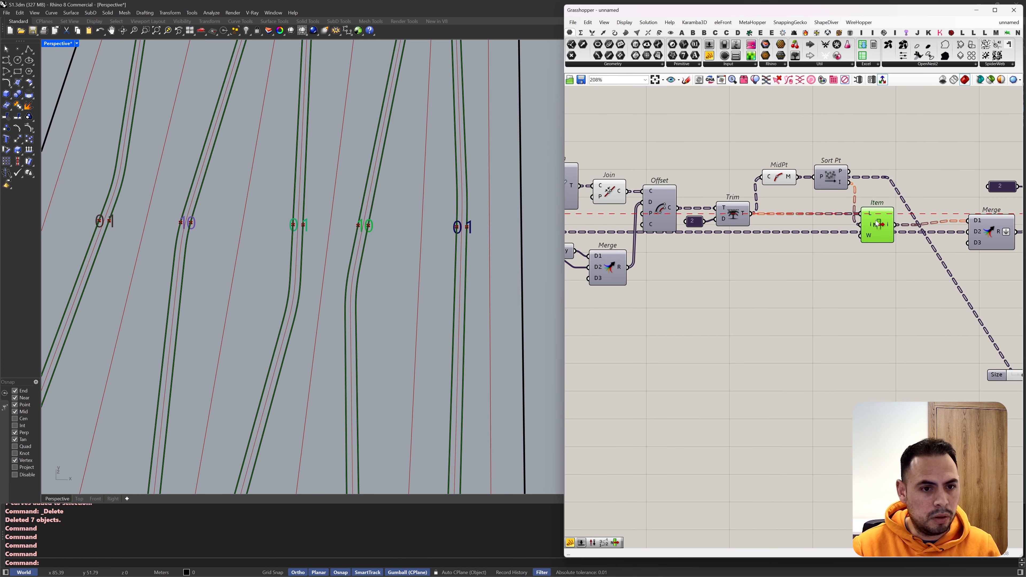
scroll(469, 186, "down", 9)
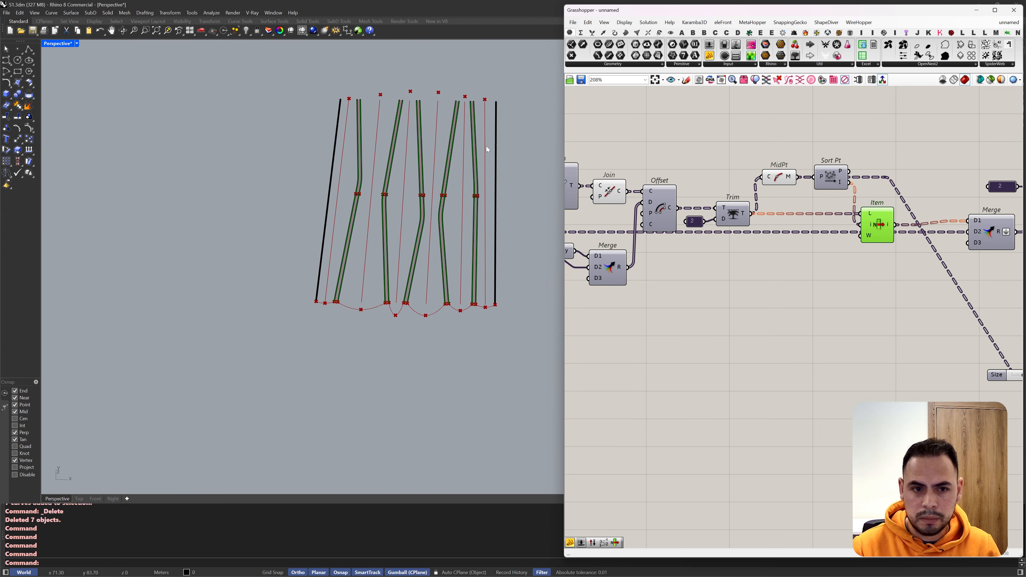
Step: Turn off the preview of the components from Join and Offset through Trim, MidPt, Sort Points and the new List Item
scroll(488, 149, "up", 2)
scroll(787, 157, "down", 4)
left_click_drag(808, 132, 646, 215)
middle_click(646, 215)
left_click(663, 199)
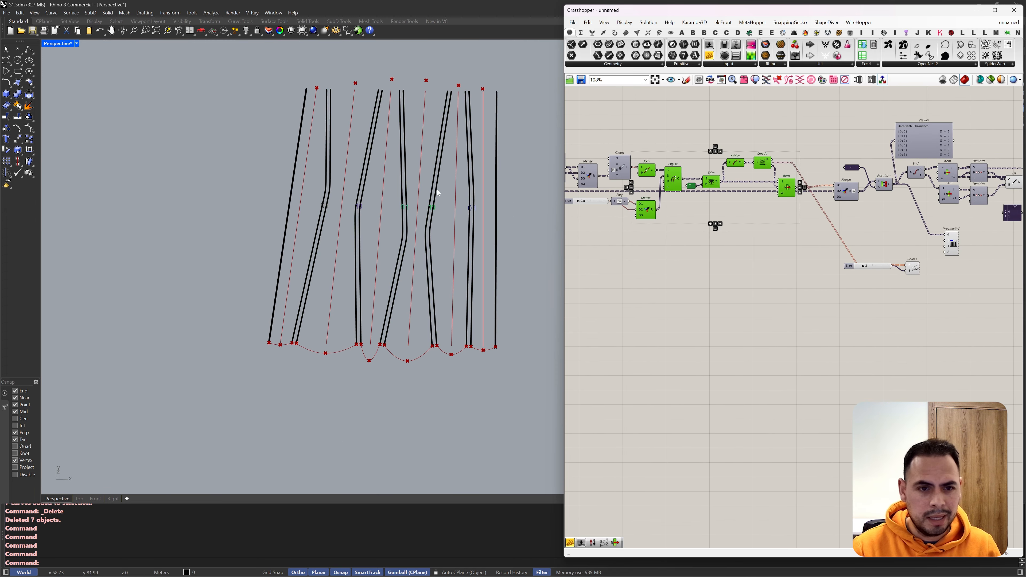
Step: Turn off the preview of the Line component between Twn2Pts and Evaluate Curve, and inspect the curves
scroll(437, 193, "up", 2)
scroll(736, 205, "down", 3)
right_click_drag(736, 204, 642, 203)
scroll(369, 241, "down", 4)
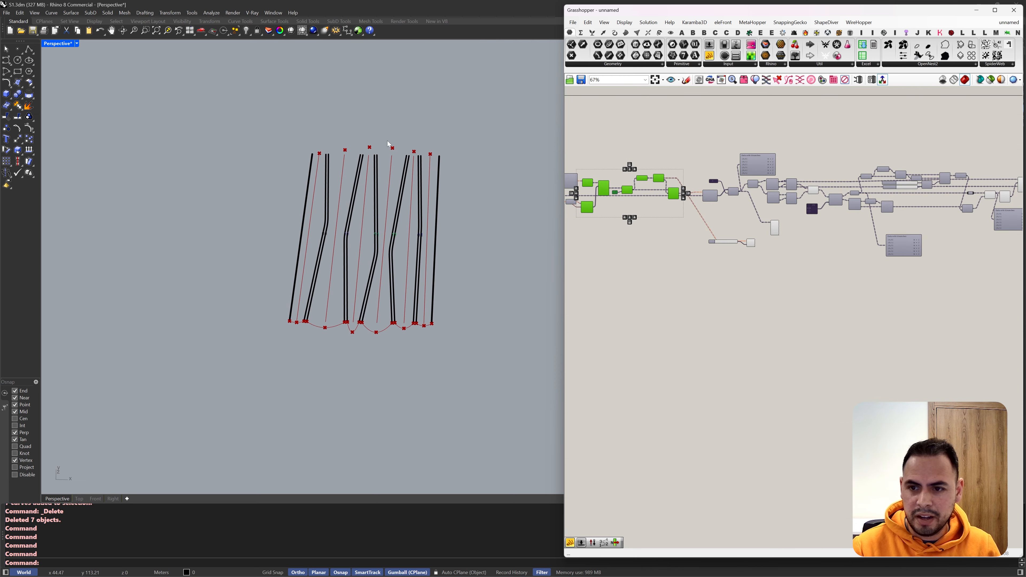
scroll(388, 146, "up", 2)
scroll(767, 247, "up", 5)
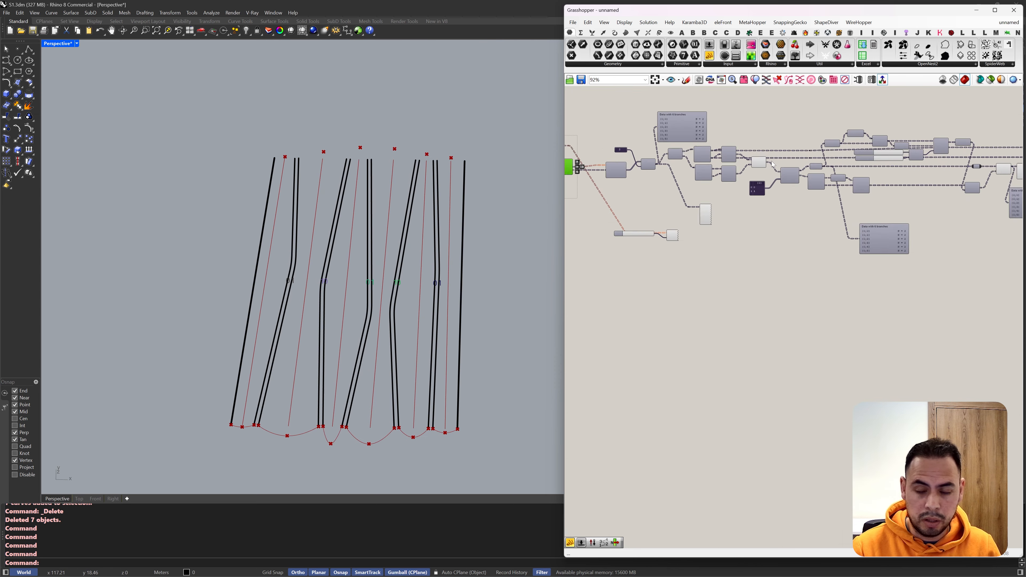
left_click(758, 166)
middle_click(759, 169)
left_click(783, 142)
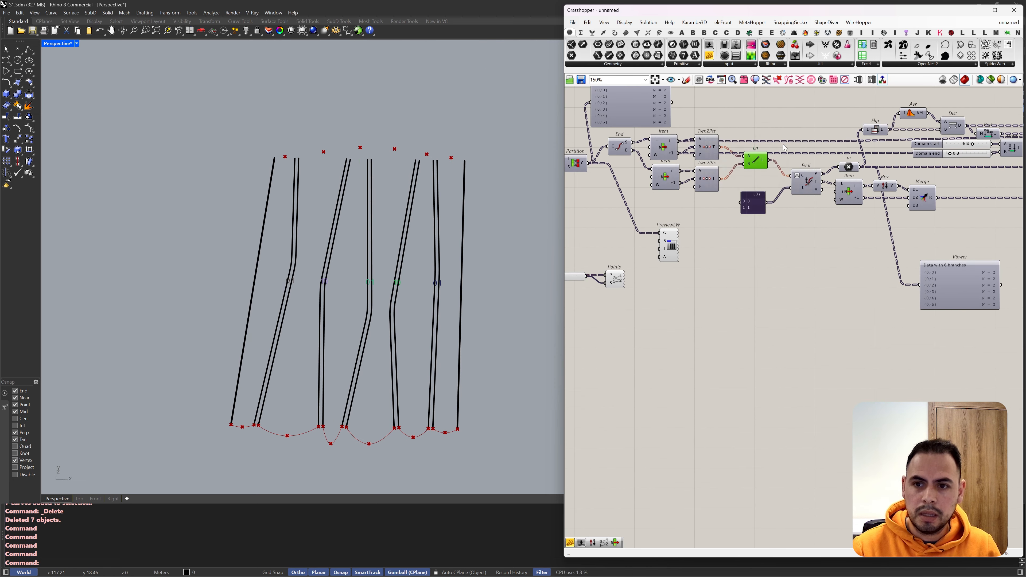
right_click_drag(400, 259, 378, 182)
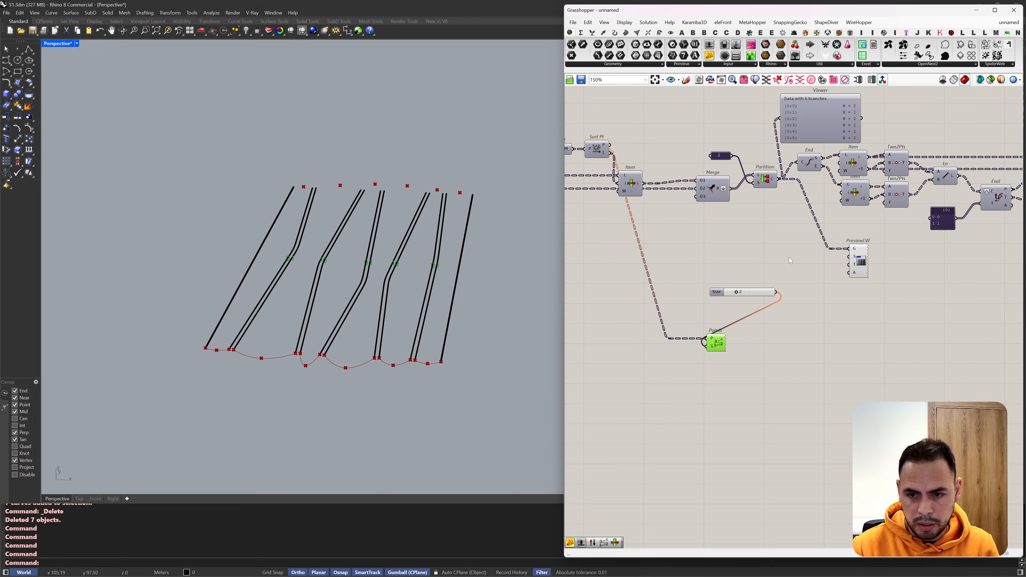
Step: Delete the Point List component and its size slider
key("Delete")
left_click(718, 291)
key("Delete")
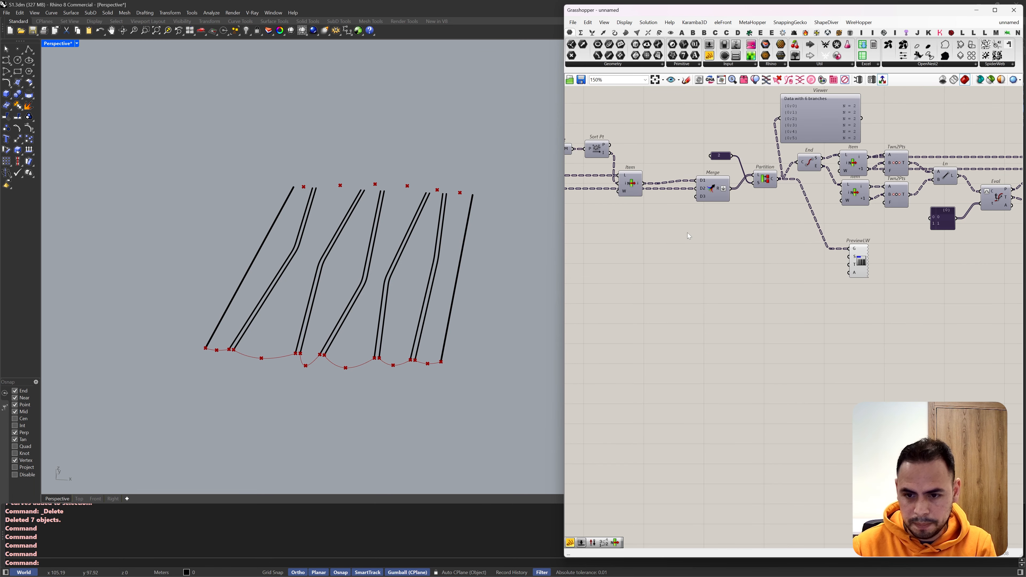
Step: Remove the Viewer beside Move and place a copy of the final Merge and Interpolate components below the originals
scroll(687, 231, "down", 4)
scroll(776, 240, "up", 1)
scroll(856, 218, "up", 5)
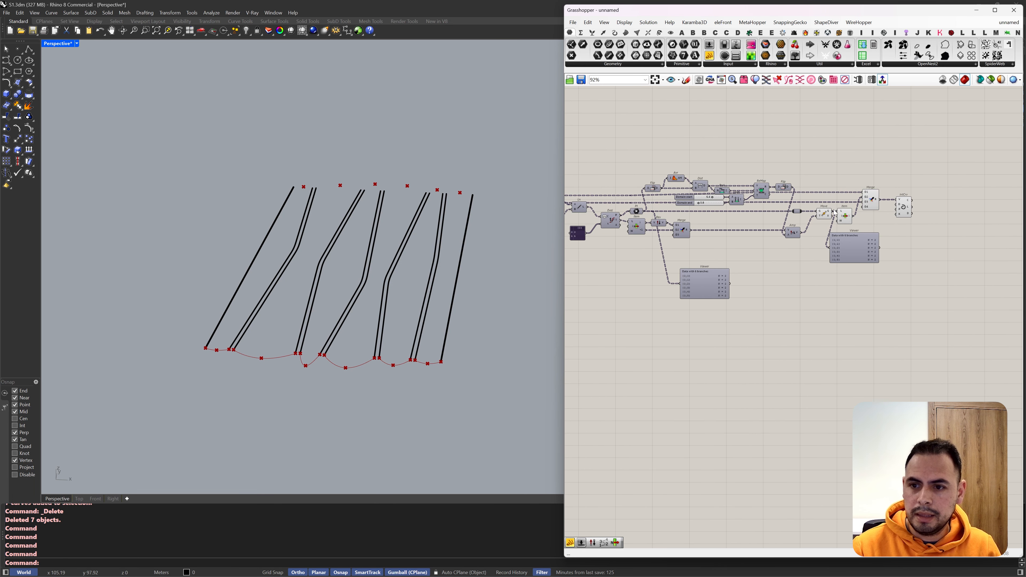
scroll(460, 303, "up", 5)
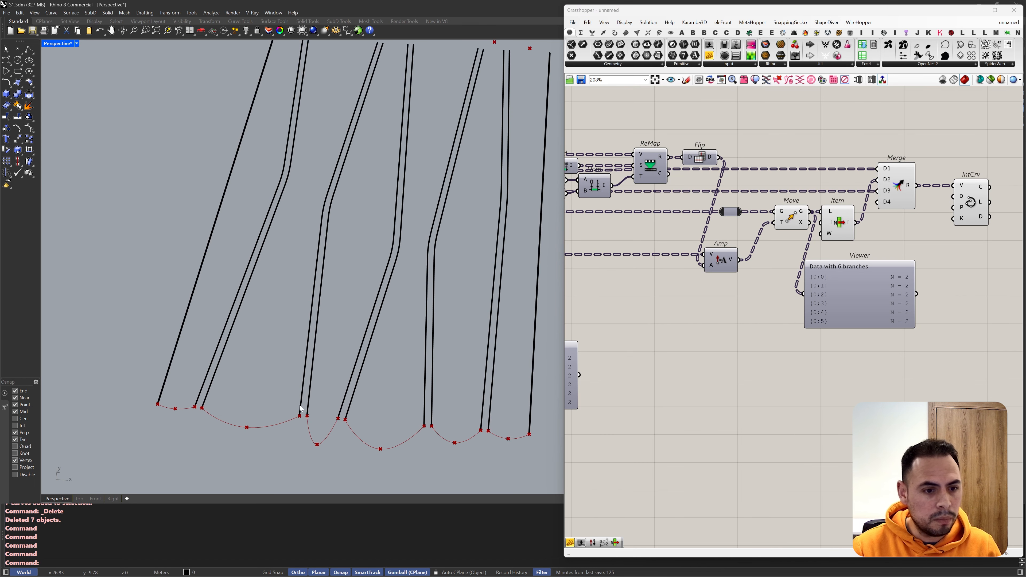
scroll(899, 239, "down", 1)
left_click_drag(922, 226, 841, 335)
scroll(884, 283, "down", 4)
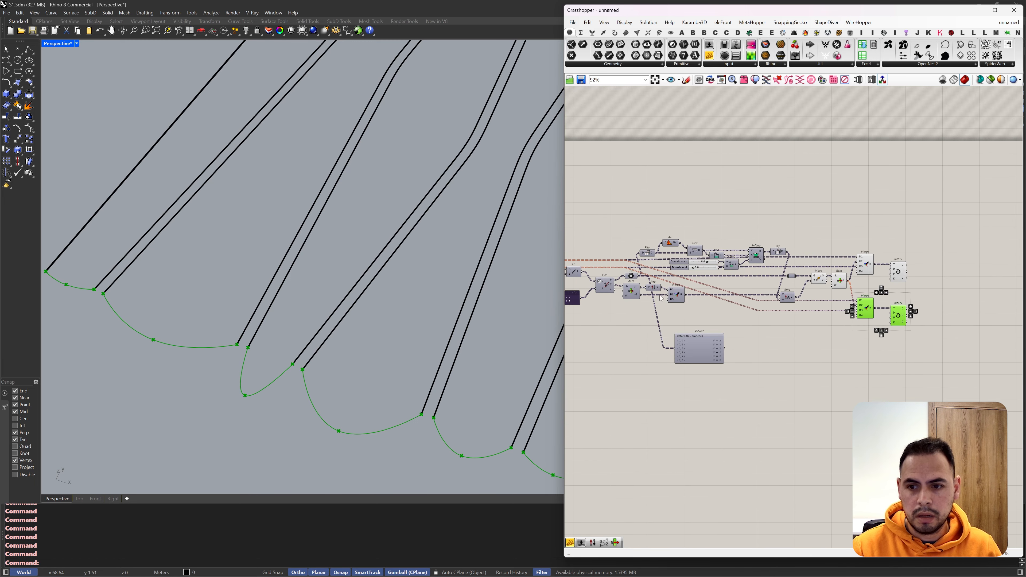
Step: Rewire the copied Merge's D1 and D3 inputs to the two outputs of the lower List Item after End
scroll(718, 277, "up", 3)
right_click_drag(718, 278, 909, 251)
scroll(670, 233, "down", 2)
scroll(619, 245, "up", 3)
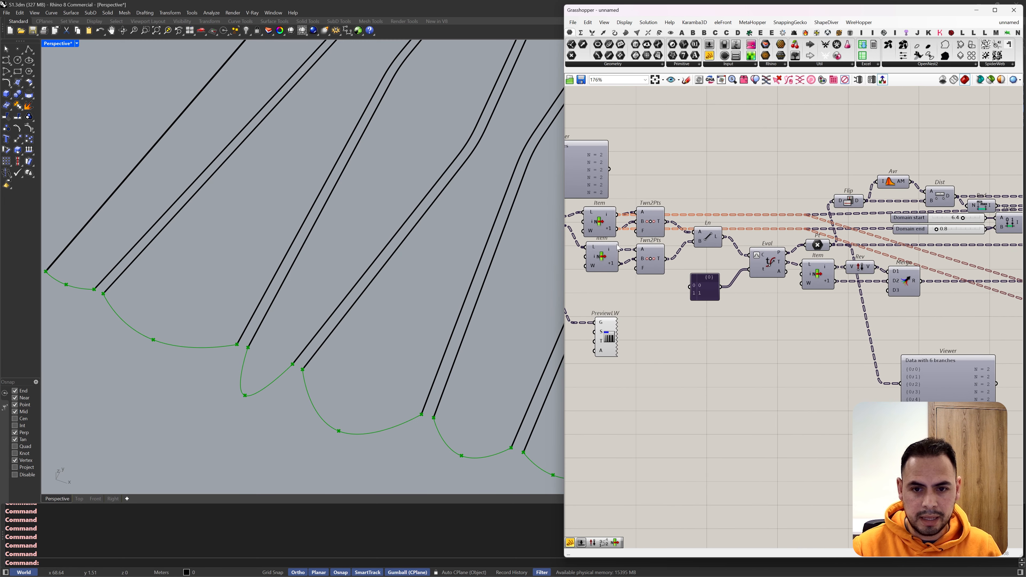
right_click_drag(619, 245, 685, 239)
scroll(685, 240, "down", 5)
left_click_drag(686, 241, 708, 245)
scroll(964, 270, "up", 3)
scroll(933, 262, "down", 4)
scroll(686, 244, "up", 3)
scroll(687, 238, "down", 4)
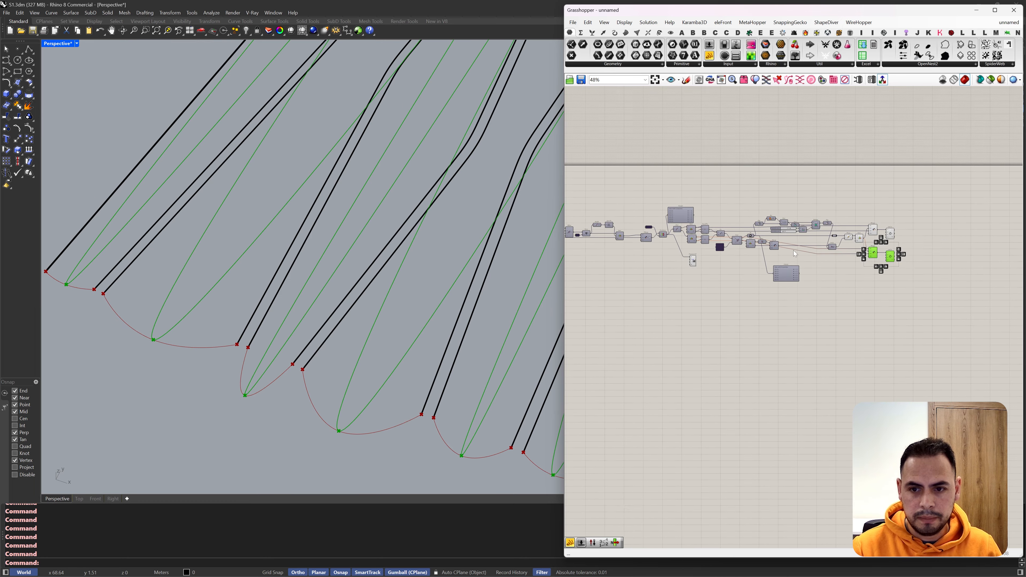
Step: Add a +1 output to the List Item after Move and connect it to the copied Merge's D2 input
right_click_drag(901, 244, 832, 231)
scroll(832, 231, "up", 8)
scroll(640, 226, "up", 4)
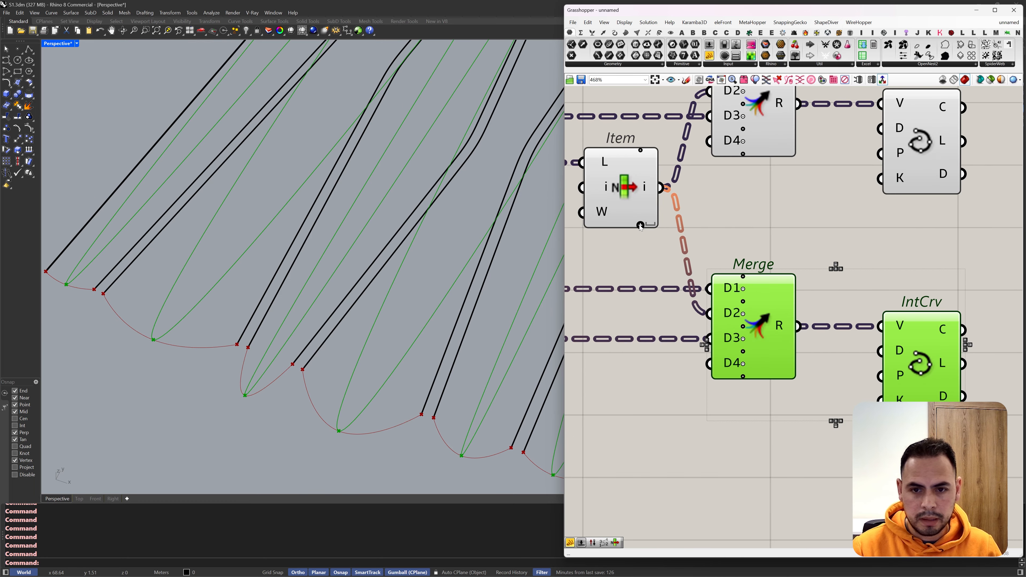
left_click_drag(671, 207, 709, 314)
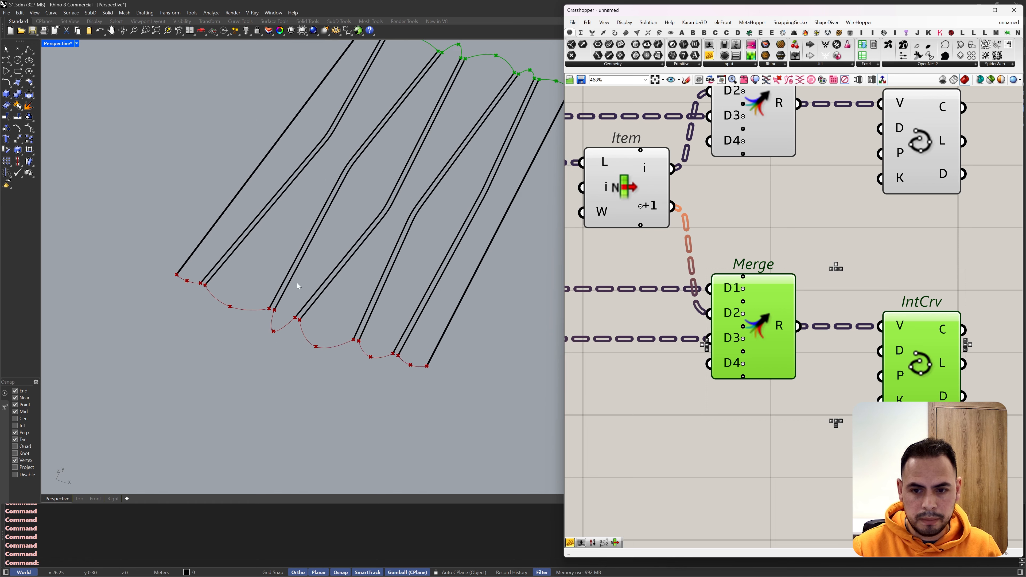
left_click(859, 269)
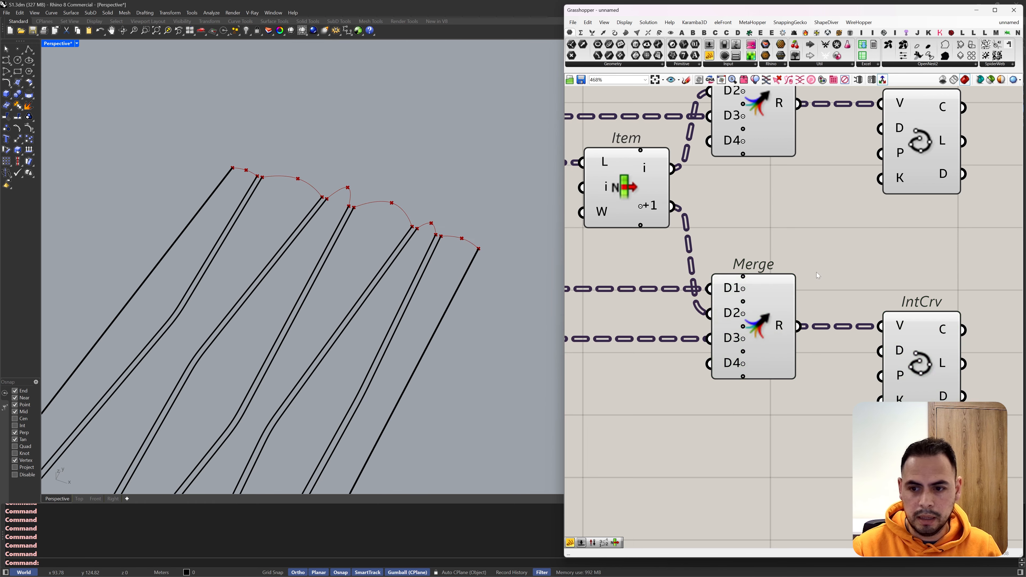
Step: Turn off the preview of Move, its List Item and both Merge components, and inspect the arcs at both curve ends
scroll(816, 272, "down", 5)
scroll(780, 188, "up", 3)
scroll(778, 166, "down", 3)
left_click_drag(775, 142, 678, 285)
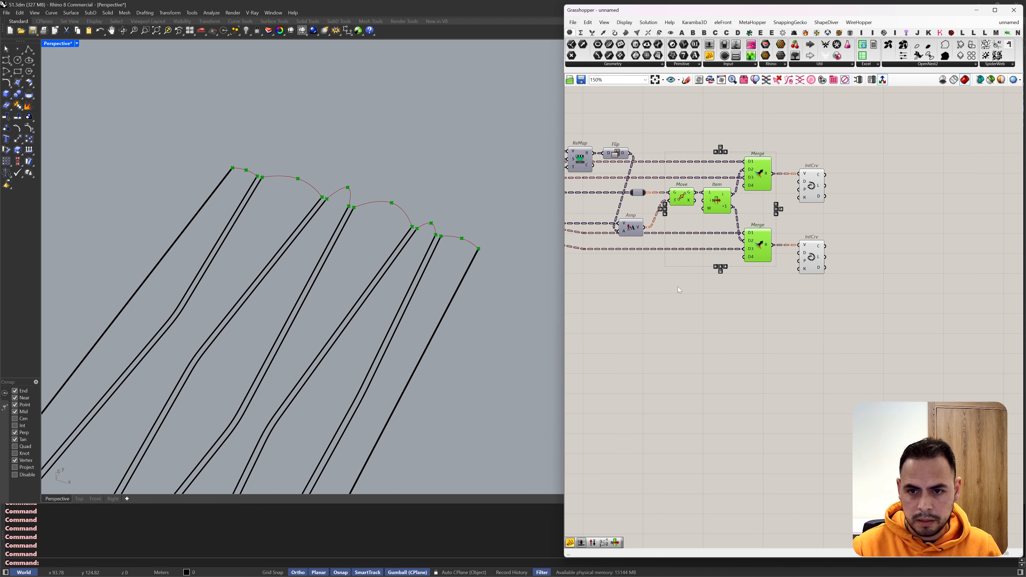
middle_click(677, 286)
left_click(712, 316)
left_click(712, 317)
scroll(416, 201, "down", 5)
mouse_move(416, 201)
right_mouse_down()
mouse_move(421, 179)
mouse_move(378, 209)
mouse_move(422, 195)
mouse_move(420, 164)
mouse_move(424, 199)
right_mouse_up()
scroll(378, 209, "up", 4)
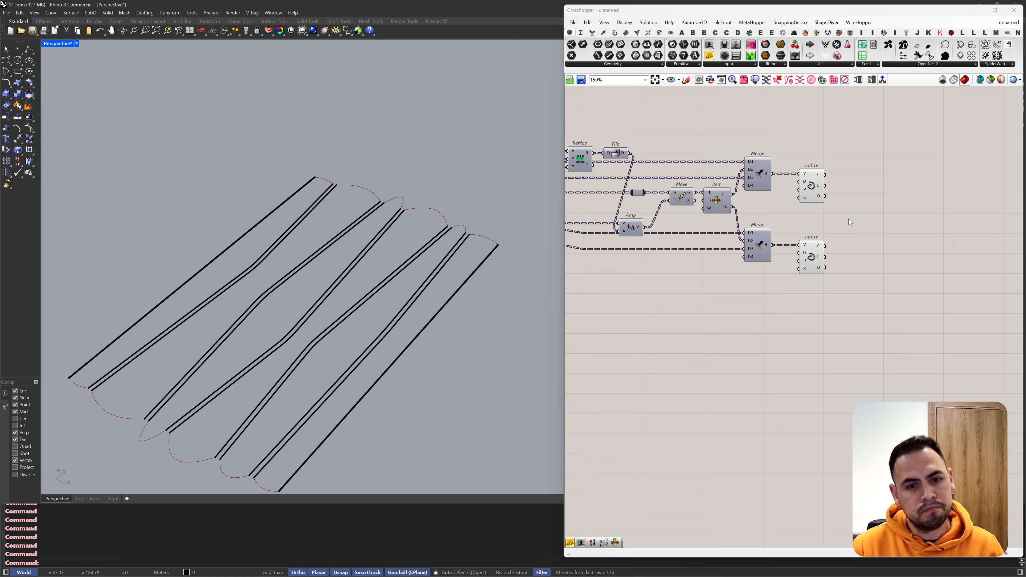
Step: Add a Merge component after the two Interpolate components and connect their C outputs to D1 and D2
double_click(868, 232)
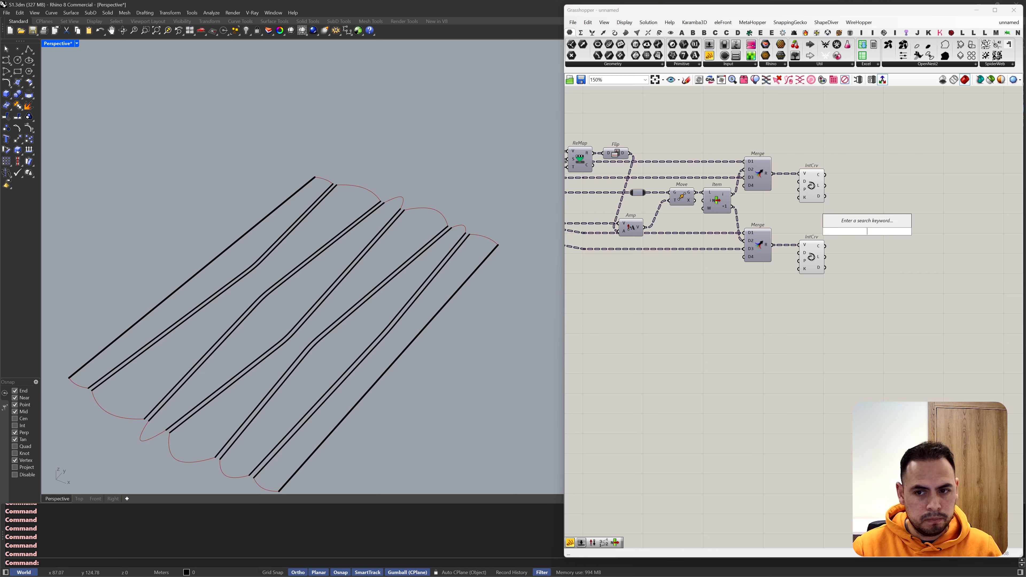
type("m")
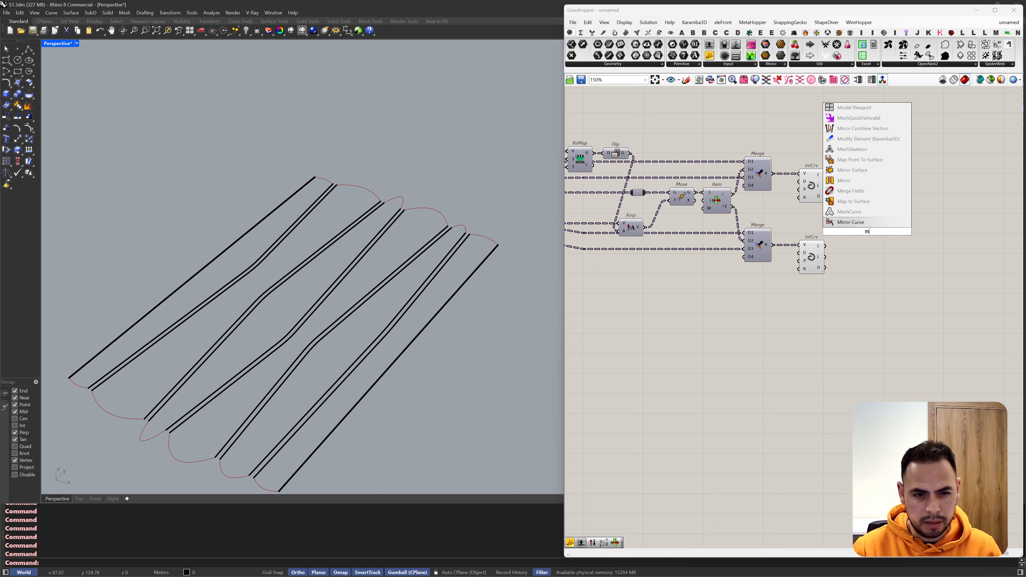
type("erge")
left_click(857, 222)
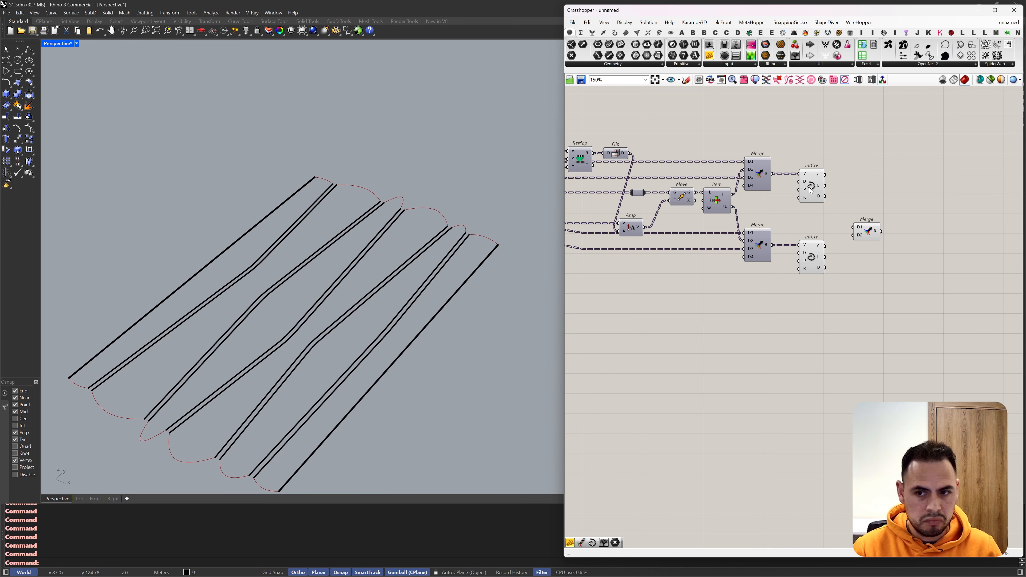
left_click(822, 175)
left_click_drag(826, 174, 876, 224)
scroll(273, 200, "down", 2)
right_click_drag(272, 200, 293, 319)
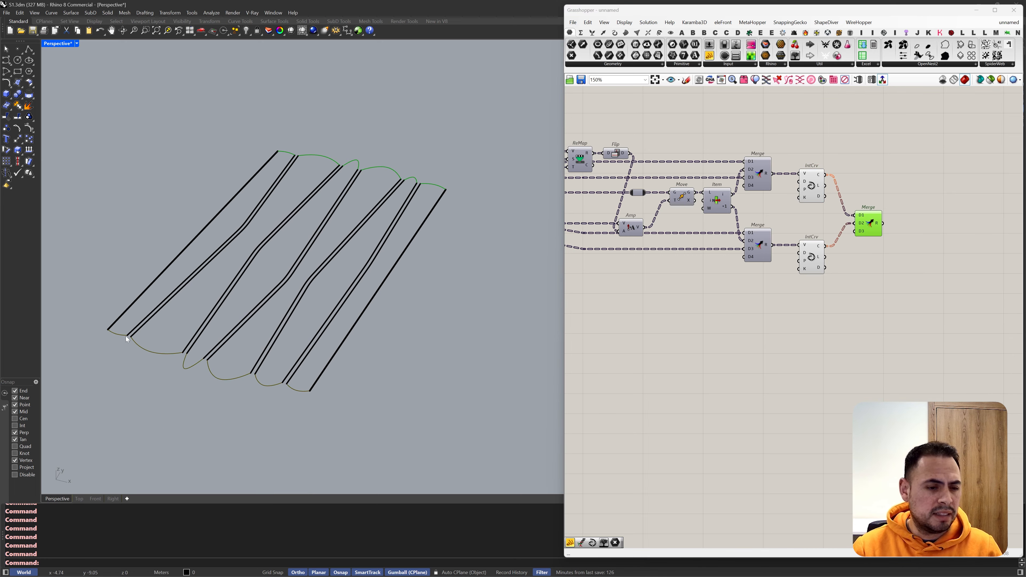
right_click_drag(304, 392, 552, 358)
Step: Turn off the preview of both Interpolate components
left_click_drag(811, 154, 771, 283)
middle_click(771, 284)
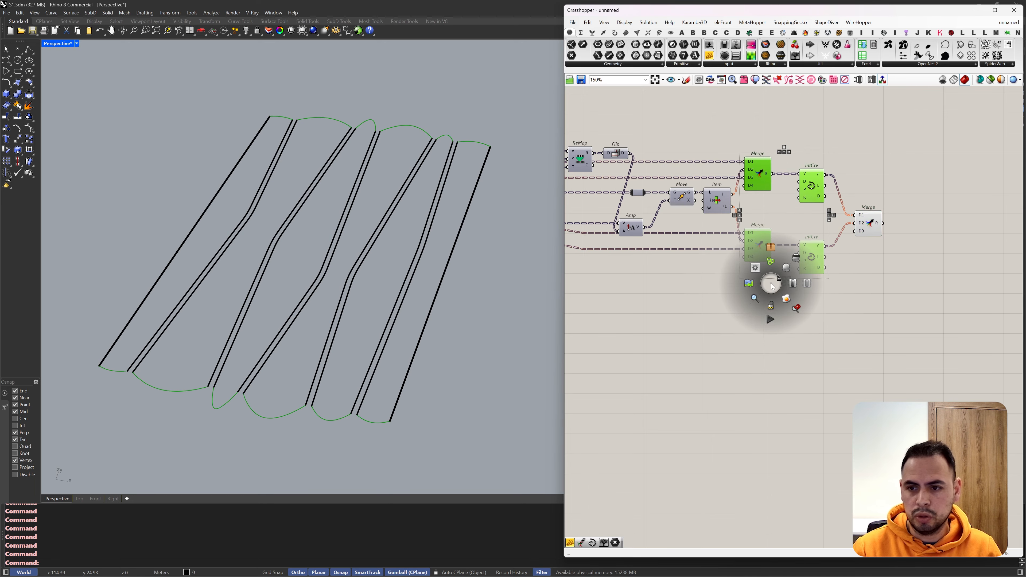
left_click(795, 262)
Step: Copy the PreviewLW component beside the final Merge and feed the merged arcs into its G input
scroll(927, 249, "down", 4)
scroll(606, 247, "up", 3)
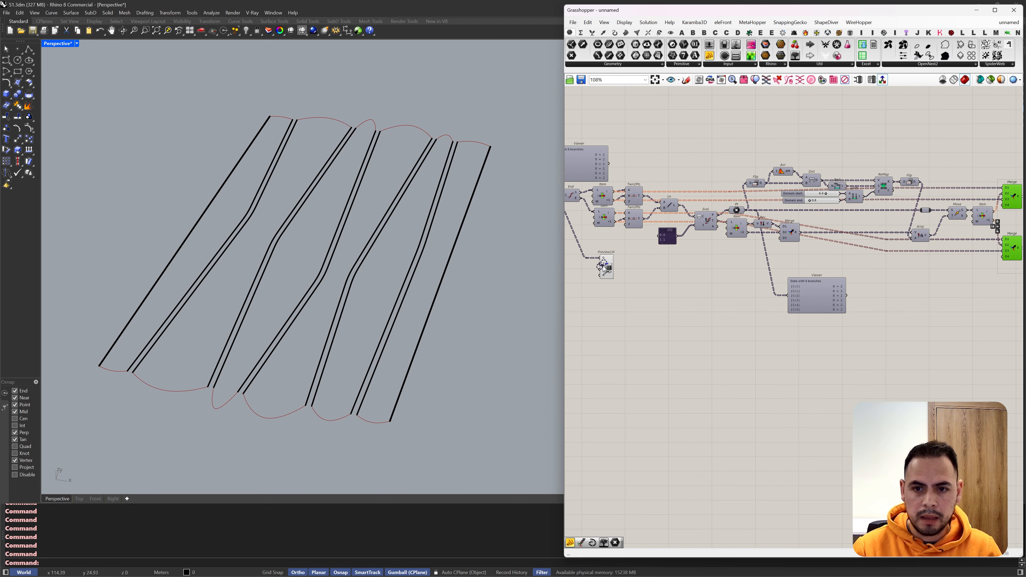
scroll(604, 268, "down", 2)
scroll(603, 267, "up", 3)
left_click_drag(606, 266, 942, 211, "alt")
scroll(644, 274, "down", 4)
scroll(912, 274, "up", 3)
scroll(972, 255, "up", 4)
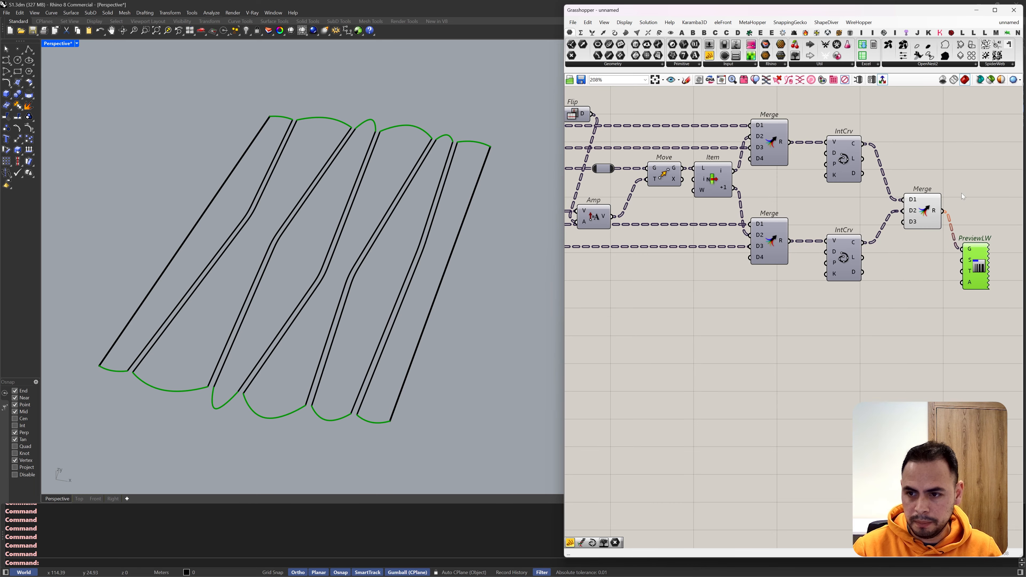
left_click(960, 193)
right_click_drag(921, 228, 806, 232)
left_click_drag(856, 269, 922, 291)
Step: Add a Move component above PreviewLW and connect the final Merge's R output to its G input
left_click(914, 218)
double_click(915, 220)
type("move")
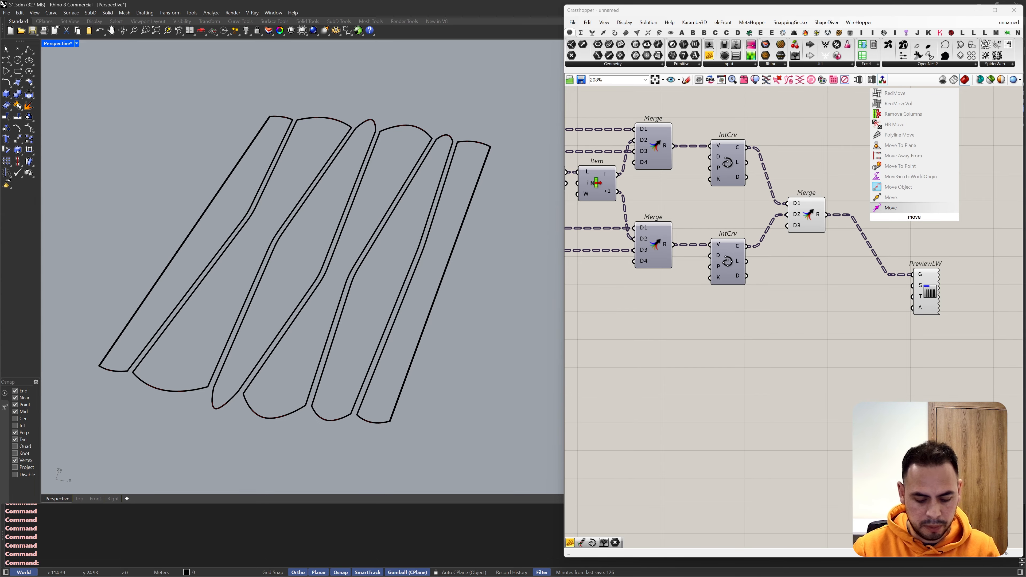
left_click(891, 201)
left_click_drag(897, 211, 826, 214)
Step: Add a Unit Z component, connect it to the new Move's T input, and space out the two components
double_click(831, 275)
type("z")
left_click(835, 265)
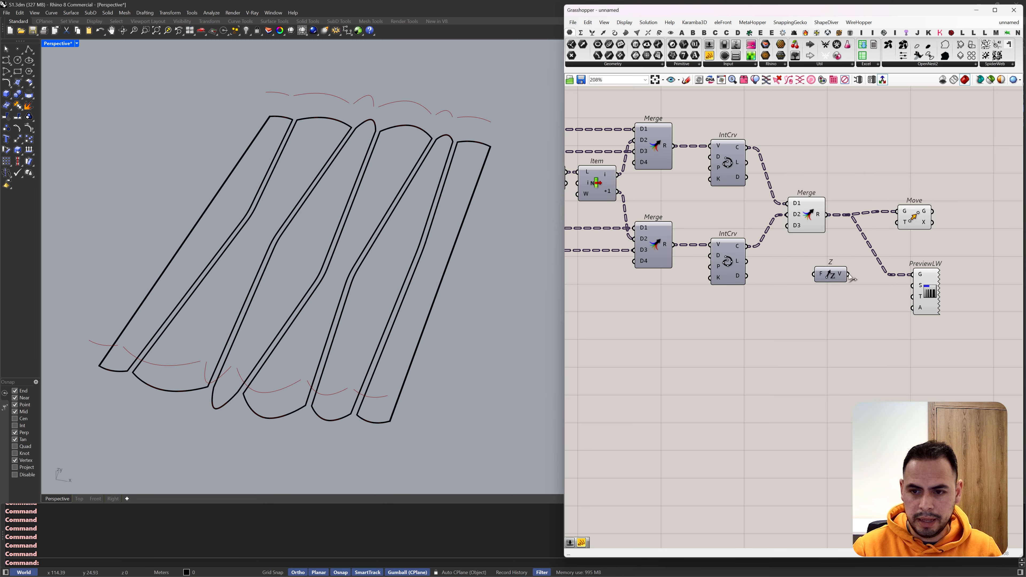
left_click_drag(848, 275, 930, 221)
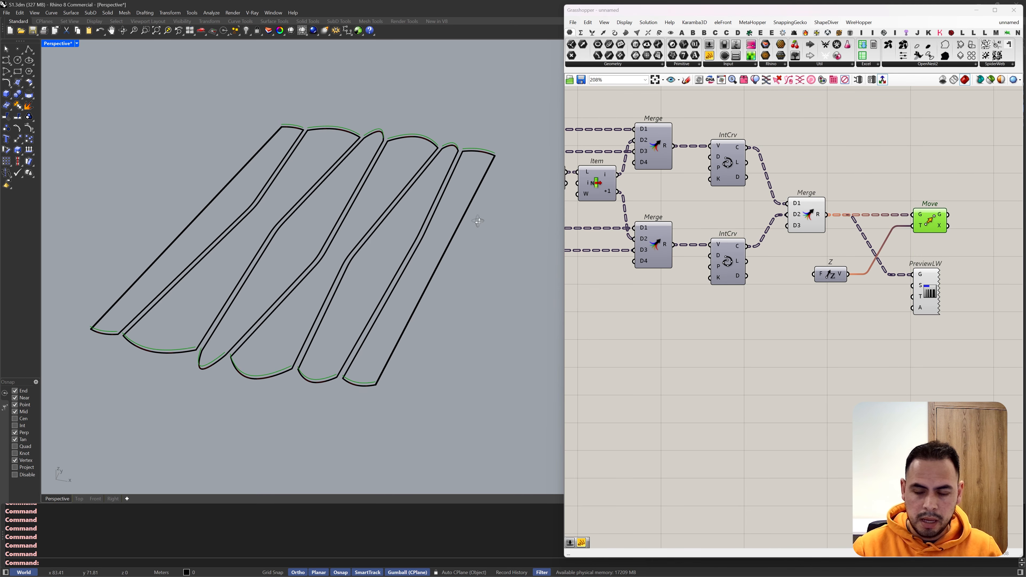
mouse_move(478, 221)
right_mouse_down()
mouse_move(477, 212)
mouse_move(483, 219)
right_mouse_up()
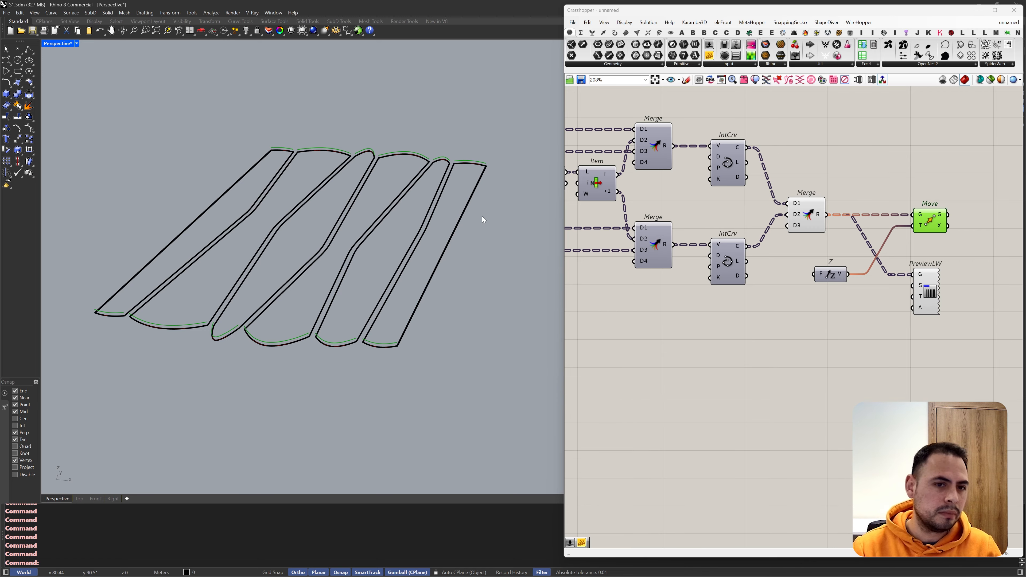
left_click_drag(830, 275, 927, 261)
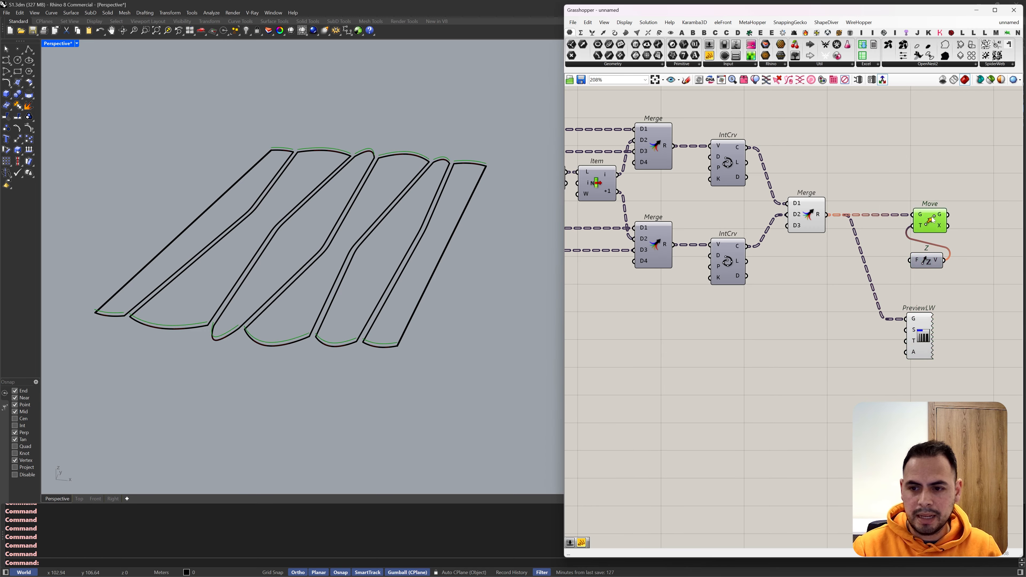
left_click_drag(930, 221, 978, 221)
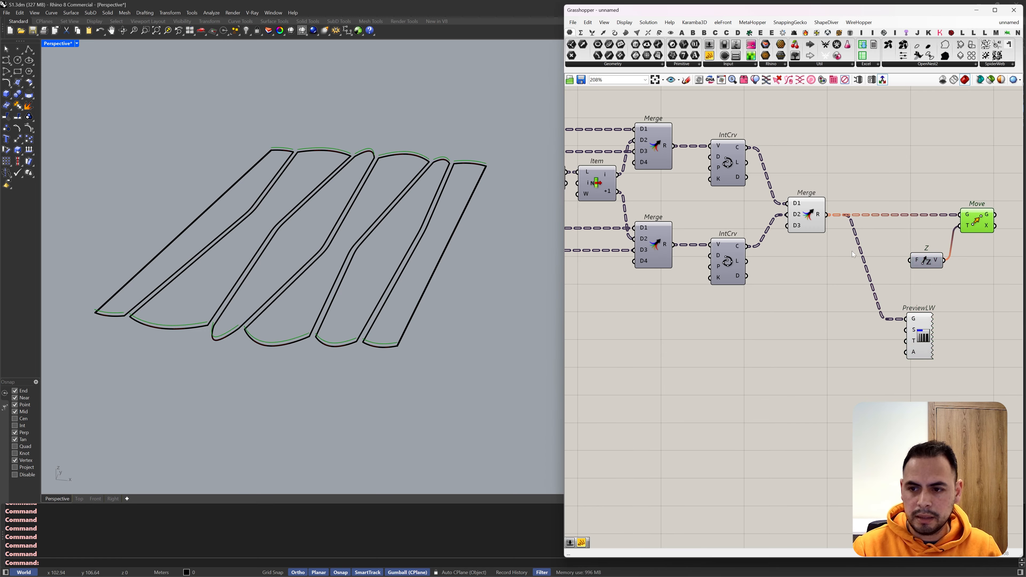
Step: Add a Graph Mapper below the final Merge and set its graph type to Sine
double_click(835, 289)
type("graph")
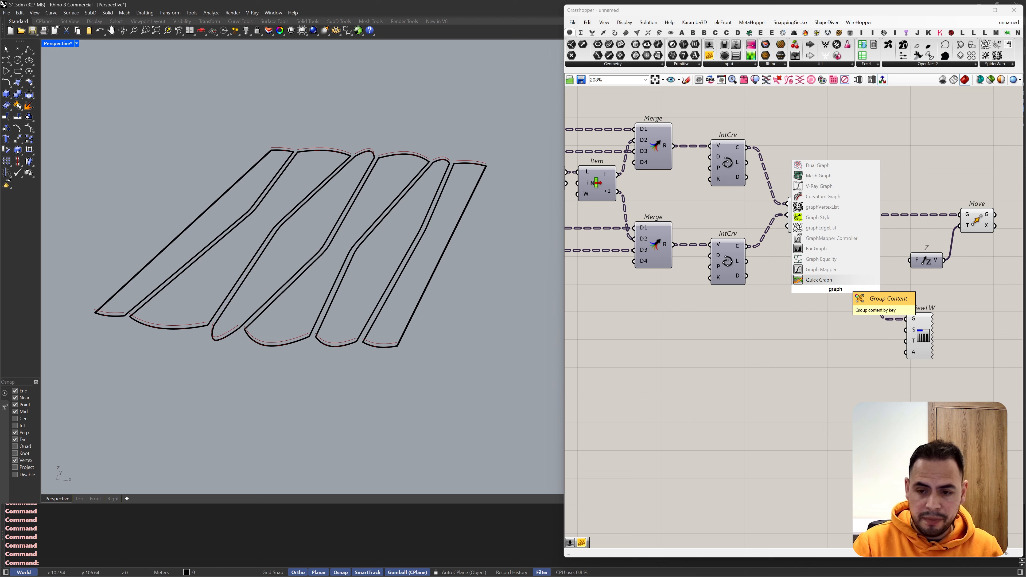
left_click(846, 273)
left_click_drag(844, 309, 873, 309)
right_click(874, 309)
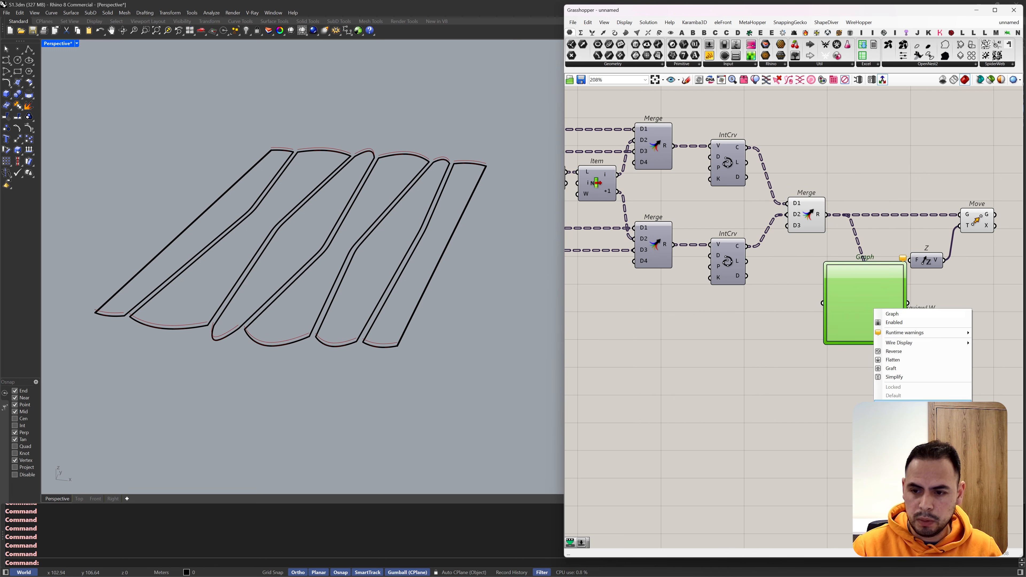
mouse_move(897, 405)
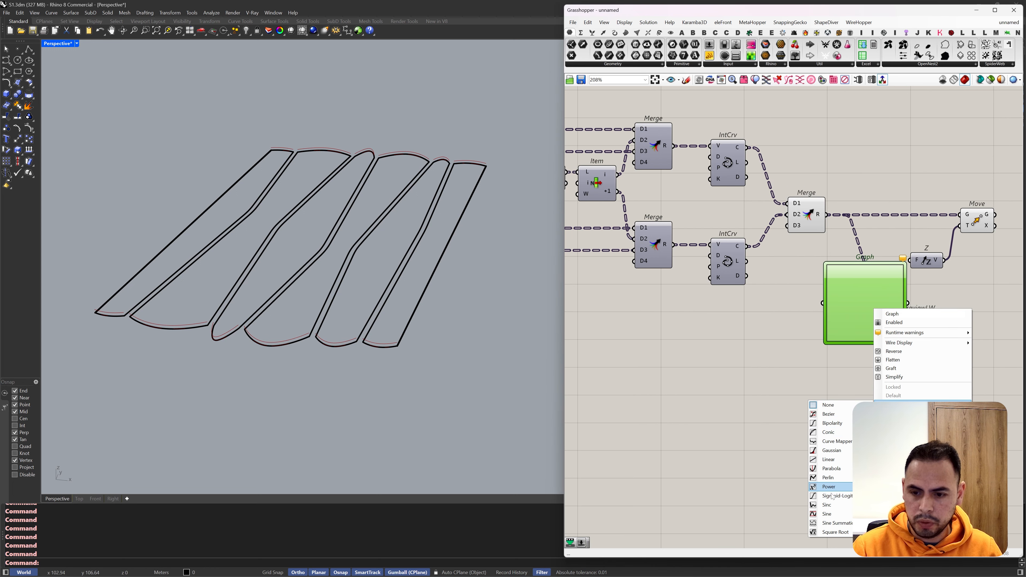
left_click(827, 514)
scroll(896, 278, "up", 2)
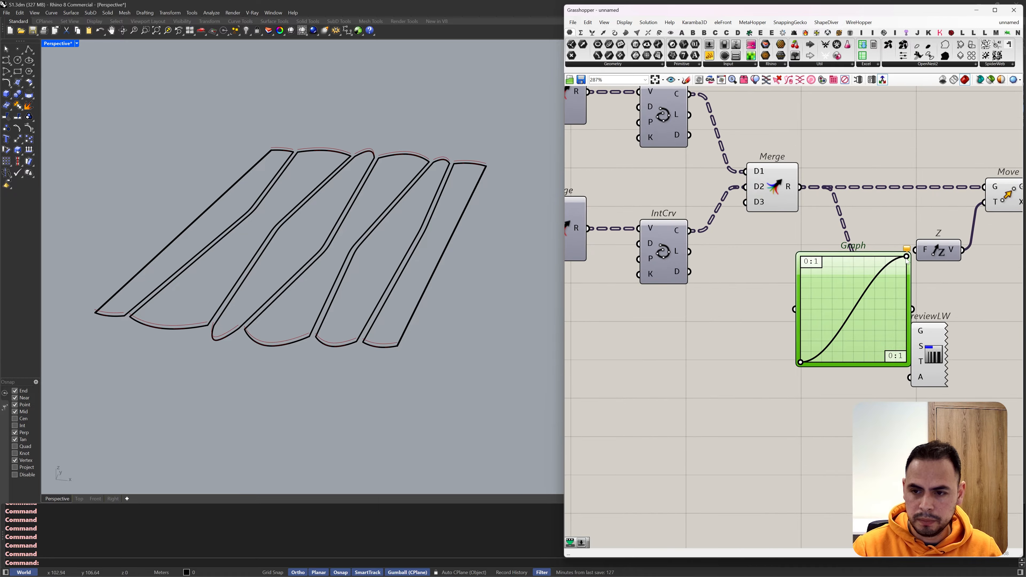
Step: Reshape the Graph Mapper's sine curve to about three full waves and move PreviewLW further down below it
left_click_drag(906, 259, 818, 227)
scroll(818, 227, "down", 1)
right_click_drag(818, 227, 749, 237)
left_click_drag(847, 346, 829, 525)
left_click(686, 404)
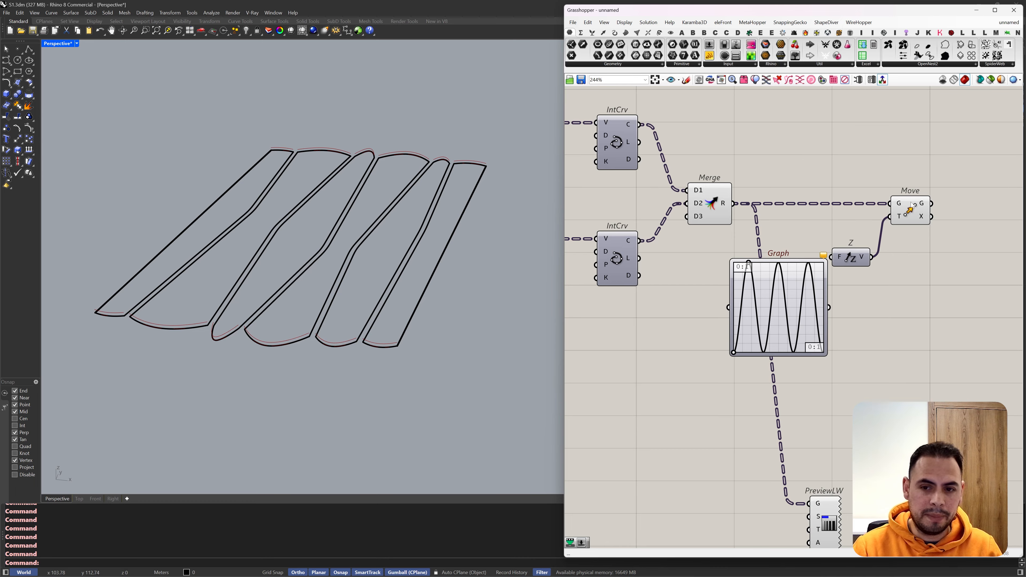
Step: Shift Move and Unit Z away from the Graph Mapper, add a List Length component and feed it the lower Interpolate's C output
left_click_drag(922, 195, 982, 209)
double_click(849, 183)
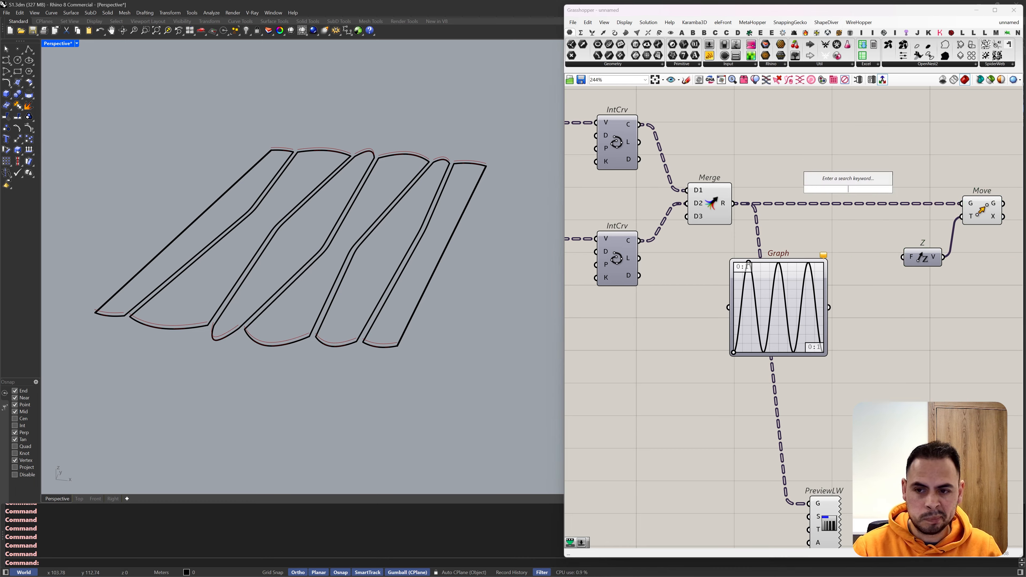
type("list l")
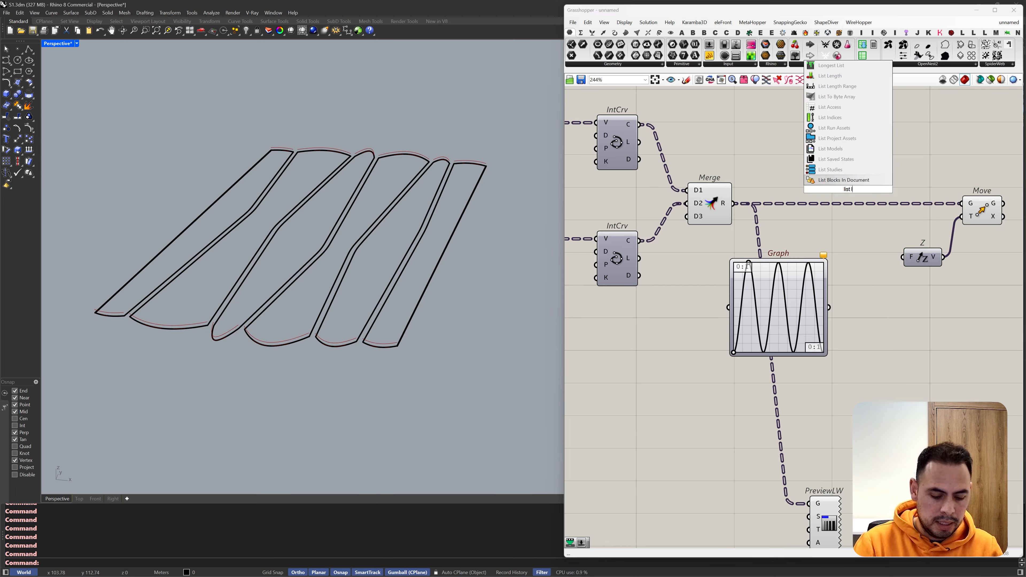
type("ength")
key("Return")
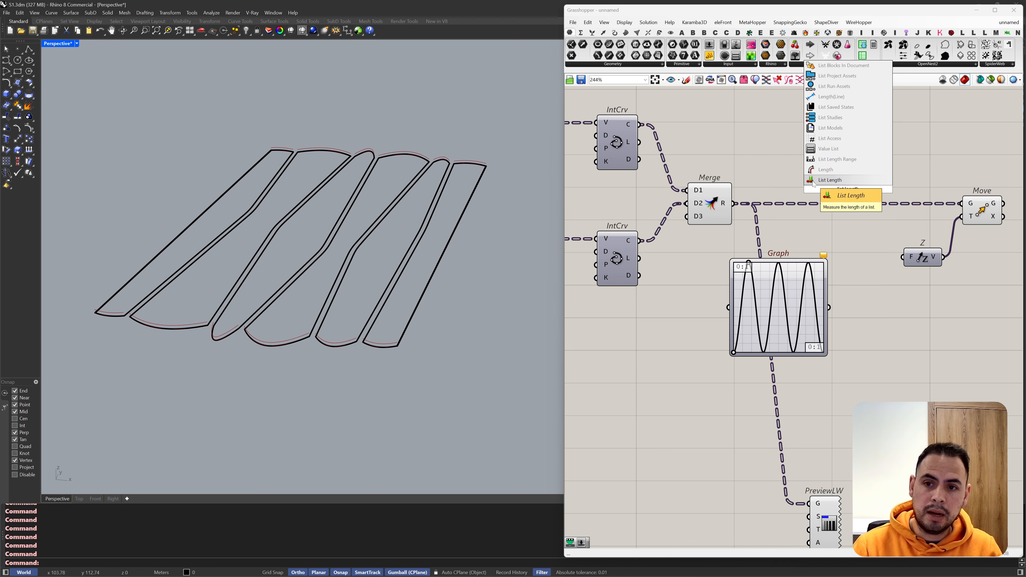
left_click_drag(641, 241, 807, 358)
Step: Add a Range component and drive its N input from List Length through an x-1 expression
double_click(814, 288)
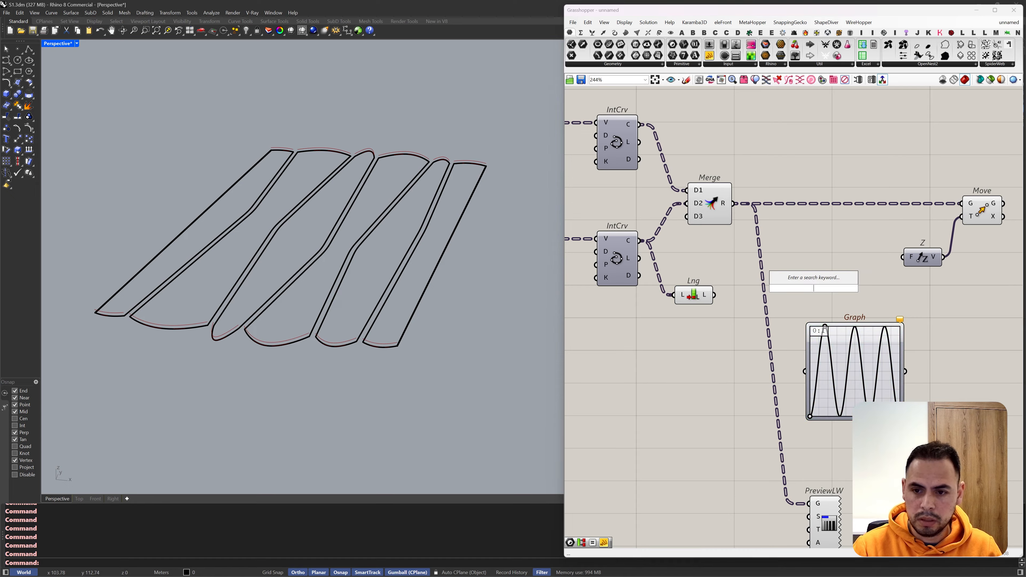
type("range")
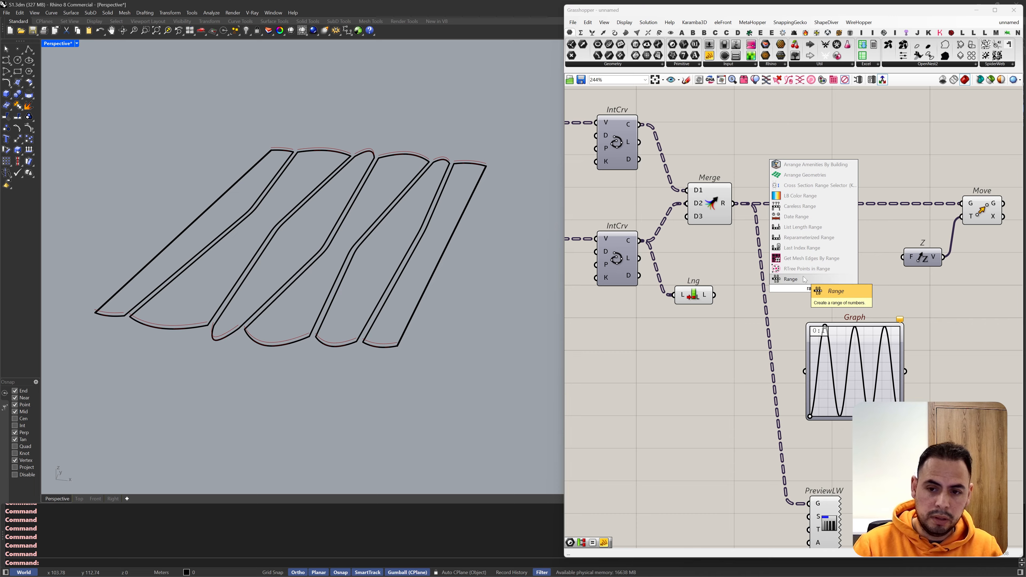
left_click(796, 283)
double_click(730, 326)
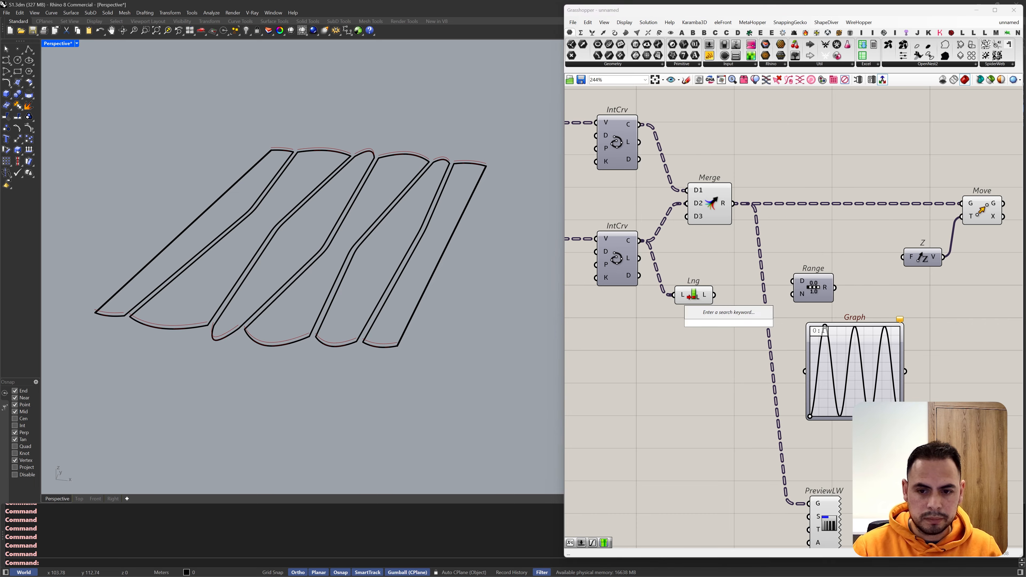
type("x-1")
left_click(729, 315)
mouse_move(714, 295)
left_mouse_down()
mouse_move(709, 321)
mouse_move(745, 295)
left_mouse_up()
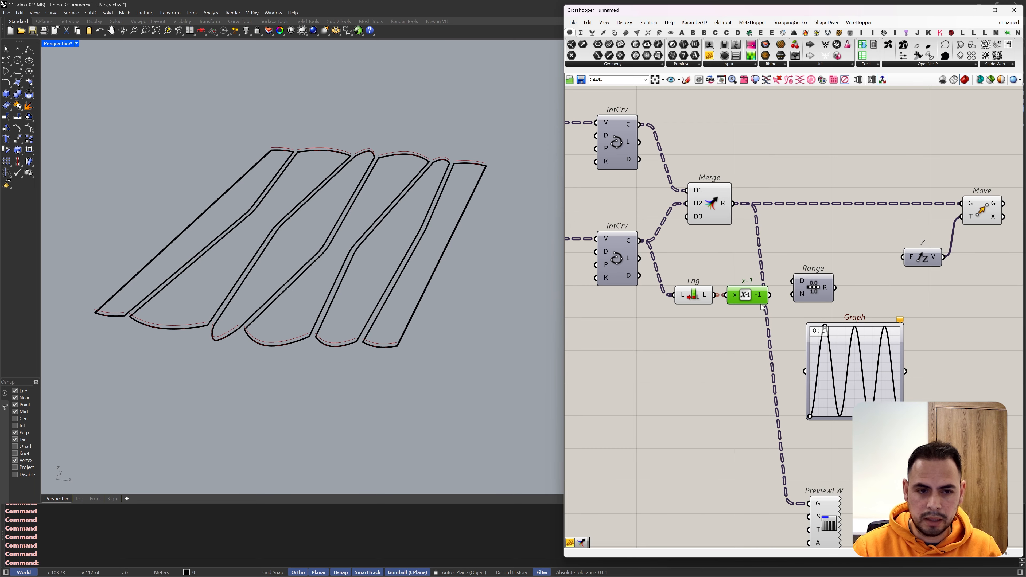
left_click_drag(770, 295, 805, 294)
left_click(824, 294)
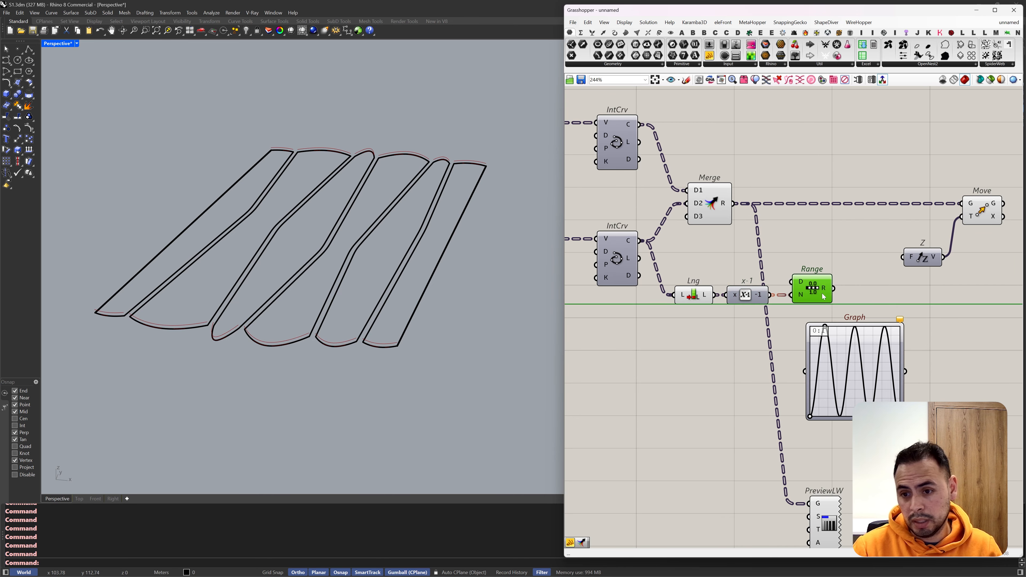
Step: Add a Panel above the Range component and show the x-1 output in it
left_click(709, 56)
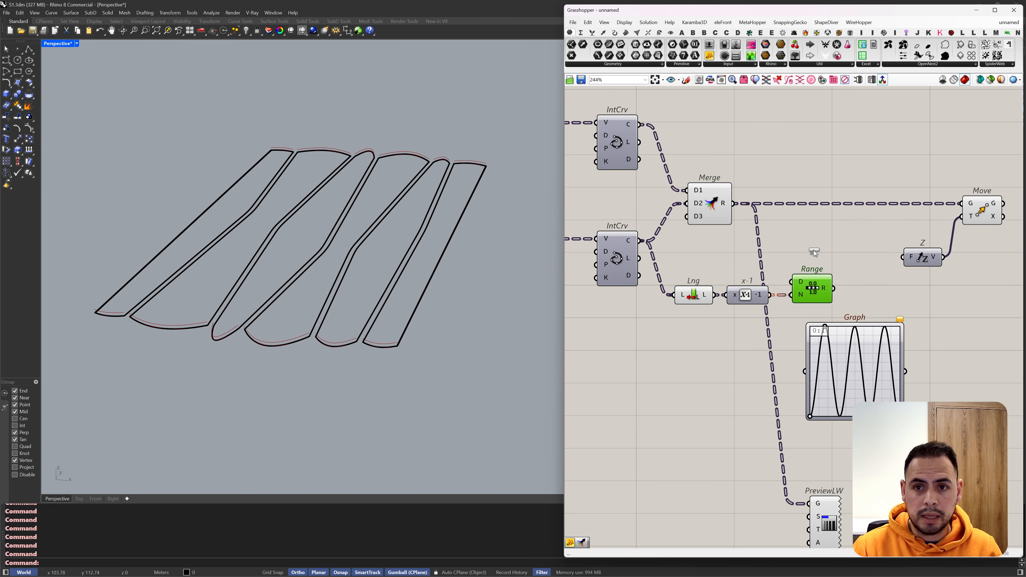
scroll(811, 247, "up", 3)
left_click(809, 248)
left_click_drag(745, 324, 703, 238)
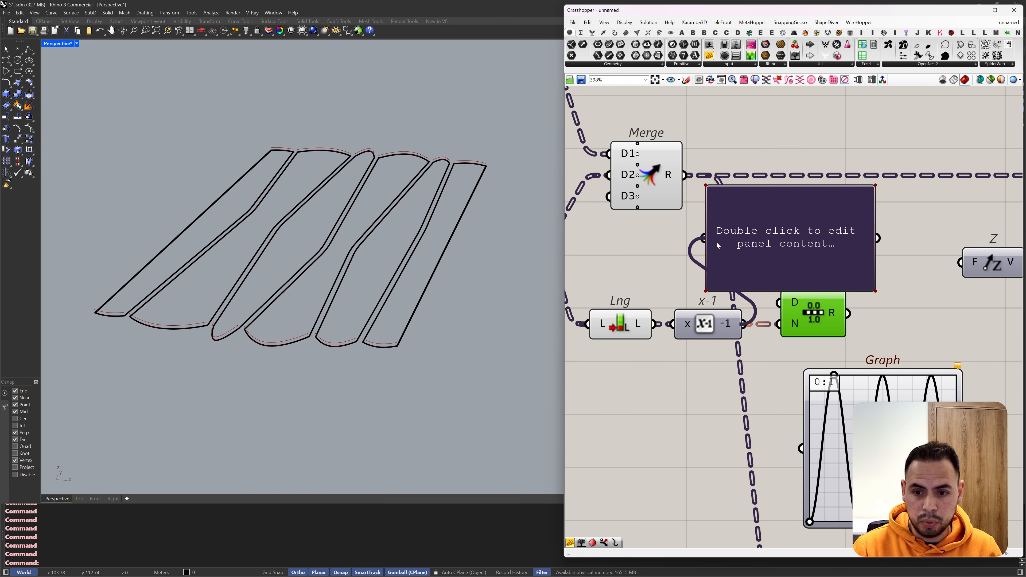
scroll(845, 243, "down", 2)
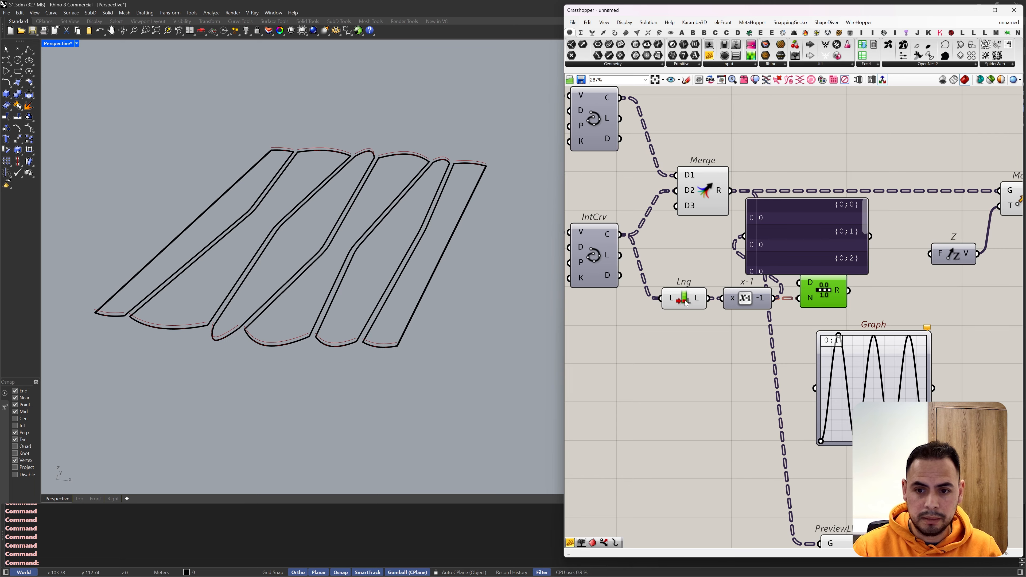
Step: Flatten List Length's L input and feed the Range output into the panel
right_click(670, 301)
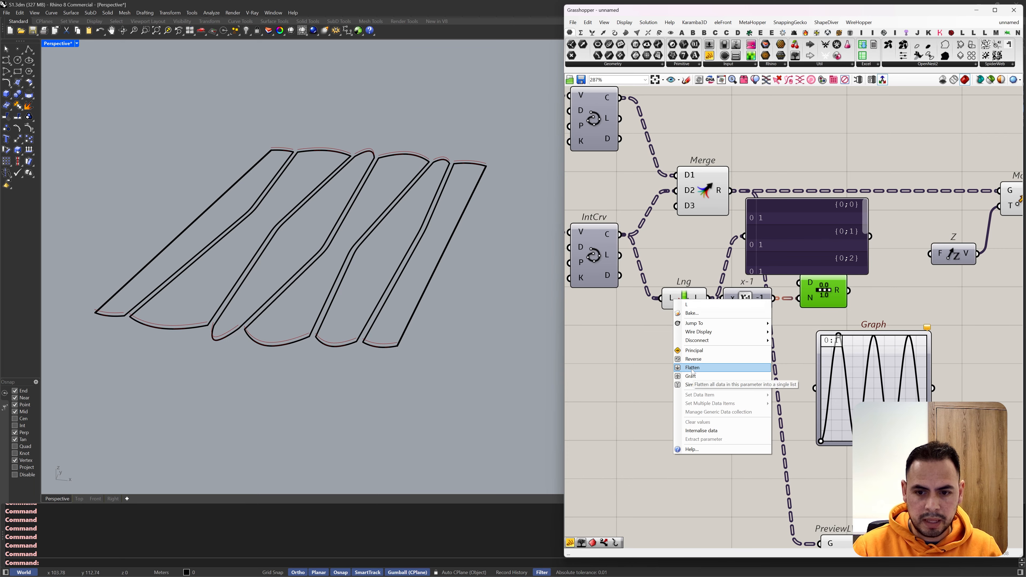
left_click(711, 384)
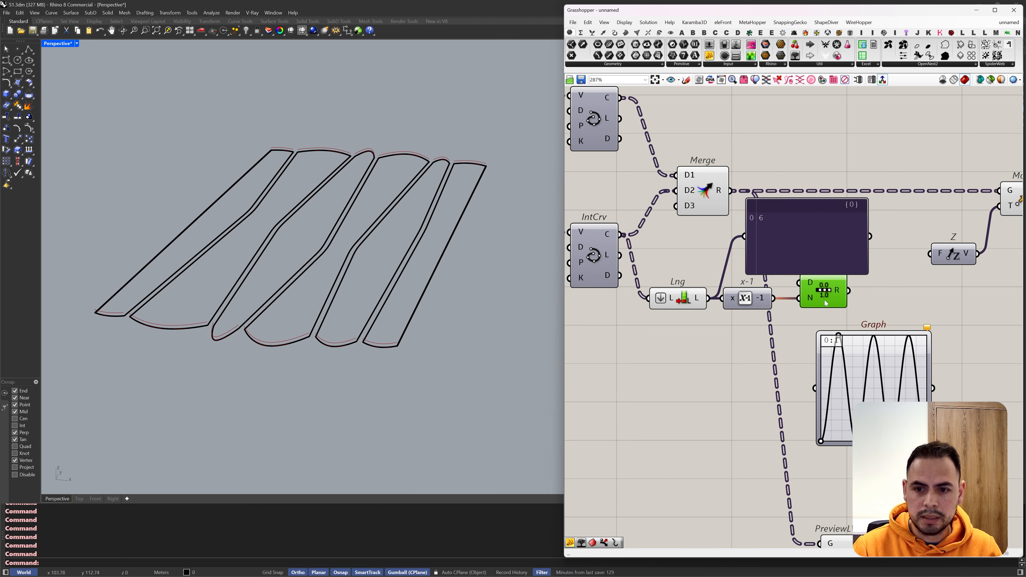
left_click_drag(848, 290, 744, 236)
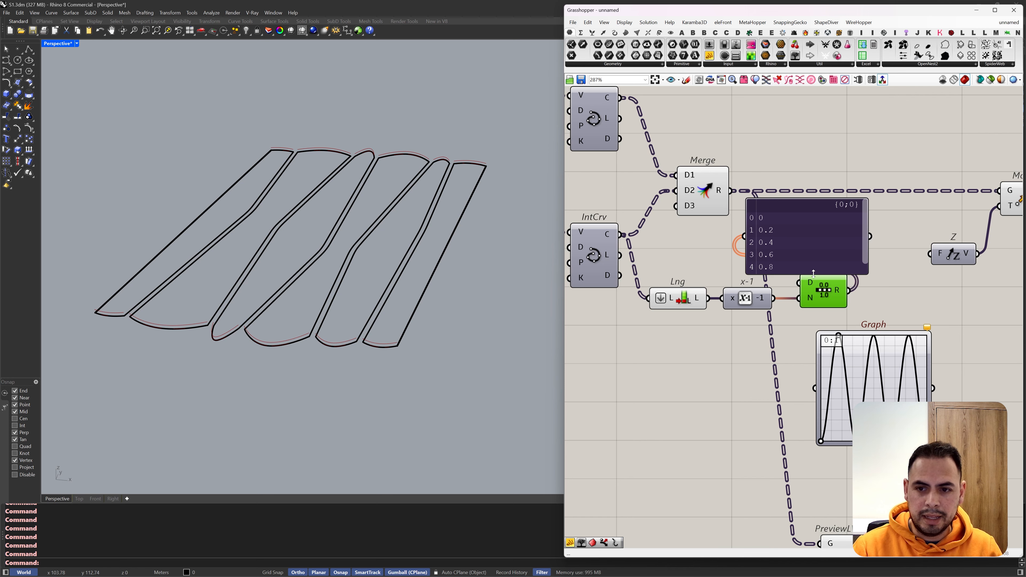
Step: Route the Range output through the Graph Mapper into the V input of a new ReMap component, moving the panel out of the way
mouse_move(816, 274)
left_mouse_down()
mouse_move(819, 301)
mouse_move(801, 285)
left_mouse_up()
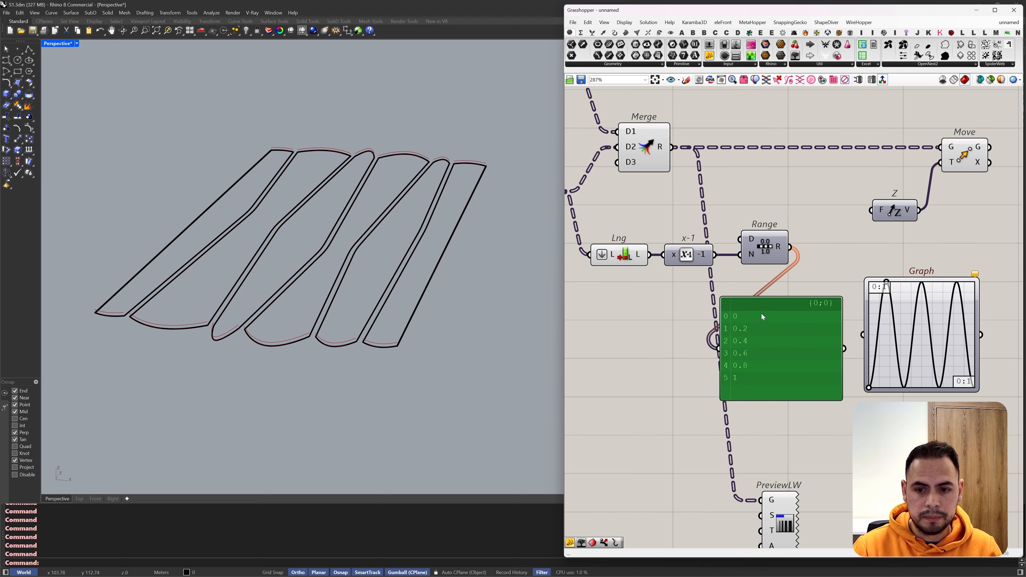
double_click(894, 279)
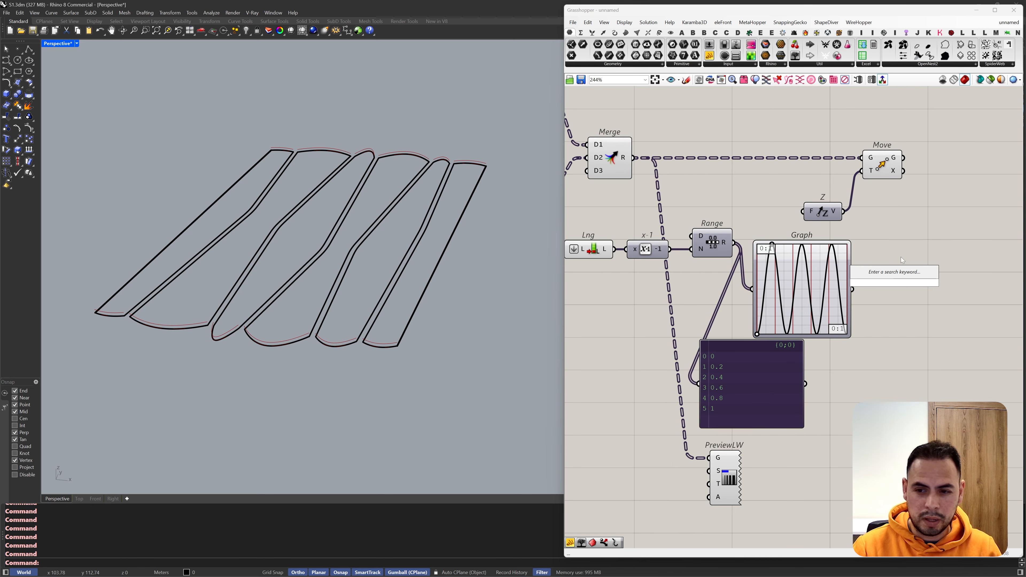
type("remap")
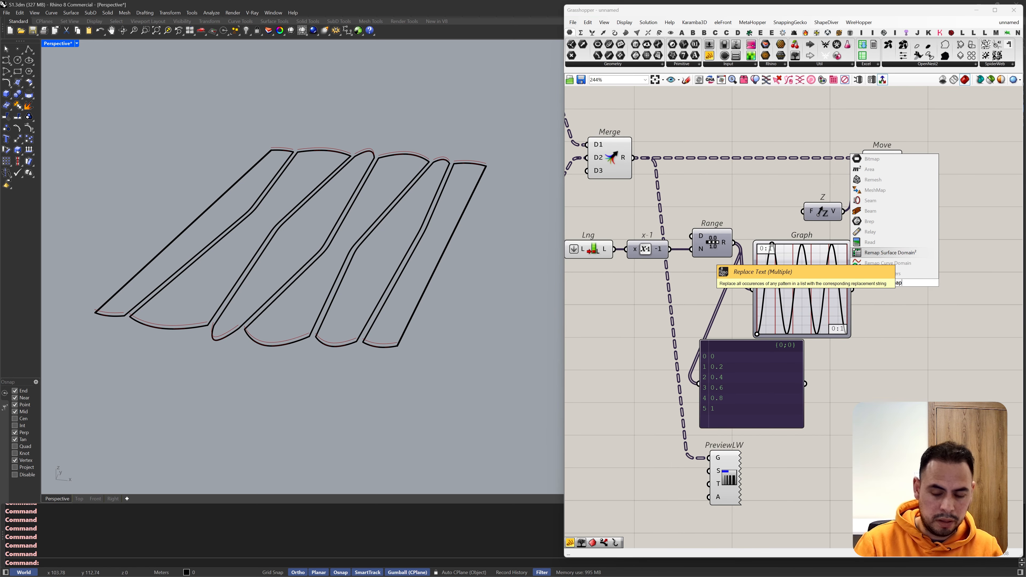
key("Return")
left_click_drag(875, 269, 901, 310)
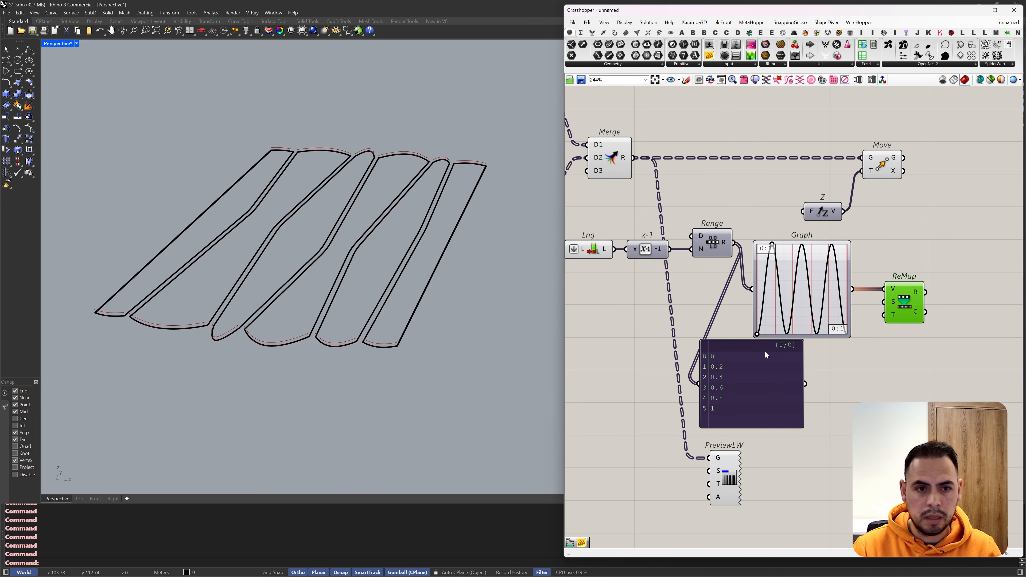
left_click_drag(764, 351, 889, 368)
Step: Copy the earlier Construct Domain component with its Domain start and end sliders below the Graph Mapper and connect it to ReMap's T input
scroll(904, 308, "down", 5)
right_click_drag(681, 230, 857, 237)
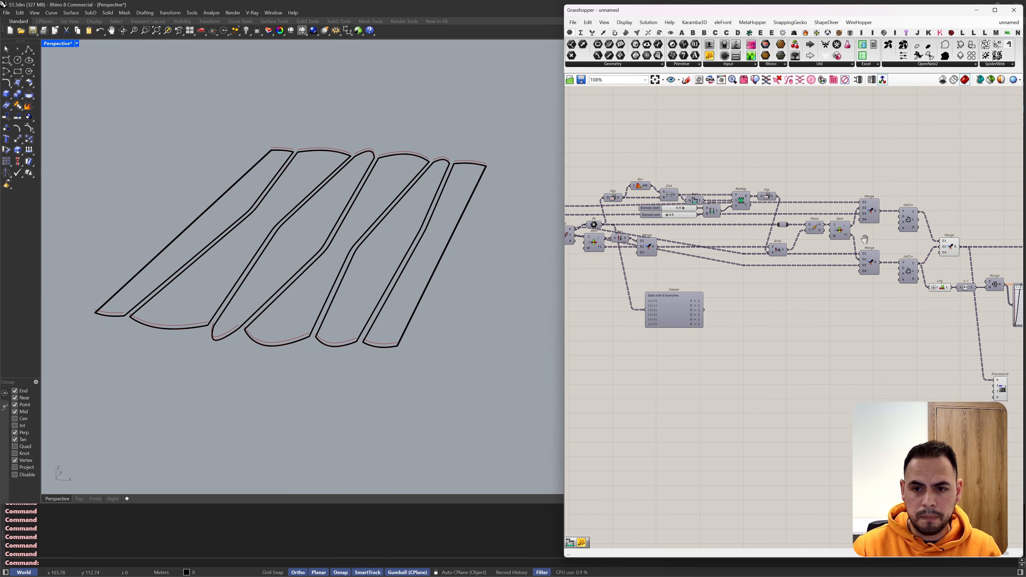
right_click_drag(715, 234, 804, 240)
scroll(810, 235, "down", 2)
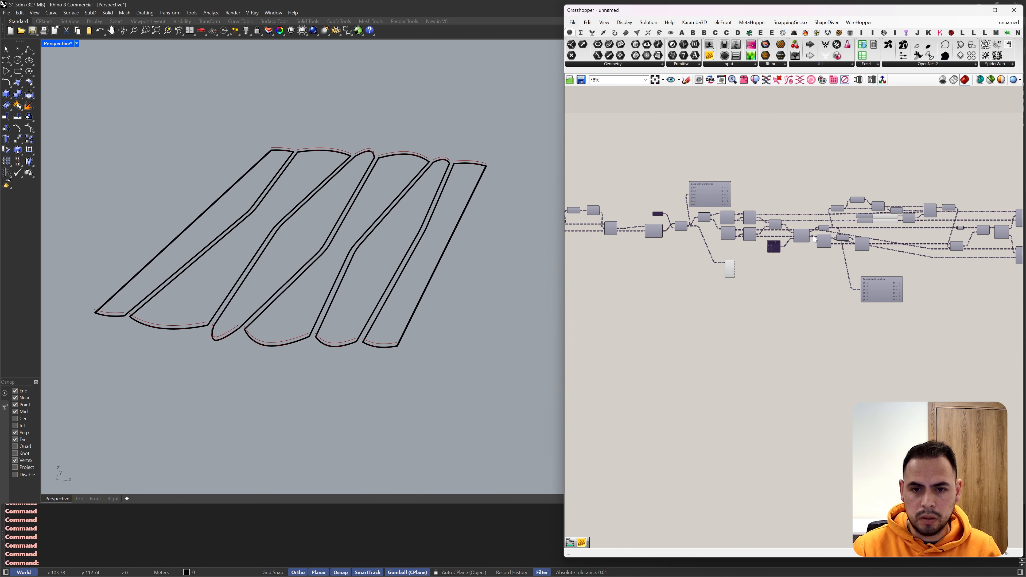
scroll(916, 214, "up", 7)
left_click_drag(898, 265, 842, 221)
left_click_drag(888, 227, 825, 247)
scroll(753, 217, "down", 12)
scroll(926, 278, "up", 5)
scroll(827, 247, "up", 3)
left_click(857, 278)
left_click_drag(857, 277, 885, 294)
scroll(849, 219, "up", 4)
left_click_drag(831, 204, 817, 267)
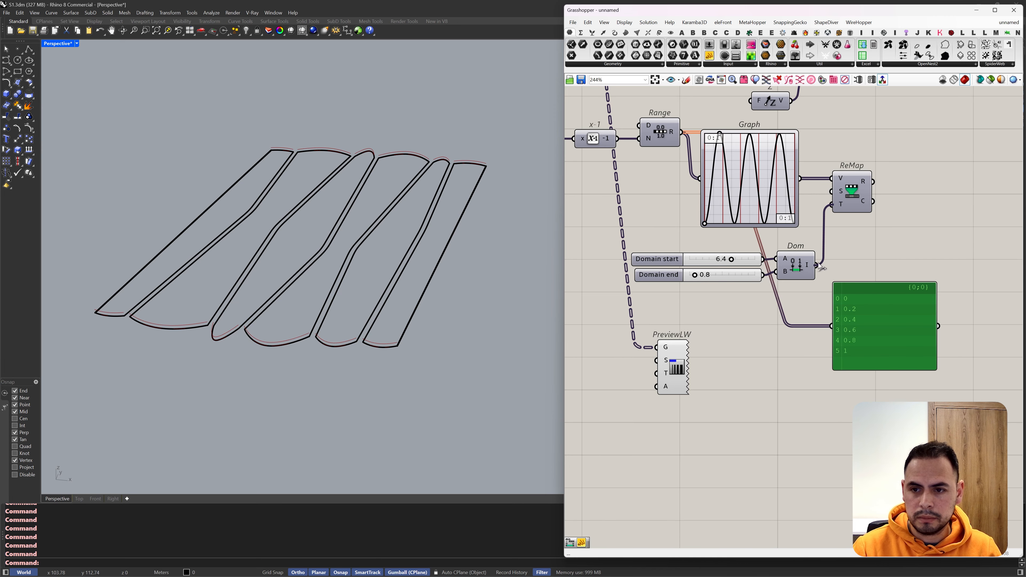
Step: Set the copied Domain start slider to 1.0 and the Domain end slider to 4.0
scroll(736, 260, "up", 2)
left_click_drag(732, 261, 688, 261)
double_click(688, 260)
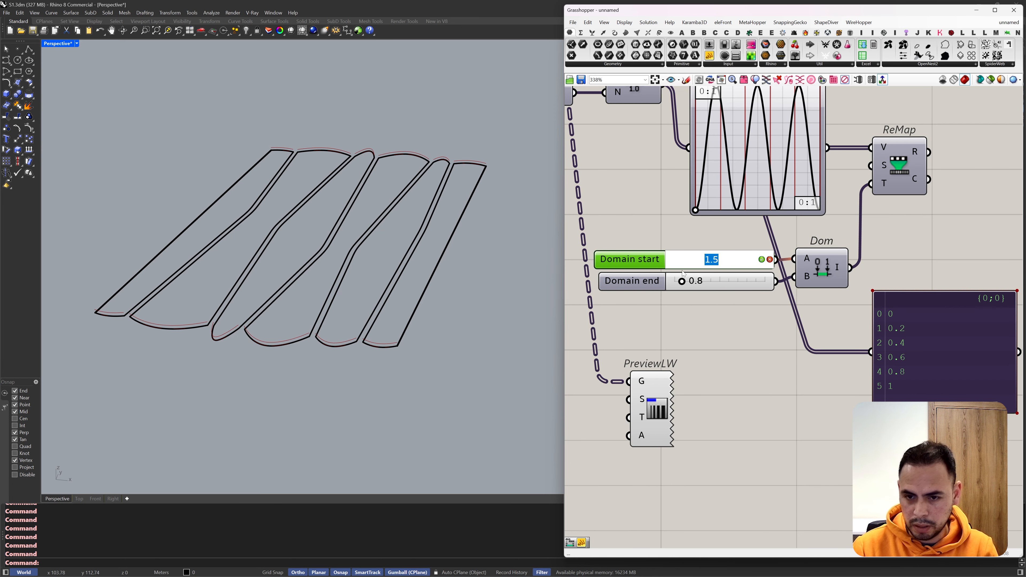
type("1")
key("Return")
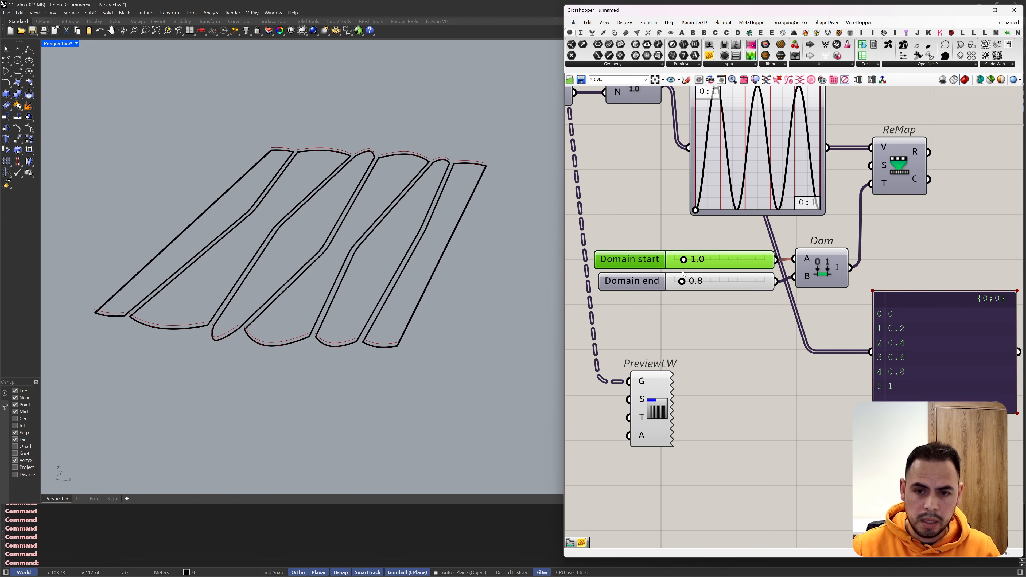
double_click(701, 289)
type("4")
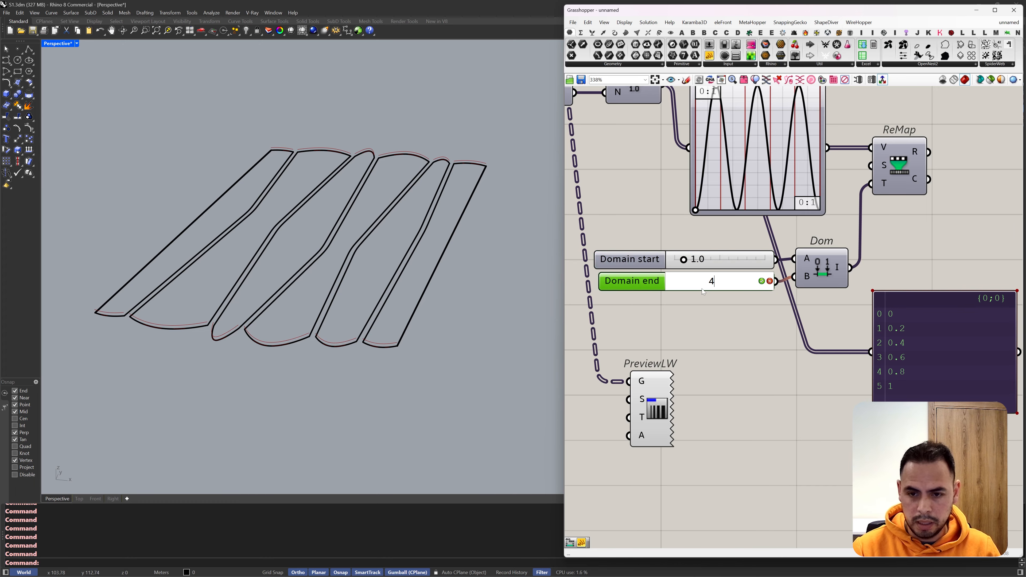
key("Return")
Step: Connect ReMap's R output to the panel and read the remapped values
scroll(713, 308, "down", 3)
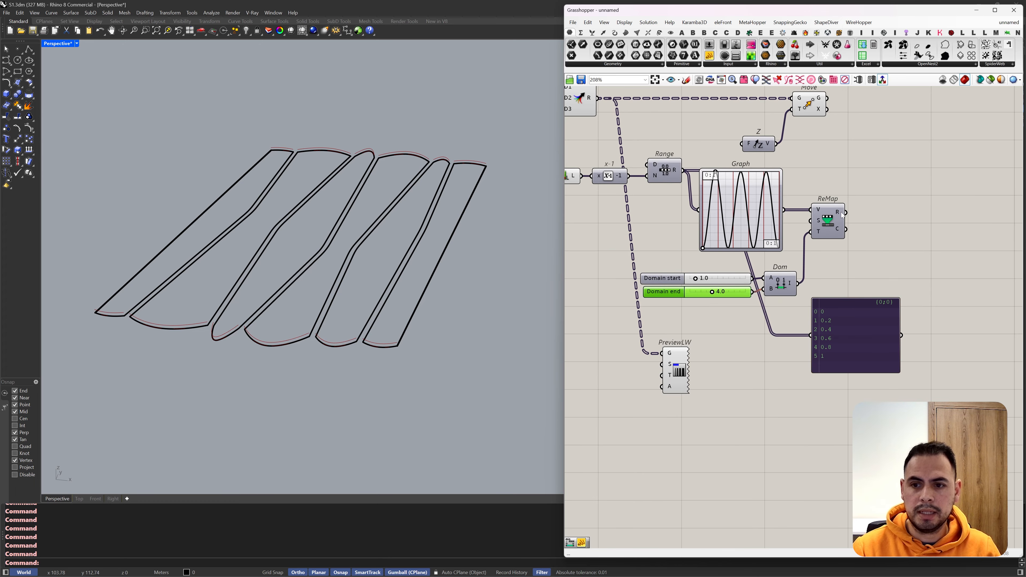
left_click_drag(844, 216, 811, 335)
scroll(806, 330, "up", 5)
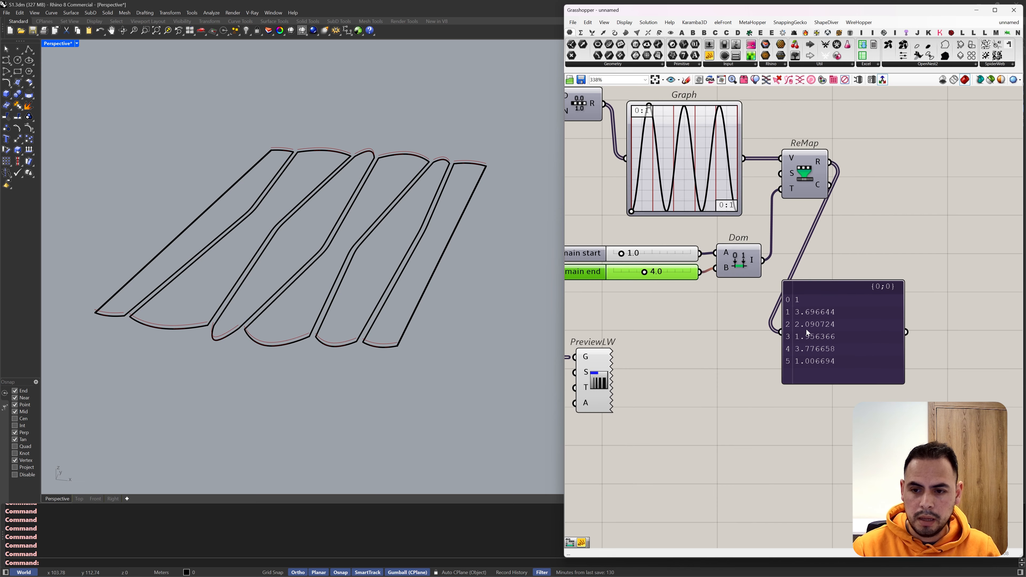
scroll(805, 303, "up", 1)
scroll(818, 339, "down", 1)
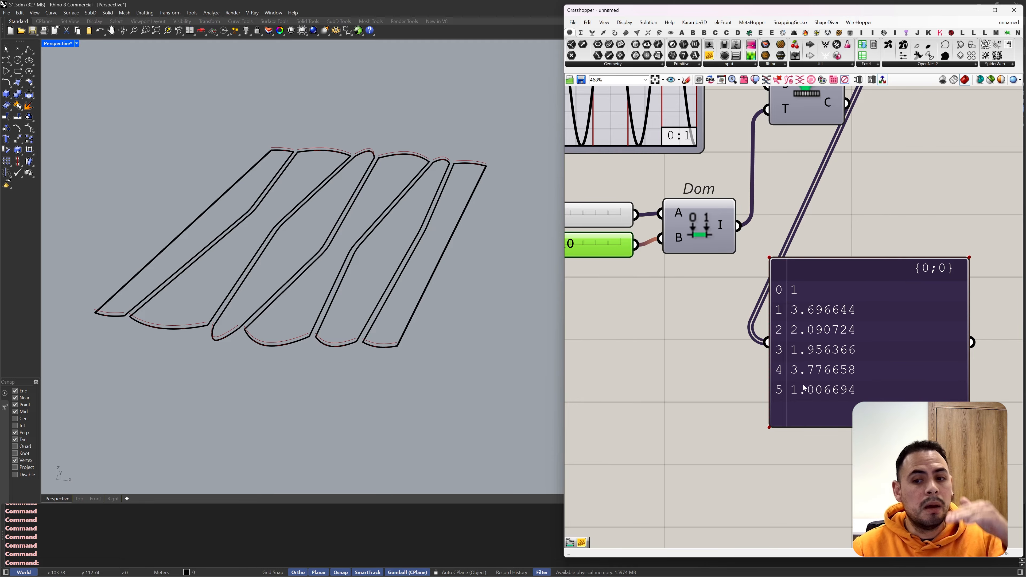
Step: Connect ReMap's R output to the Unit Z component's F input and graft Move's T input
scroll(801, 376, "down", 2)
scroll(826, 295, "down", 3)
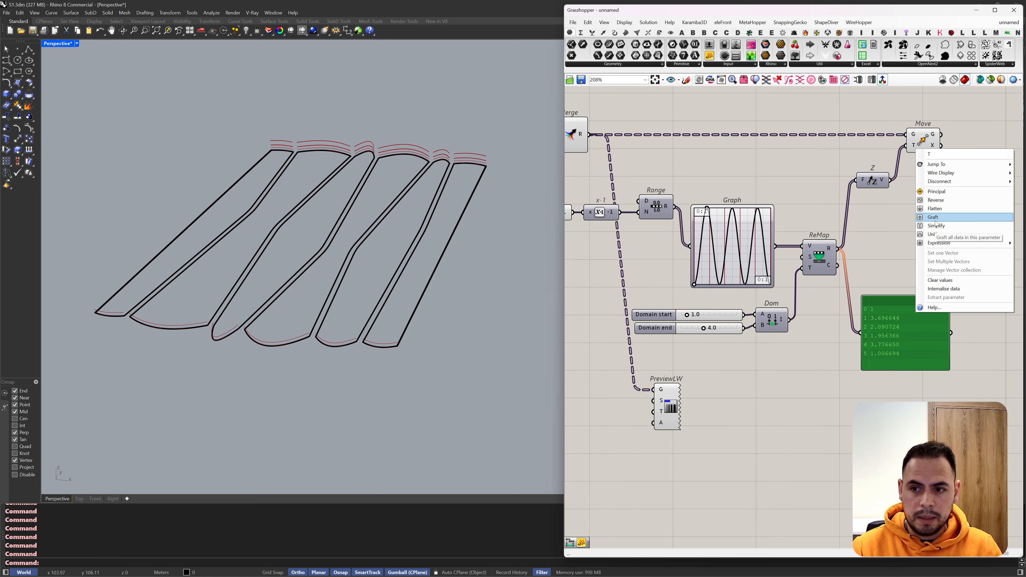
left_click(935, 221)
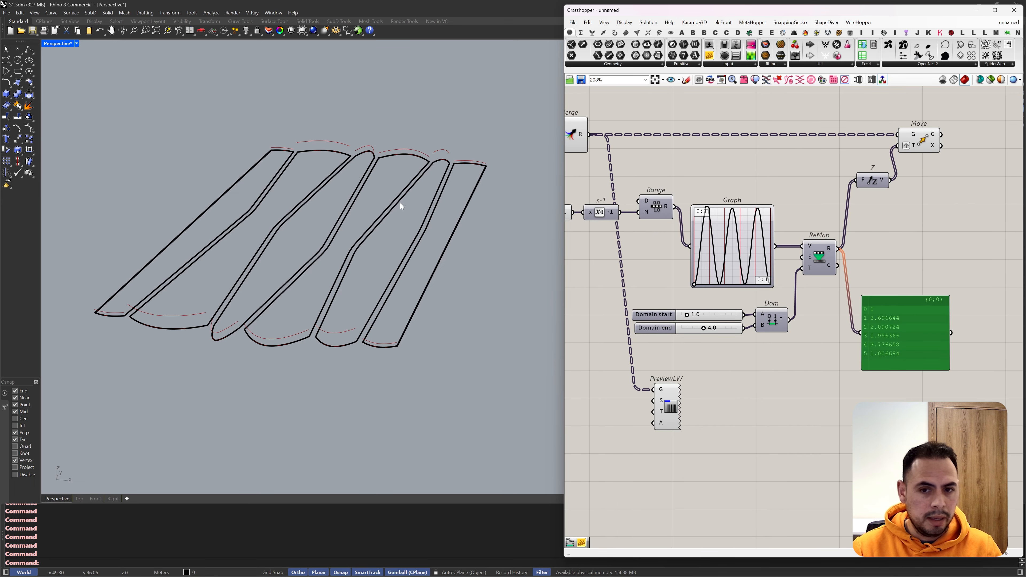
Step: Shift the List Item, Merge, interpolate and height-mapping components further downstream, opening space after the first Move component
mouse_move(401, 202)
right_mouse_down()
mouse_move(415, 181)
mouse_move(408, 206)
right_mouse_up()
scroll(755, 211, "down", 1)
right_click_drag(608, 122, 801, 177)
scroll(801, 177, "down", 2)
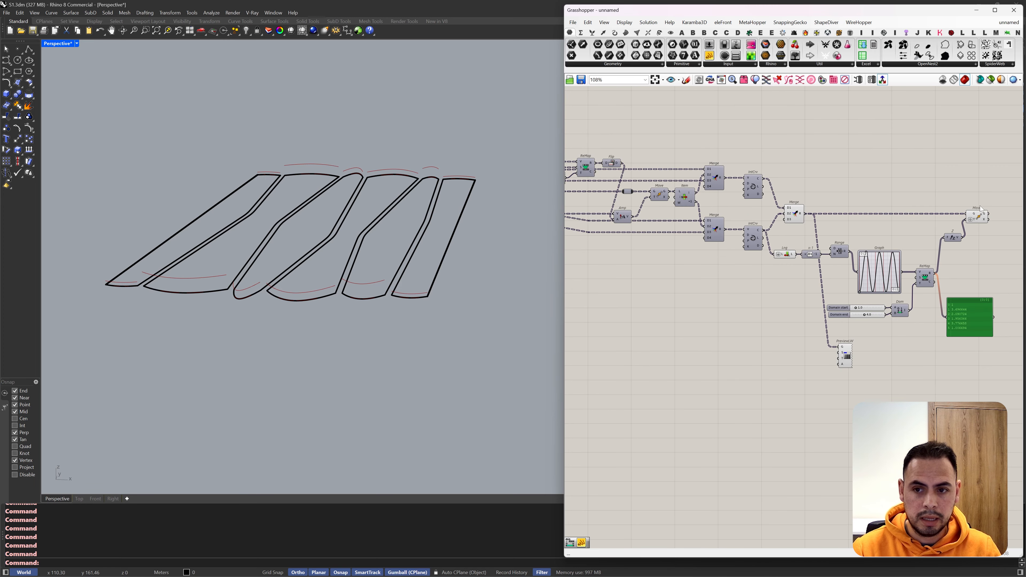
left_click_drag(989, 153, 686, 403)
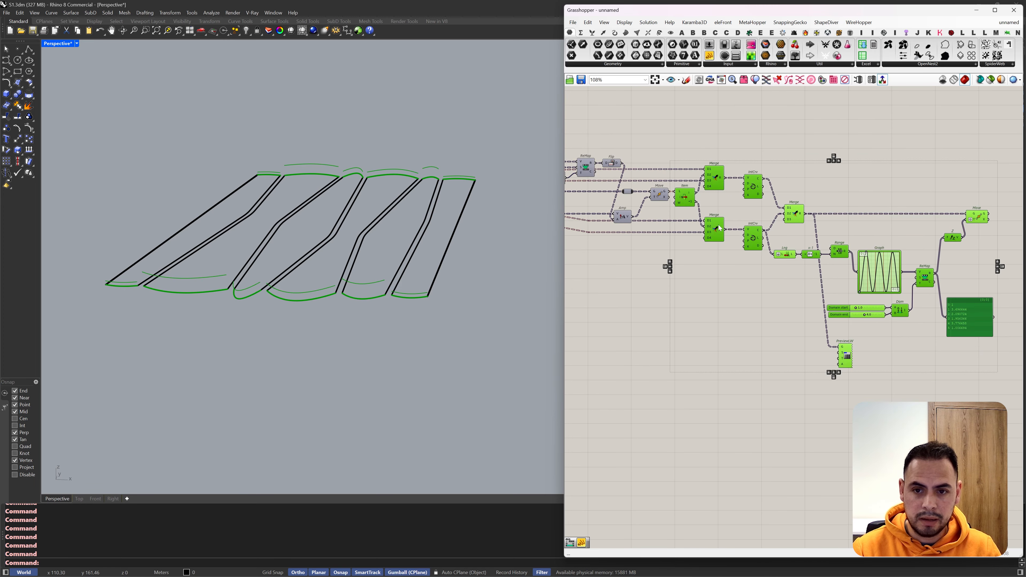
scroll(680, 190, "down", 2)
left_click_drag(678, 187, 737, 187)
left_click(856, 155)
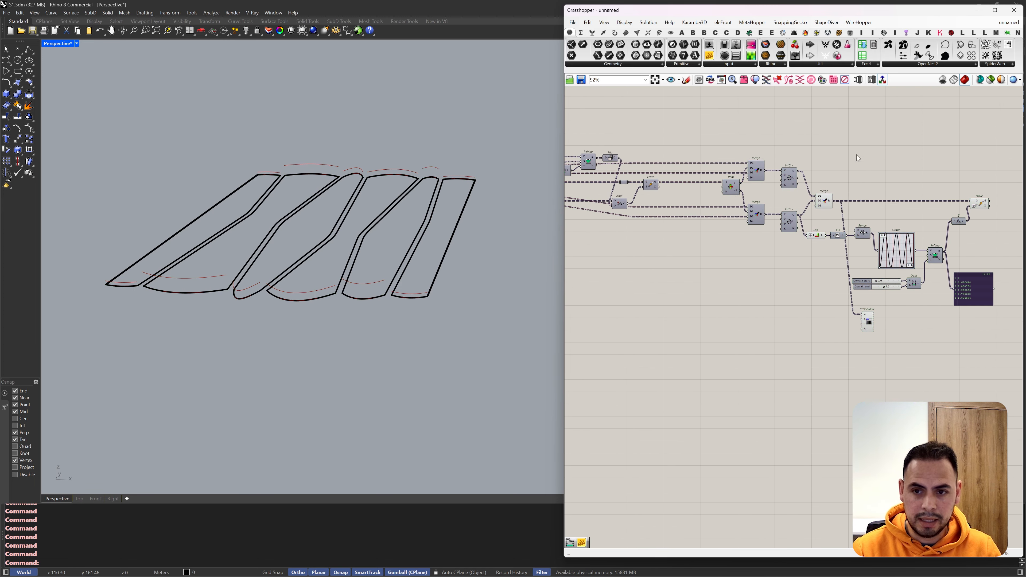
Step: Delete the panel of remapped values and disconnect the final Merge from PreviewLW's G input
scroll(944, 210, "up", 2)
left_click(985, 319)
key("Delete")
left_click_drag(830, 354, 791, 198, "ctrl")
scroll(592, 189, "down", 1)
right_click_drag(592, 189, 677, 203)
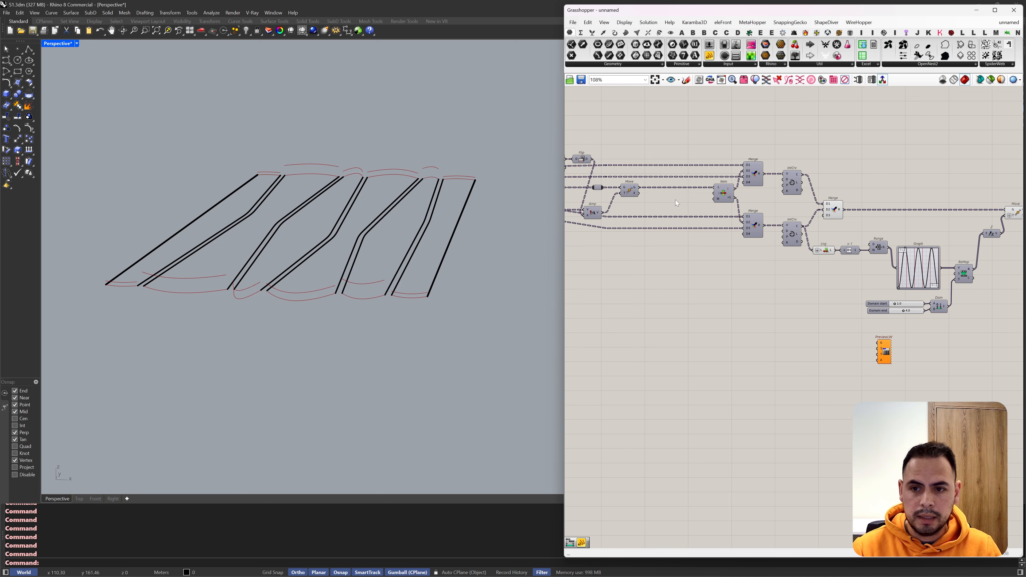
Step: Connect the first Move's G output to the second Move's G input in place of the merged curves
left_click(632, 194)
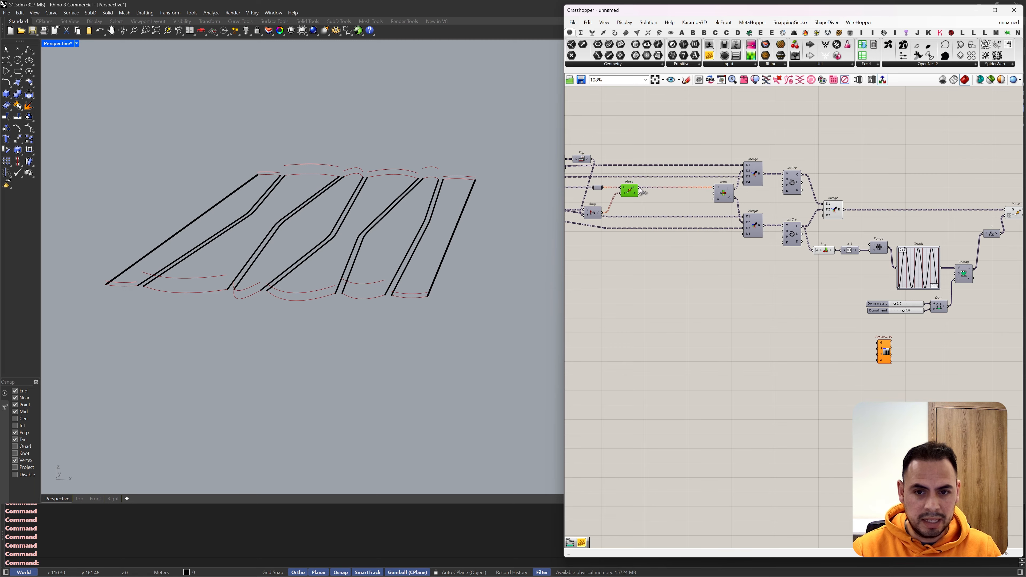
left_click_drag(639, 188, 964, 203)
scroll(857, 175, "down", 1)
scroll(965, 203, "up", 2)
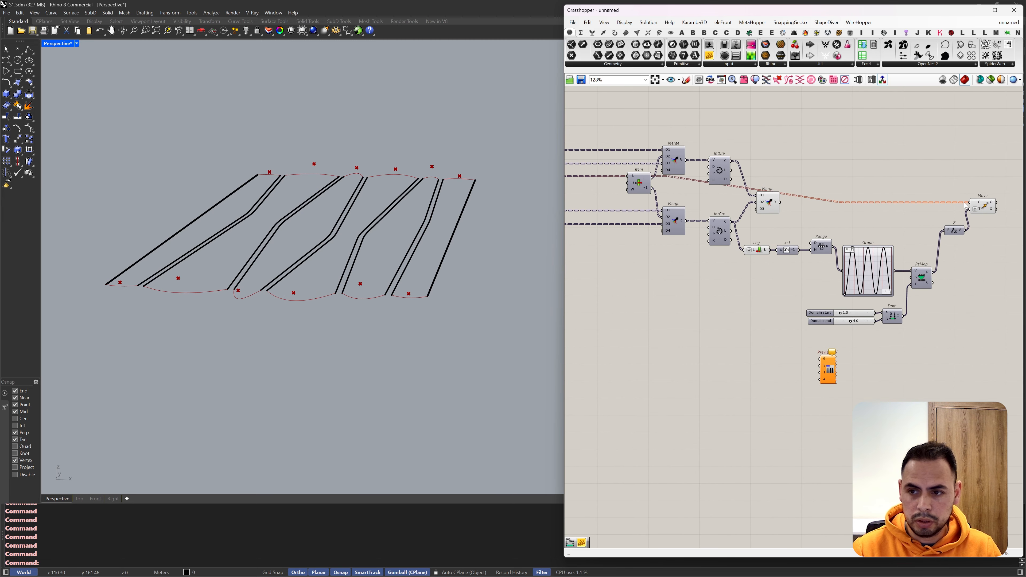
Step: Move the height-mapping chain away from the main wires and connect the upstream List Item's second output to Lng's L input
right_click_drag(752, 252, 808, 369)
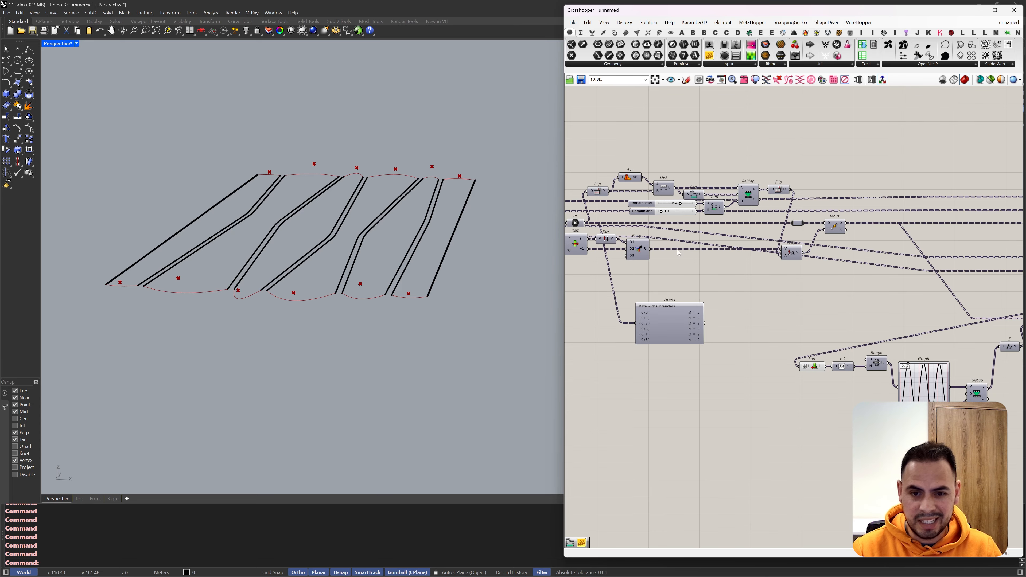
right_click_drag(660, 246, 716, 240)
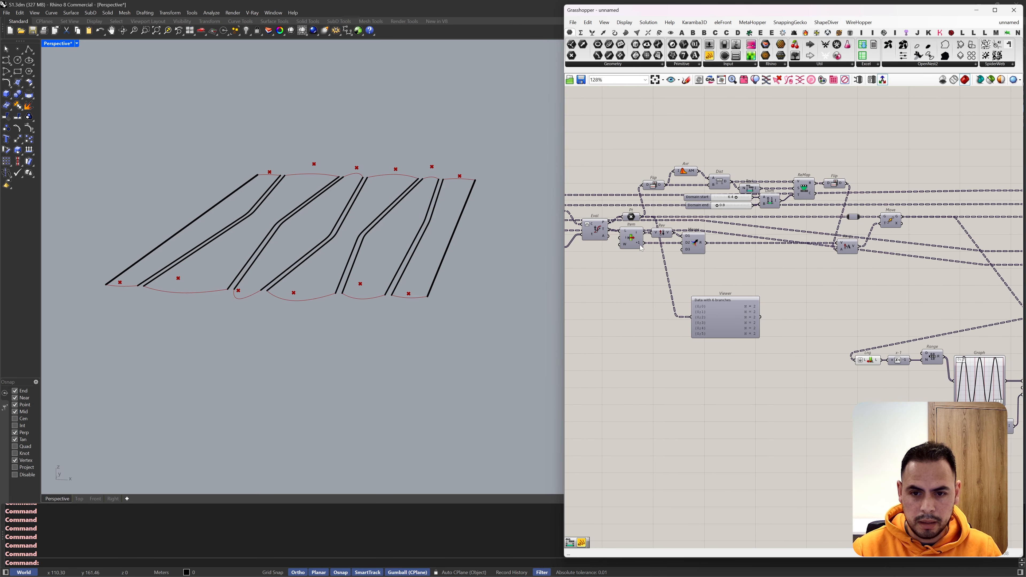
left_click_drag(645, 242, 859, 361)
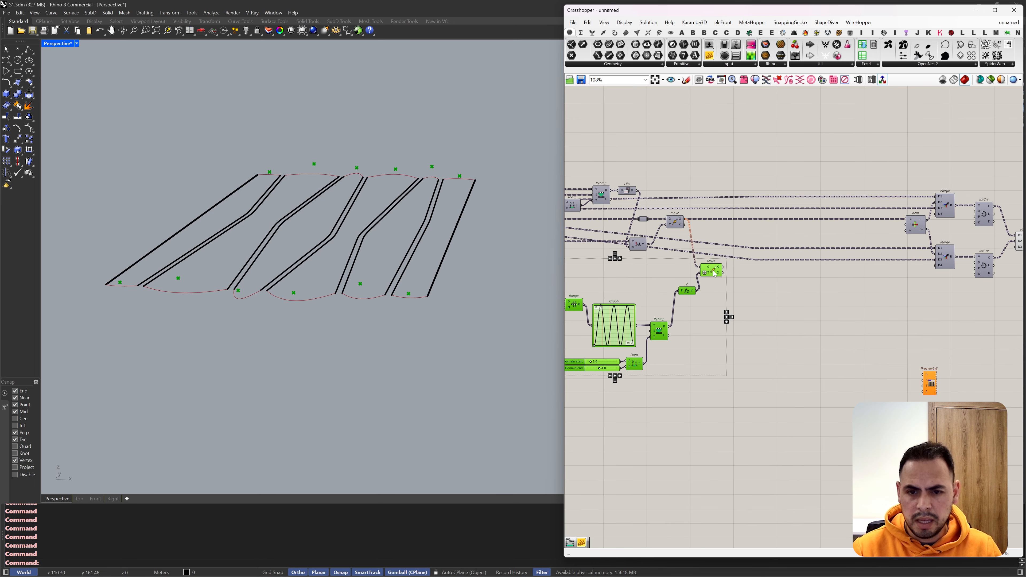
Step: Relocate the height-mapping group with its Move beside the first Move component, and place the old Viewer below the group
left_click_drag(622, 324, 625, 306)
scroll(629, 282, "down", 1)
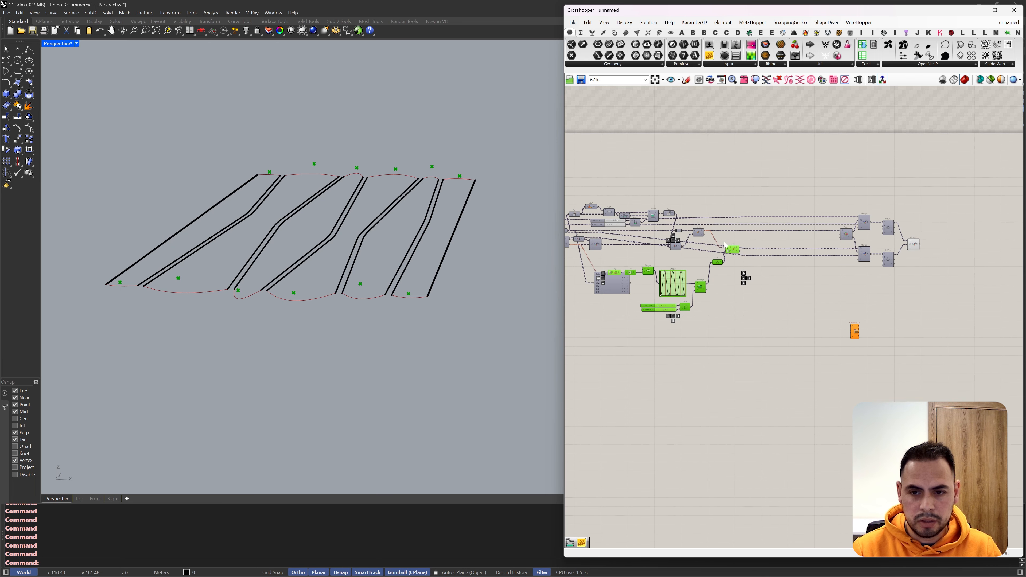
right_click_drag(629, 281, 730, 267)
left_click_drag(650, 298, 614, 386)
scroll(780, 224, "up", 2)
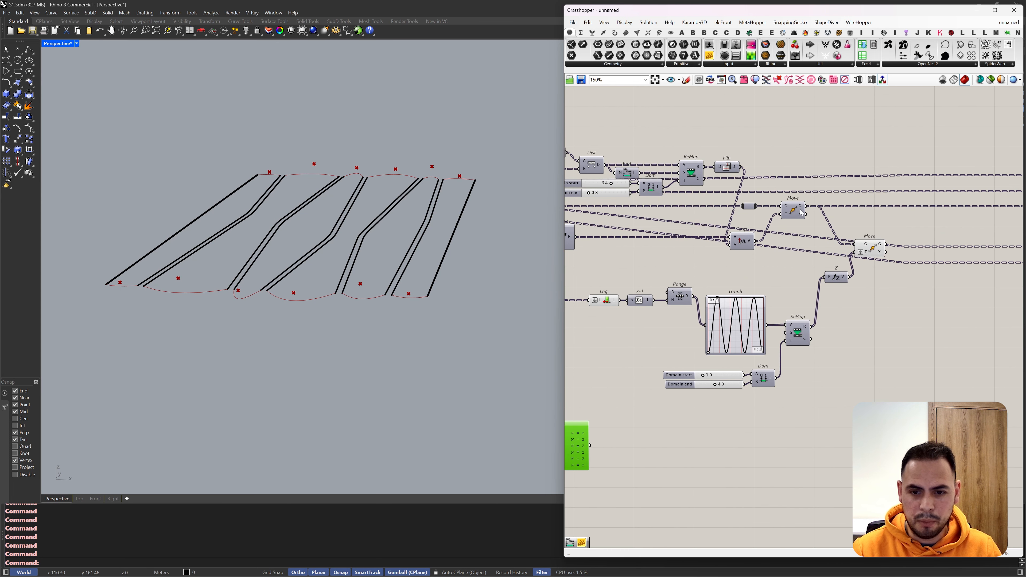
Step: Turn on the first Move's preview and shift it downstream to leave room after the Amplitude component
left_click(801, 212)
middle_click(800, 209)
left_click(814, 193)
right_click_drag(501, 203, 495, 215)
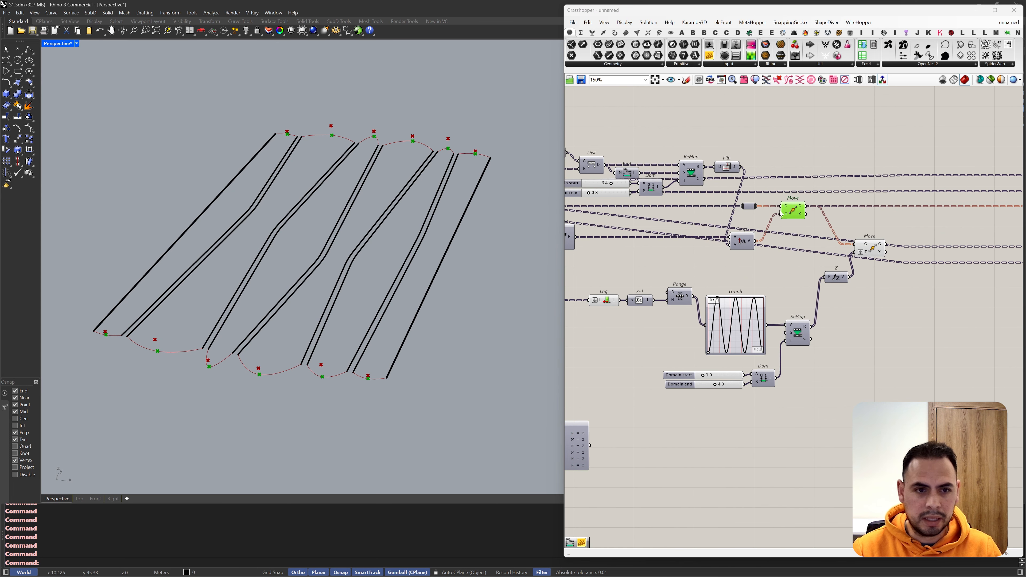
left_click_drag(794, 211, 848, 211)
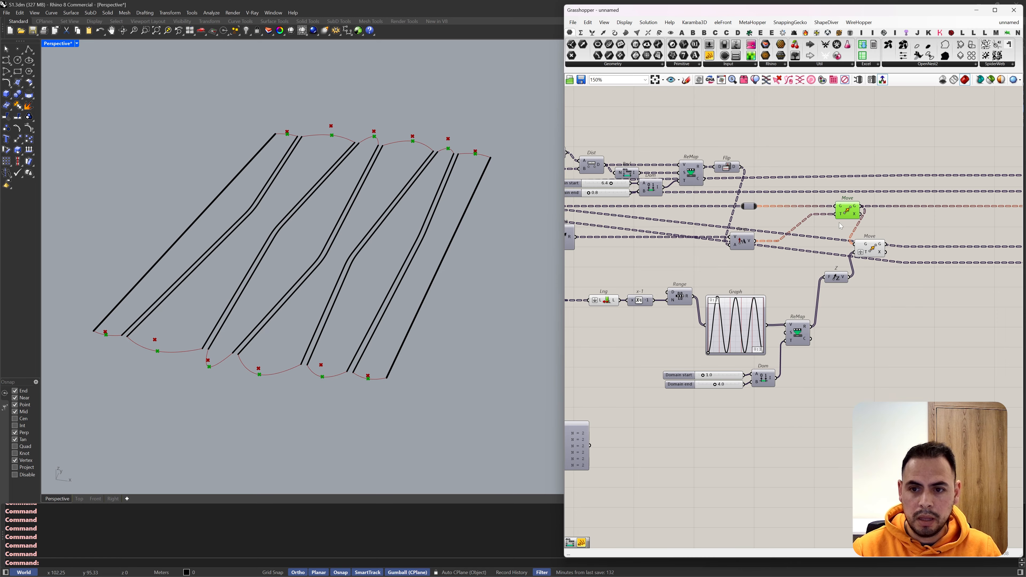
Step: Add an Addition component and connect Amplitude's V output to A and Unit Z's V output to B
double_click(775, 220)
type("+")
key("Return")
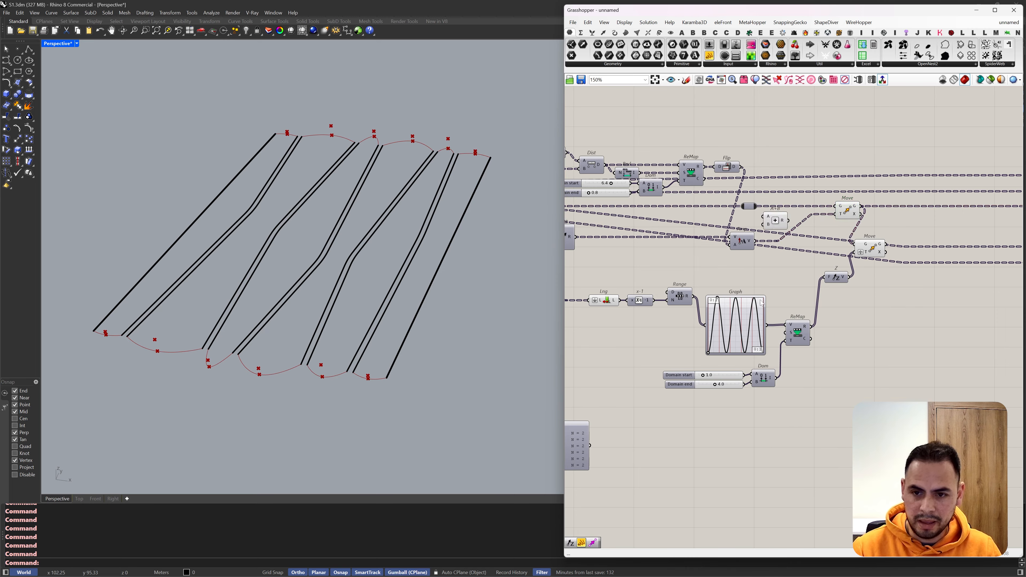
left_click_drag(836, 278, 832, 328)
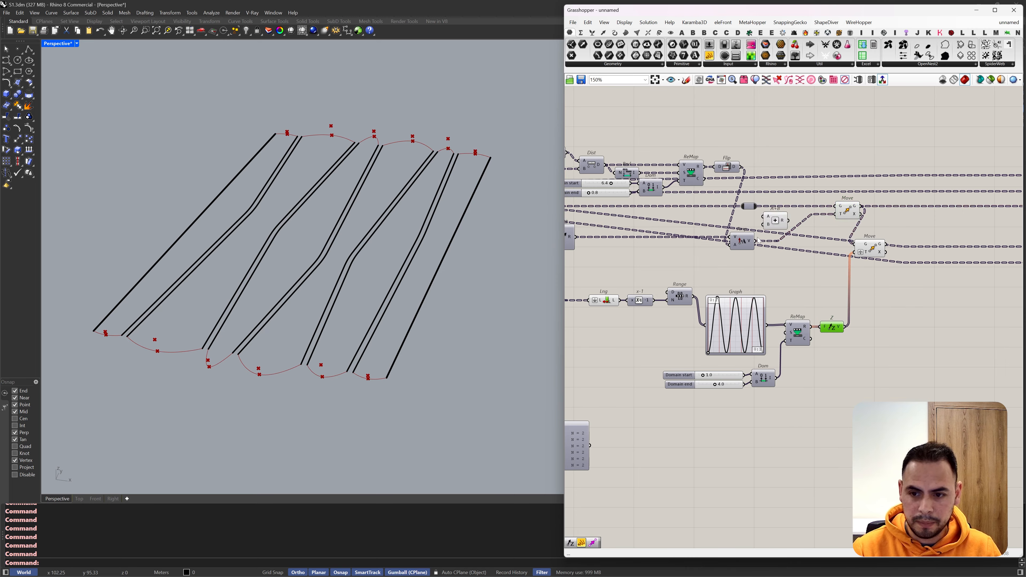
left_click_drag(752, 242, 808, 251)
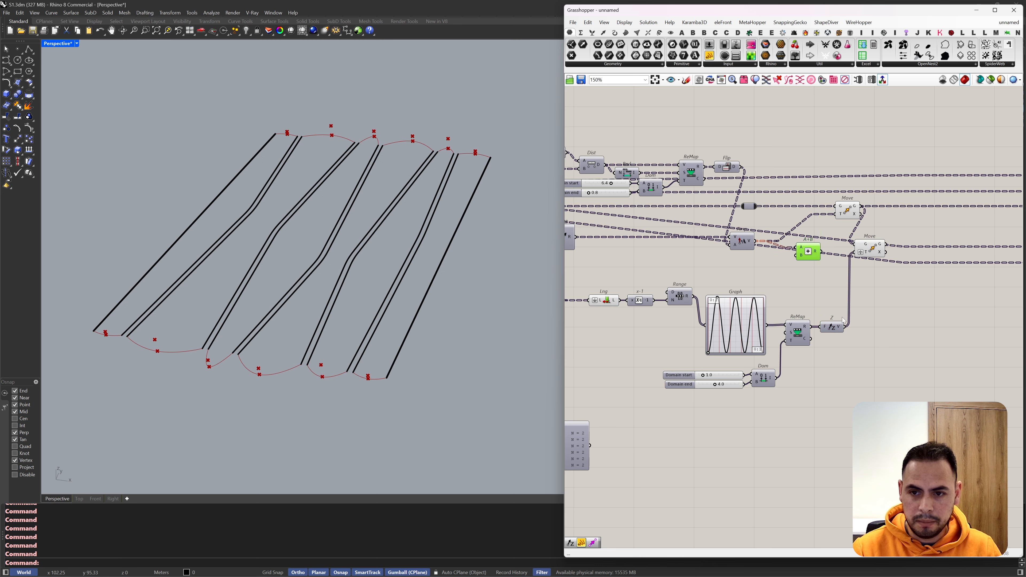
left_click_drag(844, 327, 800, 256)
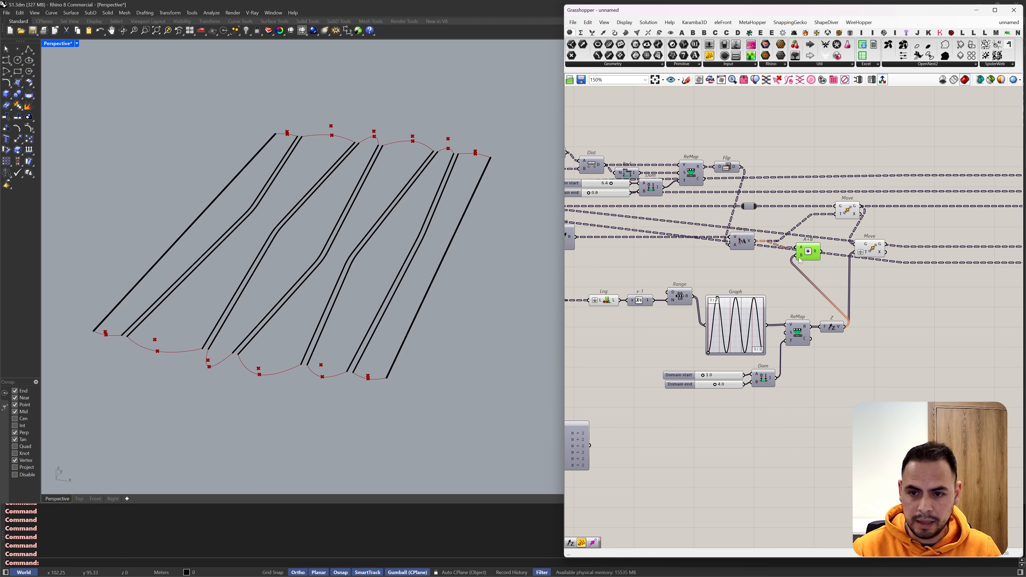
Step: Graft the Addition's B input and connect its R output to the first Move's T input, replacing the Amplitude wire
right_click(801, 256)
left_click(818, 333)
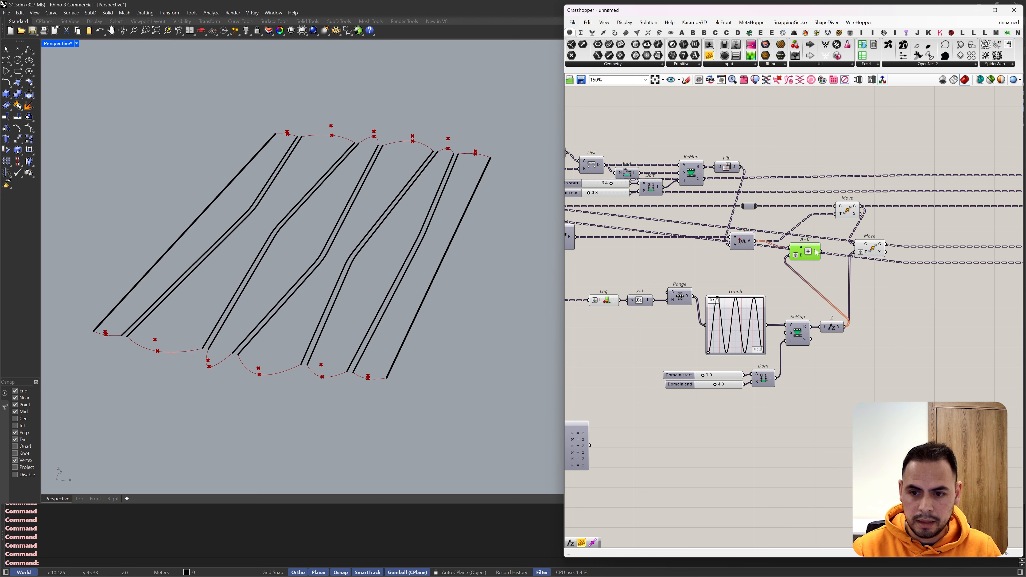
mouse_move(816, 252)
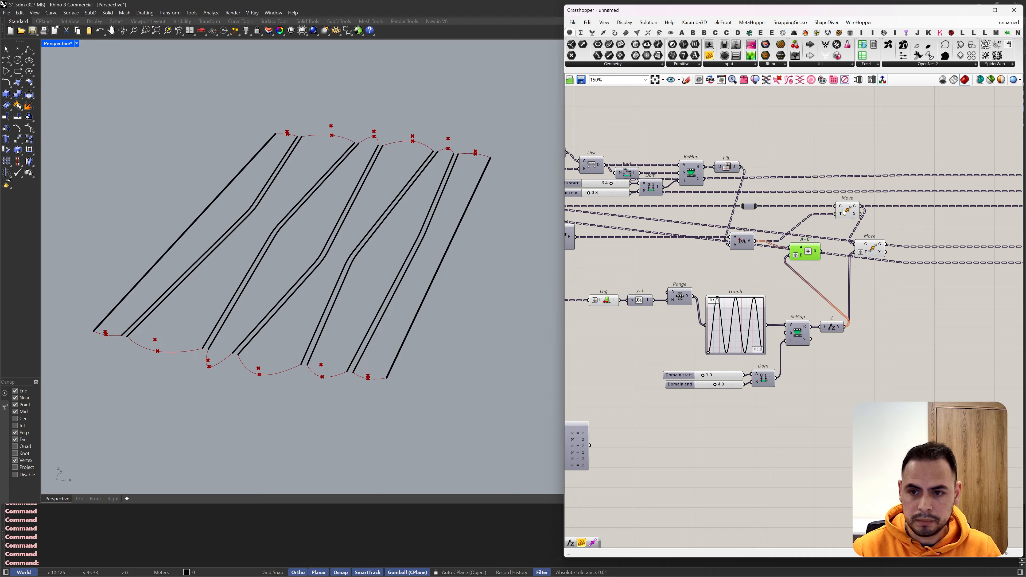
left_click_drag(836, 215, 820, 251)
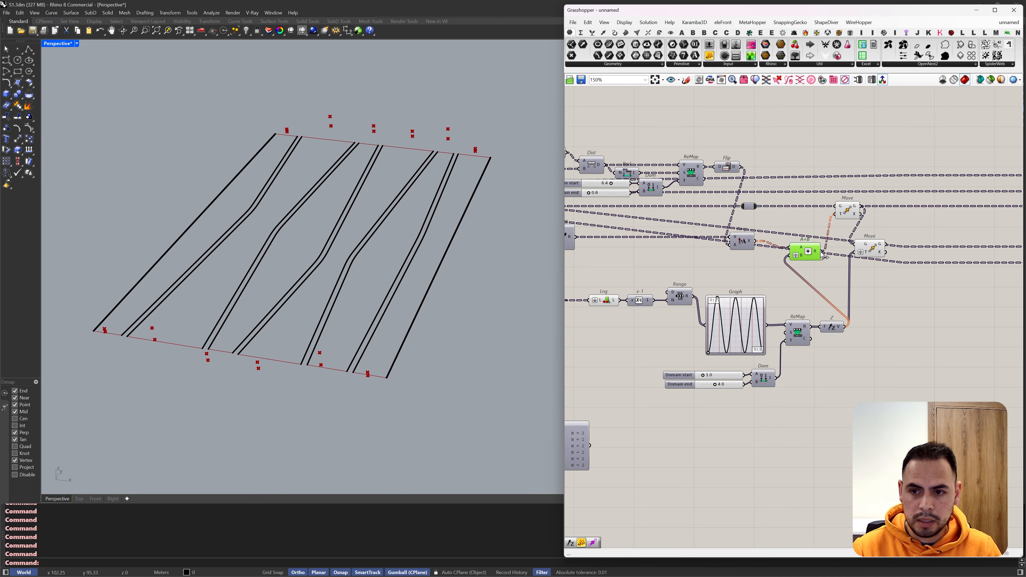
Step: Delete the second Move component, keeping only the Move driven by the summed vectors
left_click(848, 216)
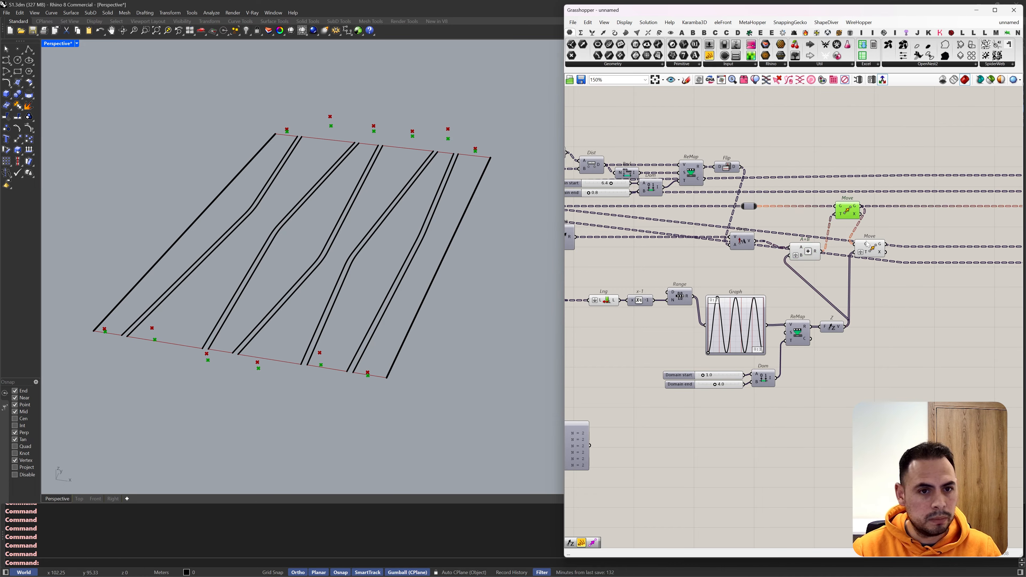
left_click(869, 250)
key("Delete")
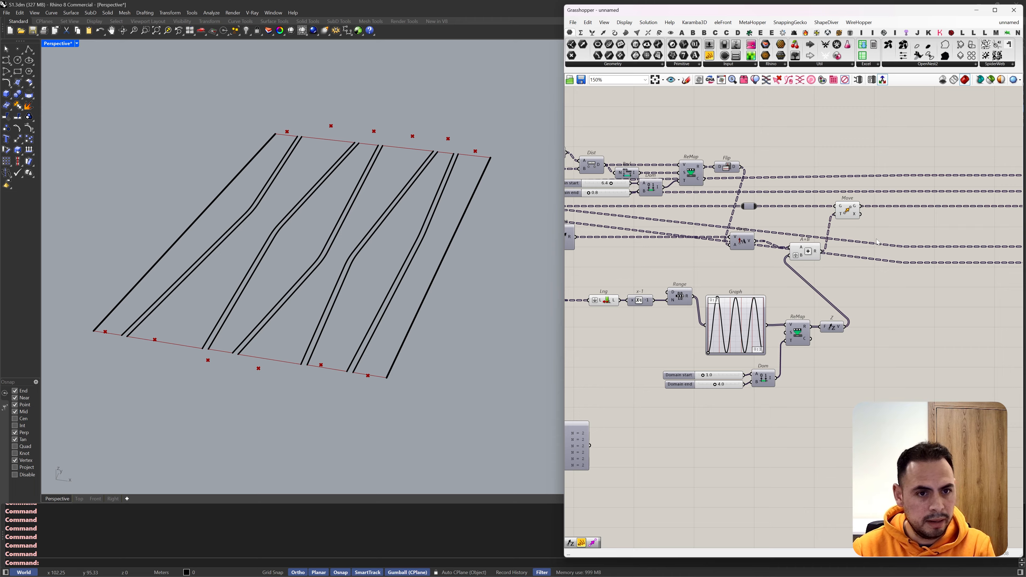
left_click(855, 210)
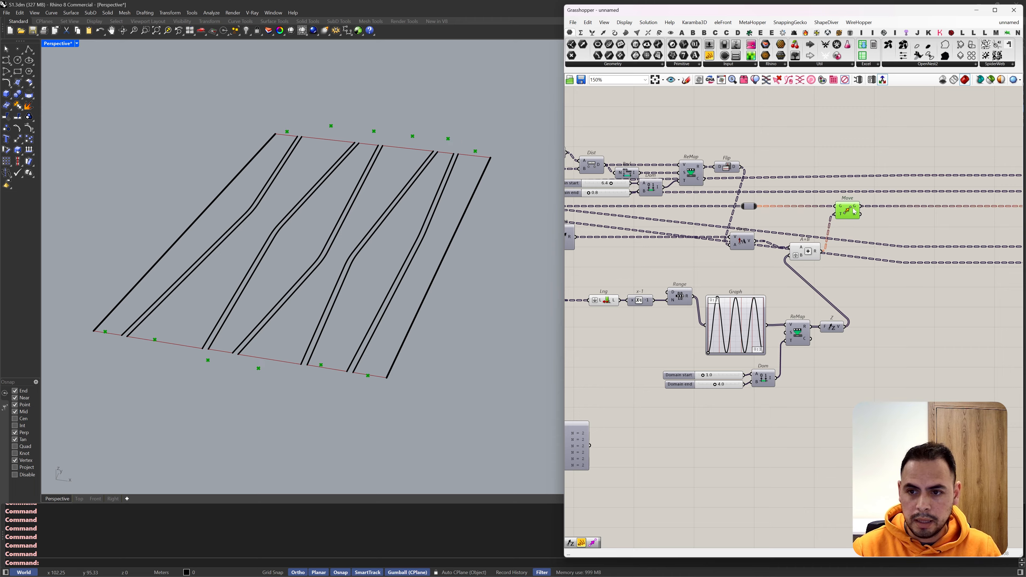
Step: Place a Param Viewer next to the Move component and connect Move's G output to it
left_click(794, 56)
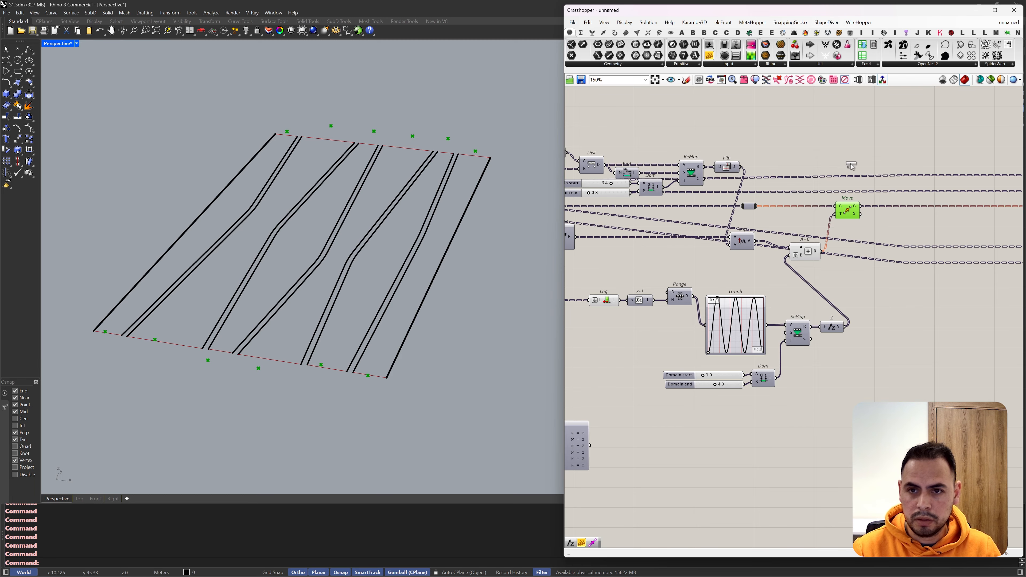
left_click(903, 251)
left_click_drag(861, 207, 888, 291)
scroll(930, 269, "up", 2)
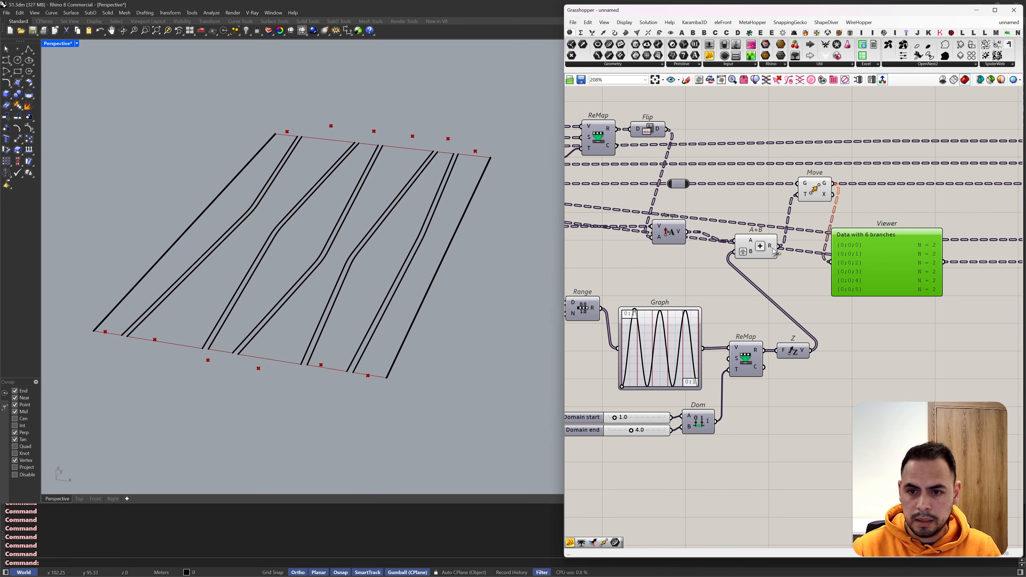
Step: Examine the data structure of Unit Z's V output and Range's R output in the Param Viewer
left_click_drag(811, 351, 865, 281)
scroll(891, 266, "up", 1)
scroll(929, 255, "down", 3)
scroll(871, 269, "up", 2)
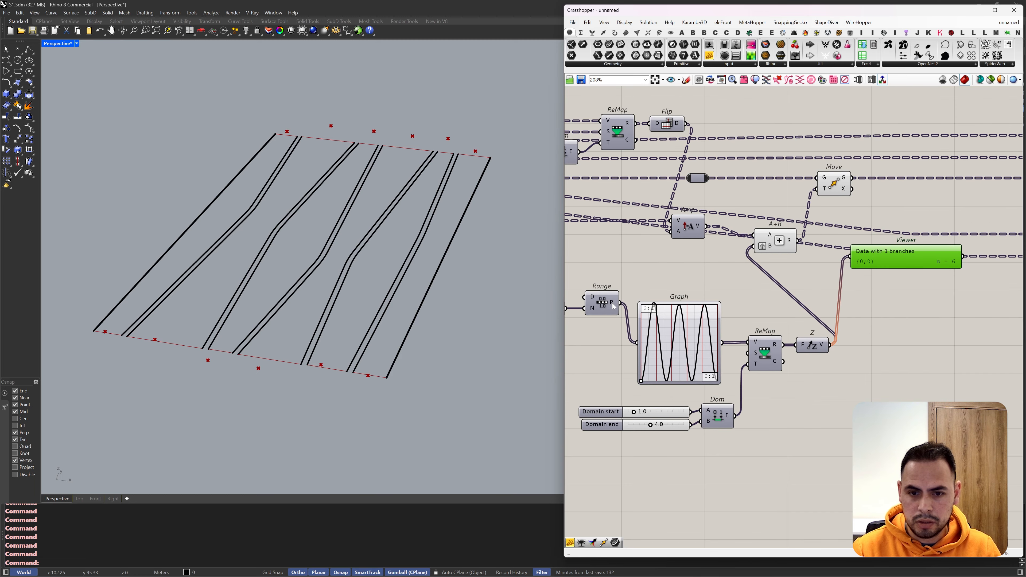
left_click_drag(614, 306, 870, 263)
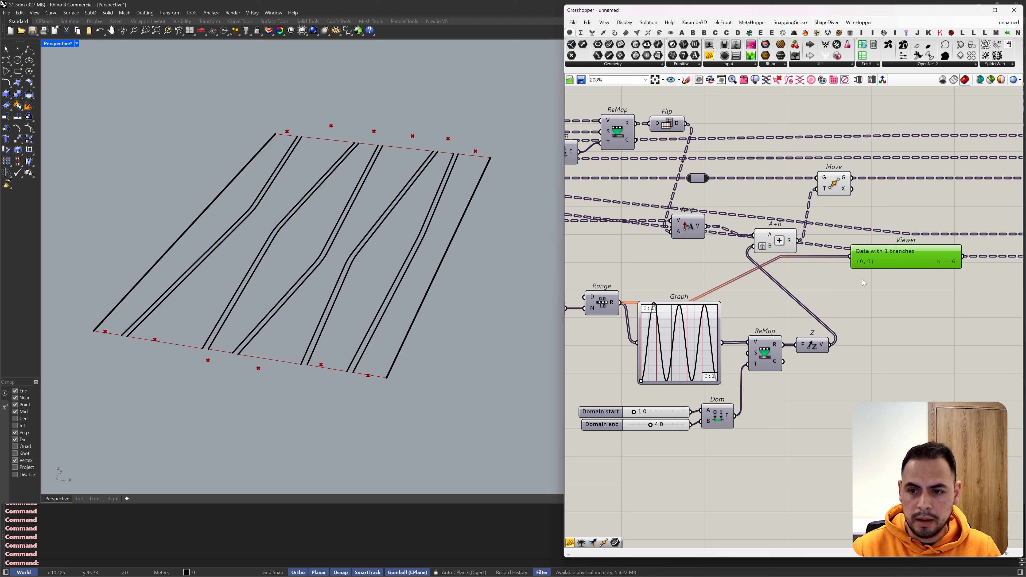
Step: Flatten Range's R output, shift the Addition component slightly, and reconnect Move's G output to the Param Viewer
right_click(610, 306)
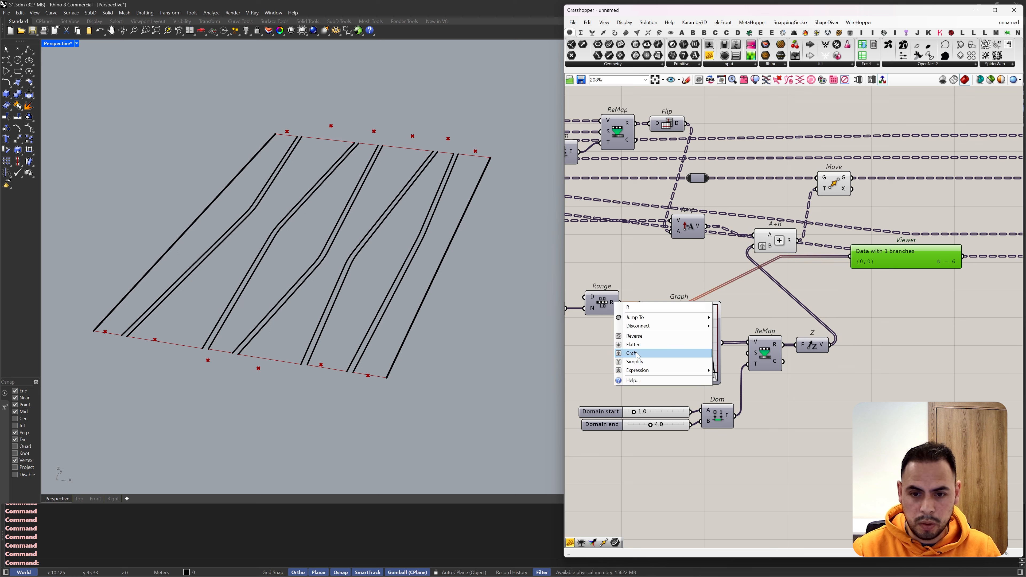
left_click(644, 350)
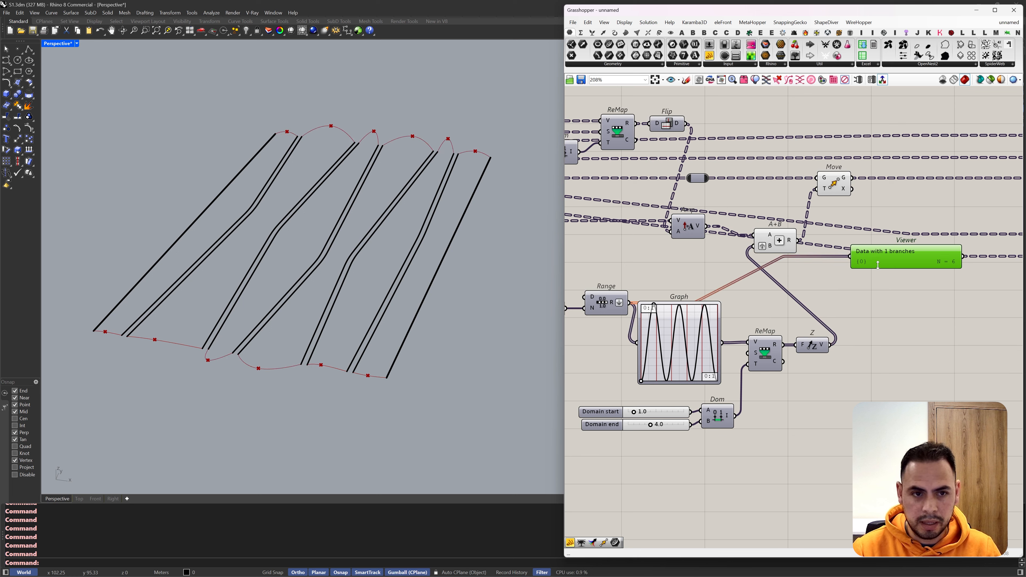
left_click_drag(776, 252, 797, 243)
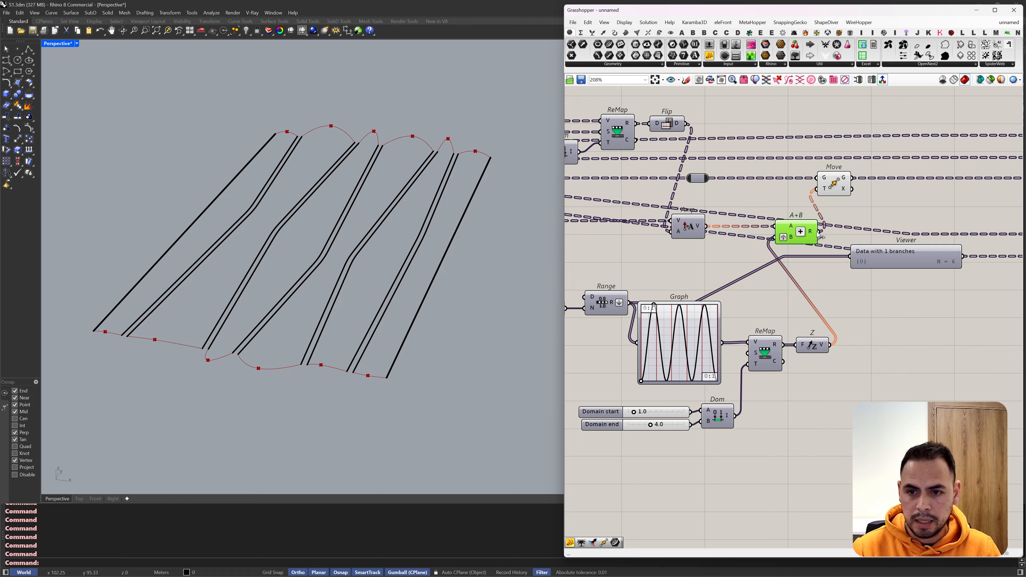
left_click_drag(845, 180, 886, 336)
Step: Hide the viewport's construction grid and examine the raised end arcs in the Perspective view
right_click_drag(277, 230, 227, 222)
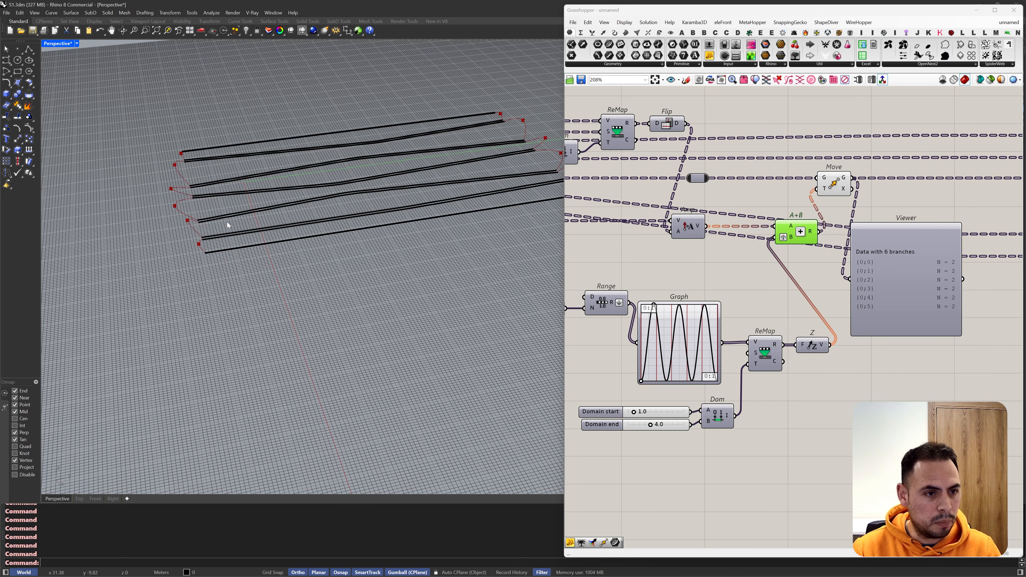
key("F7")
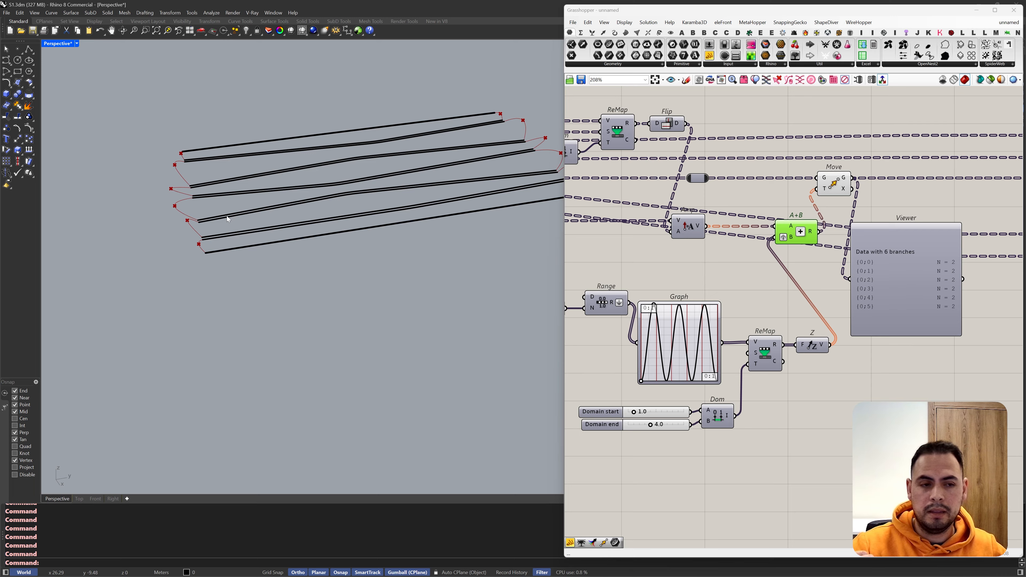
right_click_drag(537, 207, 359, 216)
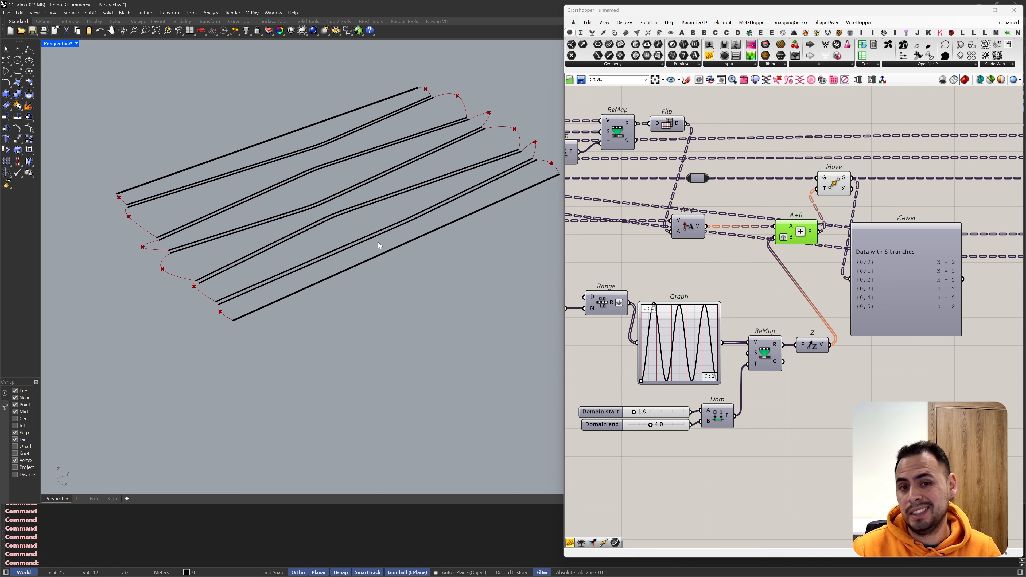
scroll(879, 227, "down", 5)
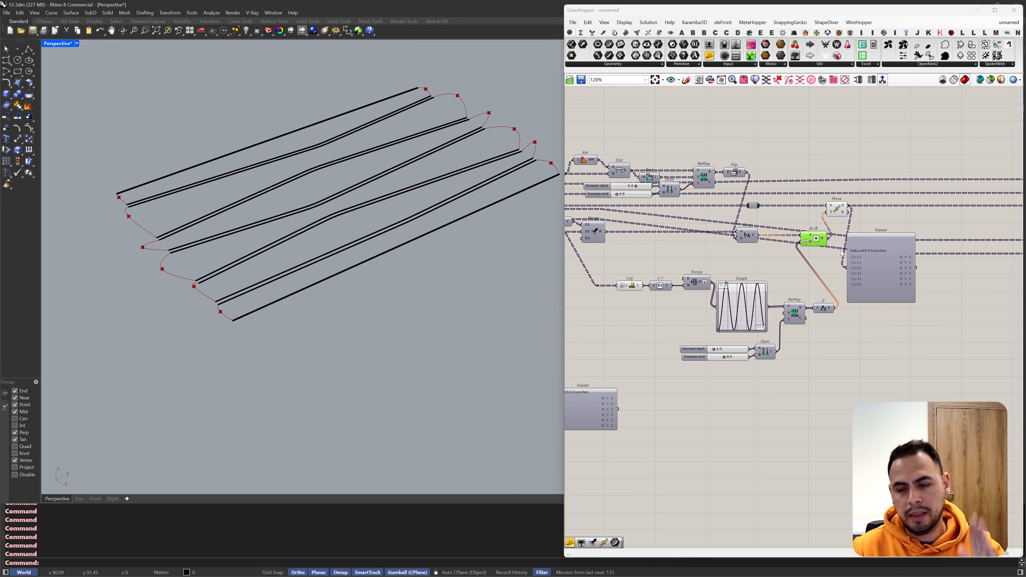
scroll(878, 227, "up", 2)
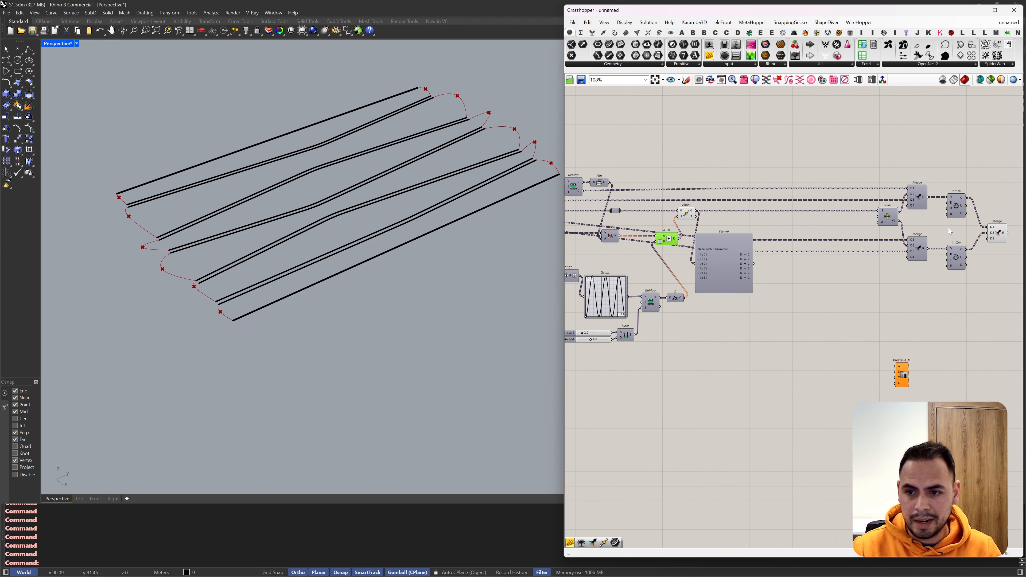
Step: Delete the Param Viewer attached to the Move component
left_click(996, 238)
left_click(735, 261)
key("Delete")
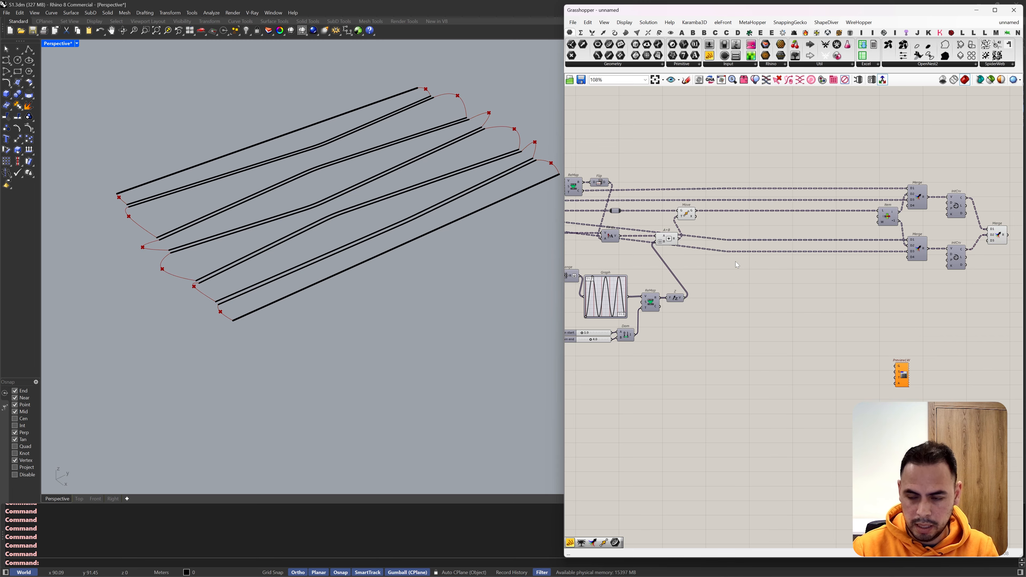
Step: Turn off the preview of the components upstream of the final merges and delete the leftover Param Viewer below them
scroll(857, 238, "down", 3)
scroll(722, 279, "up", 3)
left_click_drag(833, 162, 571, 349)
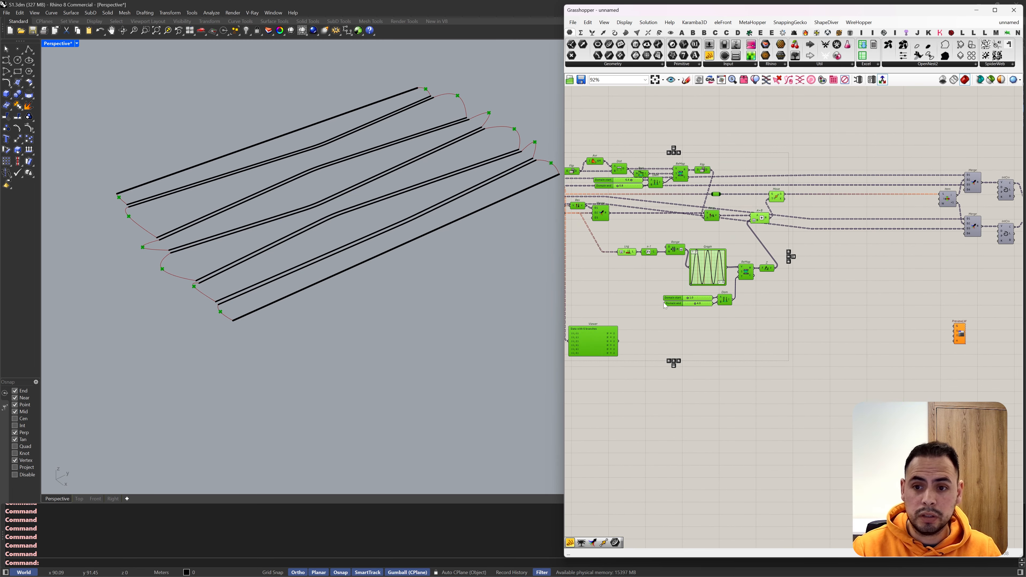
middle_click(664, 302)
left_click(688, 278)
scroll(810, 258, "down", 4)
left_click_drag(728, 366, 677, 295)
key("Delete")
Step: Shift the final Item, Merge and IntCrv group closer to Move and connect the last Merge's R output to PreviewLW's G input
scroll(928, 295, "up", 3)
left_click_drag(993, 202, 857, 120)
left_click_drag(894, 173, 758, 172)
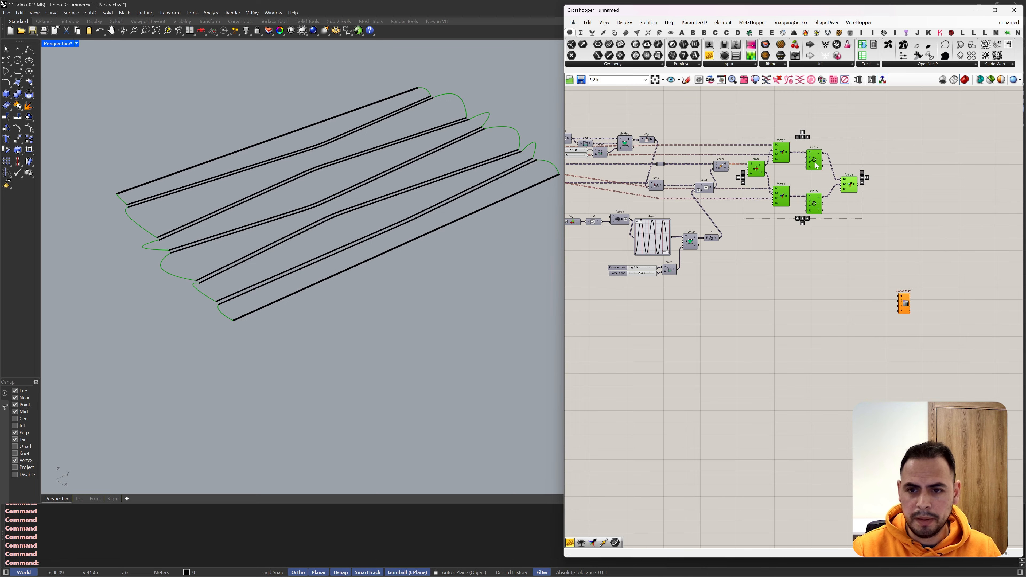
scroll(850, 167, "up", 3)
left_click_drag(927, 392, 856, 196)
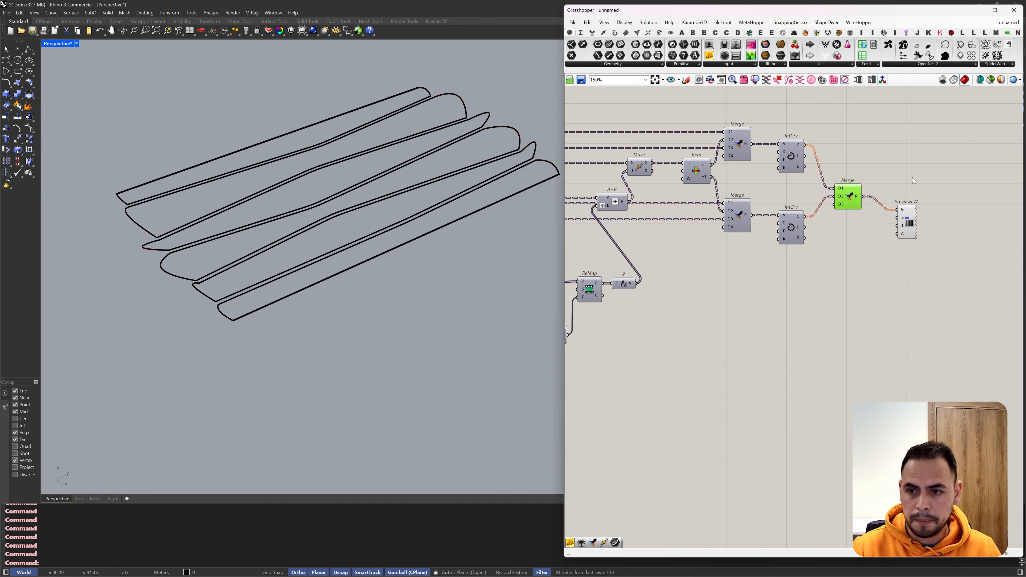
left_click(246, 215)
right_click_drag(247, 215, 344, 216)
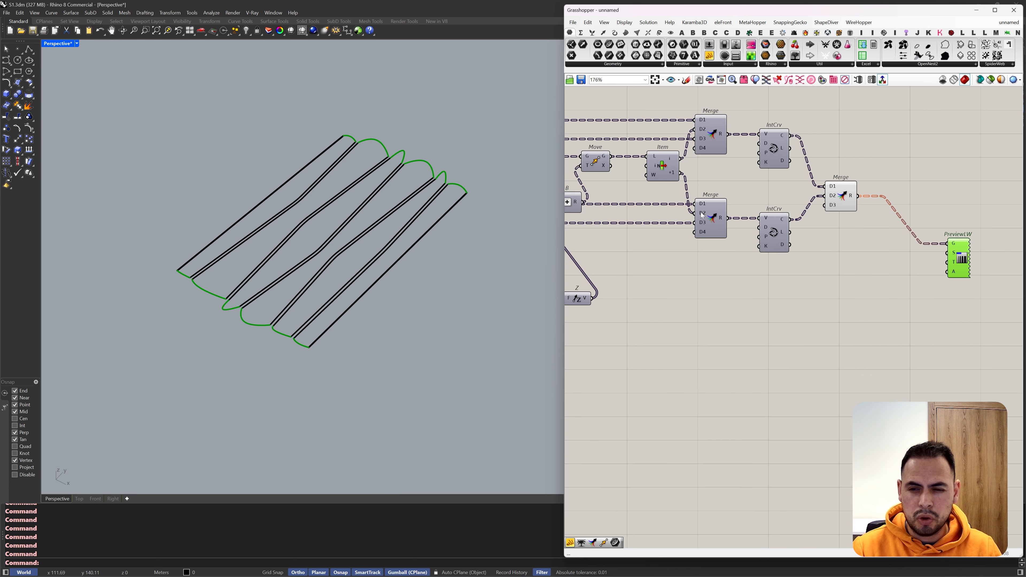
right_click_drag(445, 226, 487, 204)
left_click(652, 320)
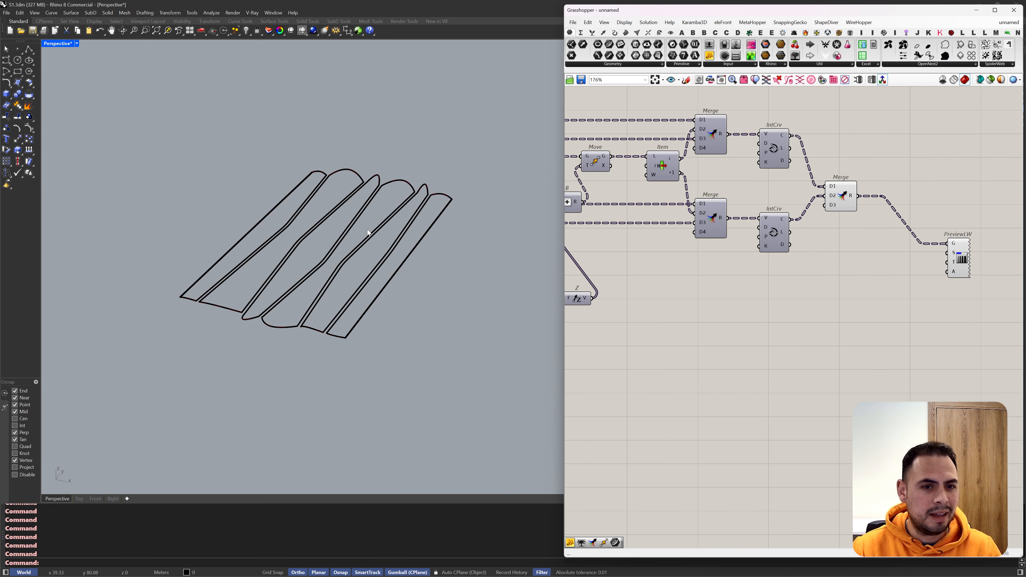
Step: Place a Network Surface component after the final Merge and connect Merge's R output to its U input
double_click(910, 176)
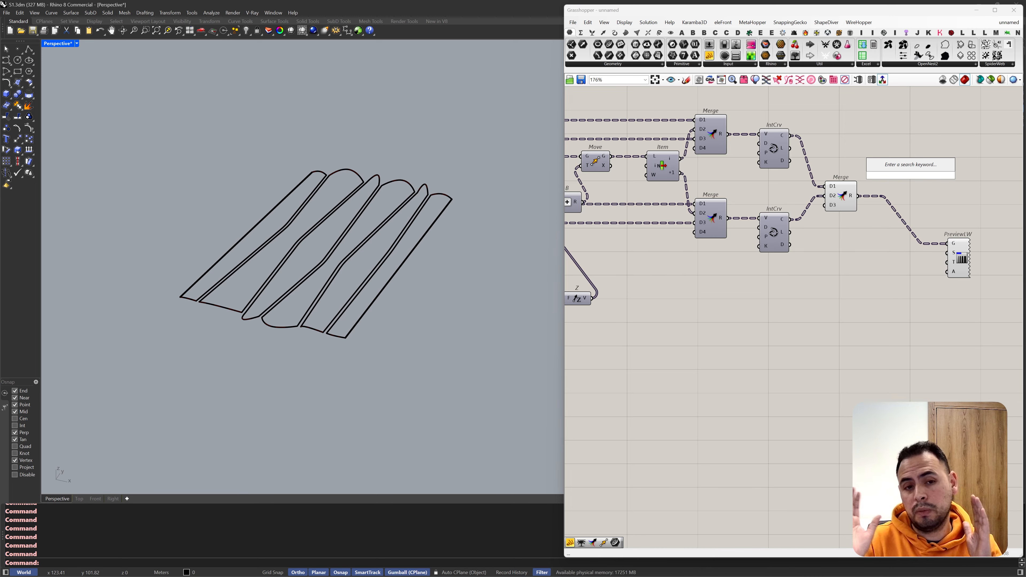
type("netw")
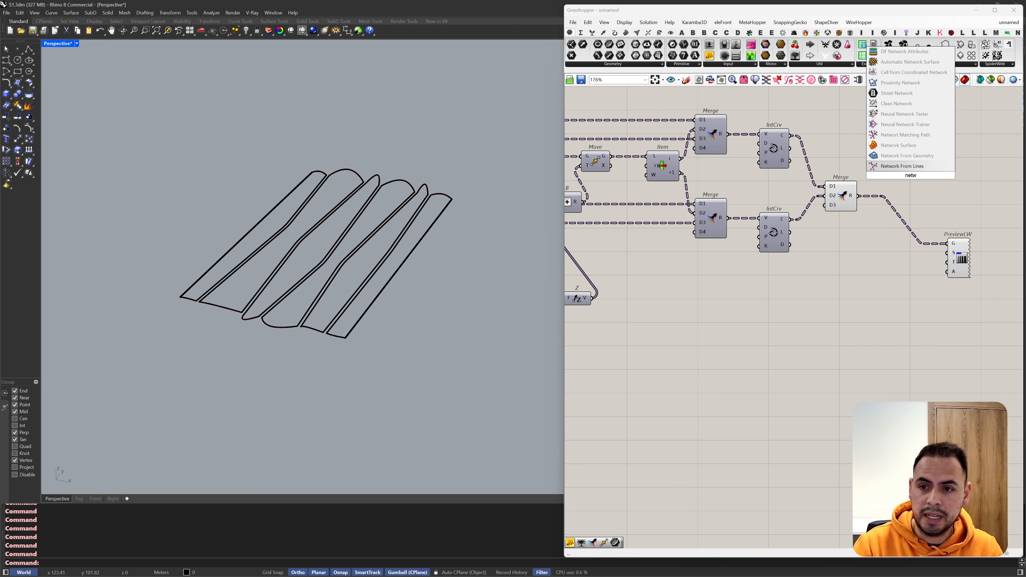
left_click(898, 145)
scroll(911, 172, "up", 2)
left_click(838, 197)
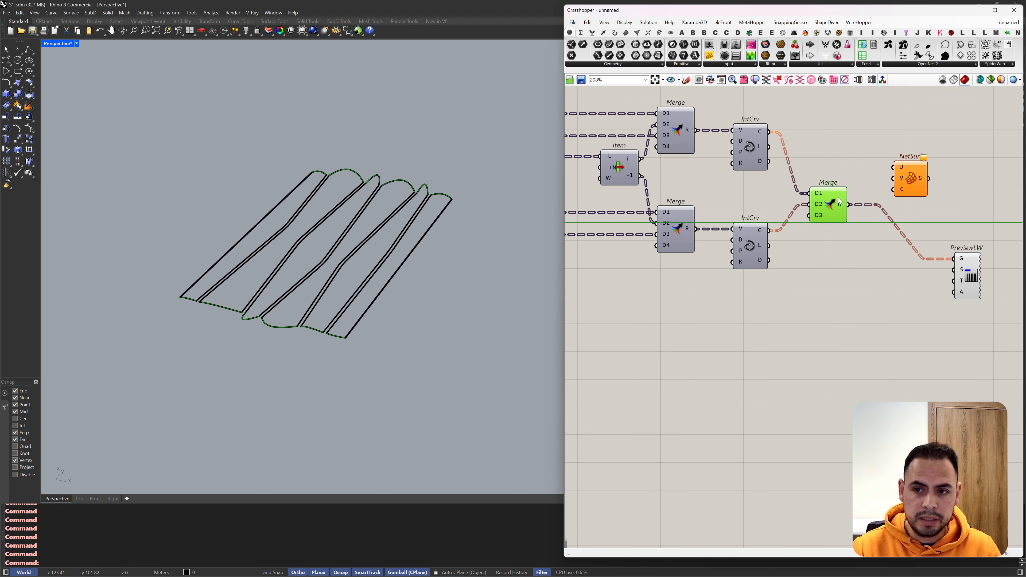
left_click_drag(837, 197, 837, 197)
right_click_drag(502, 184, 531, 216)
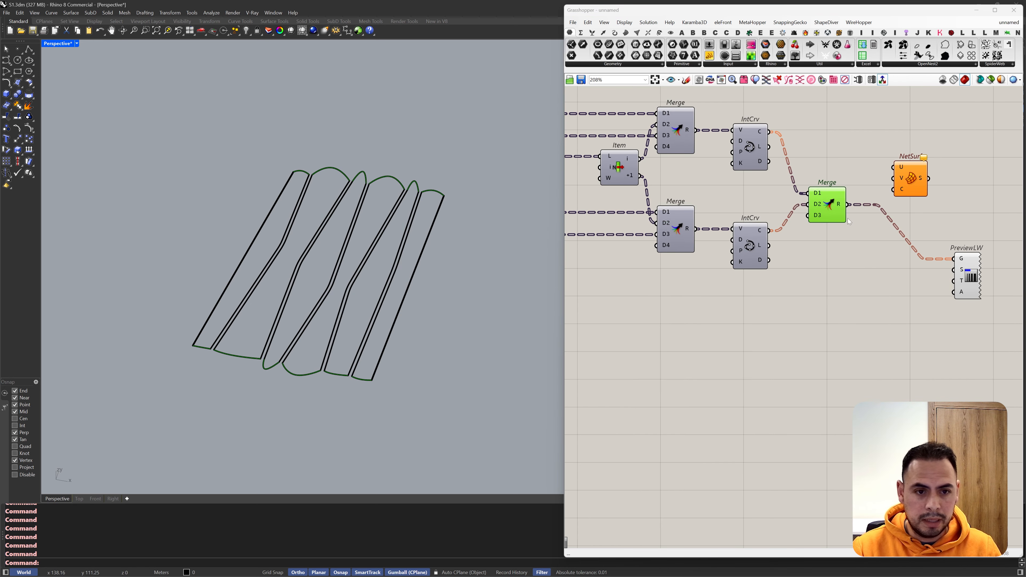
left_click_drag(847, 204, 892, 182)
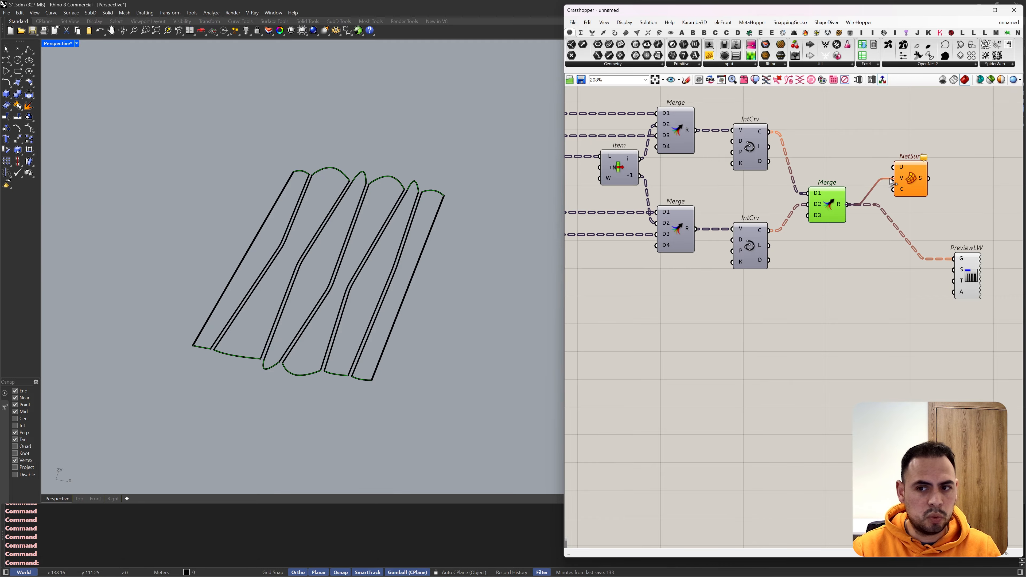
left_click_drag(892, 182, 894, 167)
Step: Realign the Partition component and its size panel, then connect Partition's C output to Network Surface's V input
left_click(751, 157)
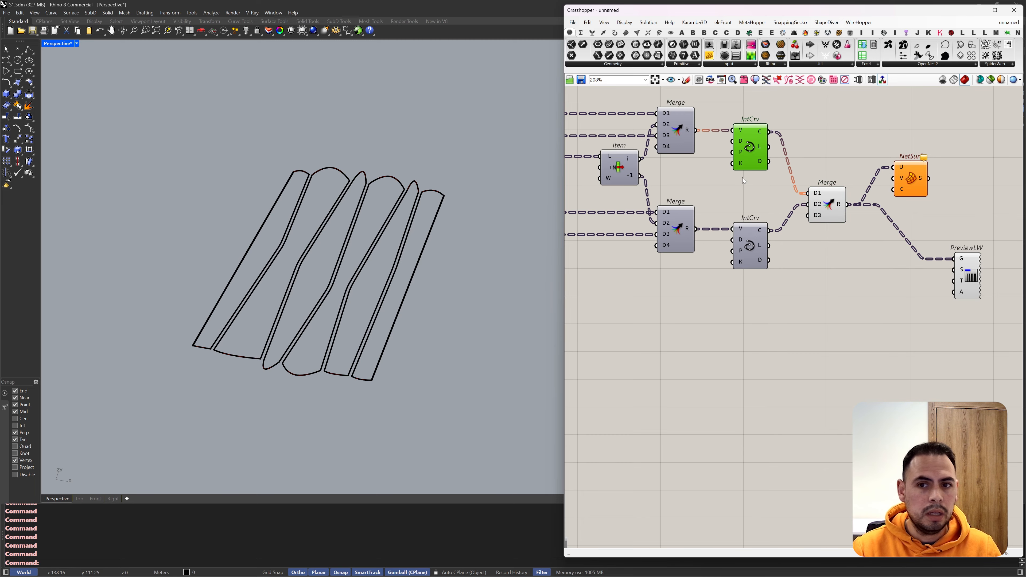
scroll(729, 244, "down", 8)
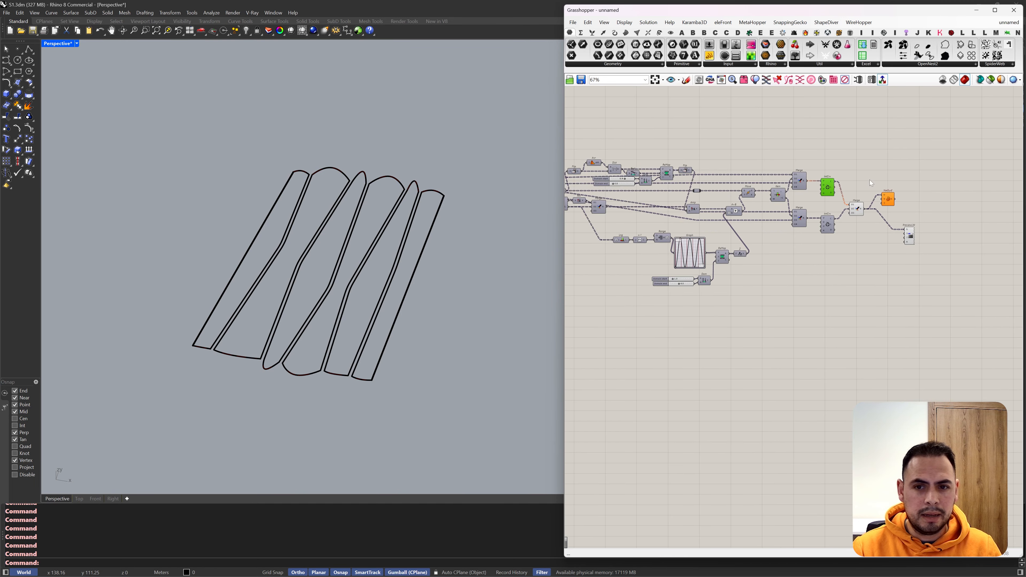
scroll(669, 185, "up", 7)
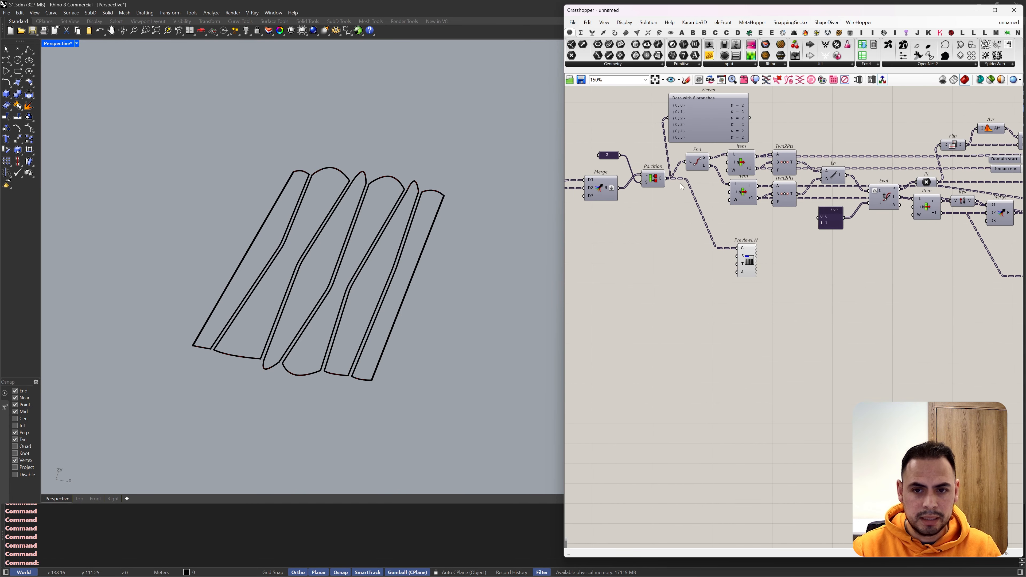
left_click(659, 181)
left_click_drag(659, 182, 657, 194)
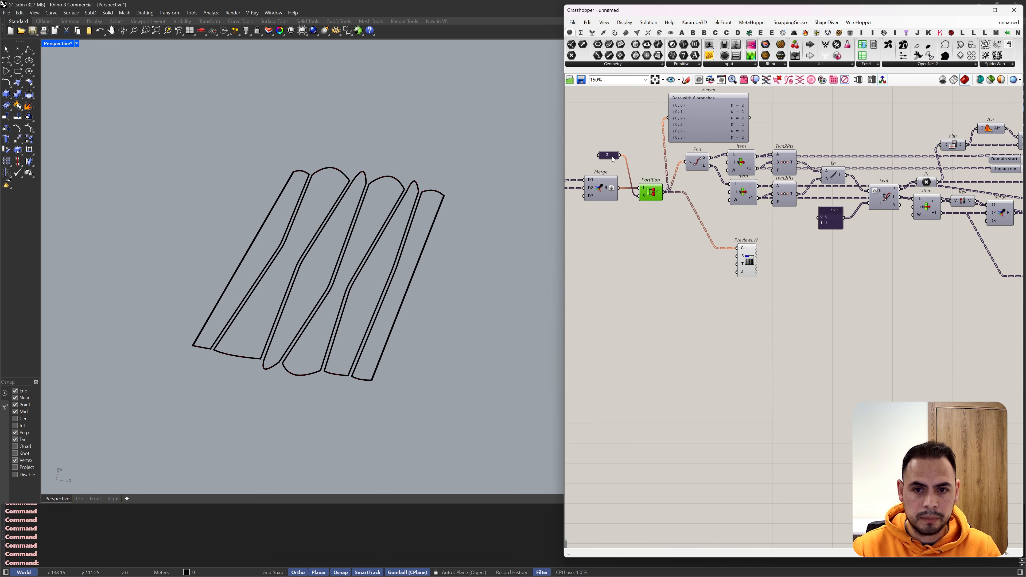
left_click_drag(613, 158, 612, 226)
scroll(678, 193, "down", 7)
scroll(792, 202, "up", 8)
left_click_drag(663, 193, 796, 204)
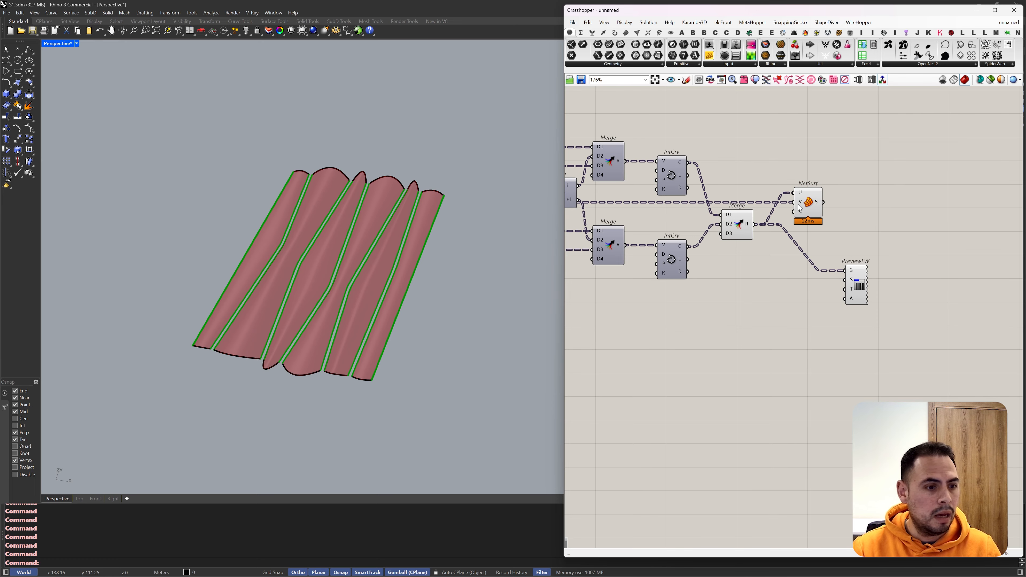
Step: Examine the network surfaces from low and high angles in the Perspective view
scroll(307, 262, "up", 4)
scroll(307, 263, "up", 2)
mouse_move(343, 222)
right_mouse_down()
mouse_move(431, 177)
mouse_move(366, 174)
mouse_move(359, 202)
mouse_move(370, 161)
mouse_move(363, 172)
mouse_move(417, 178)
mouse_move(421, 197)
mouse_move(463, 179)
mouse_move(430, 187)
right_mouse_up()
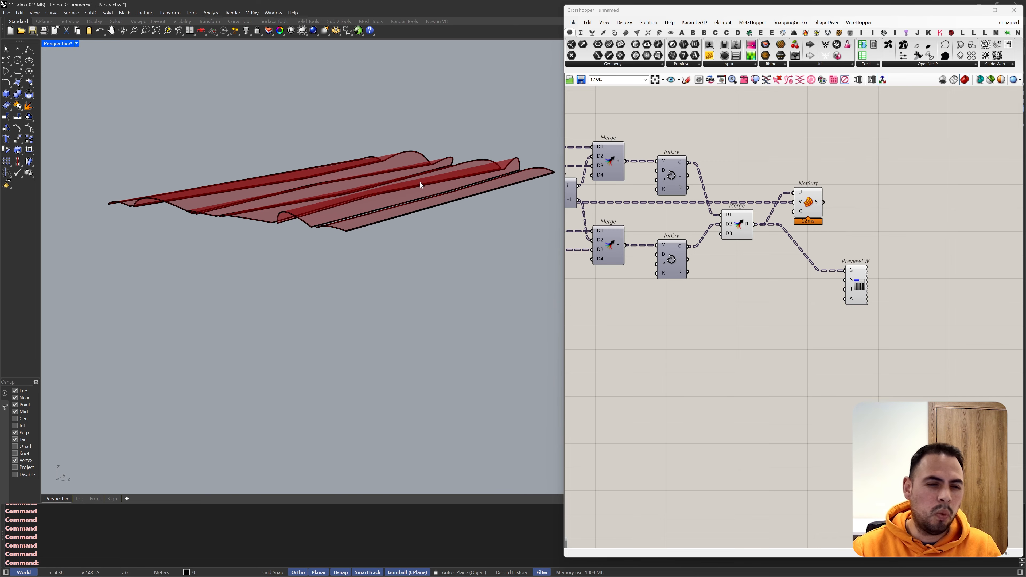
right_click_drag(420, 182, 424, 189)
scroll(258, 166, "up", 5)
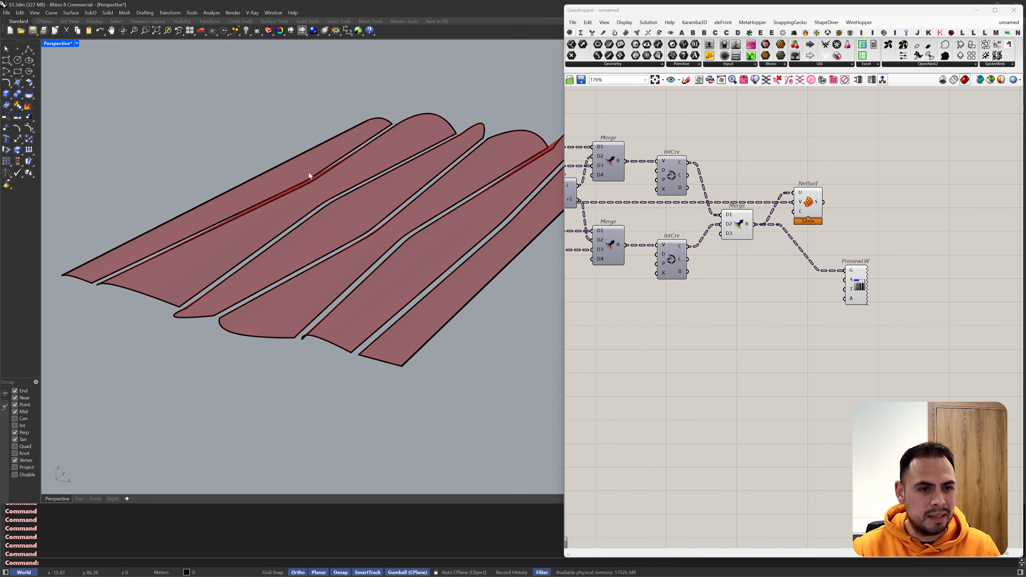
scroll(264, 147, "down", 6)
right_click_drag(262, 146, 282, 158)
scroll(285, 156, "up", 4)
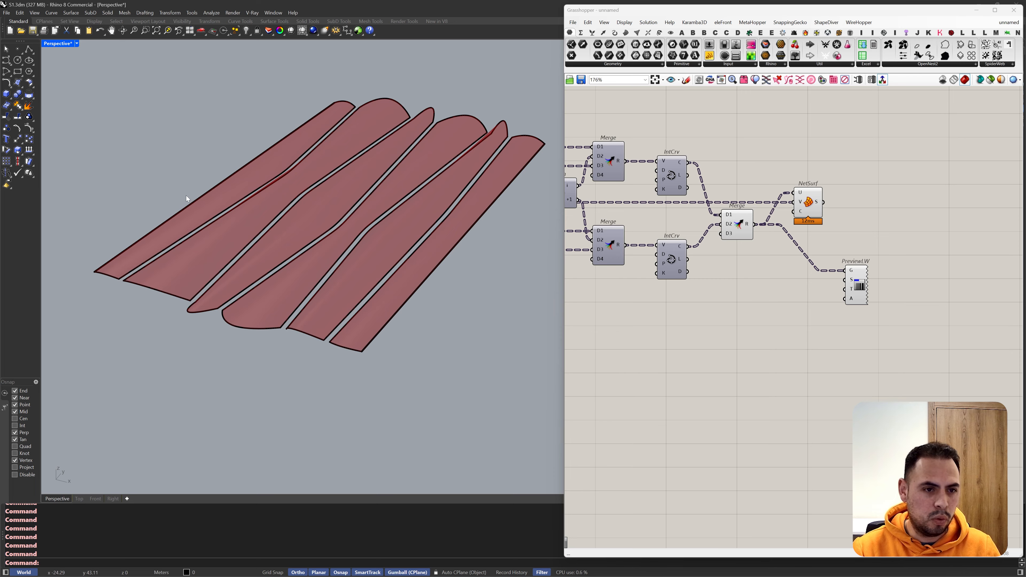
Step: Move the Network Surface component aside, disable it, and widen the Grasshopper window
left_click_drag(808, 206, 891, 161)
key("ctrl+e")
left_click(848, 226)
left_click_drag(564, 226, 353, 227)
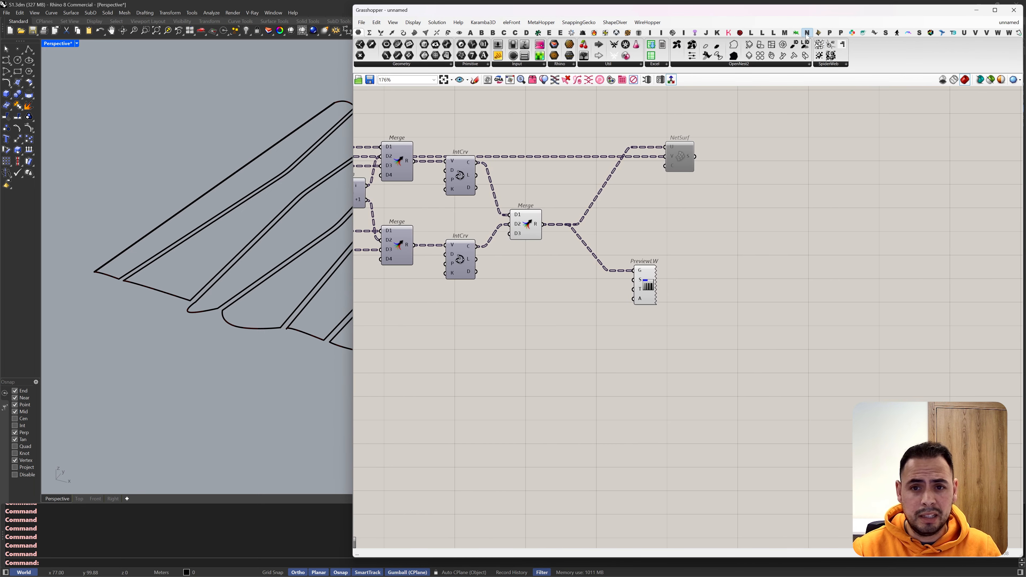
Step: Place a Tween Two Curves Along Curve component and connect the two IntCrv C outputs to its A and B inputs
left_click(862, 34)
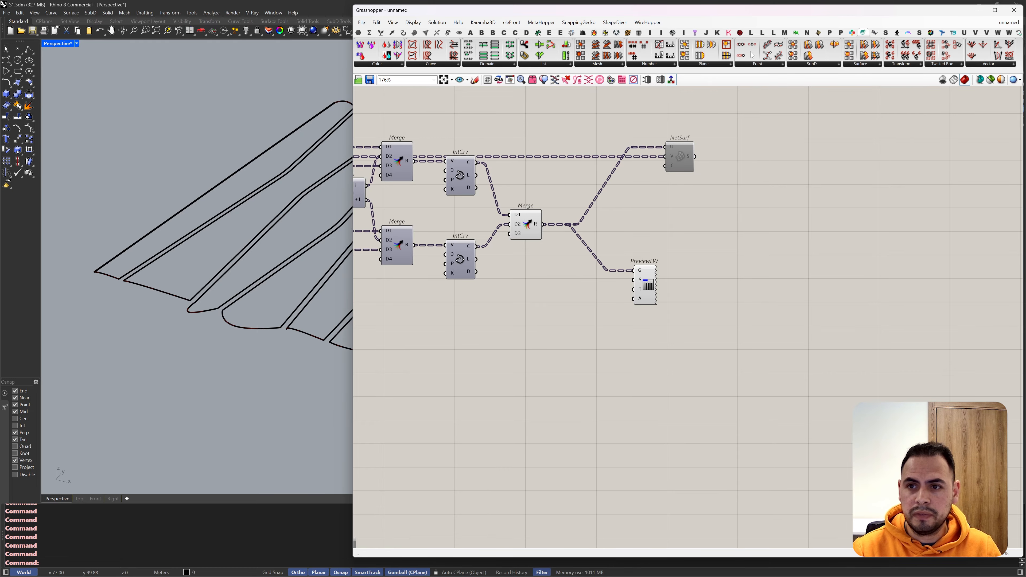
left_click(431, 64)
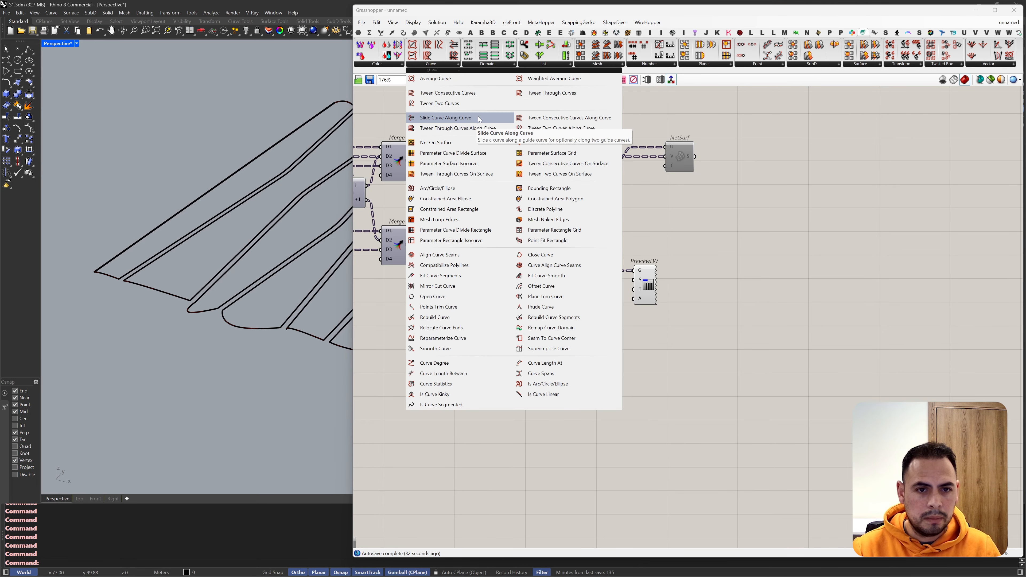
left_click(530, 129)
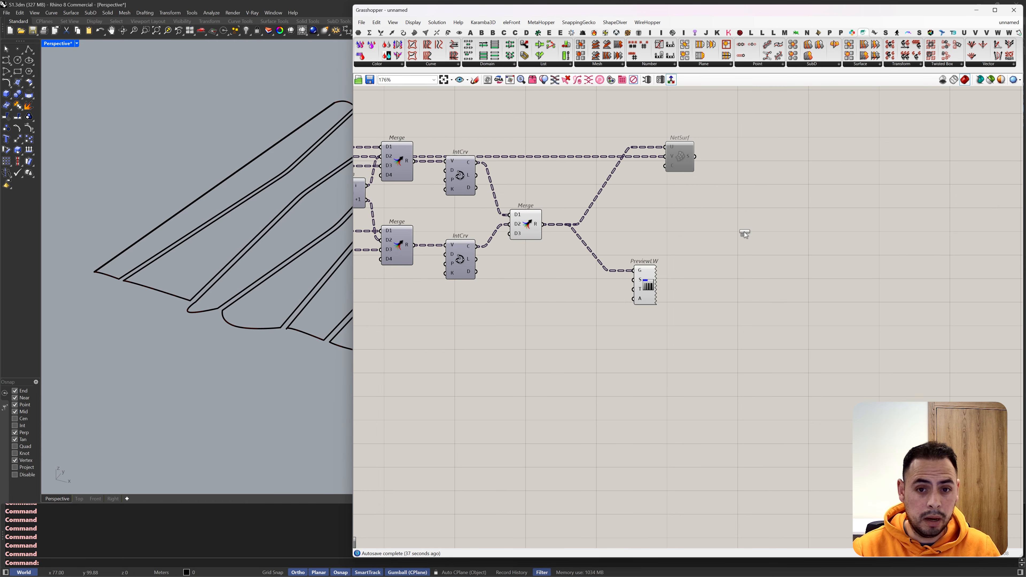
left_click(744, 232)
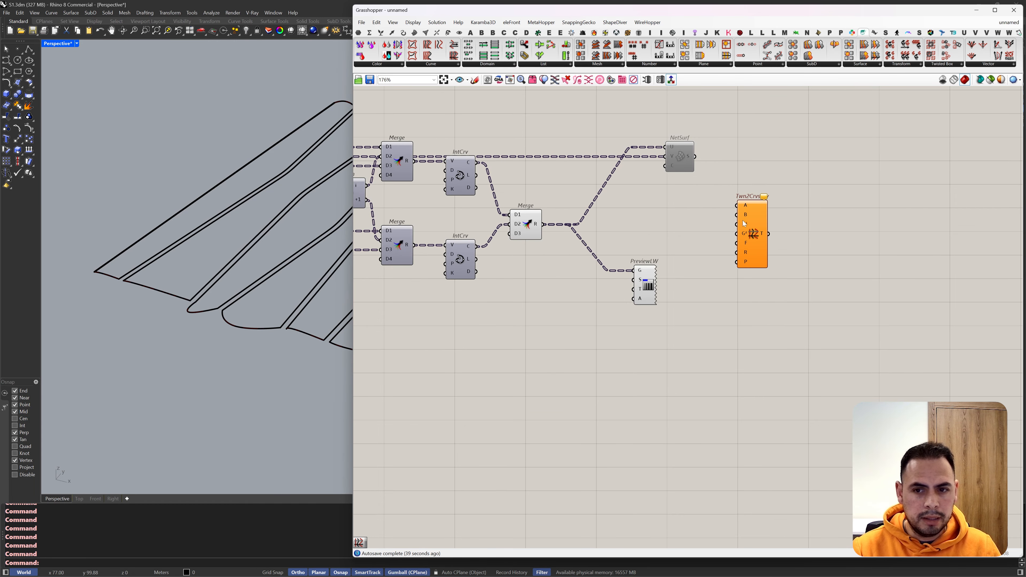
right_click_drag(679, 214, 710, 215)
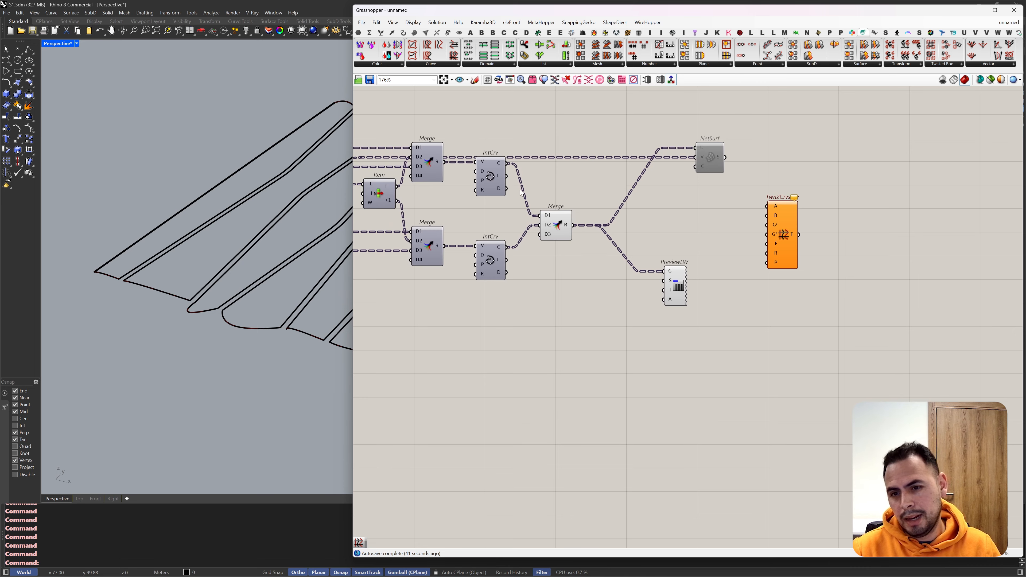
left_click(498, 176)
mouse_move(317, 182)
right_mouse_down()
mouse_move(260, 181)
mouse_move(282, 188)
mouse_move(307, 173)
right_mouse_up()
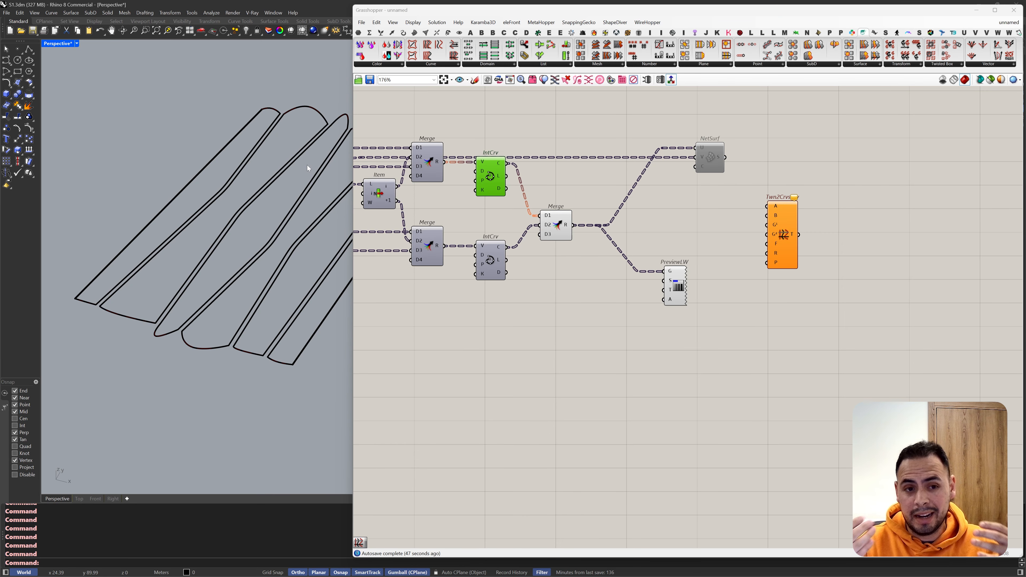
left_click_drag(506, 164, 507, 247)
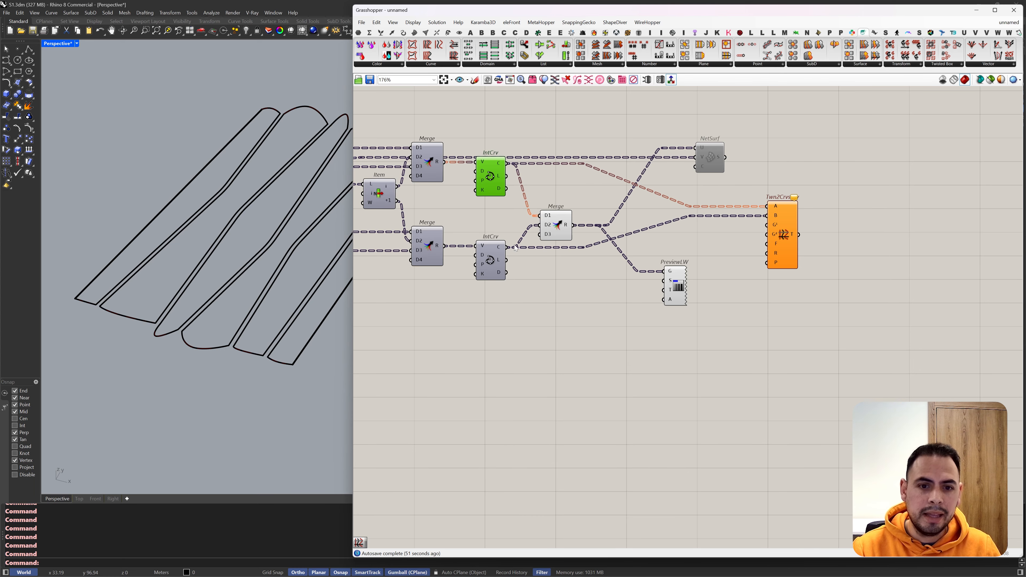
Step: Copy the List Item component near Partition, feed its L input from Partition's C output, and place it beside the tween component
scroll(919, 226, "down", 4)
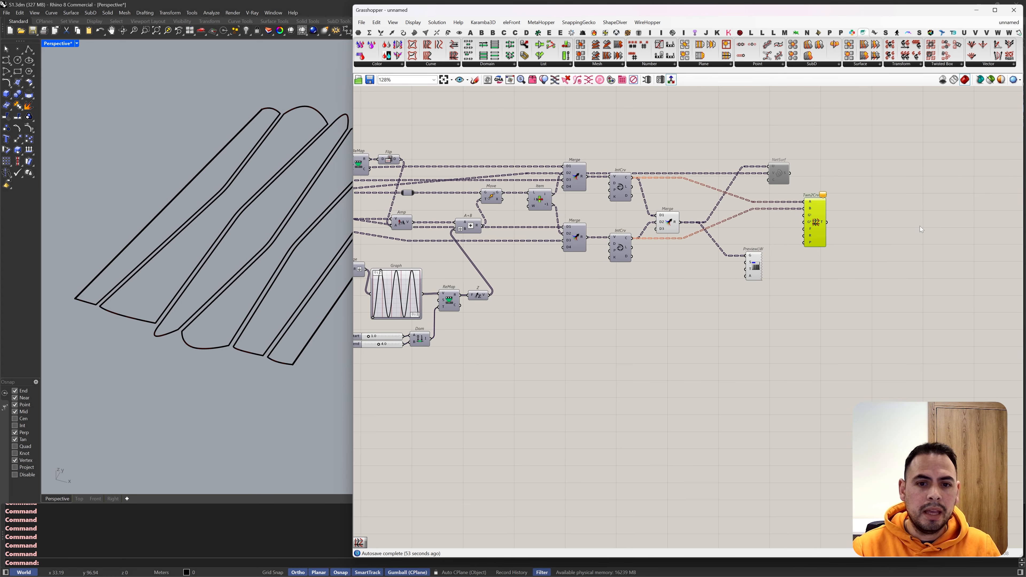
right_click_drag(375, 199, 786, 222)
scroll(543, 218, "up", 3)
left_click(651, 258)
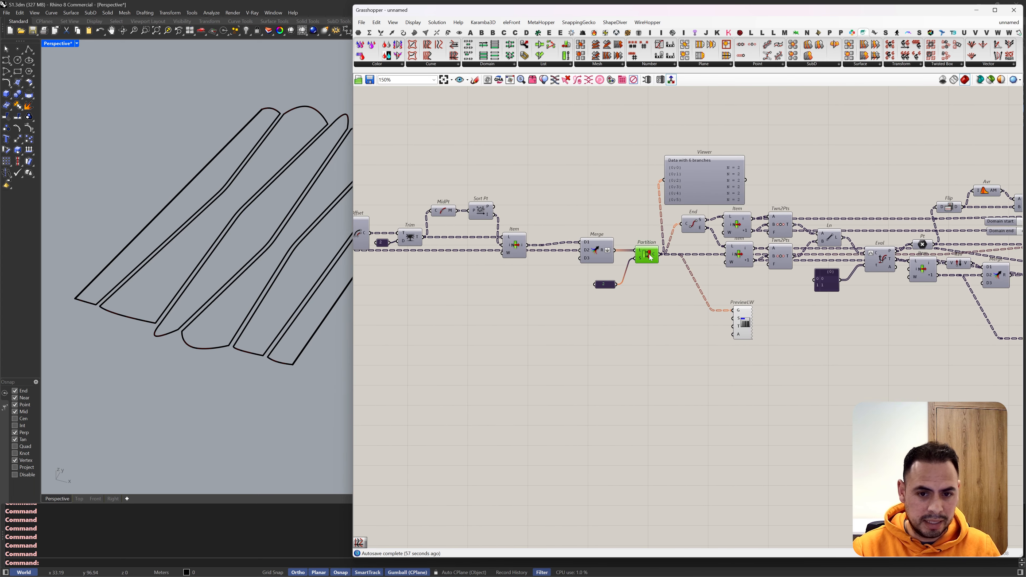
scroll(742, 254, "up", 2)
left_click(741, 255)
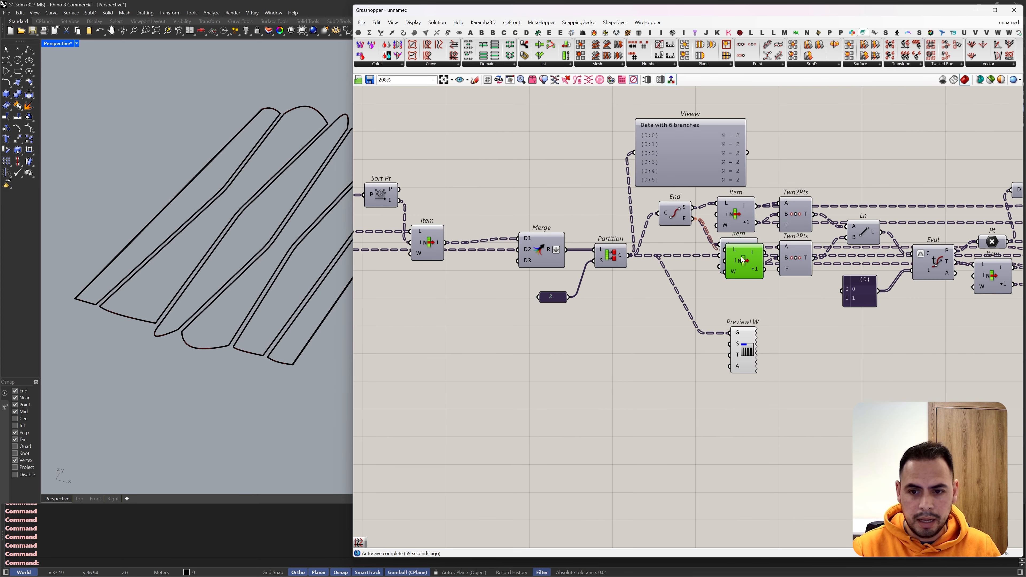
left_click_drag(741, 255, 685, 326, "alt")
left_click_drag(631, 255, 788, 235)
left_click(750, 340)
scroll(627, 294, "down", 9)
scroll(1005, 313, "up", 8)
scroll(789, 243, "up", 2)
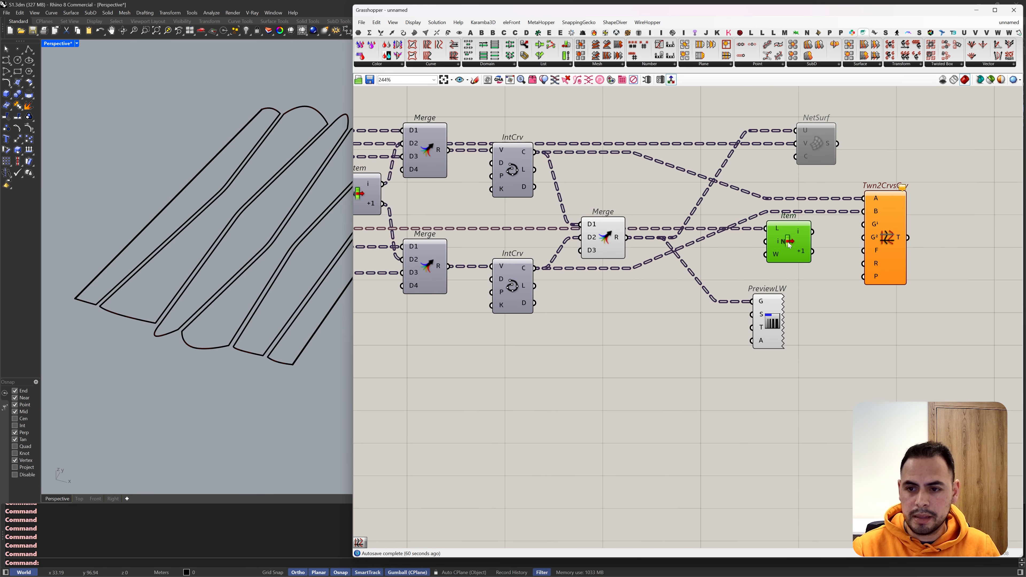
Step: Connect the copied Item's i and +1 outputs to the tween's two guide curve inputs, and move PreviewLW out of the way
left_click_drag(864, 230, 814, 251)
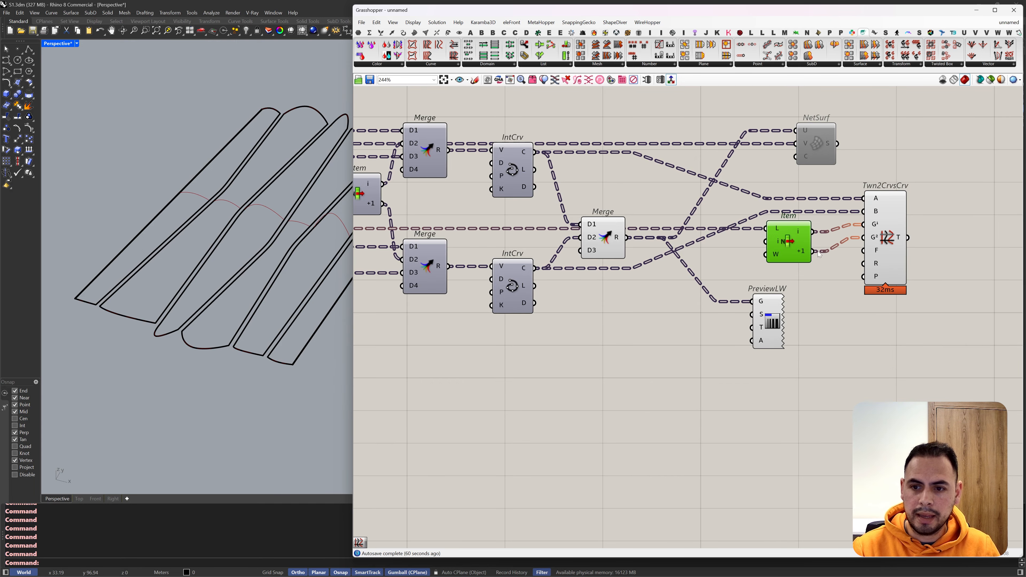
right_click_drag(282, 240, 276, 193)
left_click_drag(792, 254, 803, 260)
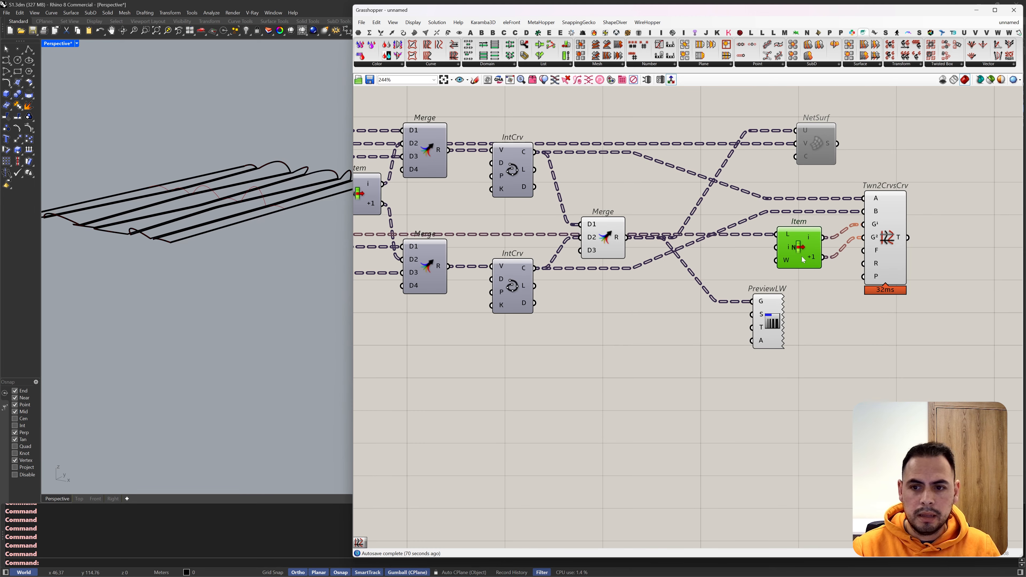
left_click_drag(882, 255, 884, 255)
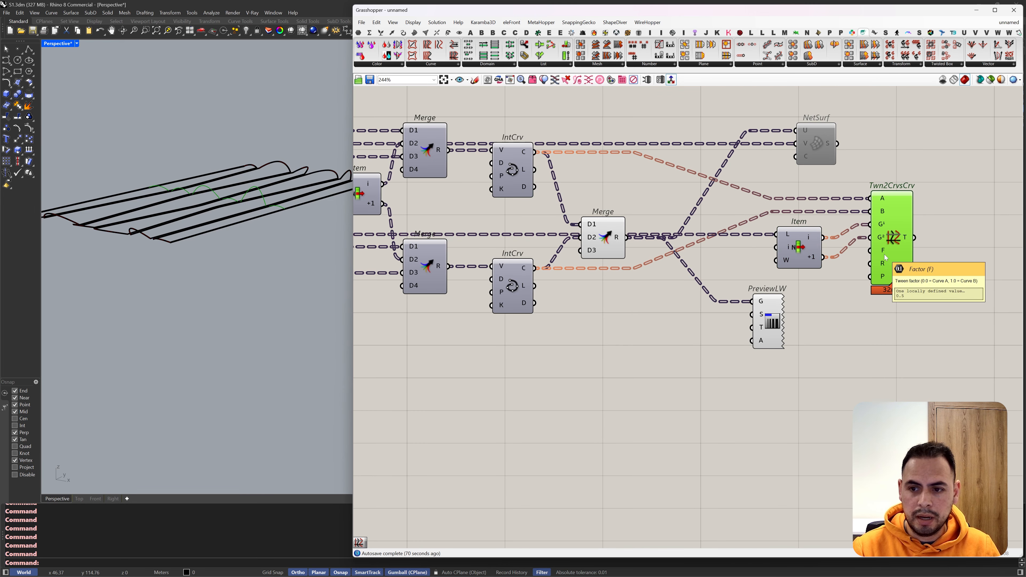
left_click_drag(770, 323, 702, 411)
right_click_drag(279, 170, 257, 177)
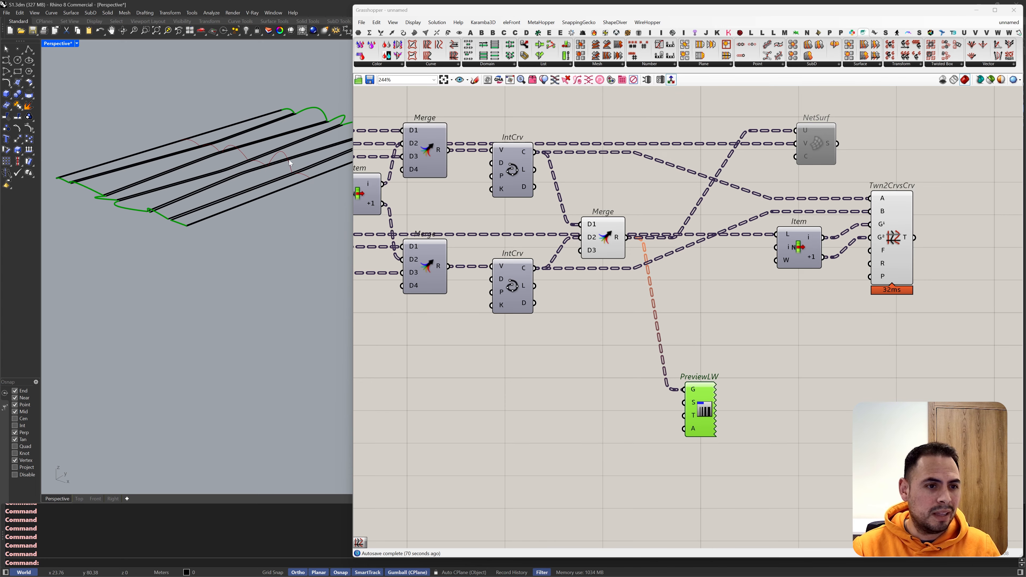
Step: Place a Range component below the Item component that feeds the tween's guide curves
right_click_drag(285, 151, 314, 219)
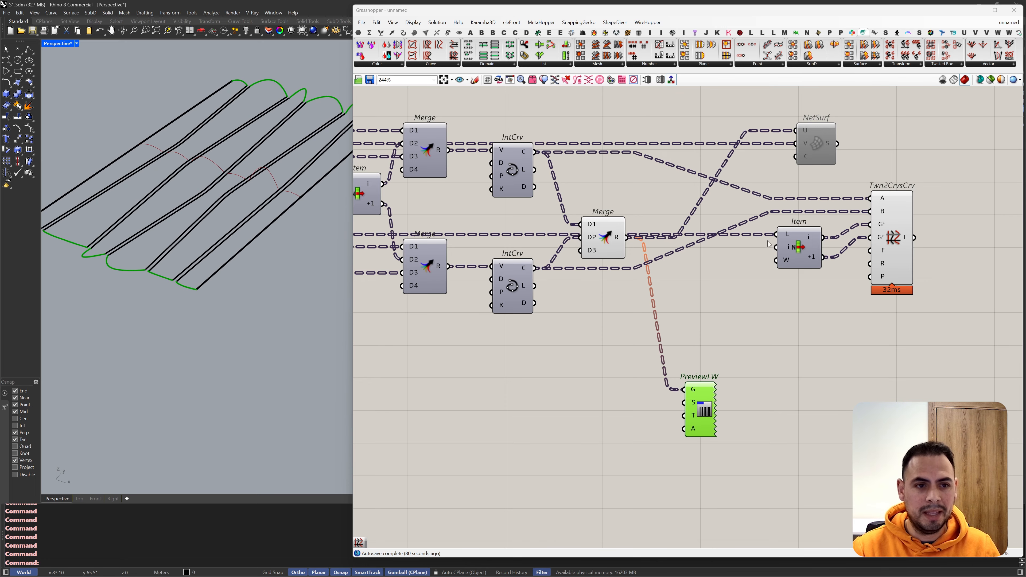
double_click(803, 292)
type("rang")
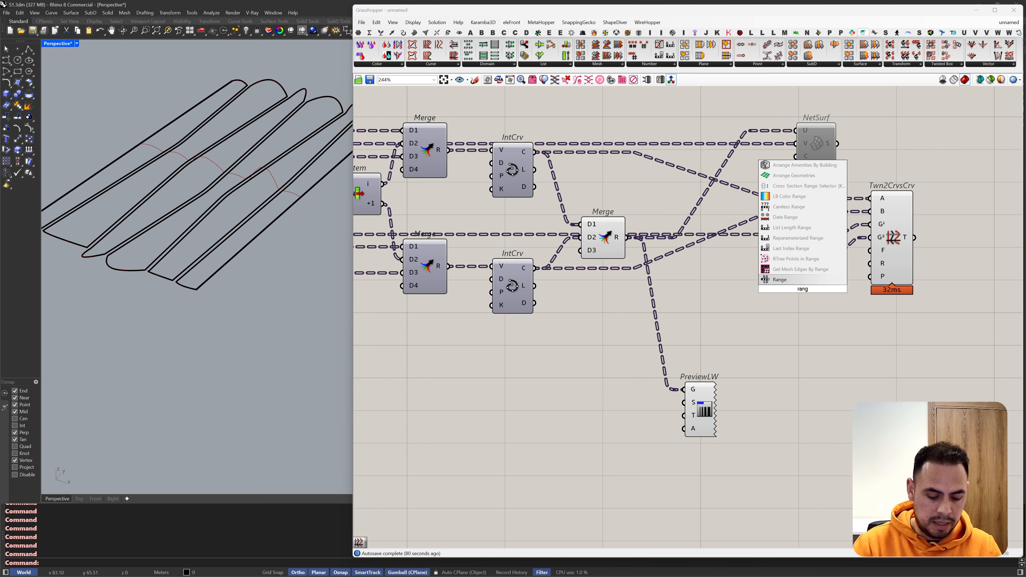
left_click(798, 280)
left_click_drag(804, 299, 793, 323)
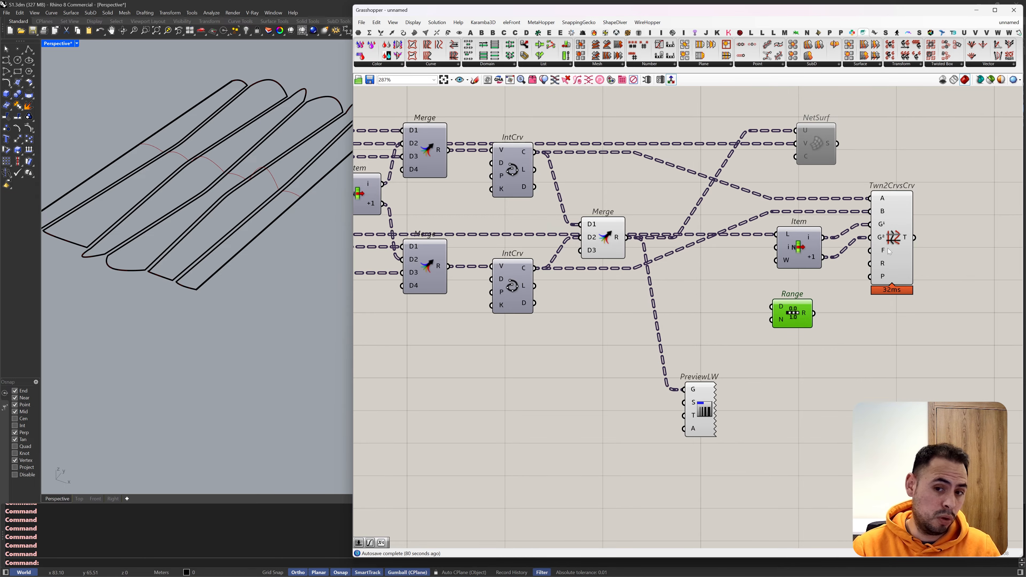
Step: Create a number slider set to 10, connect it to Range's N input, and feed Range's R output into the tween's F input
scroll(888, 252, "up", 3)
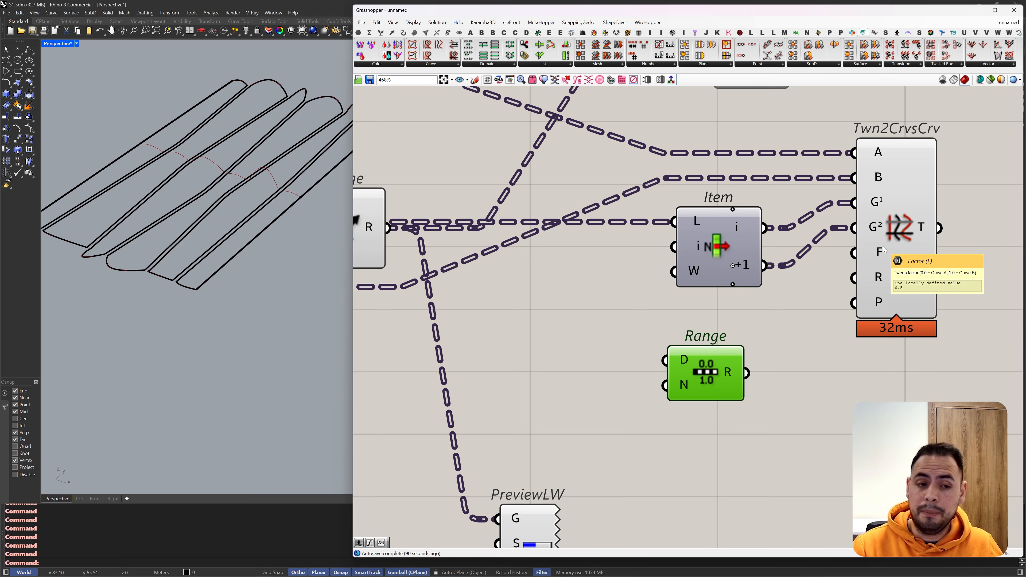
double_click(522, 386)
type("10")
key("Return")
left_click_drag(627, 386, 665, 385)
left_click_drag(747, 372, 853, 253)
Step: Narrow the Grasshopper window to enlarge the Rhino view, and move the Network Surface component just above the tween component
mouse_move(202, 283)
right_mouse_down()
mouse_move(184, 289)
mouse_move(157, 249)
mouse_move(116, 233)
mouse_move(186, 283)
mouse_move(210, 287)
right_mouse_up()
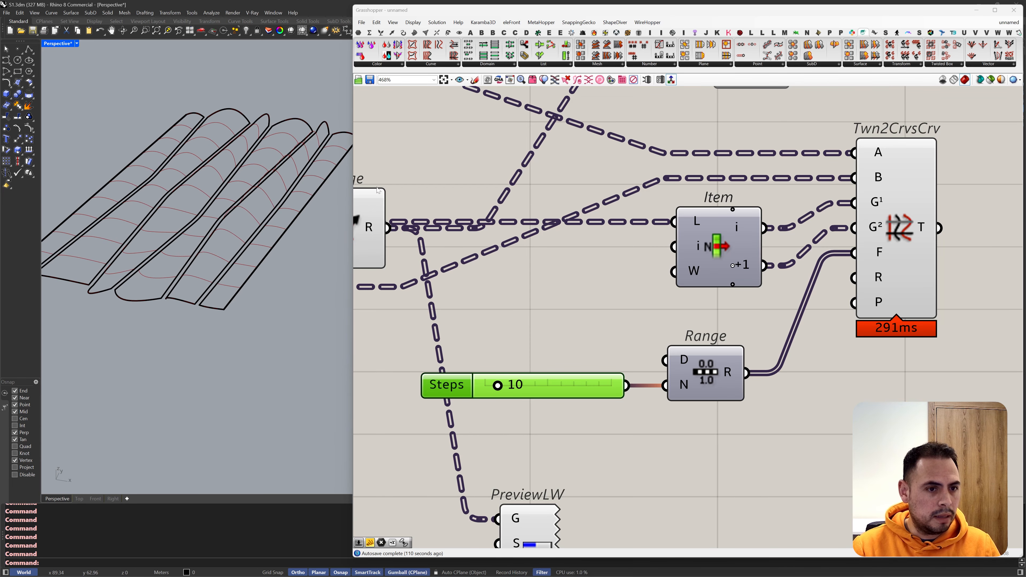
left_click_drag(350, 176, 475, 176)
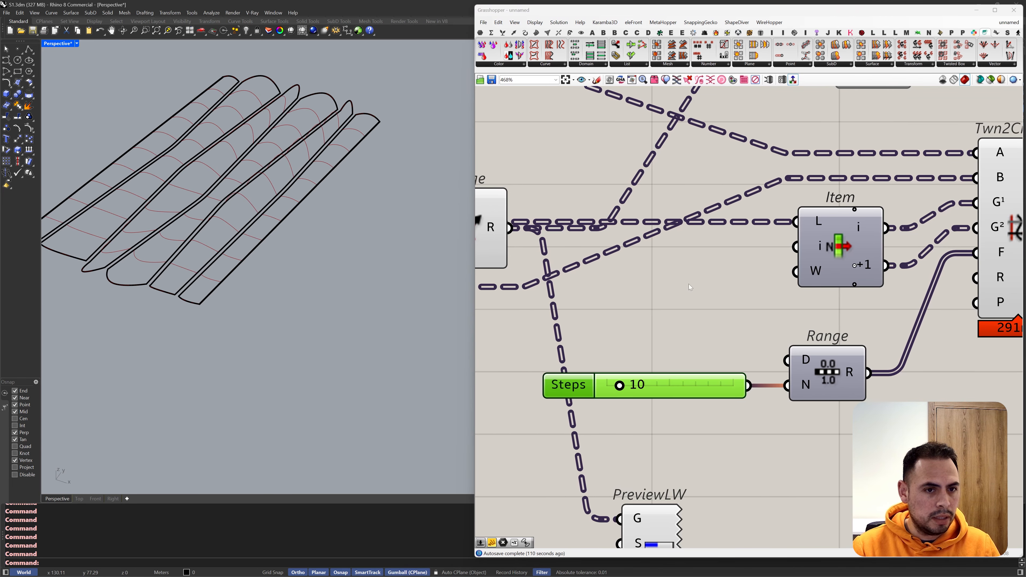
scroll(797, 234, "down", 5)
scroll(797, 234, "up", 3)
left_click_drag(744, 202, 880, 190)
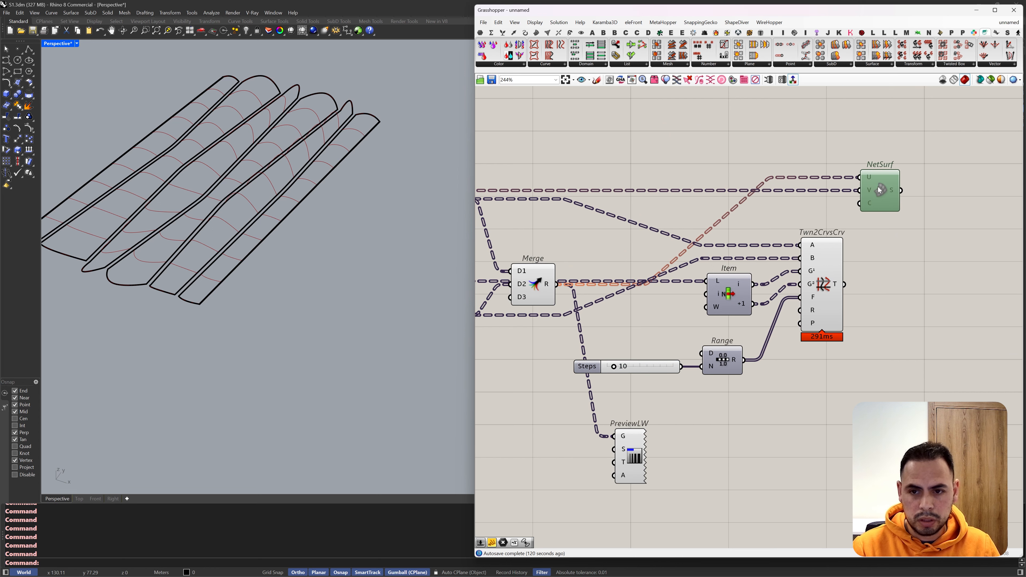
Step: Replace the Network Surface U input with the tween's T output and enable the component to generate the surfaces
scroll(876, 186, "up", 1)
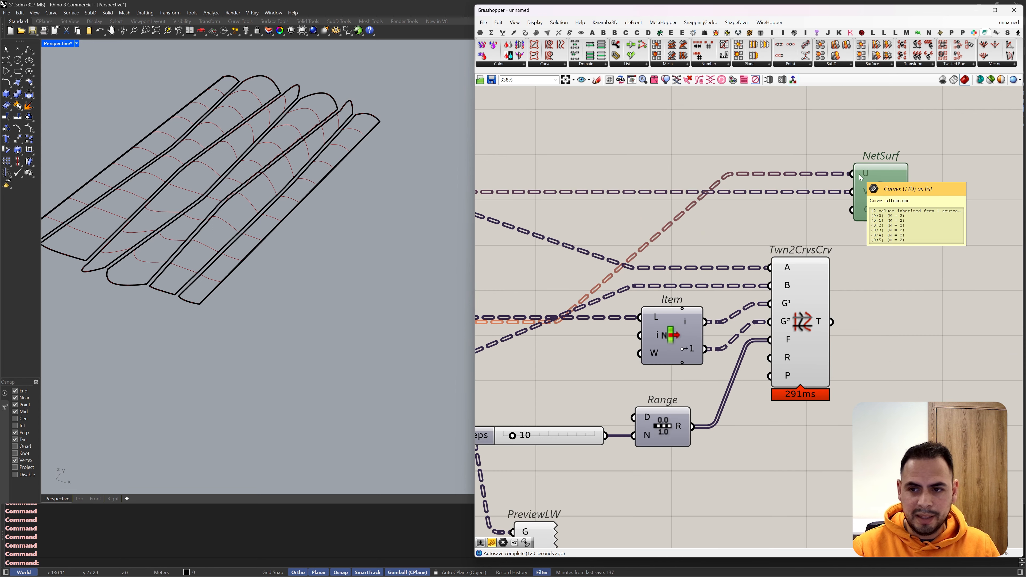
left_click_drag(860, 177, 831, 323)
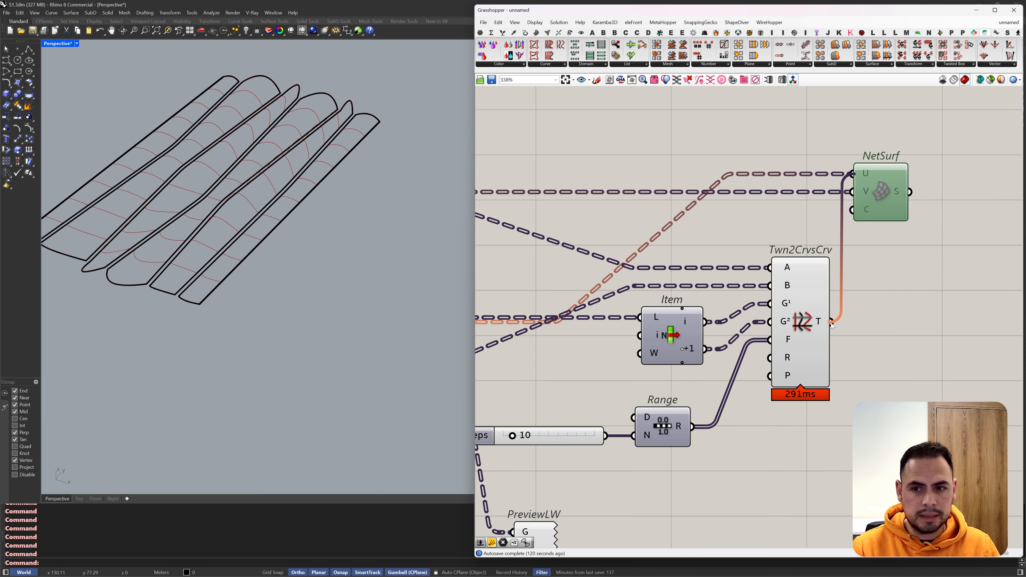
middle_click(885, 193)
left_click(905, 197)
right_click_drag(190, 182, 300, 169)
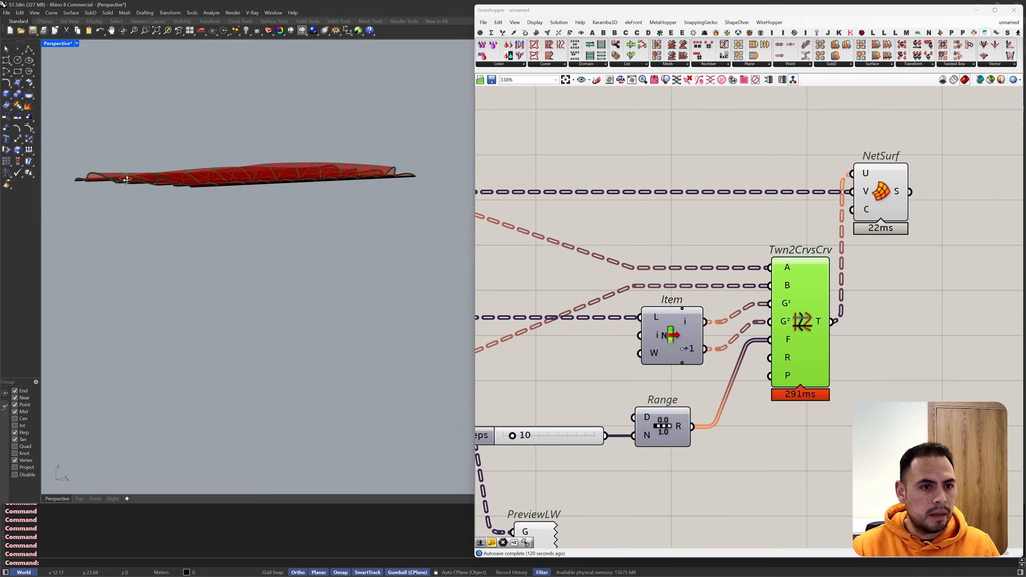
scroll(271, 180, "up", 4)
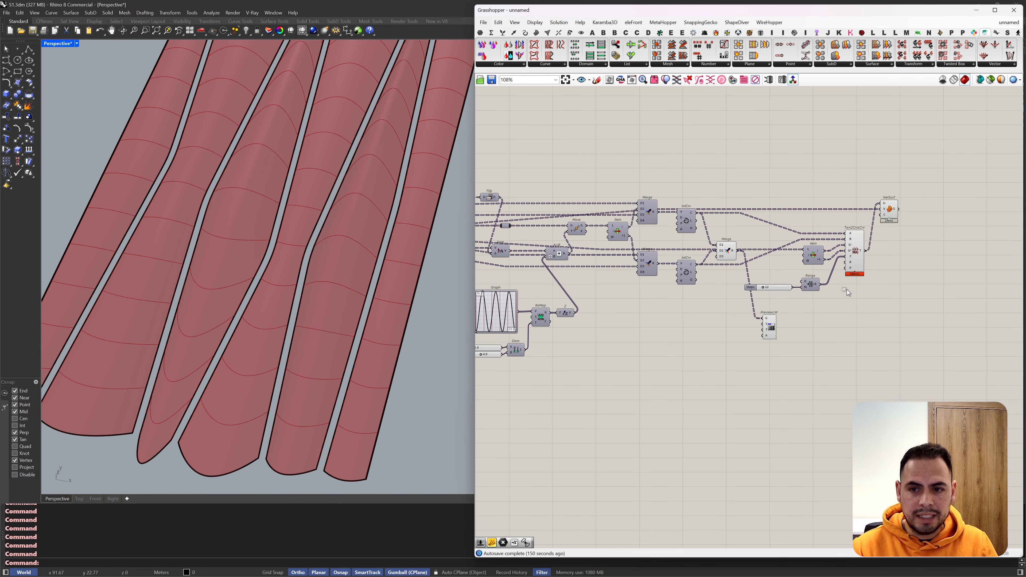
Step: Turn off the preview of the Merge, Item, Range and tween components, leaving the network surfaces previewed
left_click_drag(859, 309, 705, 174)
middle_click(708, 175)
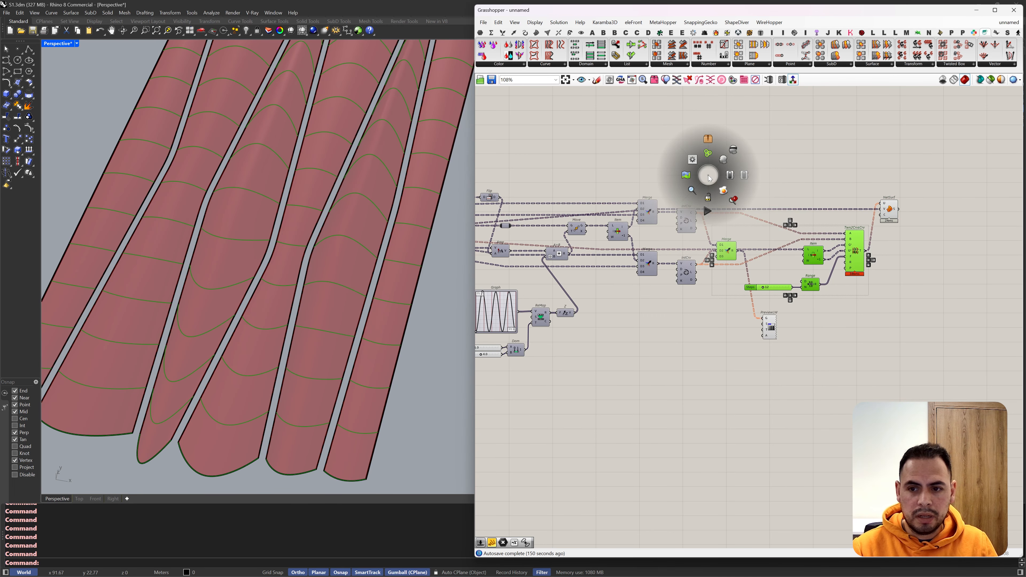
left_click(734, 151)
left_click(736, 182)
mouse_move(196, 279)
right_mouse_down()
mouse_move(208, 194)
mouse_move(243, 222)
right_mouse_up()
scroll(429, 173, "up", 3)
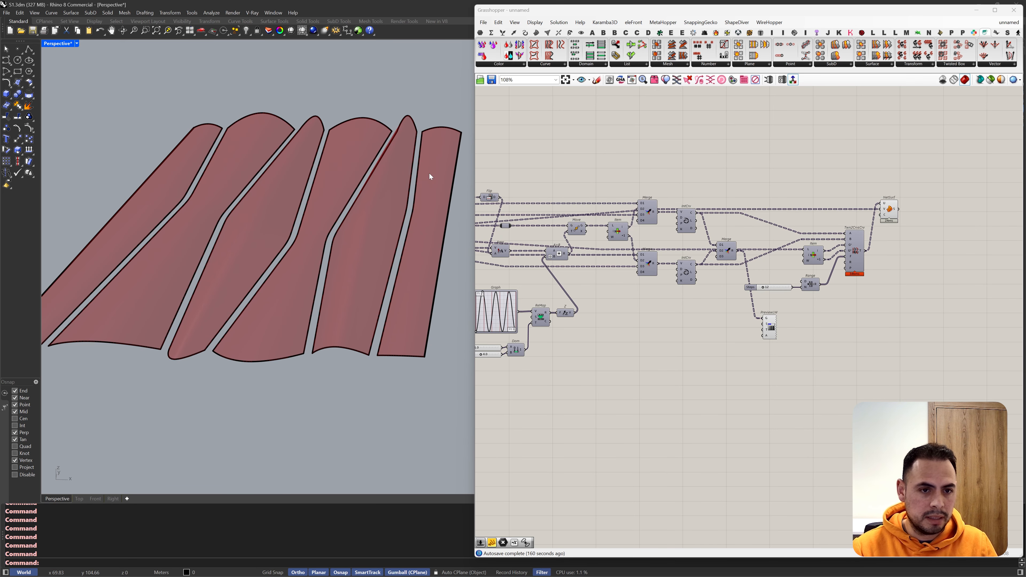
scroll(430, 167, "down", 3)
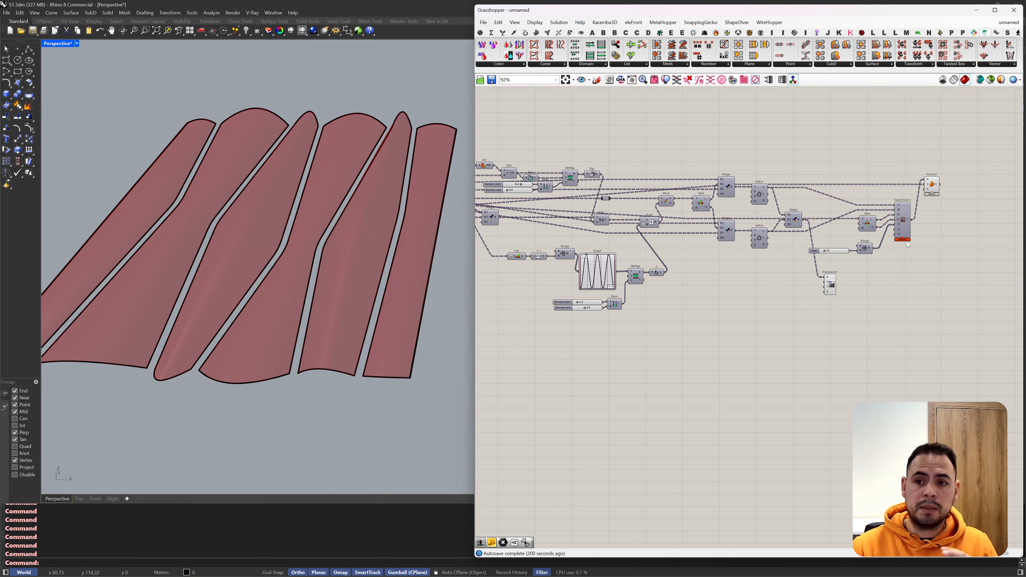
scroll(907, 241, "down", 3)
scroll(946, 200, "up", 5)
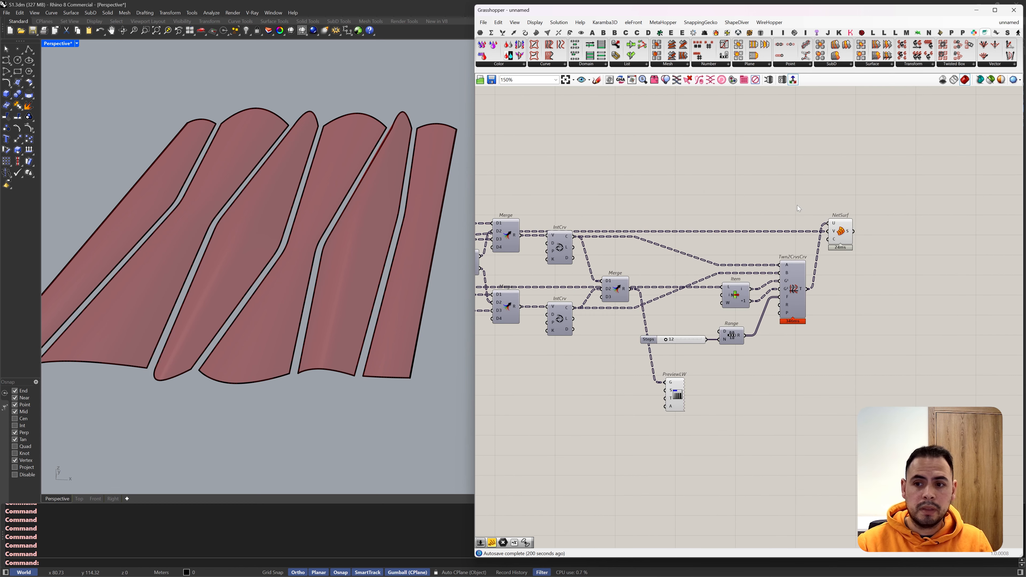